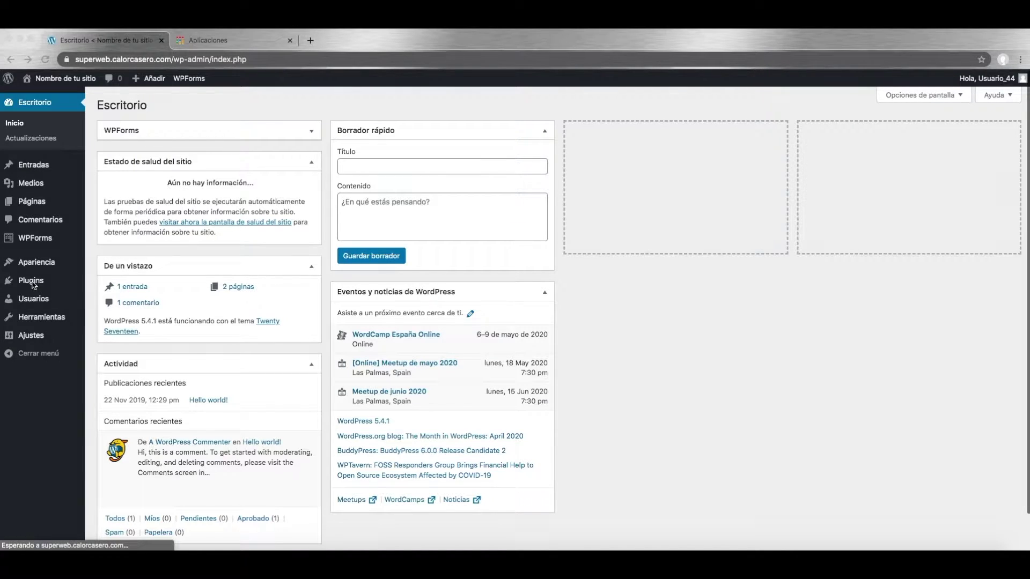
Step: Search the new plugins for "woocommerce", then install and activate the WooCommerce plugin
mouse_move(37, 286)
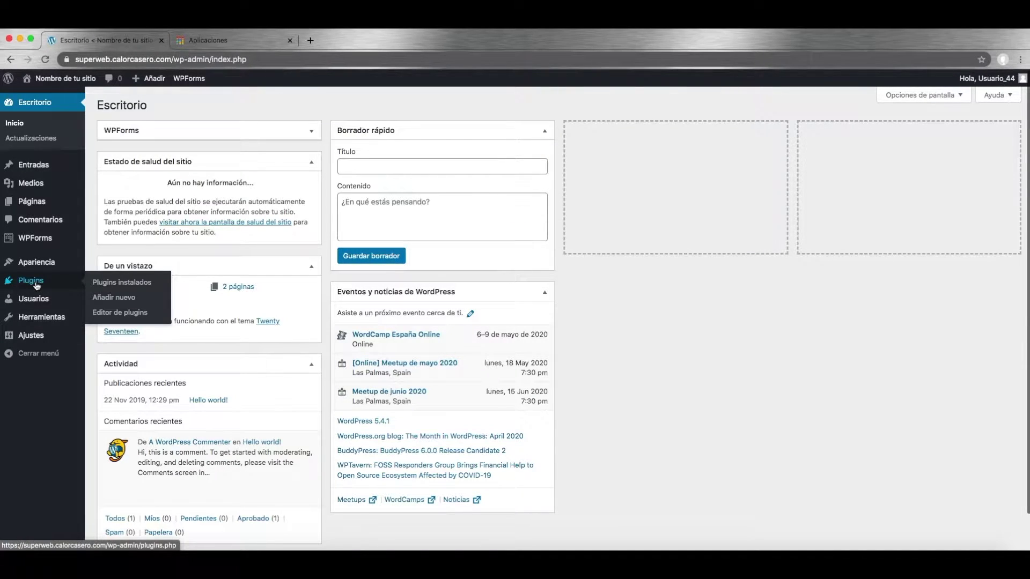
click(110, 299)
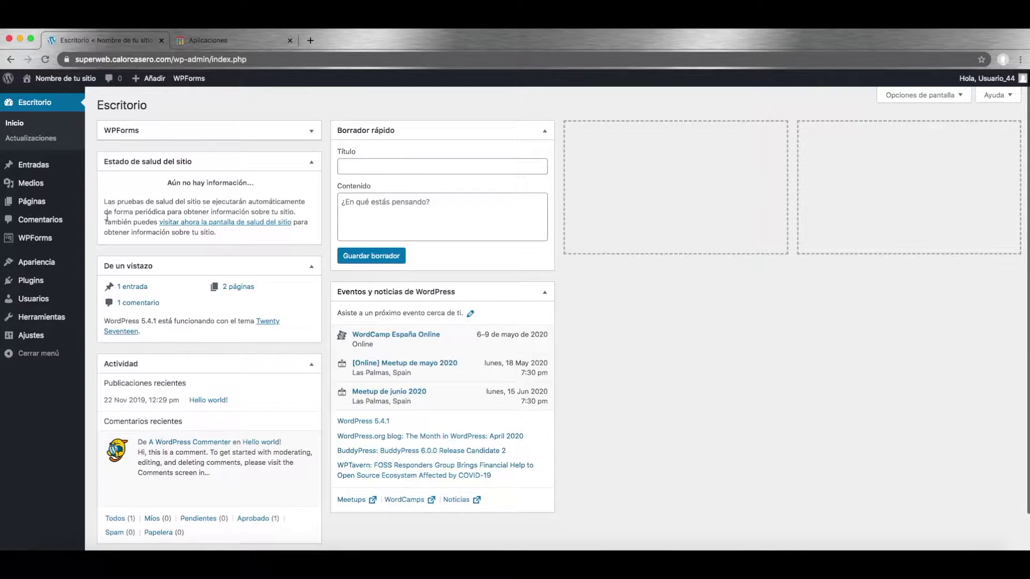
mouse_move(48, 281)
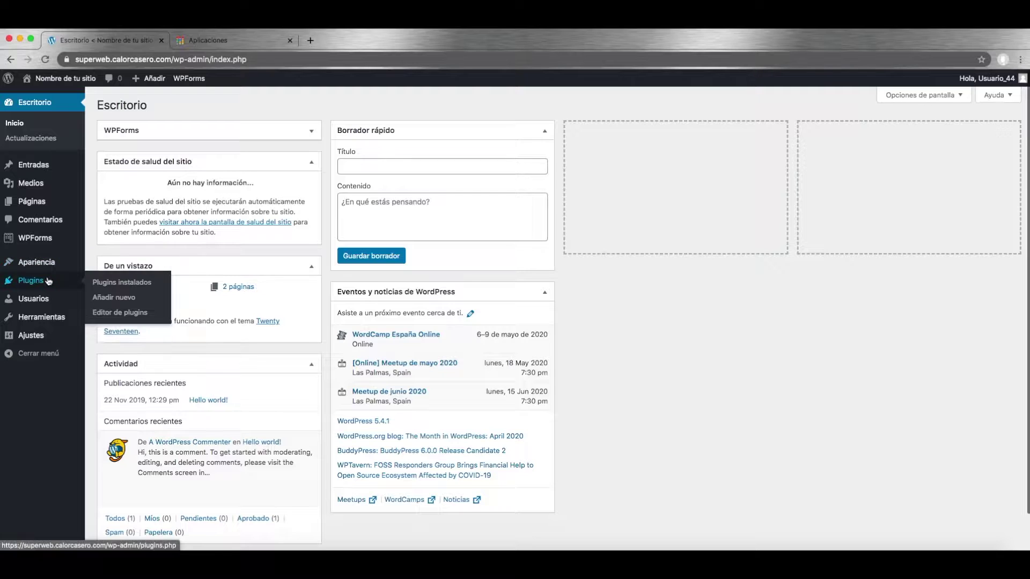
click(117, 299)
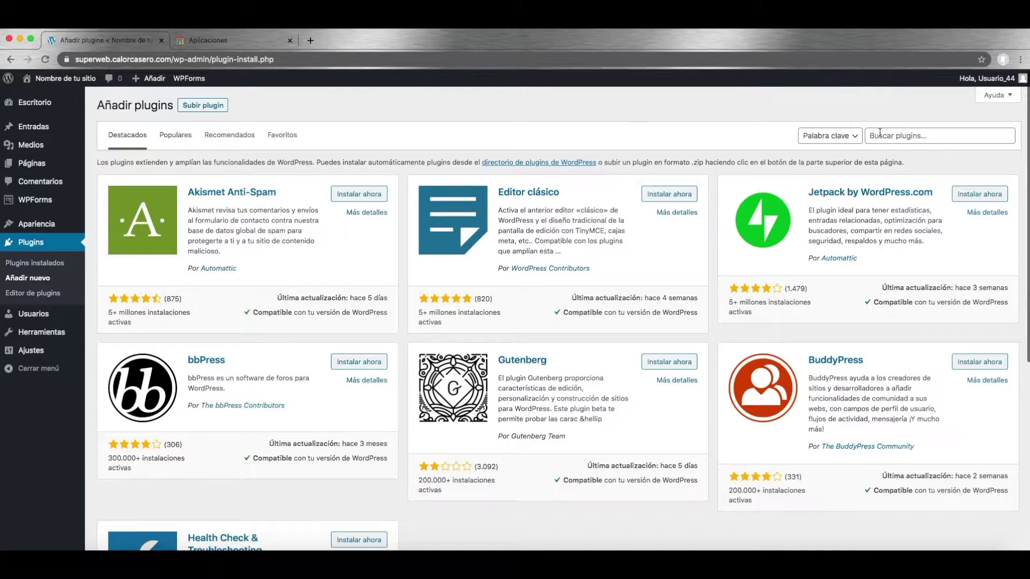
click(879, 134)
text(woocommerce)
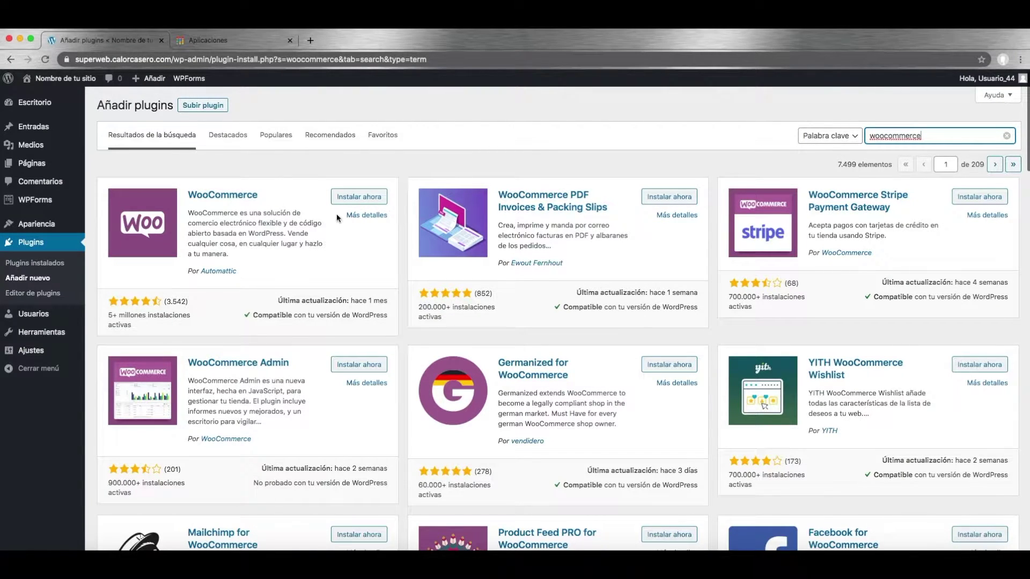
click(356, 199)
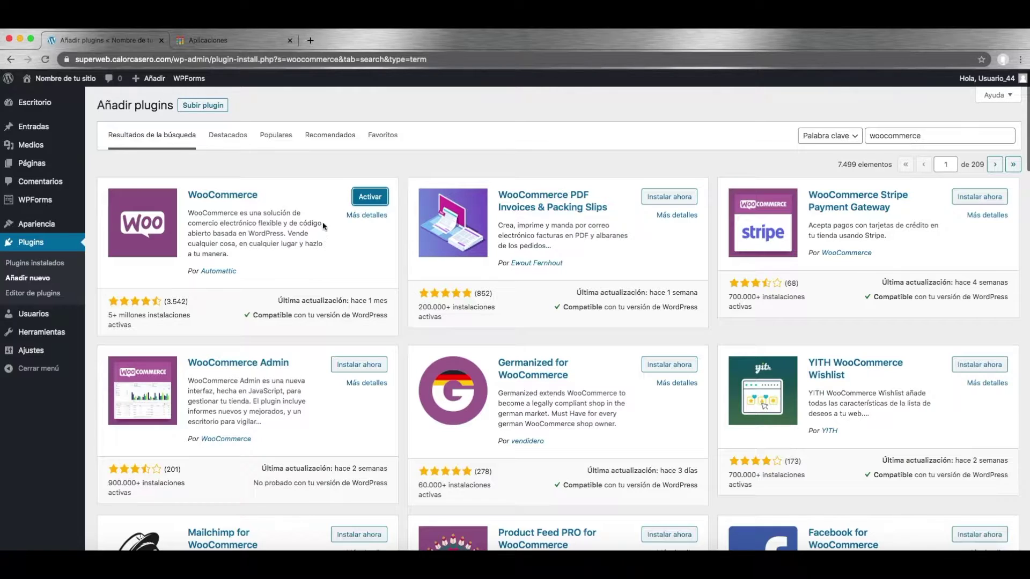
click(370, 197)
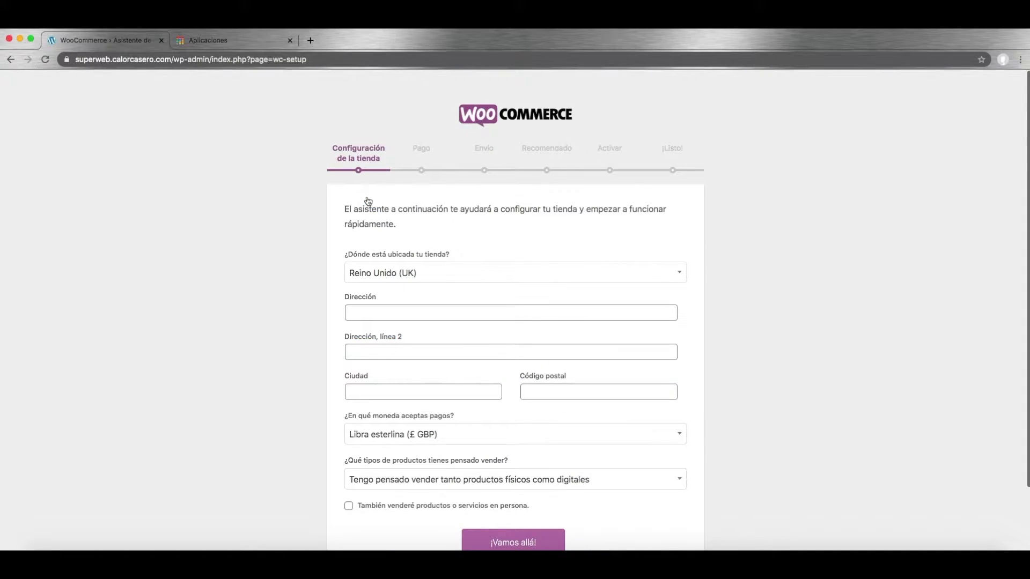
Step: Set the store's location to España and its province to Alicante in the WooCommerce setup wizard
click(501, 277)
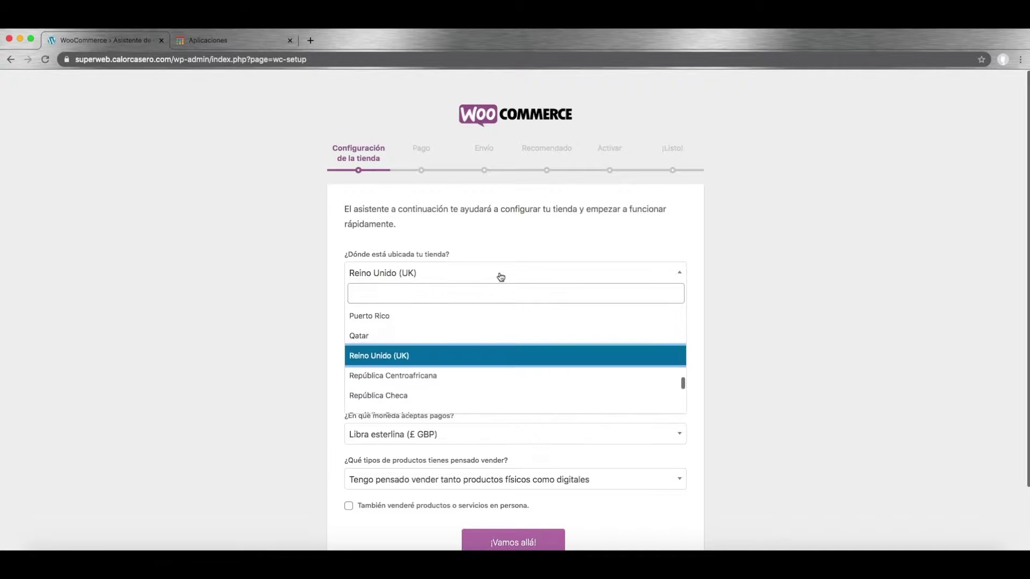
click(440, 293)
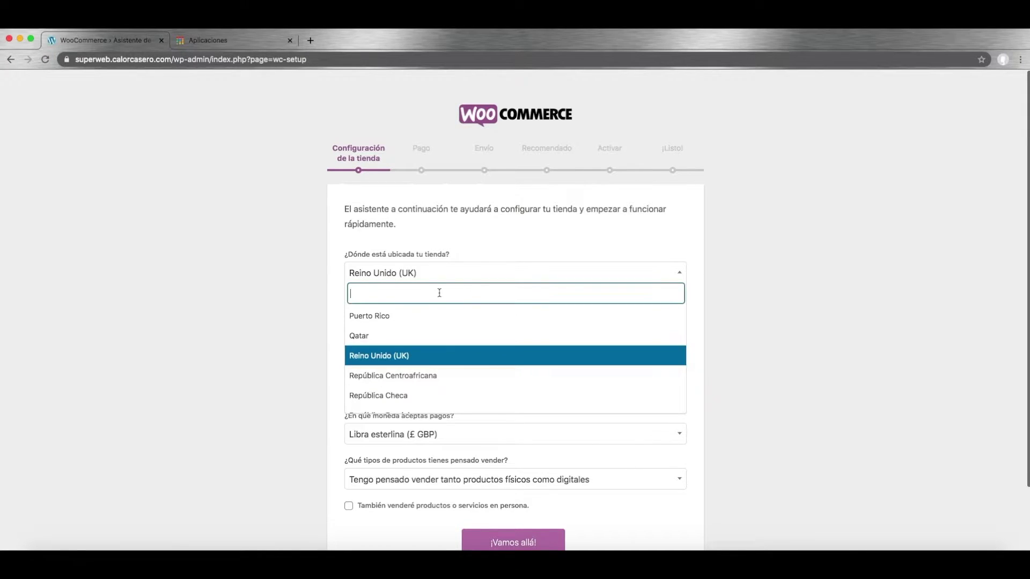
text(espa)
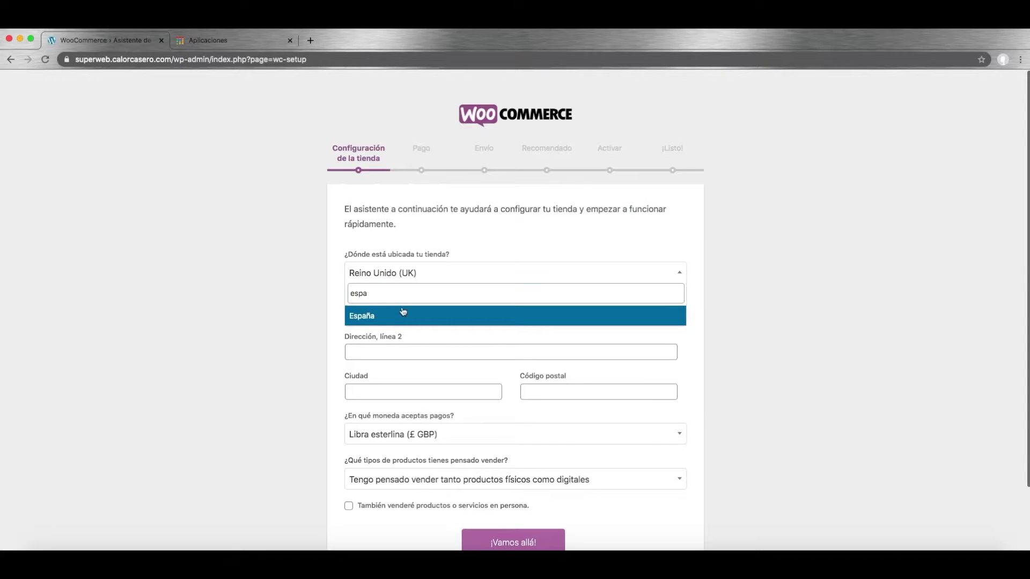
click(396, 317)
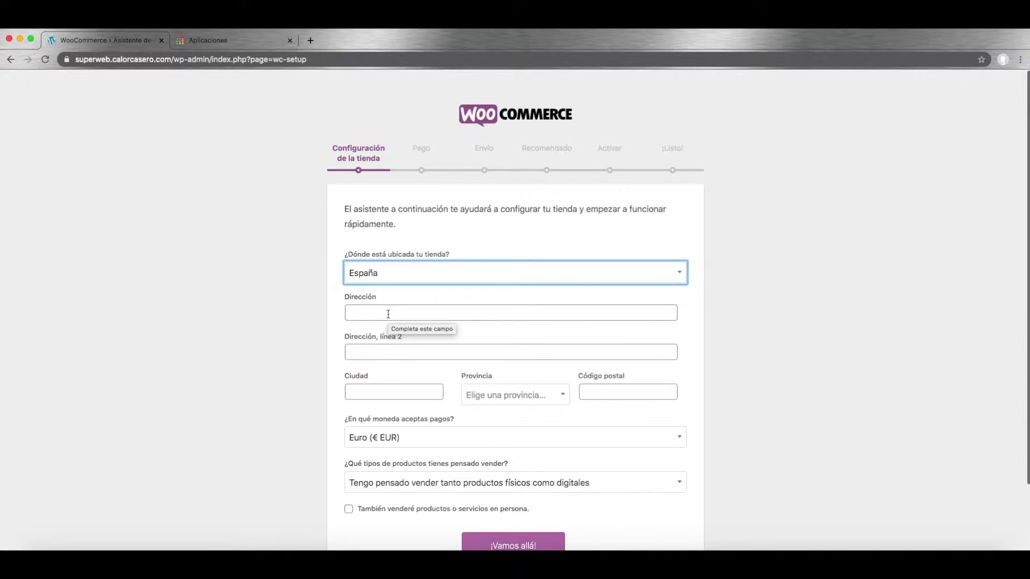
scroll(389, 314, down, 1)
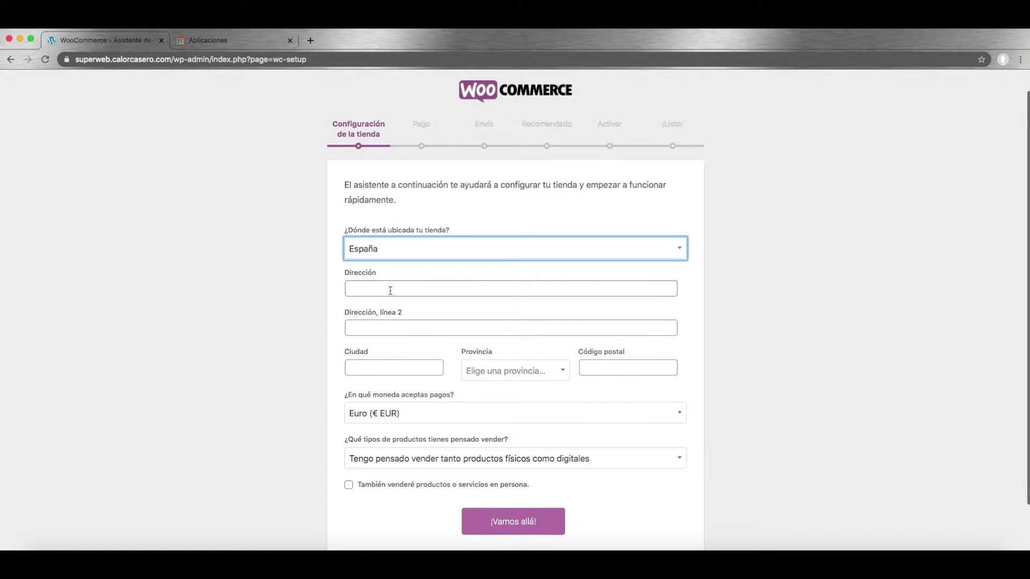
scroll(391, 289, down, 2)
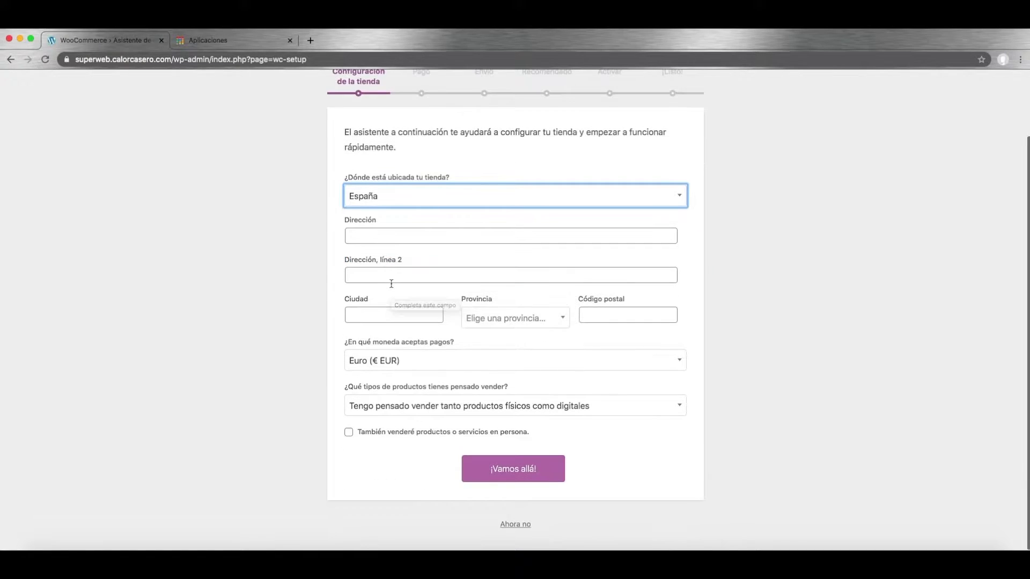
click(535, 318)
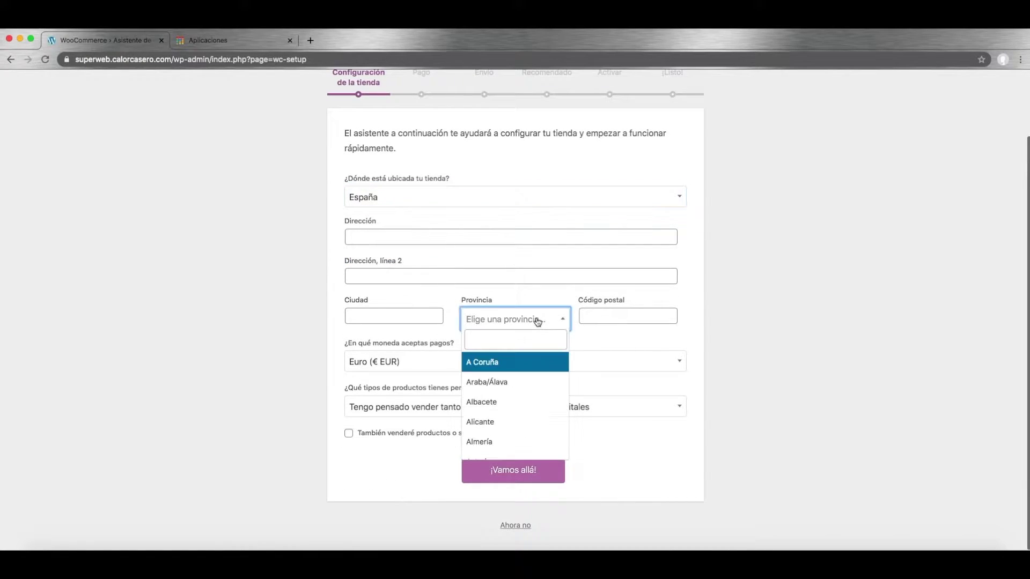
click(505, 422)
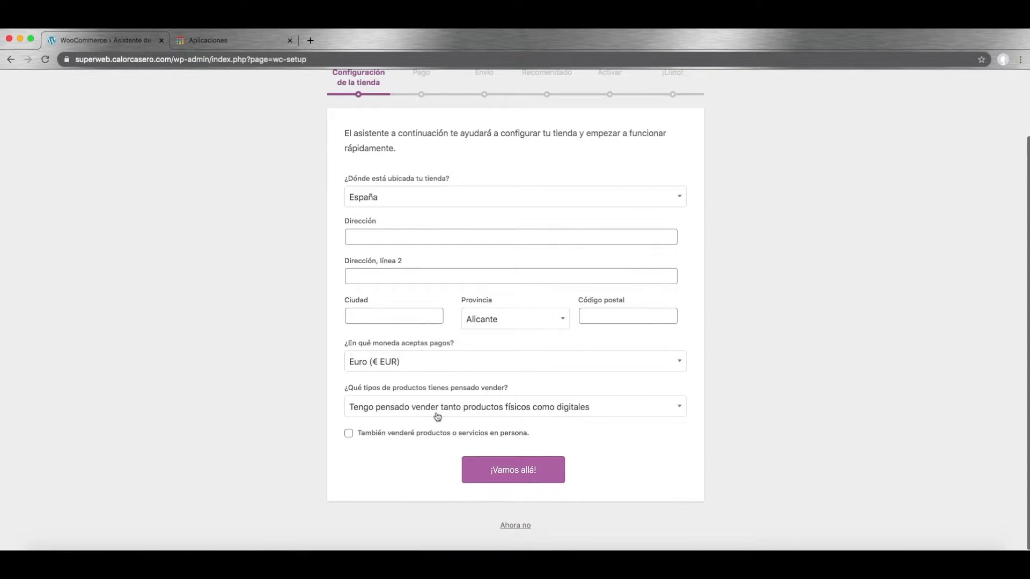
Step: Choose physical products only with in-person sales enabled, and submit the store details without activating usage tracking
click(490, 408)
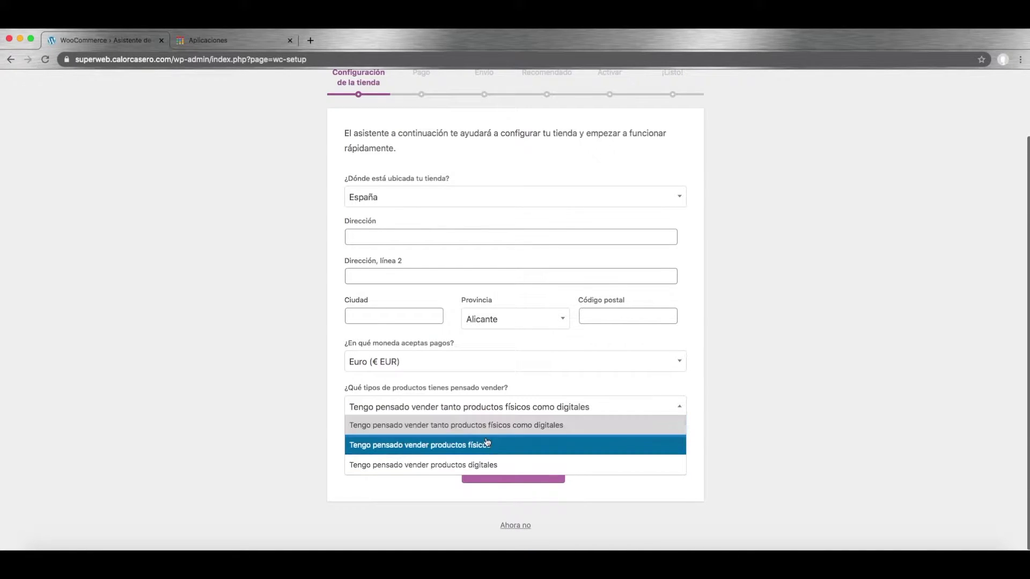
click(428, 447)
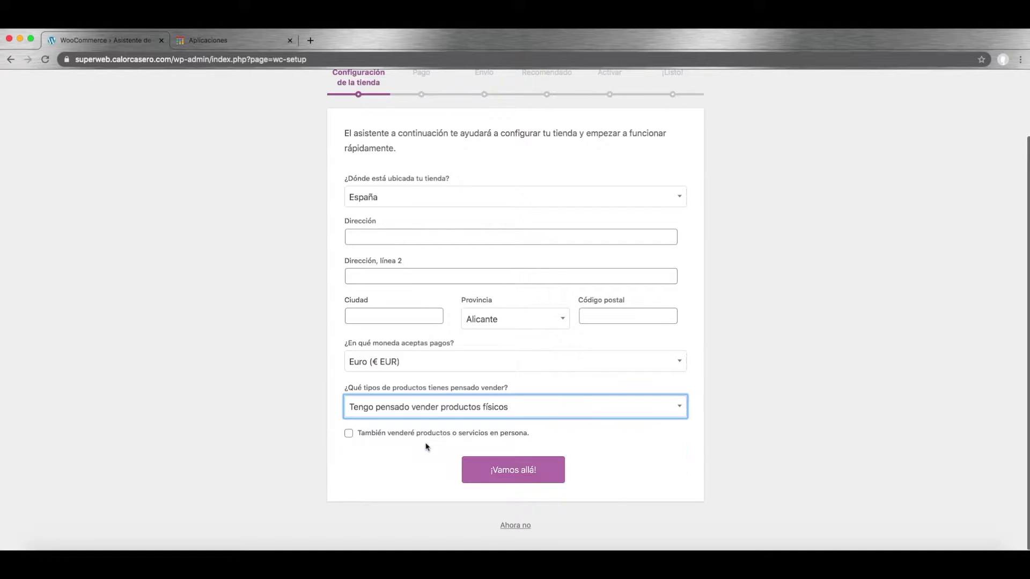
click(395, 432)
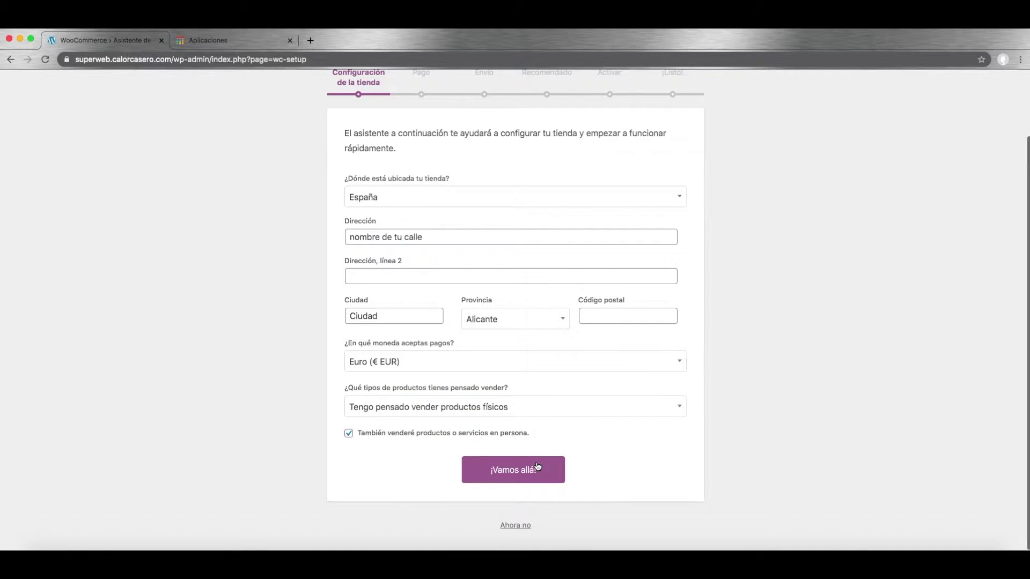
click(537, 469)
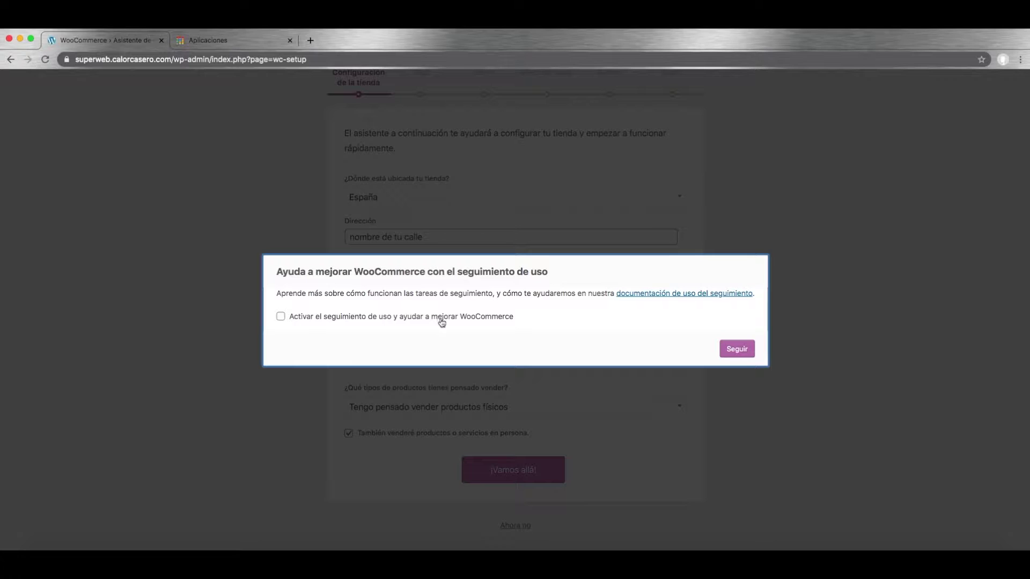
click(735, 353)
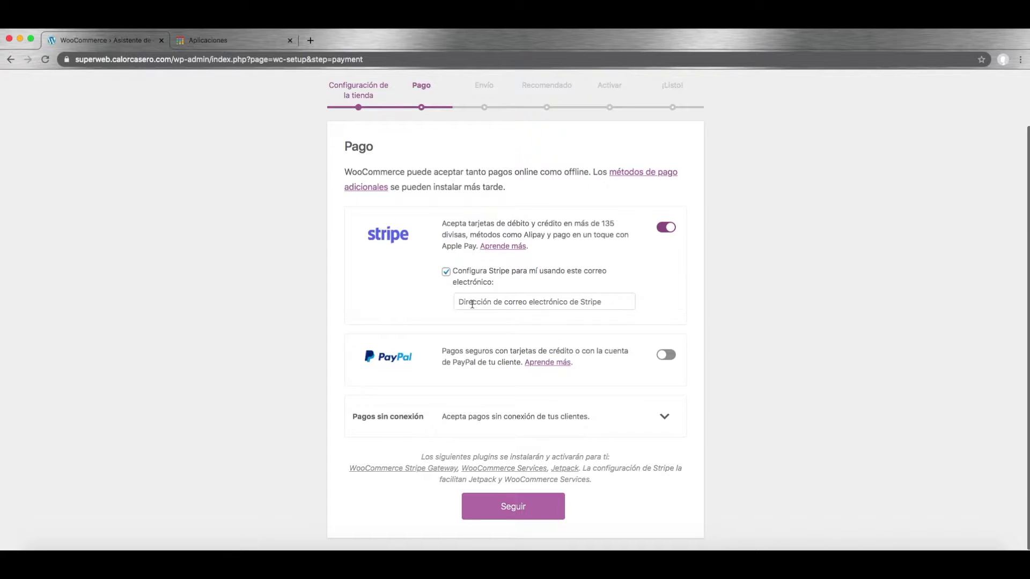
Step: Disable Stripe, including its automatic email-based setup, and continue past the payment settings with PayPal off
click(446, 272)
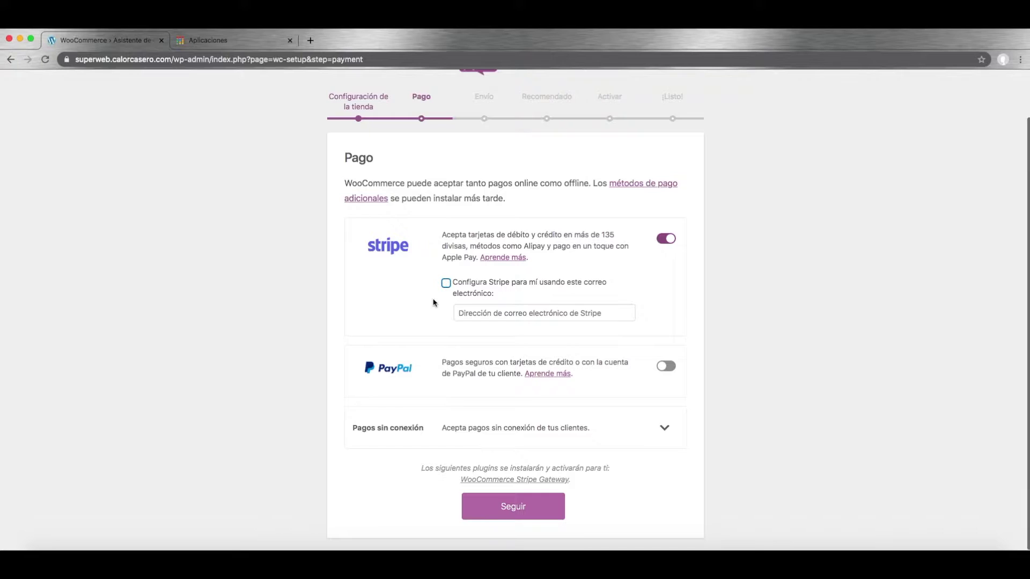
click(666, 240)
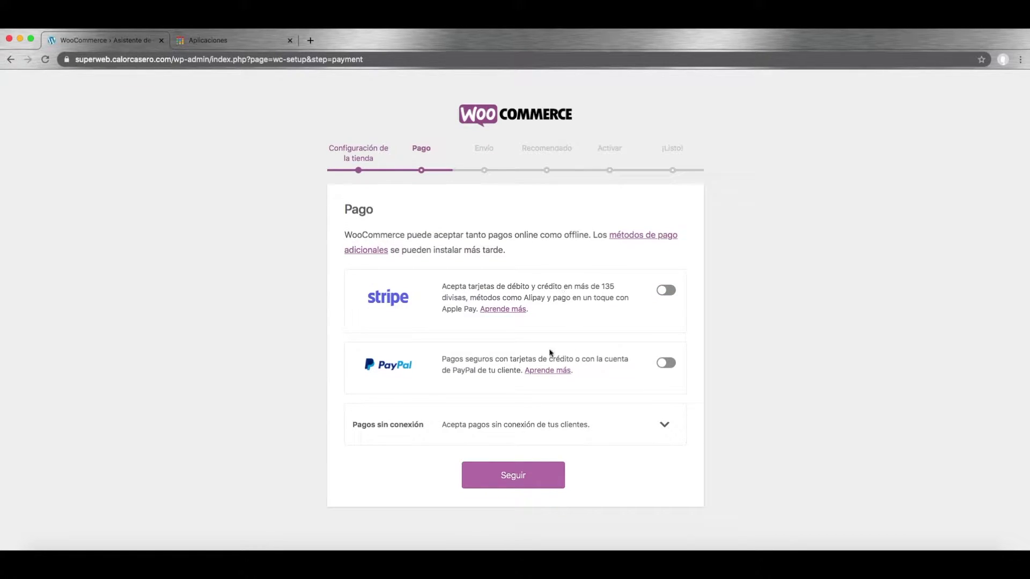
click(514, 476)
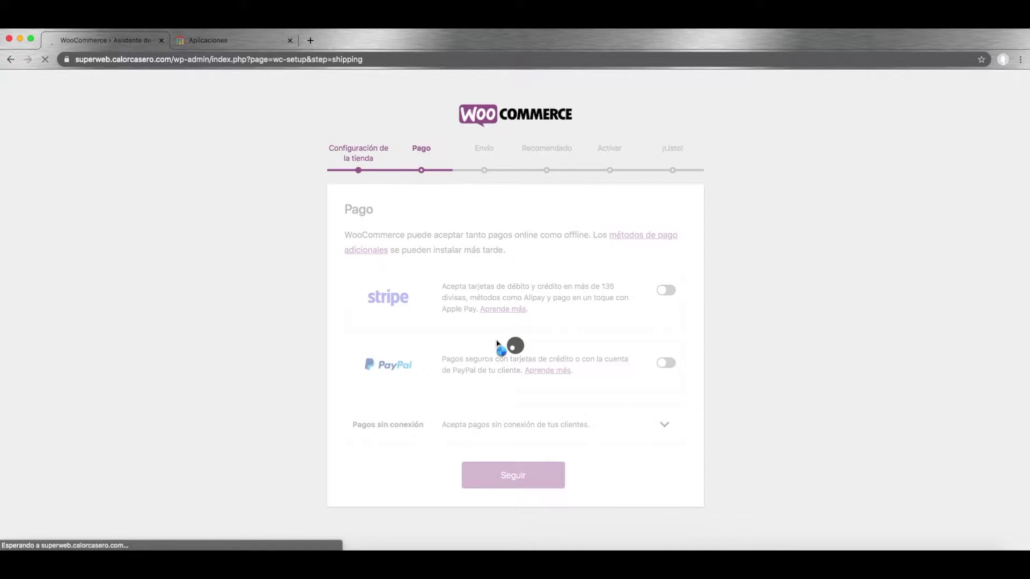
Step: Try Envío gratuito as the shipping method for the España zone and return it to Tarifa fija
scroll(497, 344, down, 2)
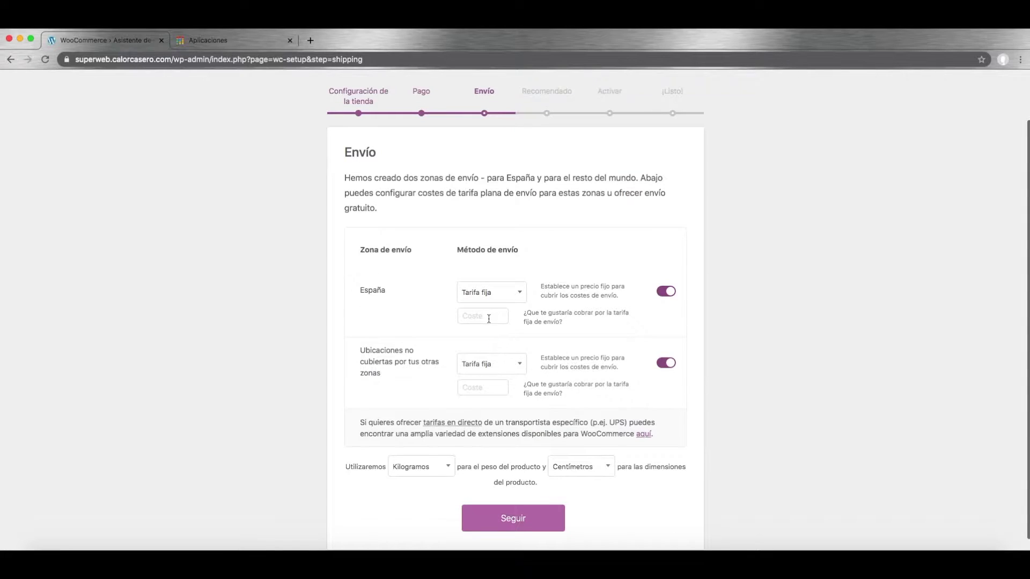
click(494, 308)
click(494, 320)
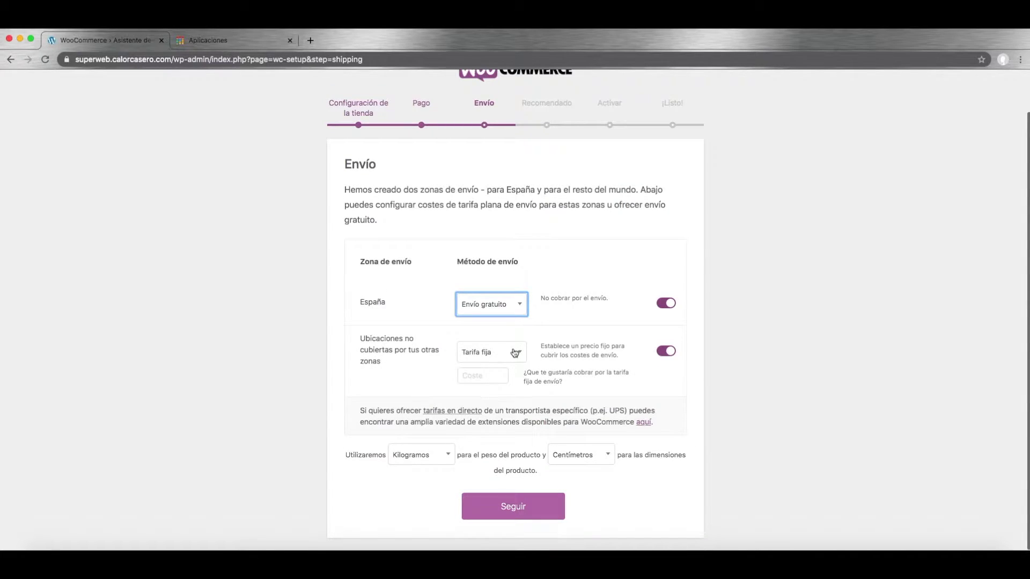
click(519, 298)
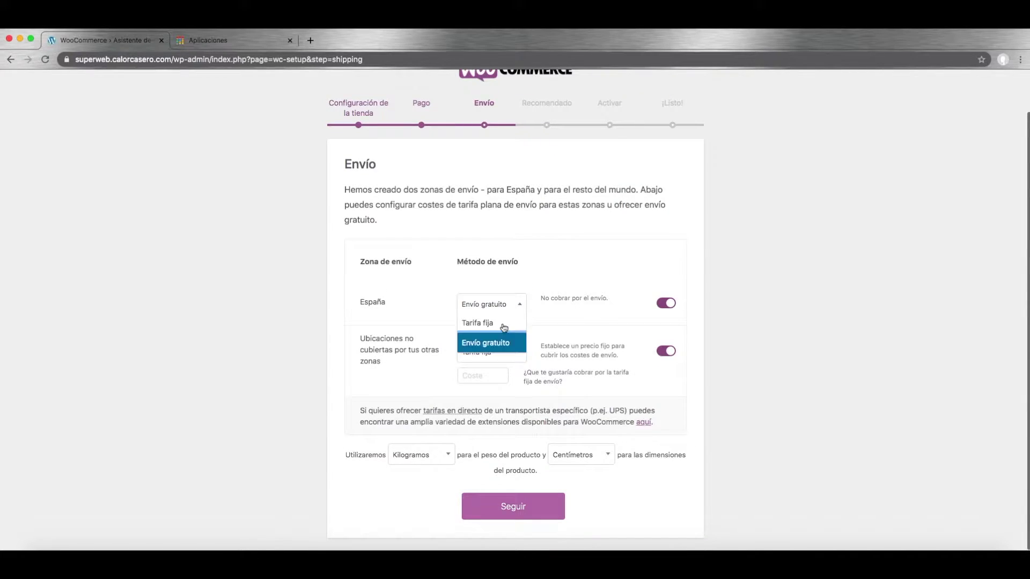
click(498, 323)
Step: Set the Tarifa fija shipping cost for the España zone to 4
click(494, 306)
text(4)
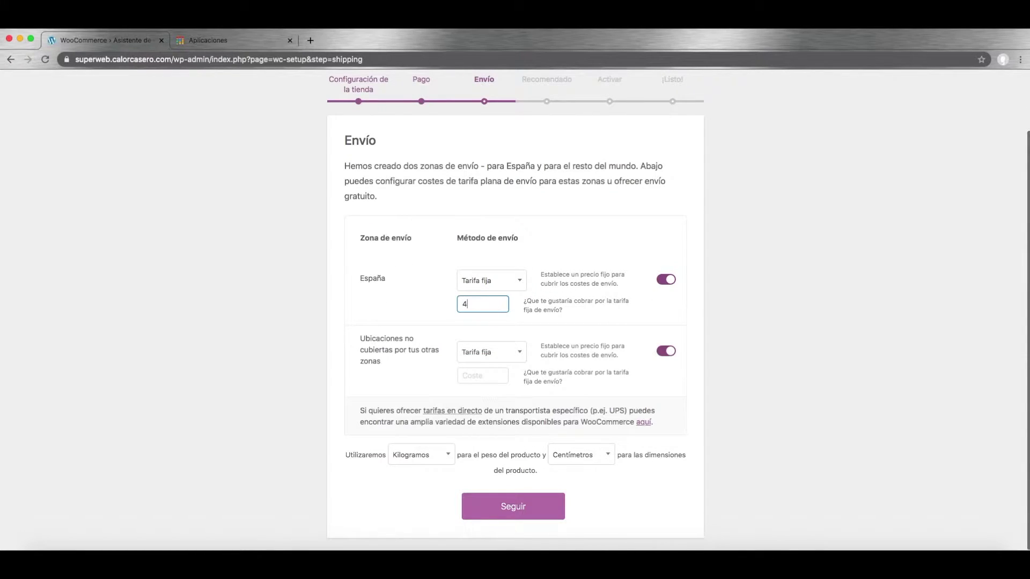
click(423, 326)
Step: Keep Tarifa fija for locations not covered by other zones and disable shipping for that zone
click(516, 355)
click(471, 369)
click(665, 352)
Step: Review the unit options, keep Kilogramos for weight and Centímetros for dimensions, and continue past the shipping settings
click(443, 457)
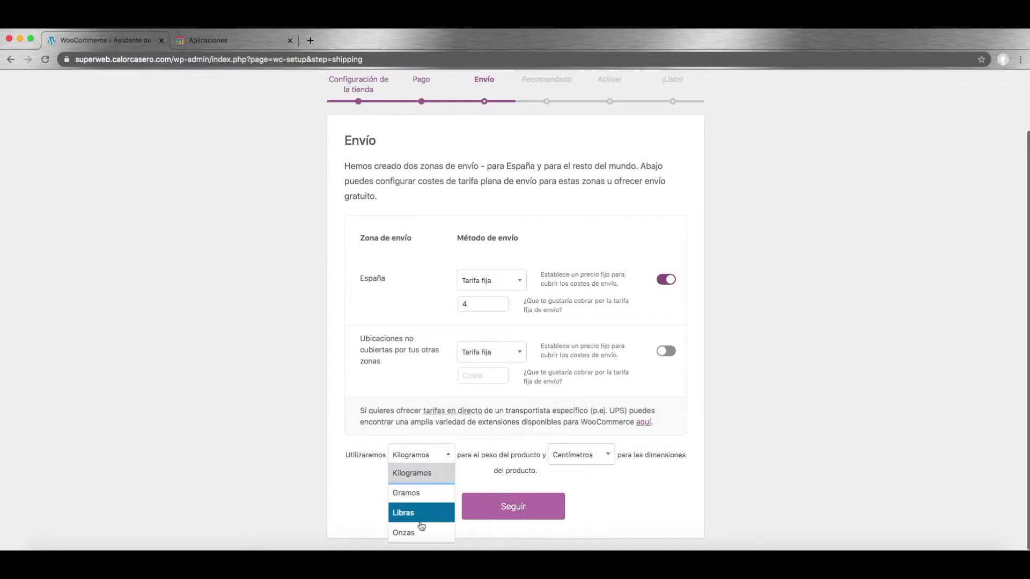
click(561, 475)
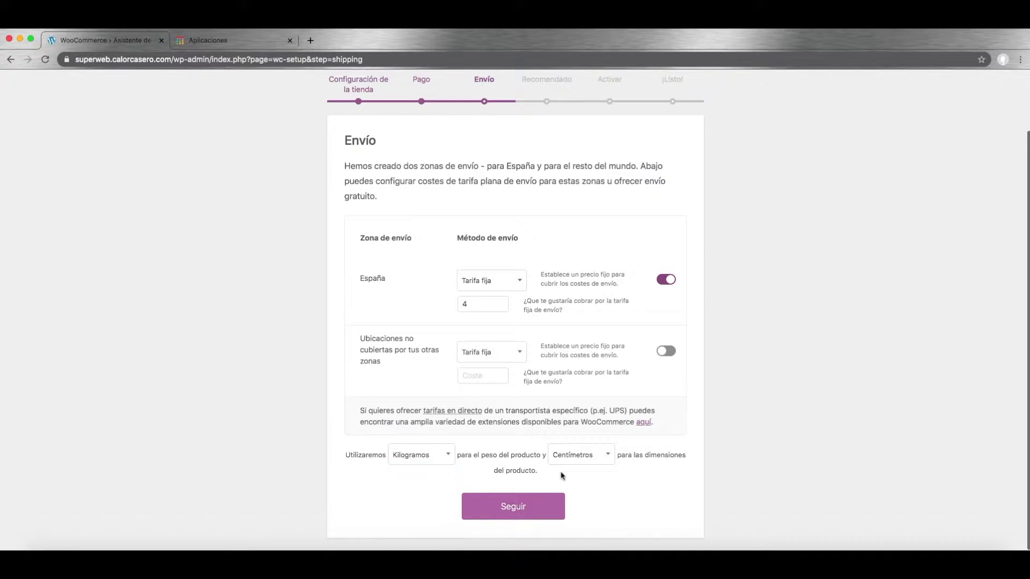
click(597, 462)
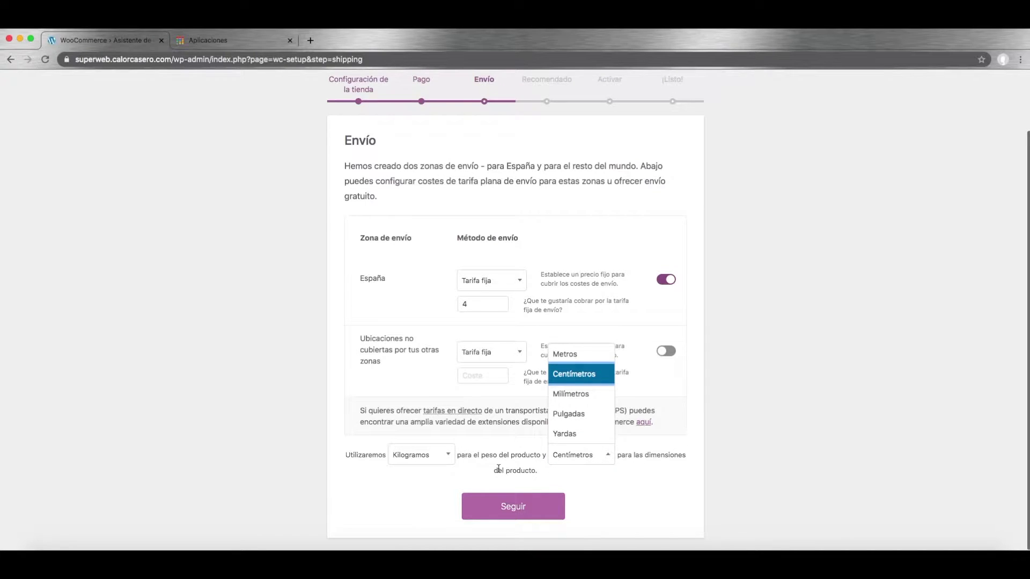
click(498, 468)
click(538, 507)
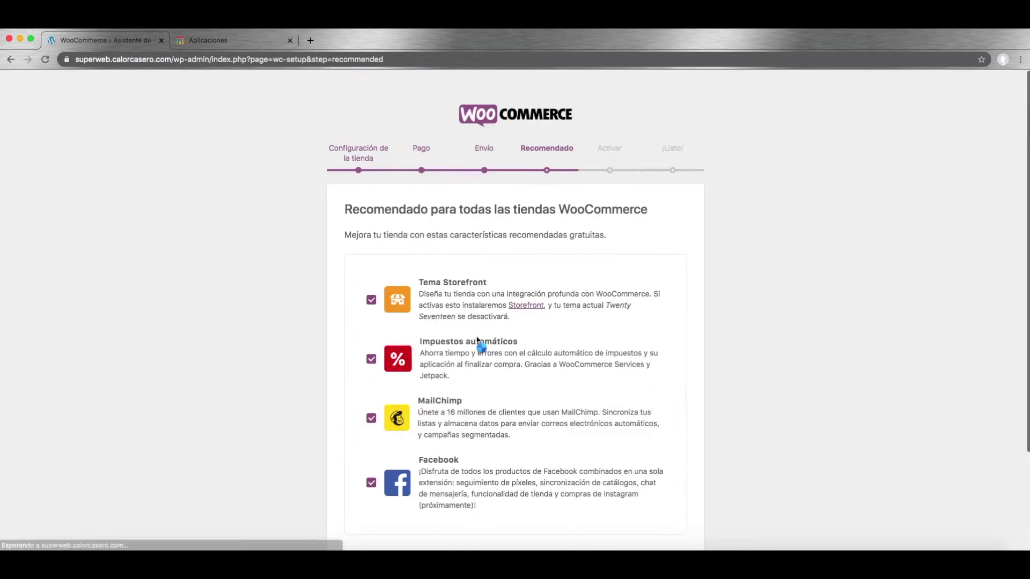
Step: Exclude MailChimp from the recommended WooCommerce features, keeping Storefront, automatic taxes and Facebook selected
scroll(475, 289, down, 2)
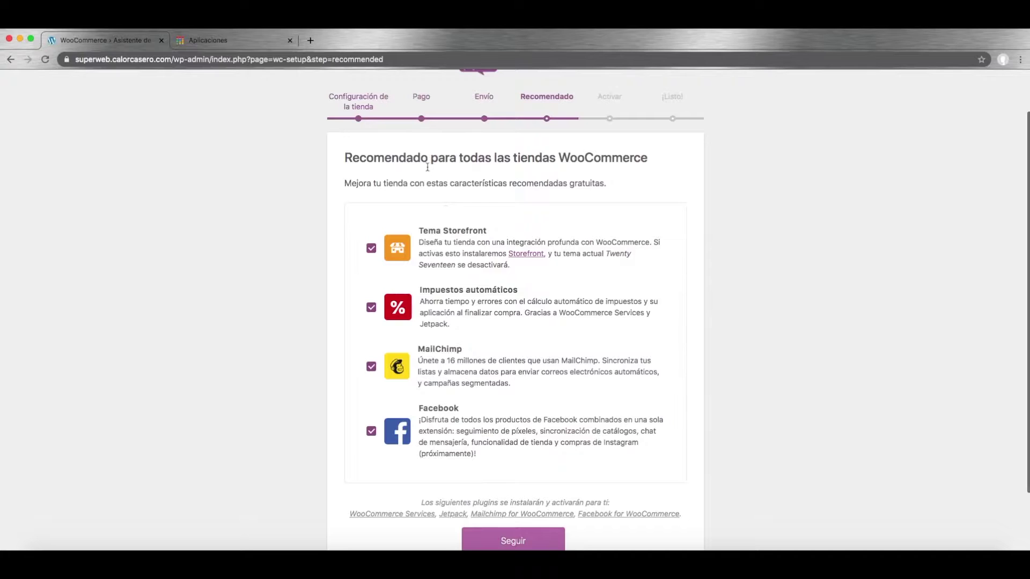
scroll(479, 176, down, 2)
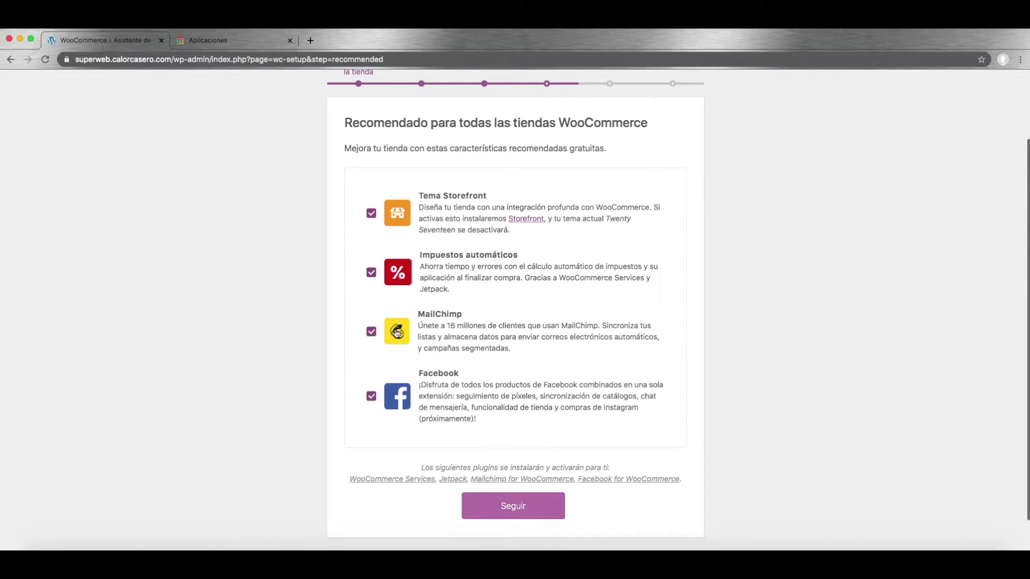
click(371, 333)
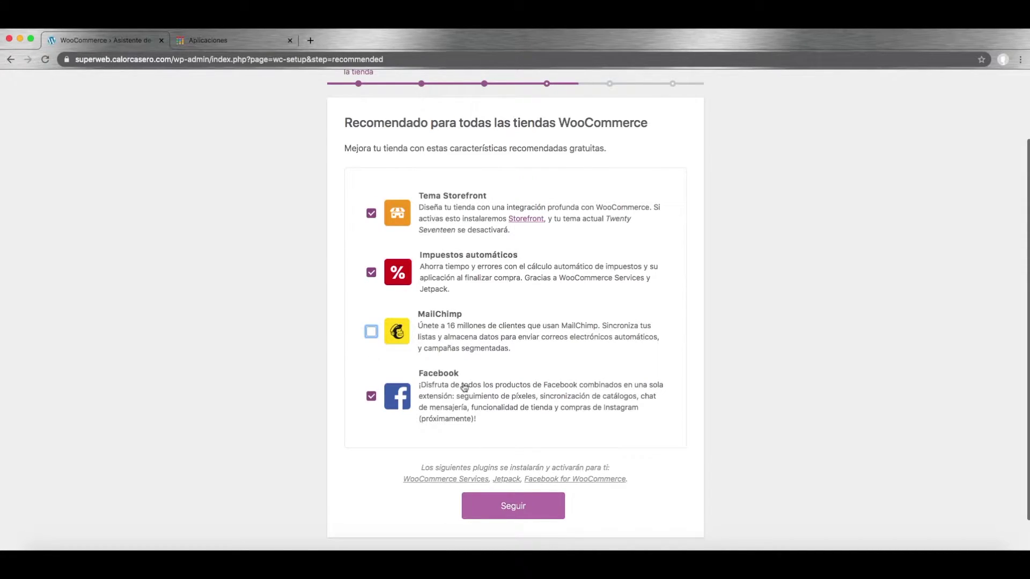
scroll(471, 392, down, 2)
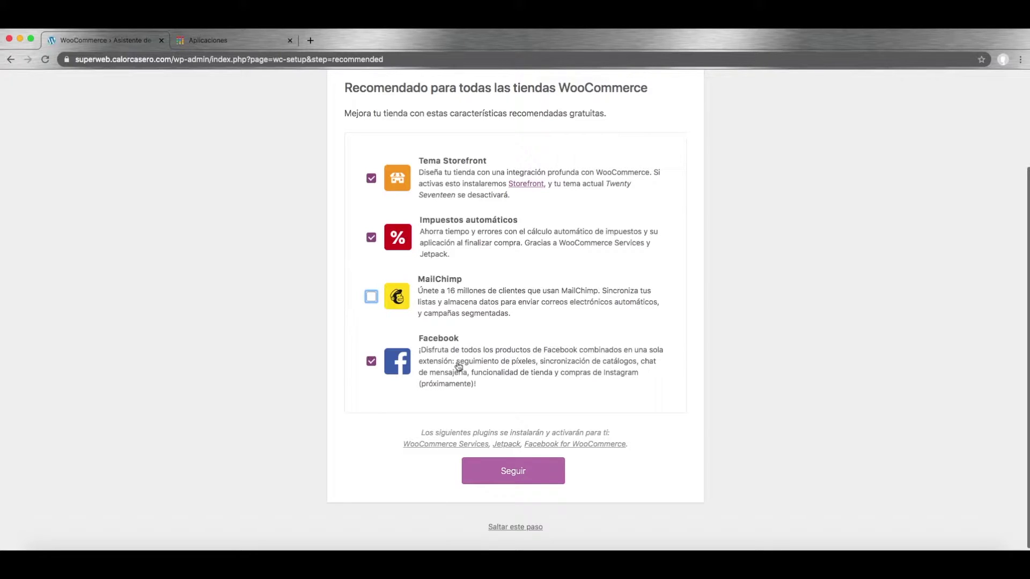
Step: Exclude Facebook from the recommended WooCommerce features and continue with Storefront and automatic taxes selected
click(372, 364)
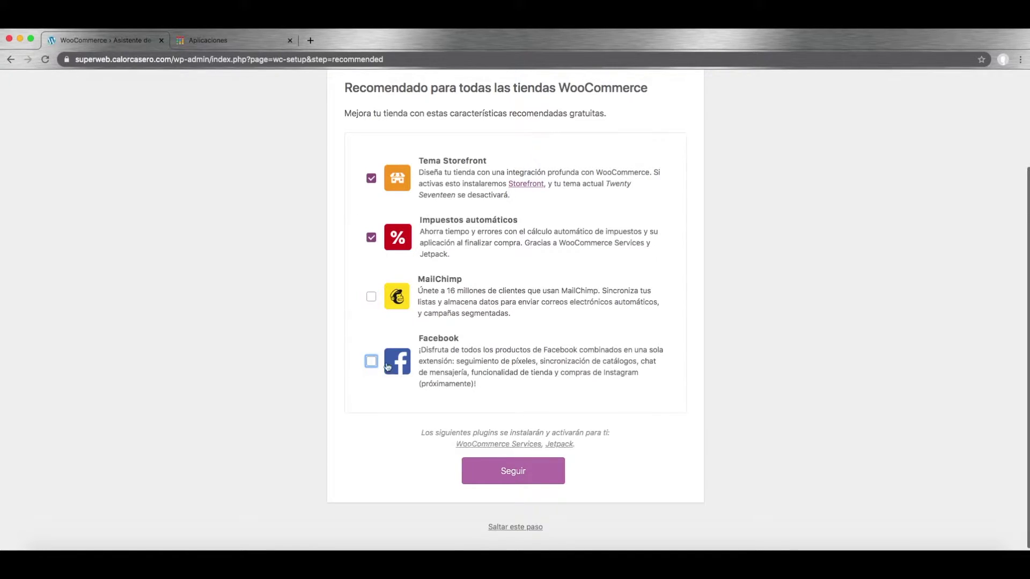
click(519, 472)
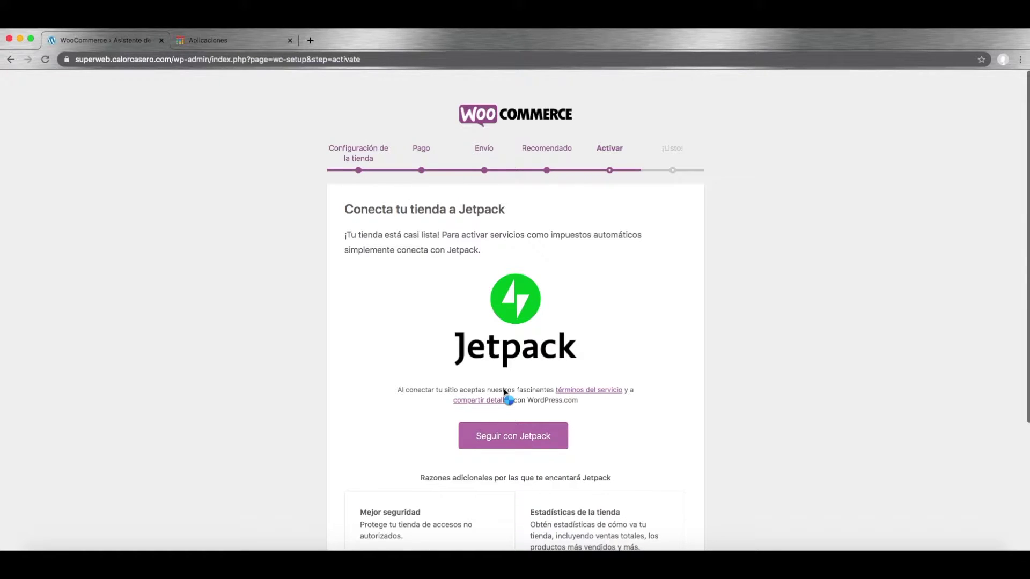
Step: Review the benefits on the Jetpack connection page and skip connecting the store to Jetpack
scroll(399, 362, down, 1)
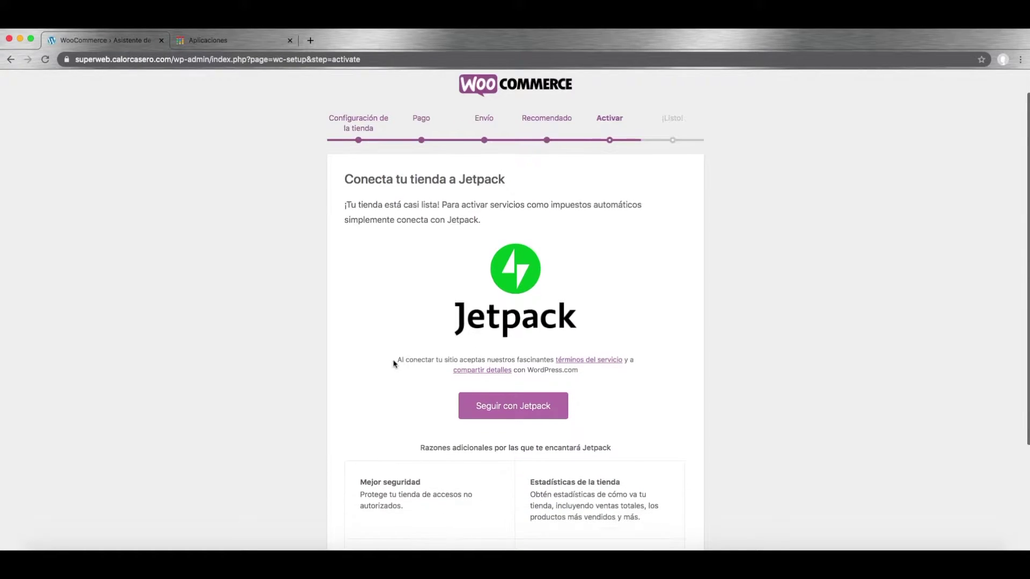
scroll(374, 361, down, 1)
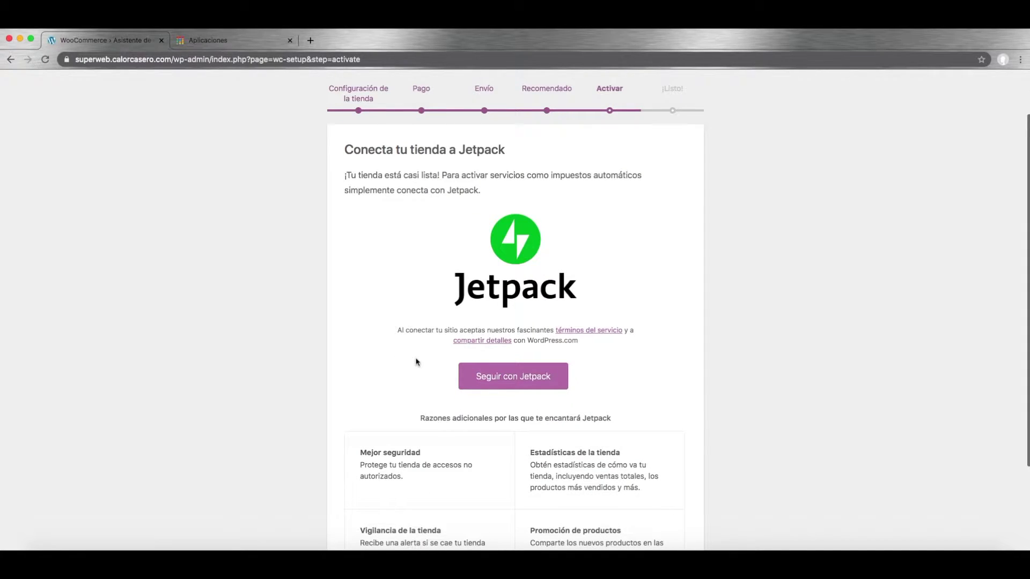
scroll(416, 362, down, 4)
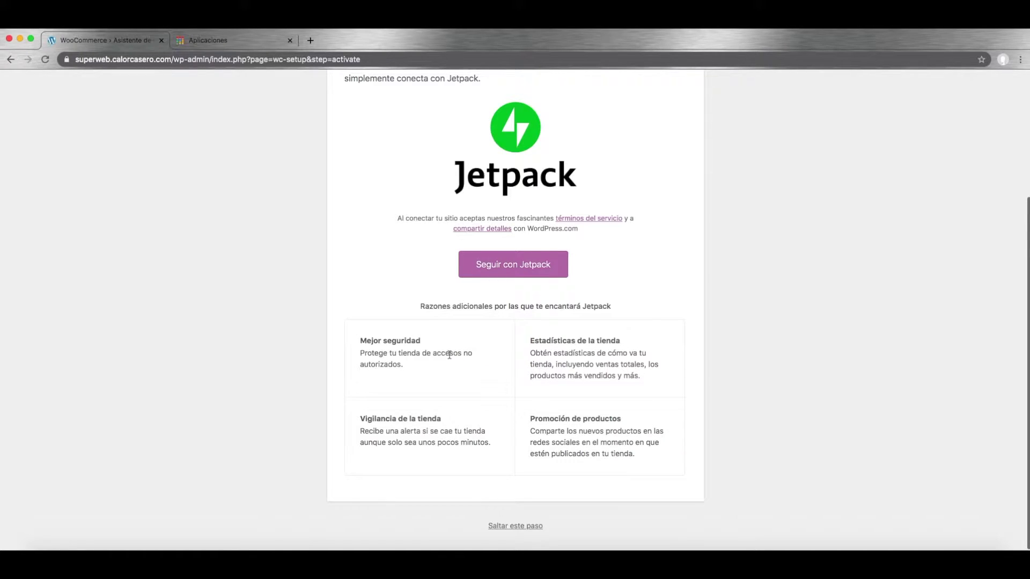
scroll(449, 355, up, 5)
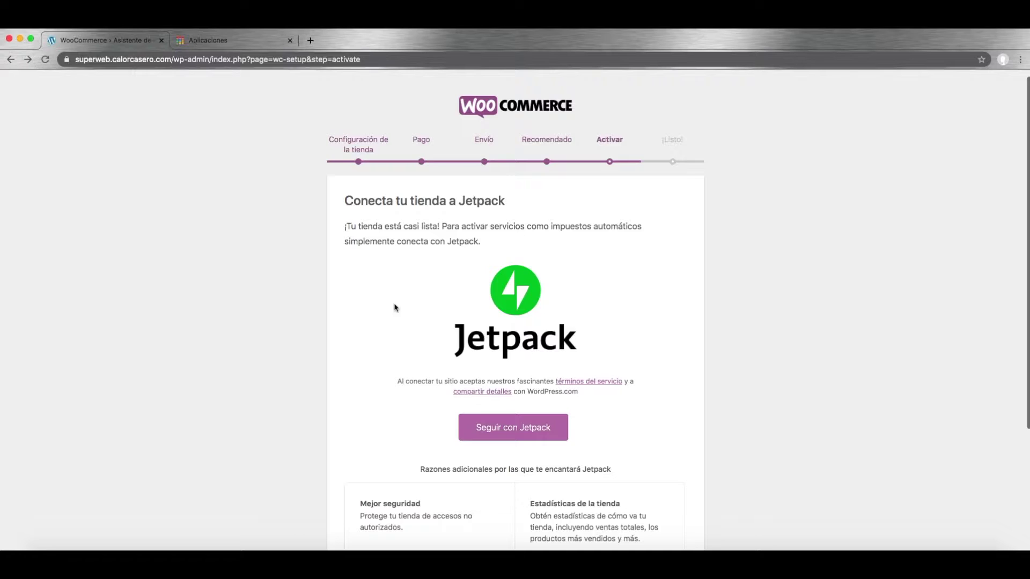
scroll(394, 307, down, 1)
scroll(394, 307, down, 3)
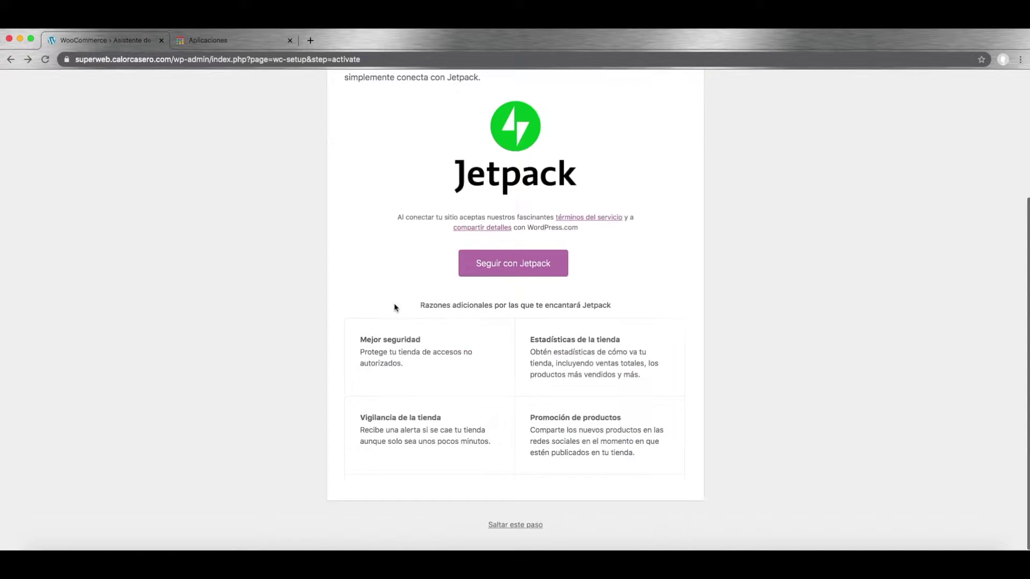
click(515, 526)
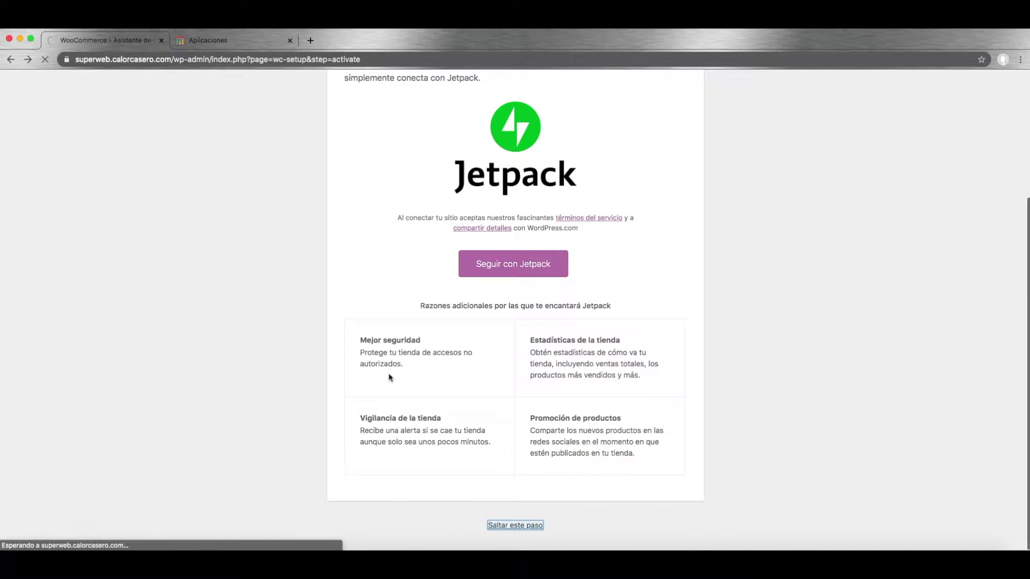
Step: Leave the completed WooCommerce setup wizard and go to the WordPress dashboard
scroll(316, 318, down, 1)
scroll(316, 319, down, 1)
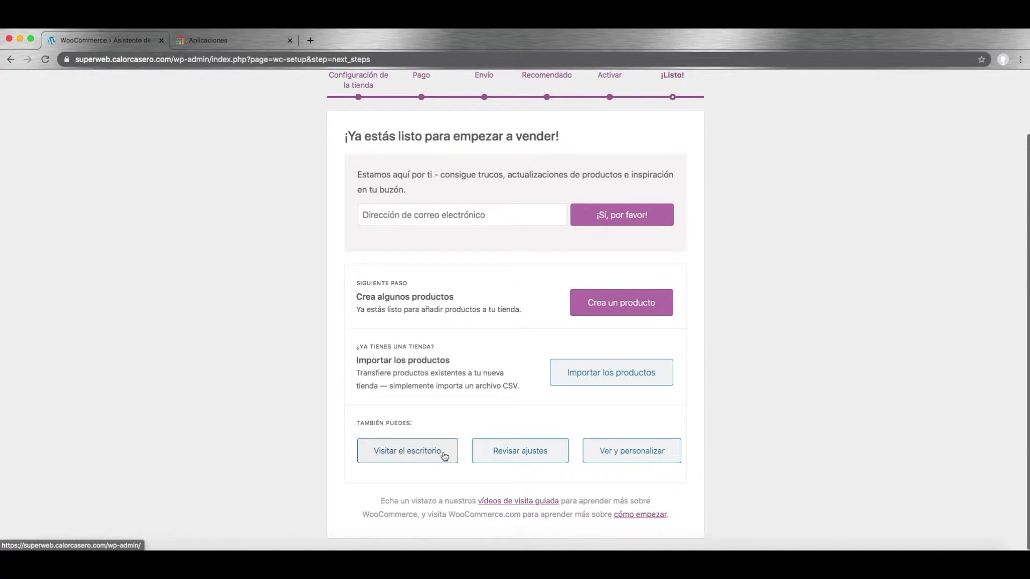
click(602, 457)
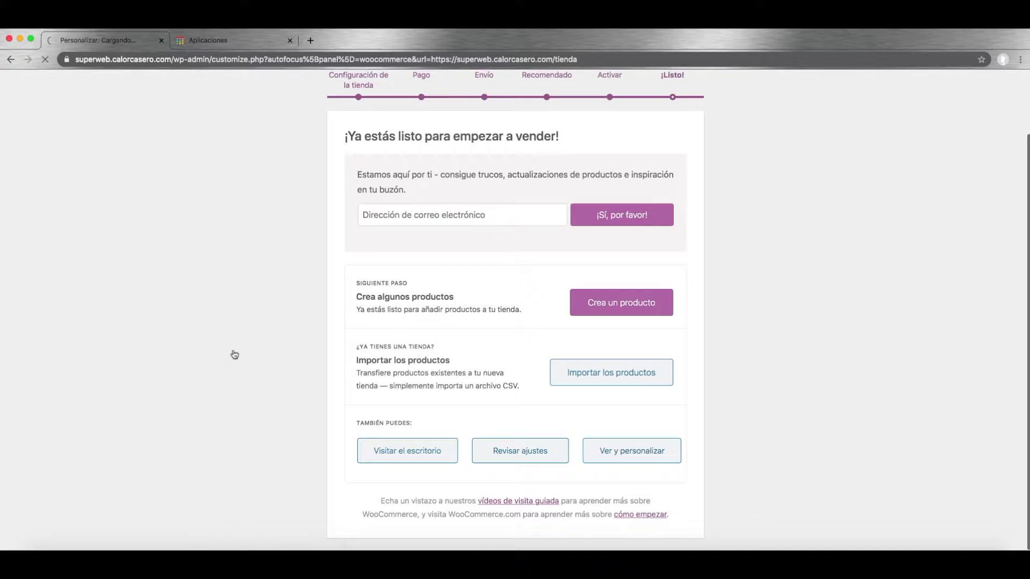
click(389, 450)
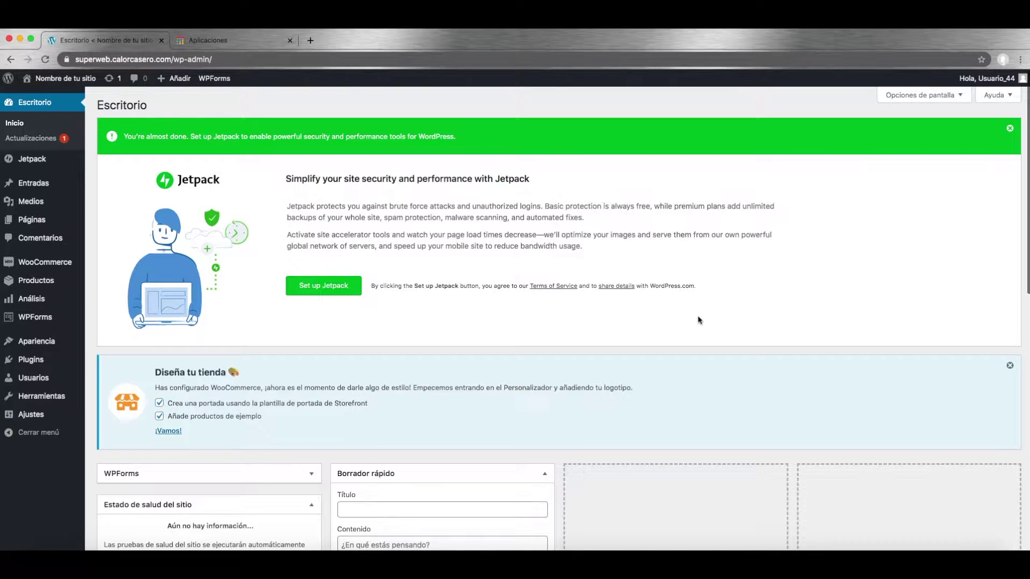
Step: Start the Diseña tu tienda setup with both the Storefront homepage template and the sample products included
scroll(386, 328, down, 1)
scroll(387, 328, down, 3)
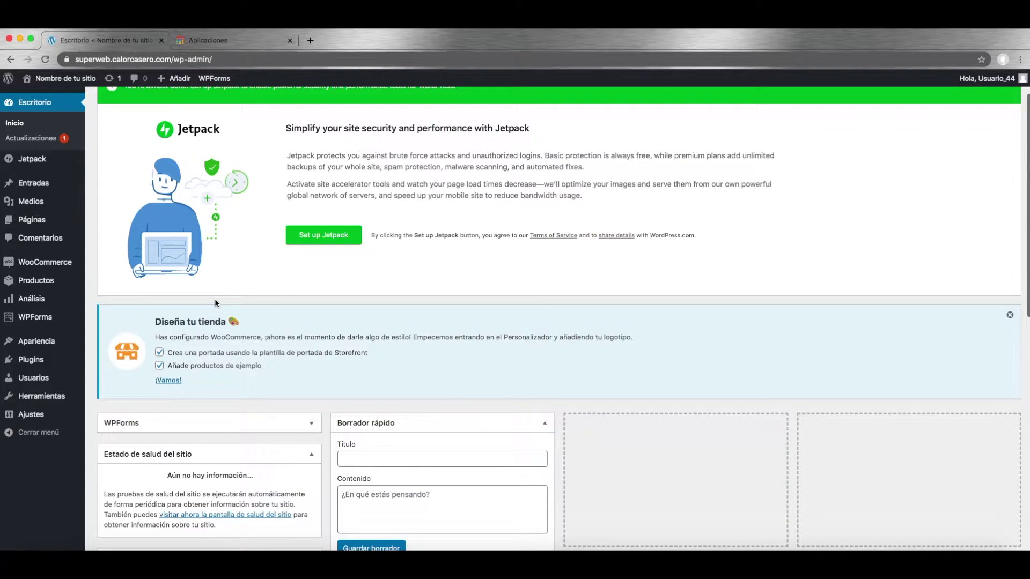
scroll(215, 303, down, 1)
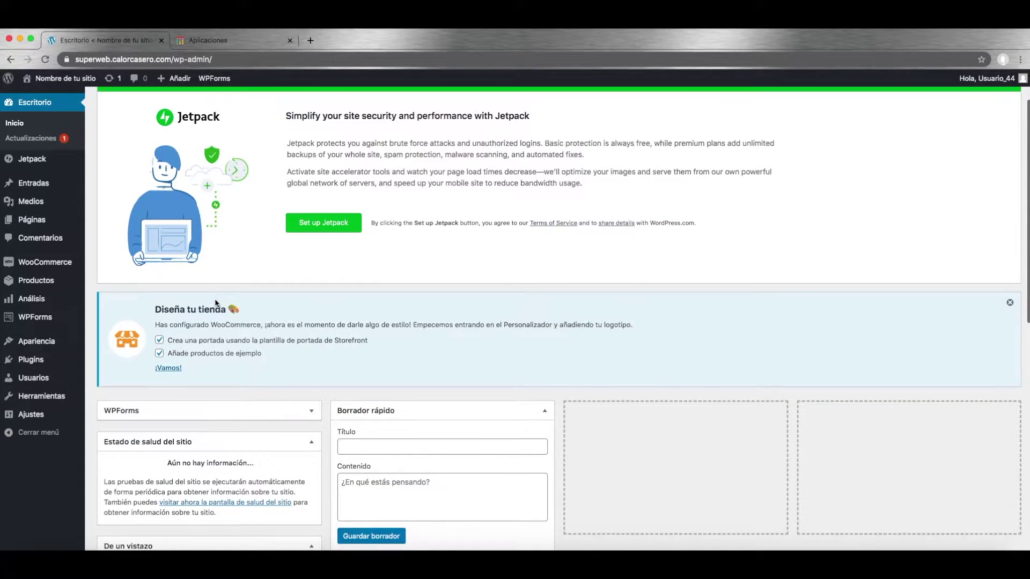
scroll(215, 303, down, 7)
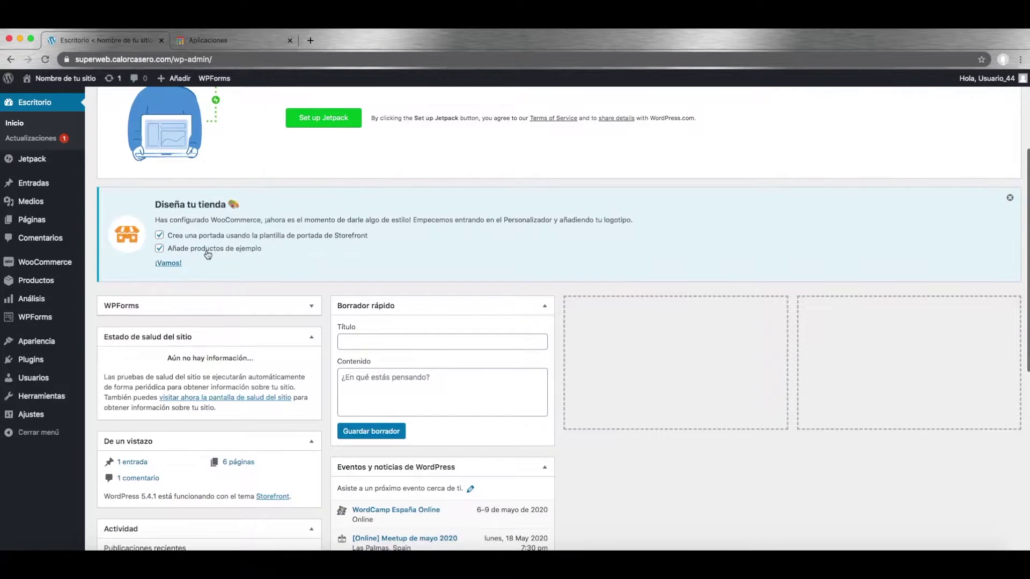
scroll(207, 255, down, 6)
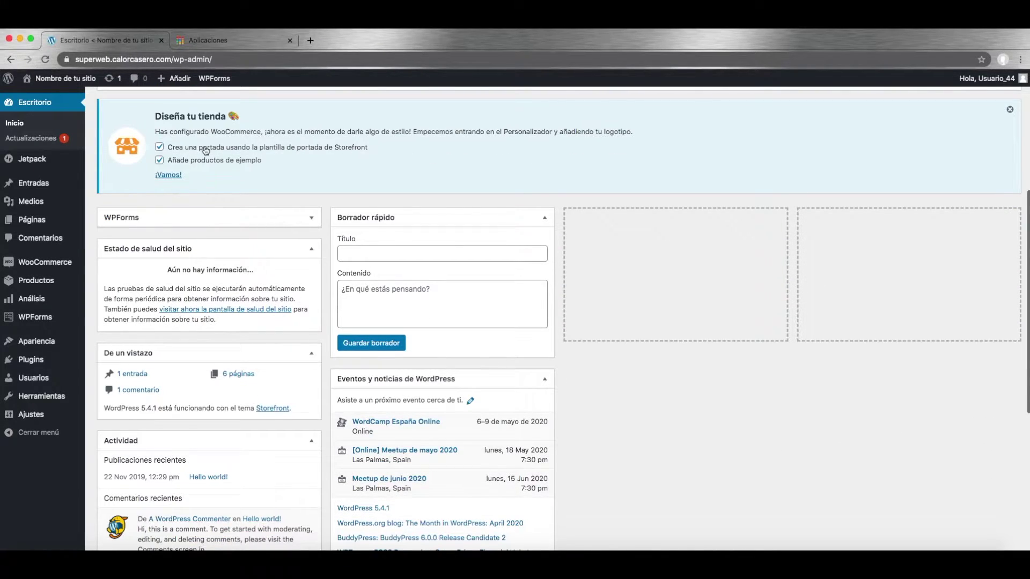
click(169, 178)
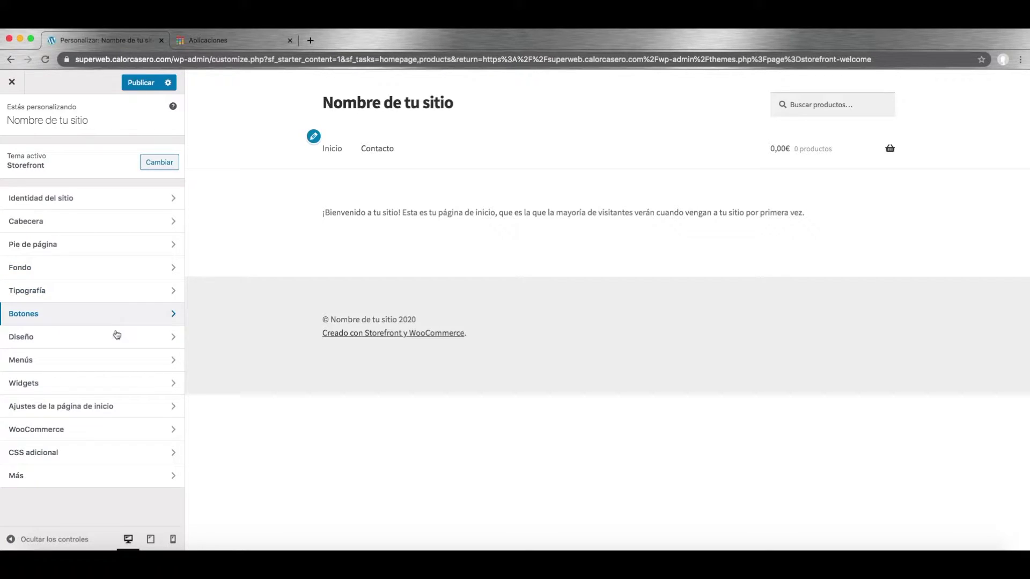
Step: Open the WooCommerce product catalogue settings and review the shop page display options and preview, keeping Mostrar productos
click(111, 431)
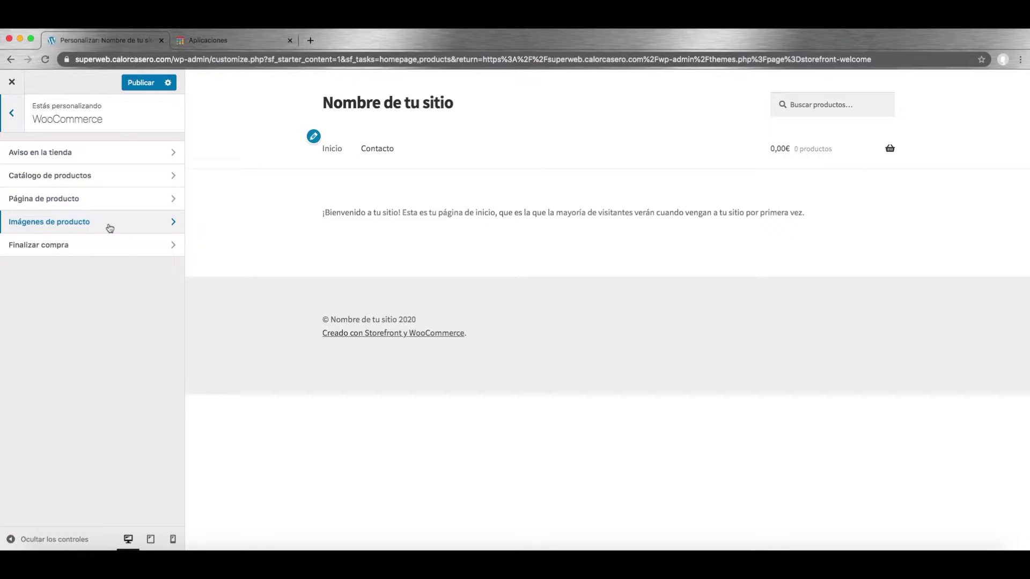
click(108, 181)
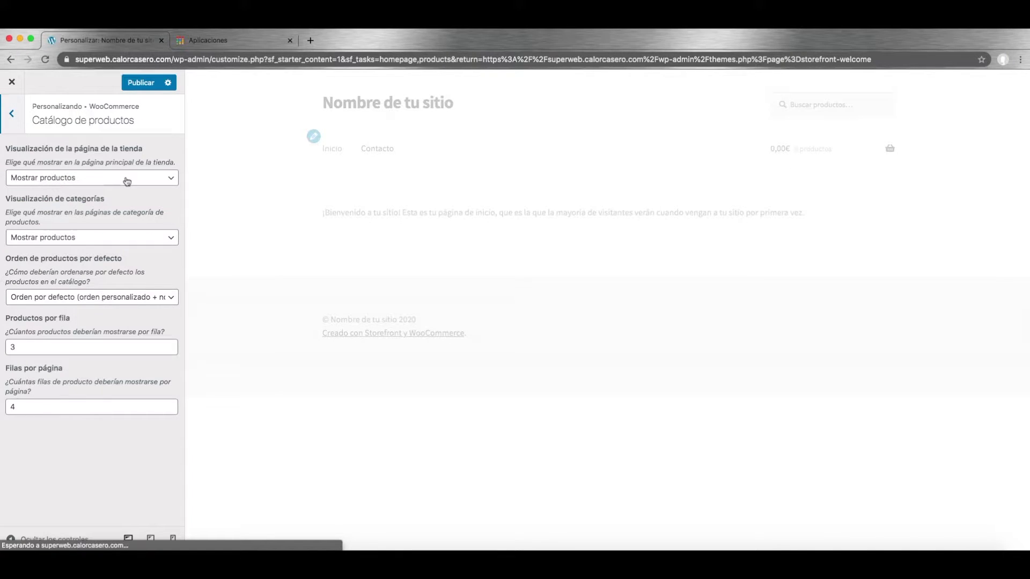
click(127, 181)
click(127, 179)
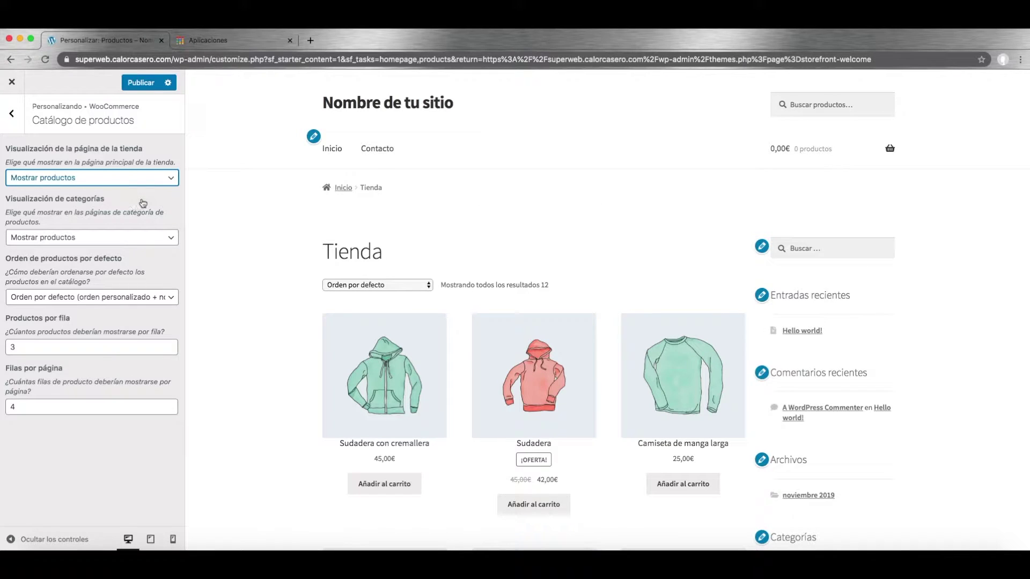
click(153, 180)
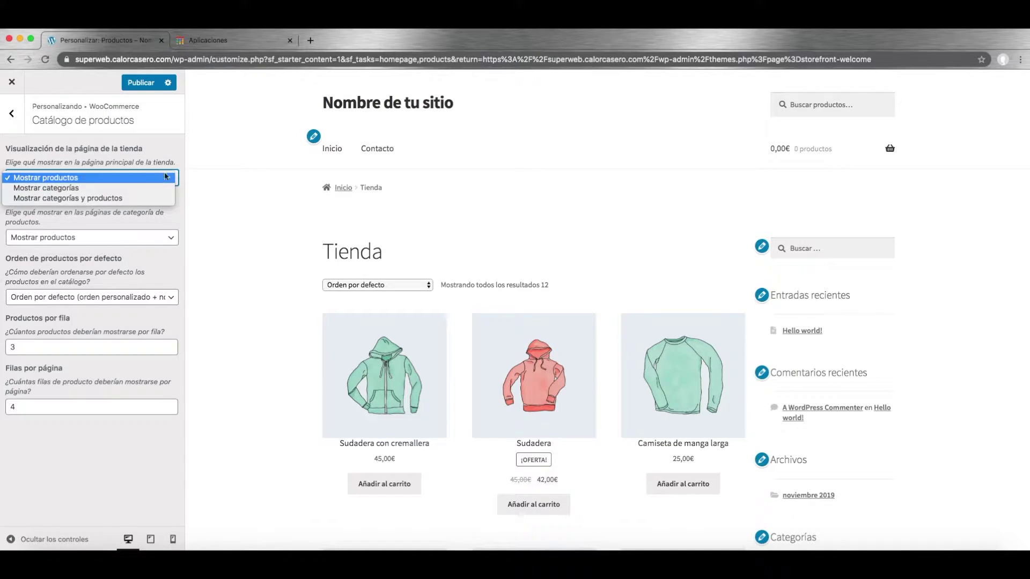
click(176, 146)
scroll(320, 330, down, 3)
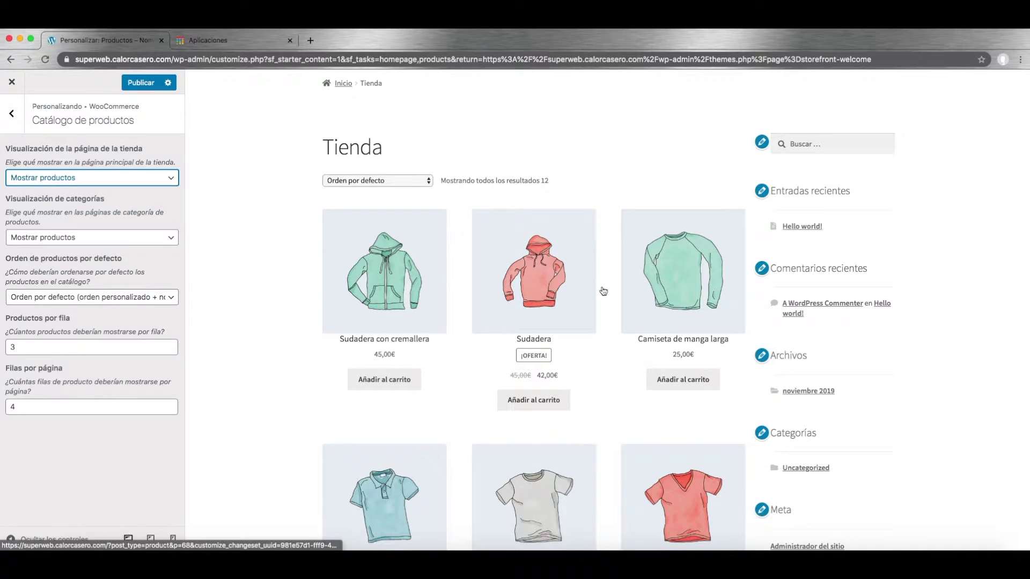
scroll(511, 334, down, 10)
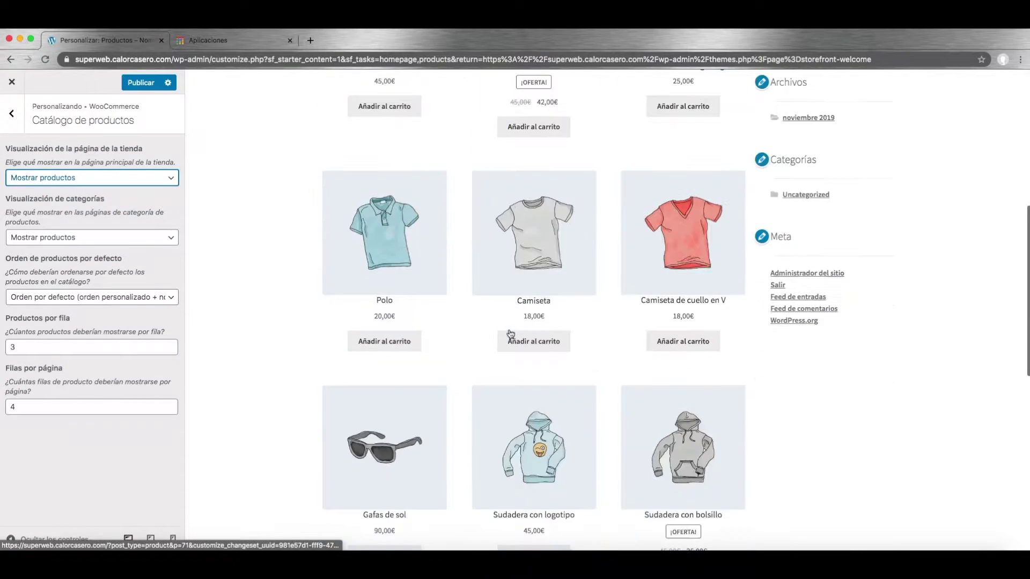
scroll(511, 334, up, 12)
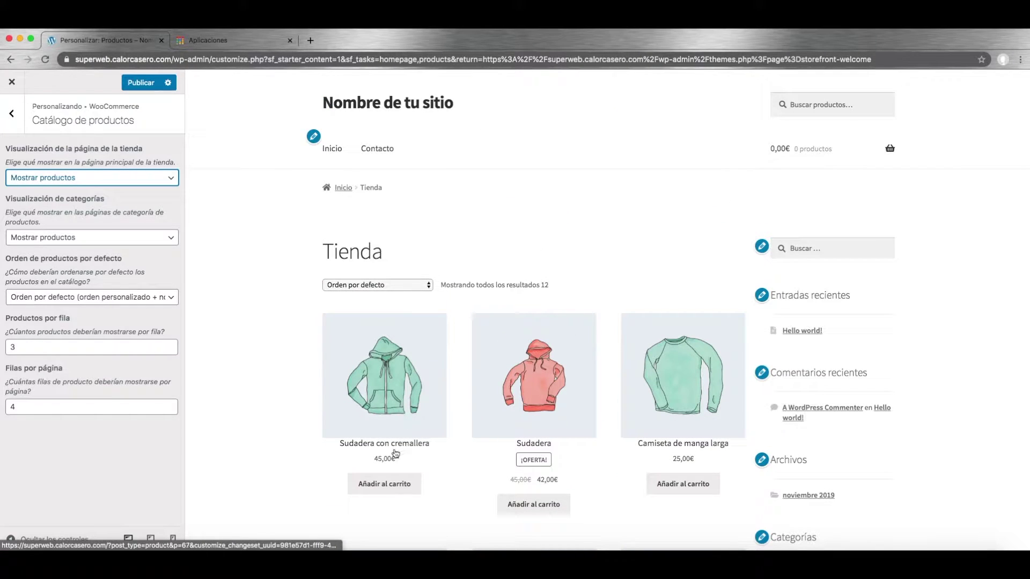
Step: Review the category display and product sorting options, keeping Mostrar productos and Orden por defecto
click(169, 240)
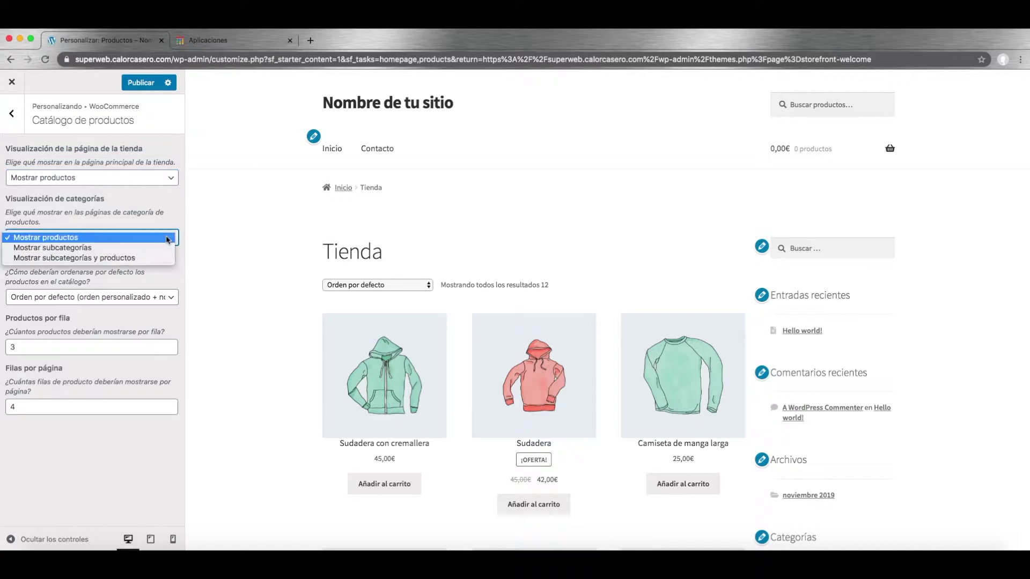
click(207, 226)
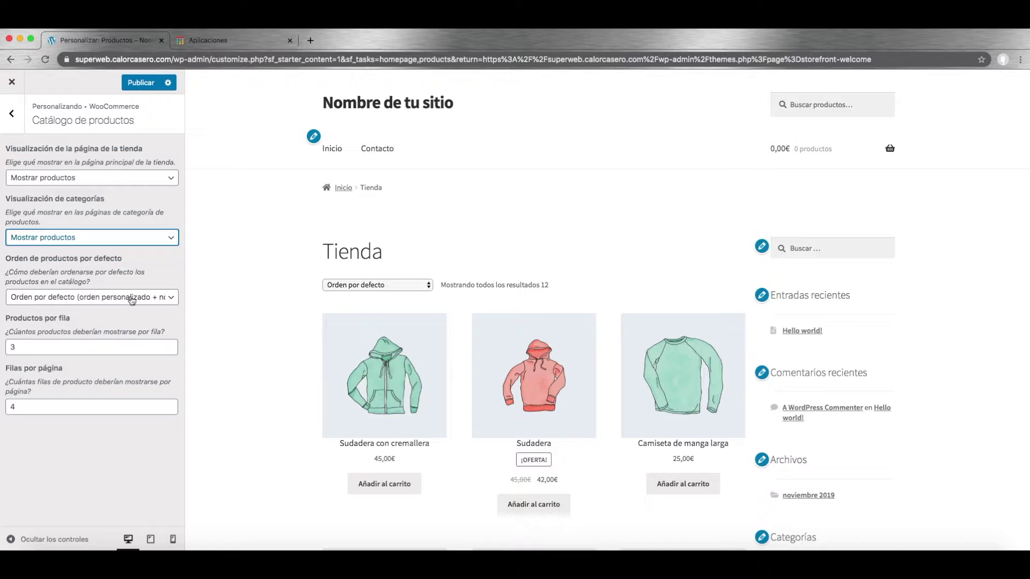
click(157, 299)
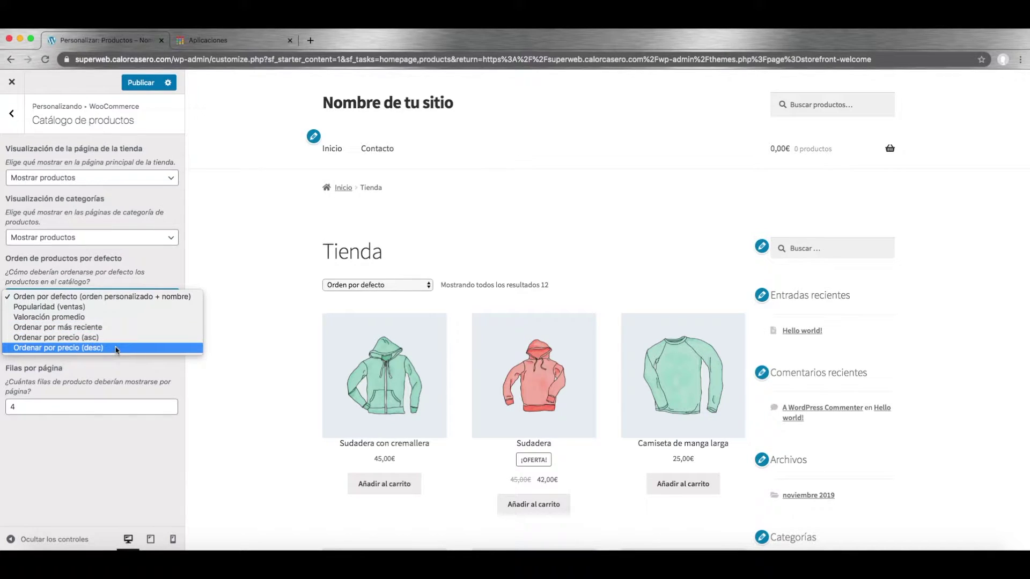
click(235, 299)
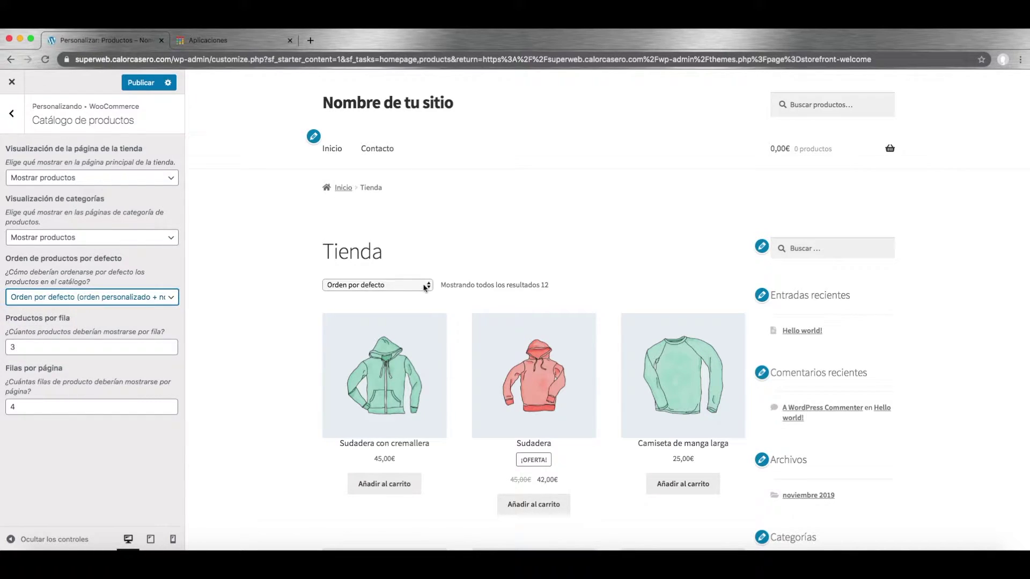
click(423, 287)
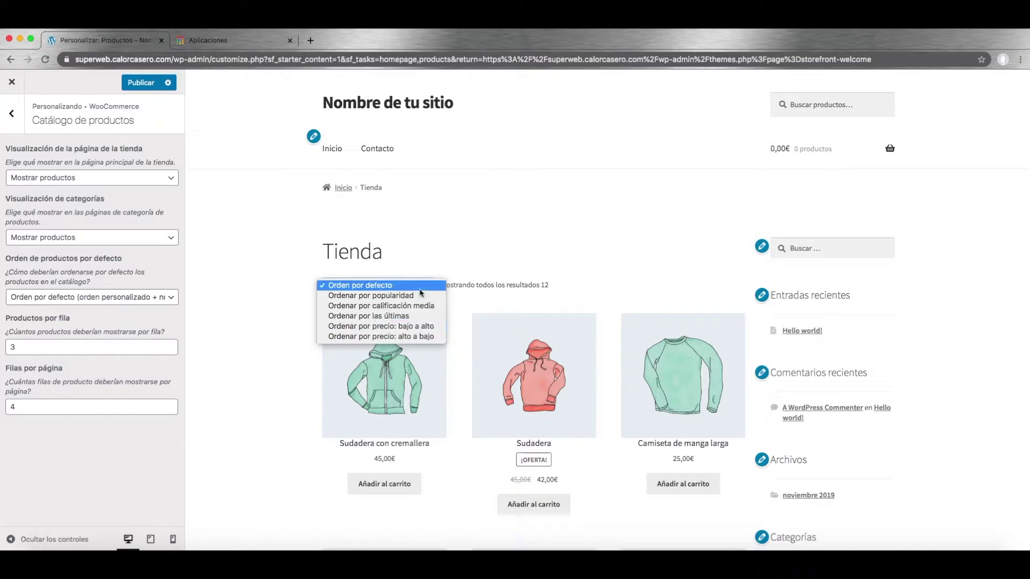
click(269, 275)
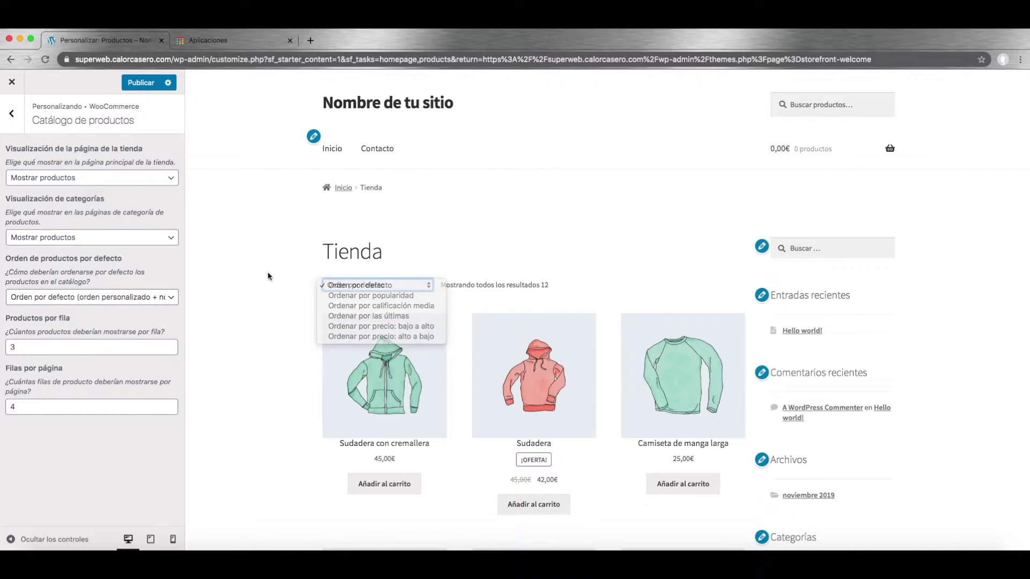
Step: Try 4 products per row in the catalogue, checking the preview, and restore the value to 3
click(37, 349)
key(BackSpace)
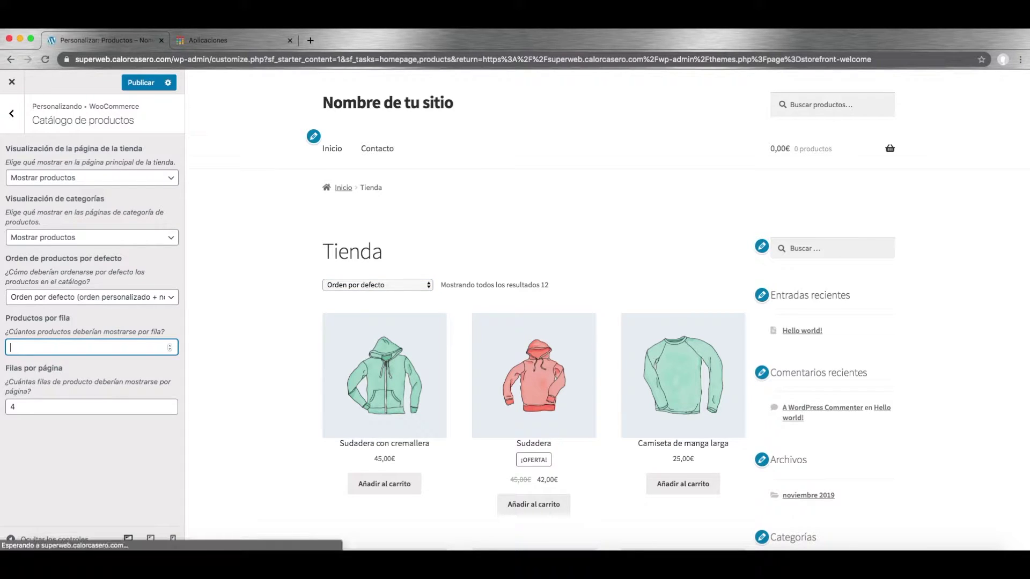
text(4)
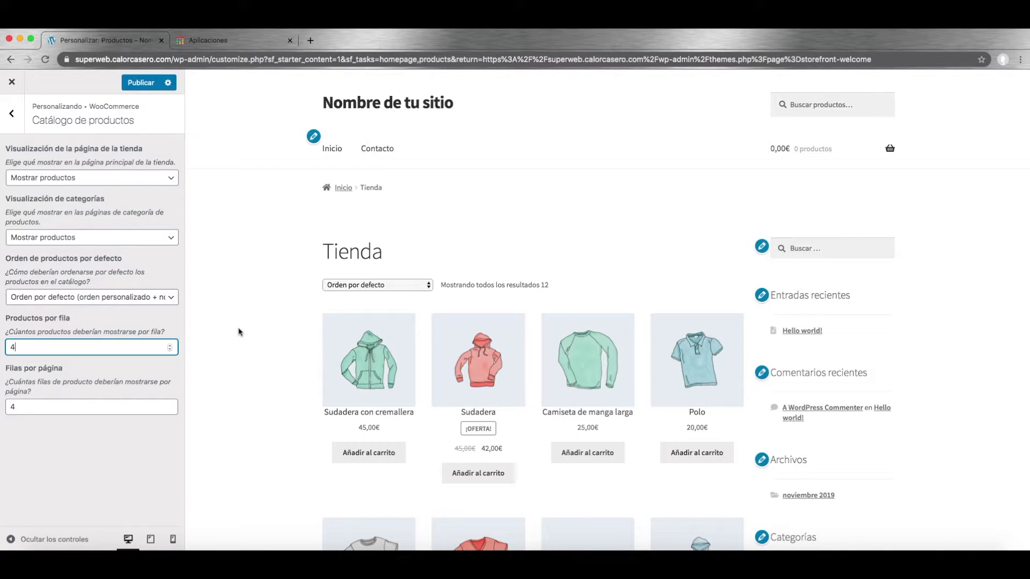
key(BackSpace)
text(3)
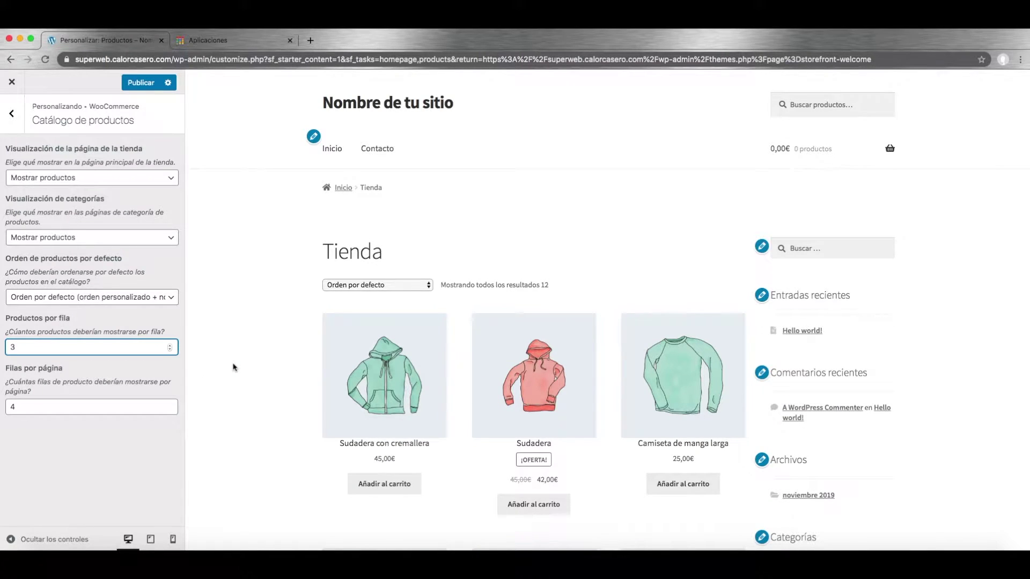
Step: Check the shop preview and set Filas por página to 5 in the product catalogue settings
scroll(233, 367, down, 3)
scroll(234, 367, down, 5)
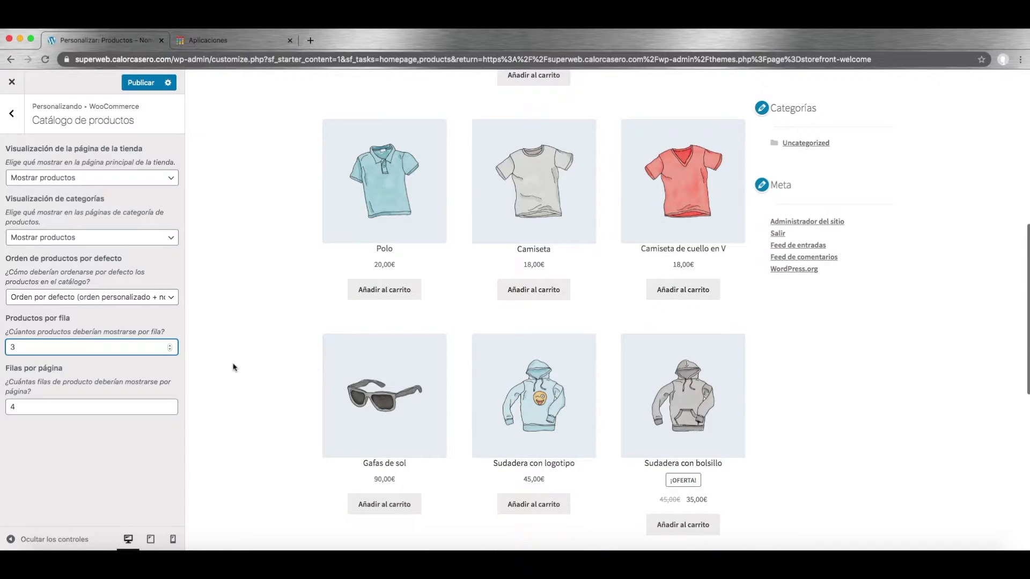
scroll(233, 367, up, 8)
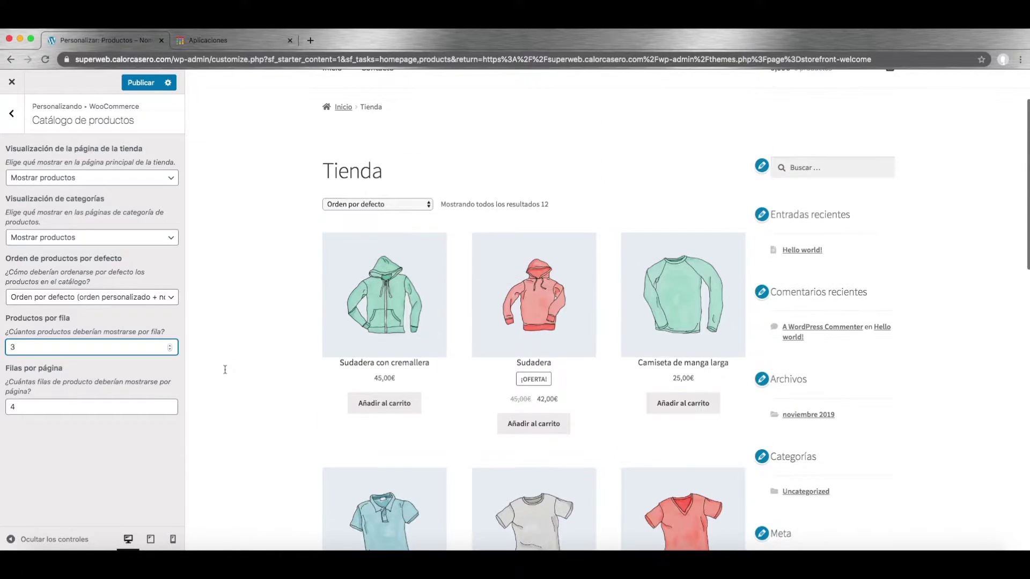
click(99, 409)
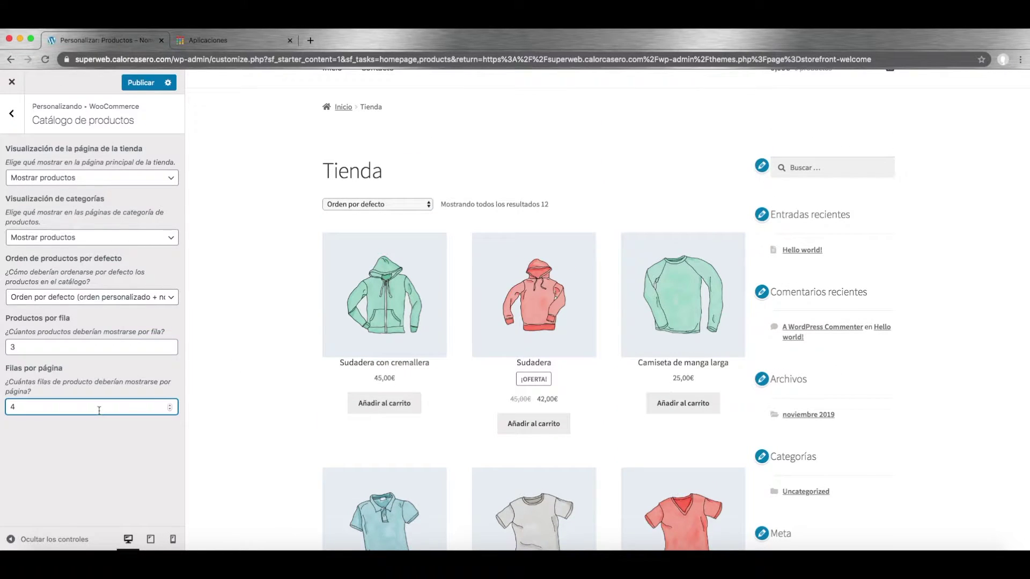
key(Up)
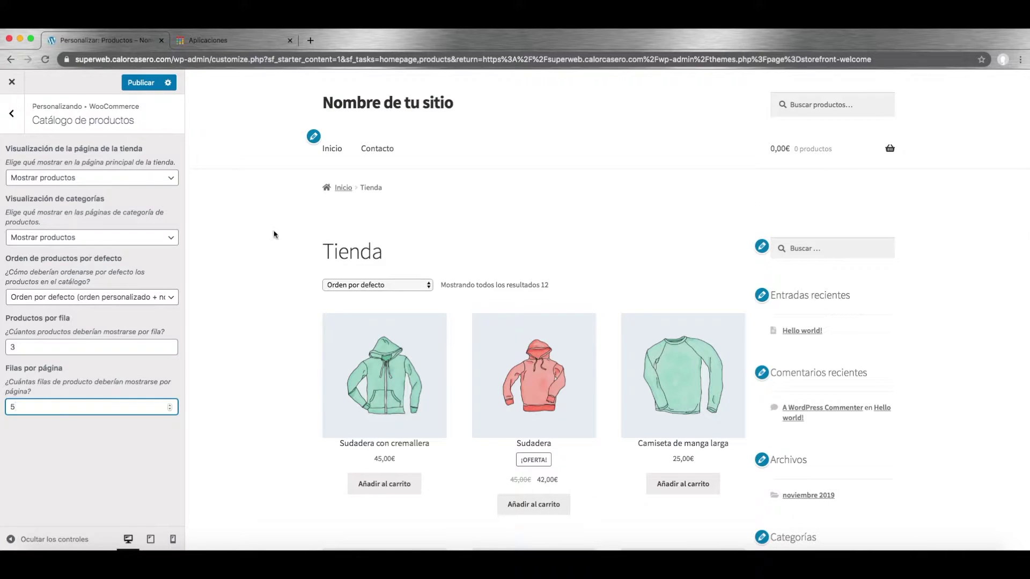
click(11, 113)
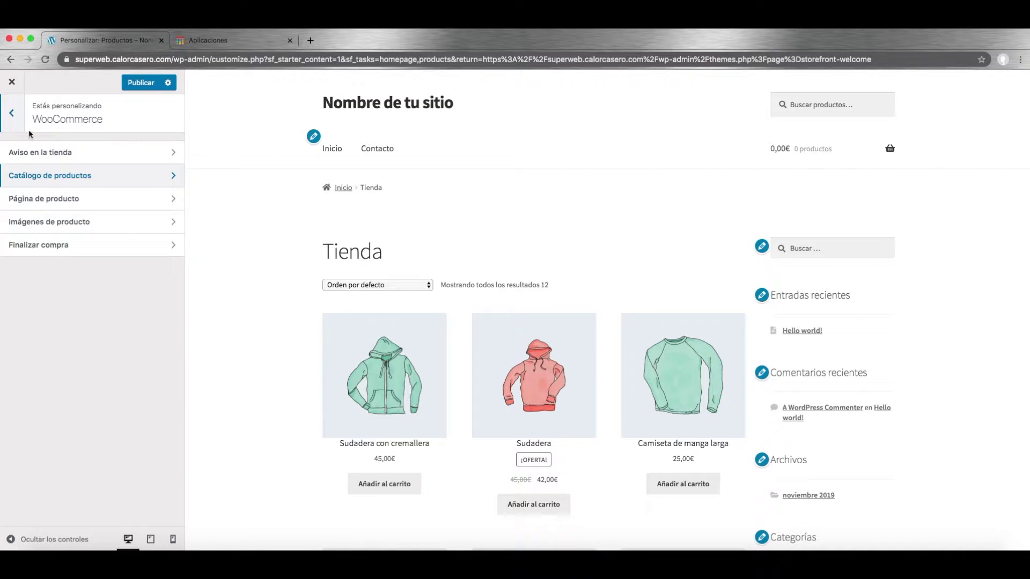
Step: Try the Personalizado 4:3 thumbnail crop in the product image settings and restore the crop to 1:1
click(125, 227)
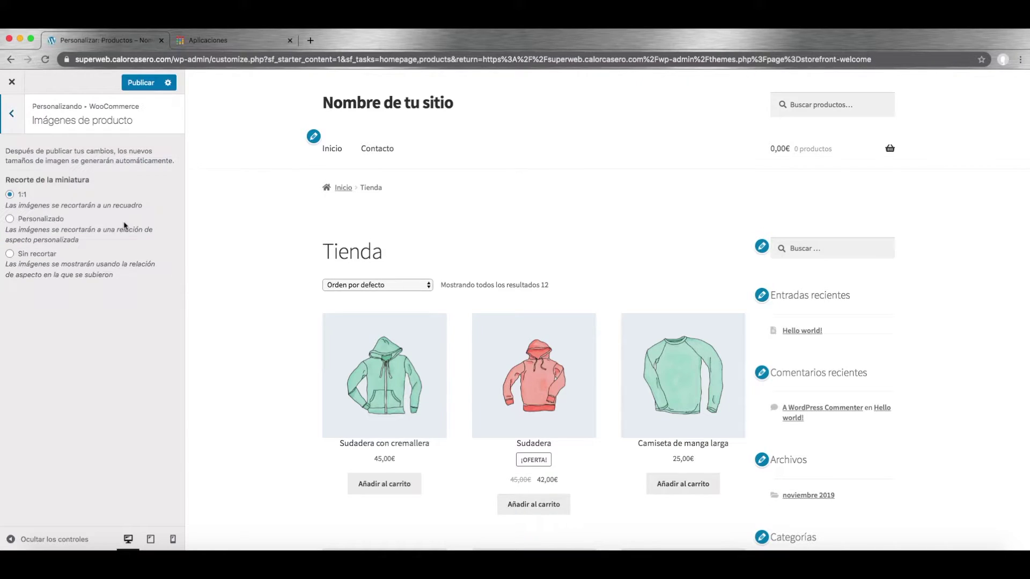
click(39, 224)
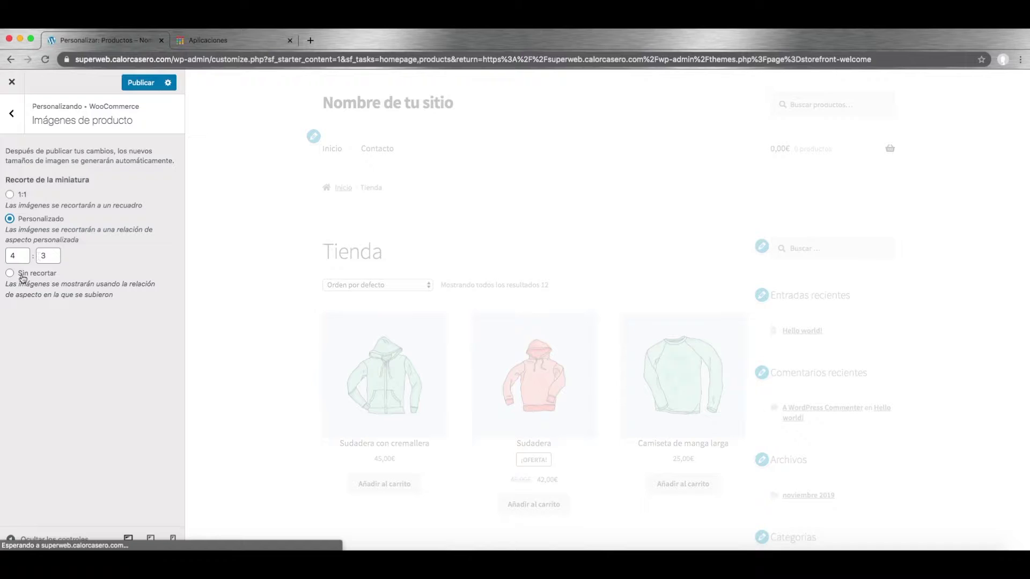
click(23, 197)
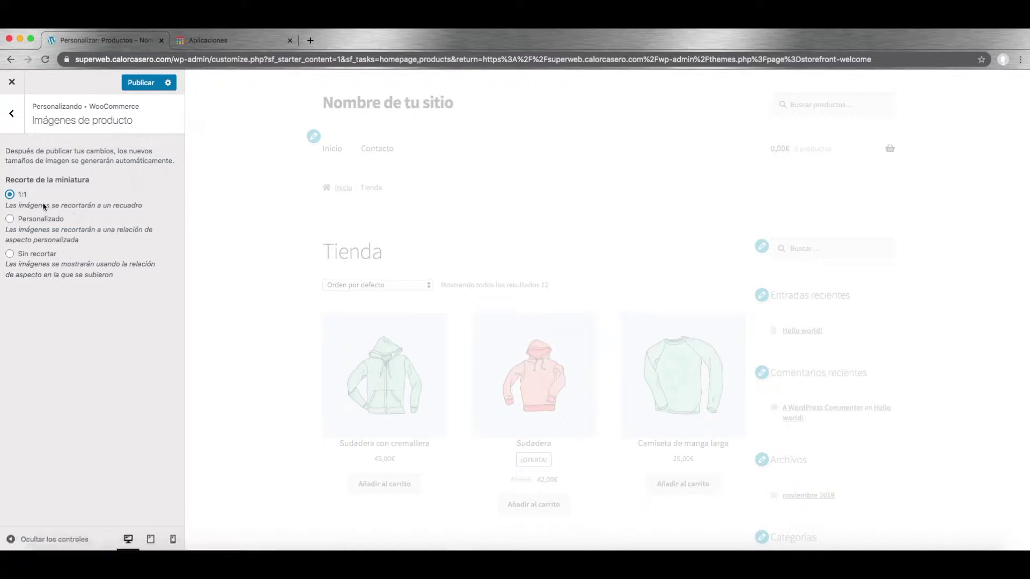
click(13, 116)
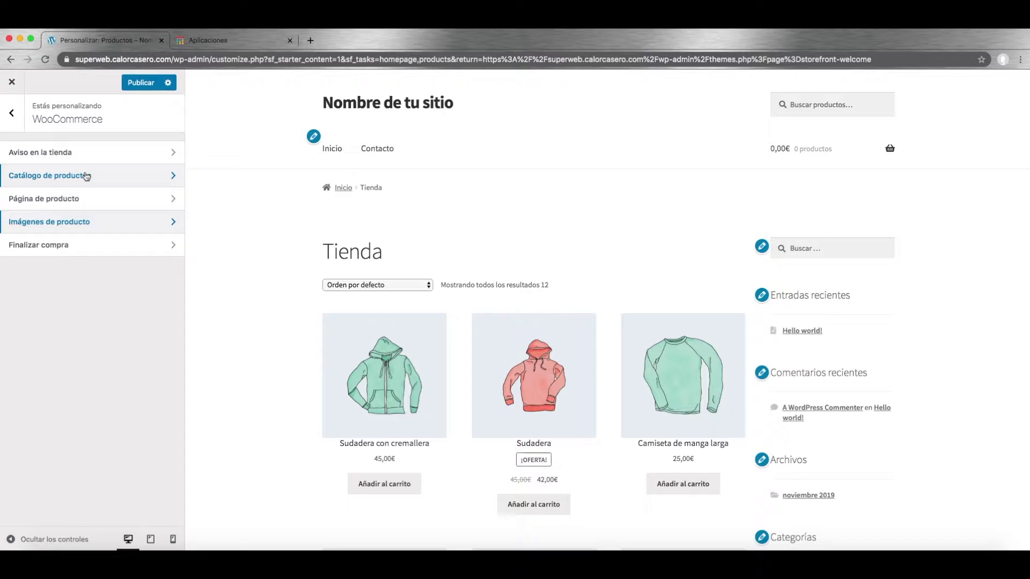
Step: Open the Finalizar compra settings, review the checkout form preview and the company name field options, keeping Opcional
click(83, 246)
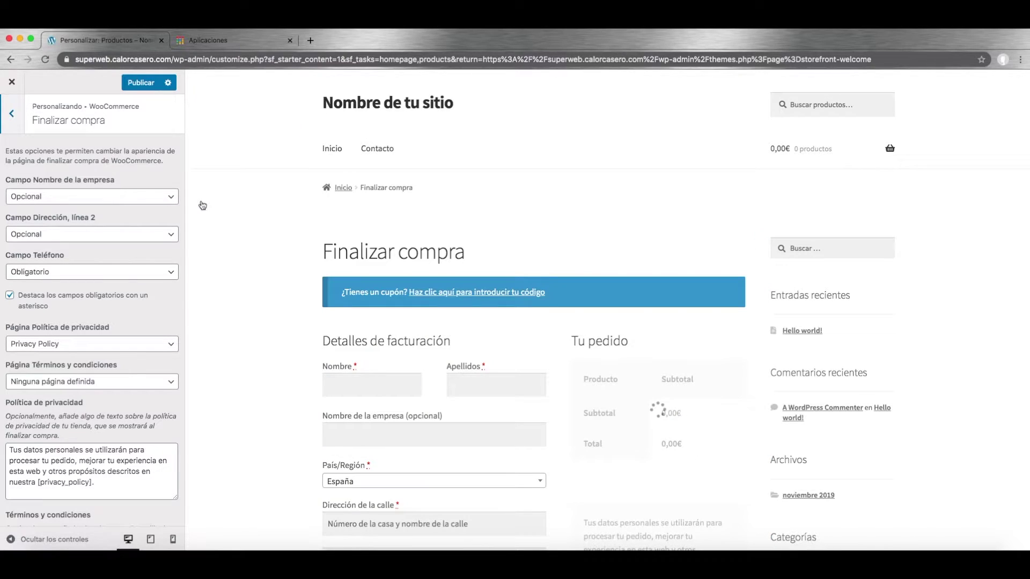
scroll(309, 278, down, 3)
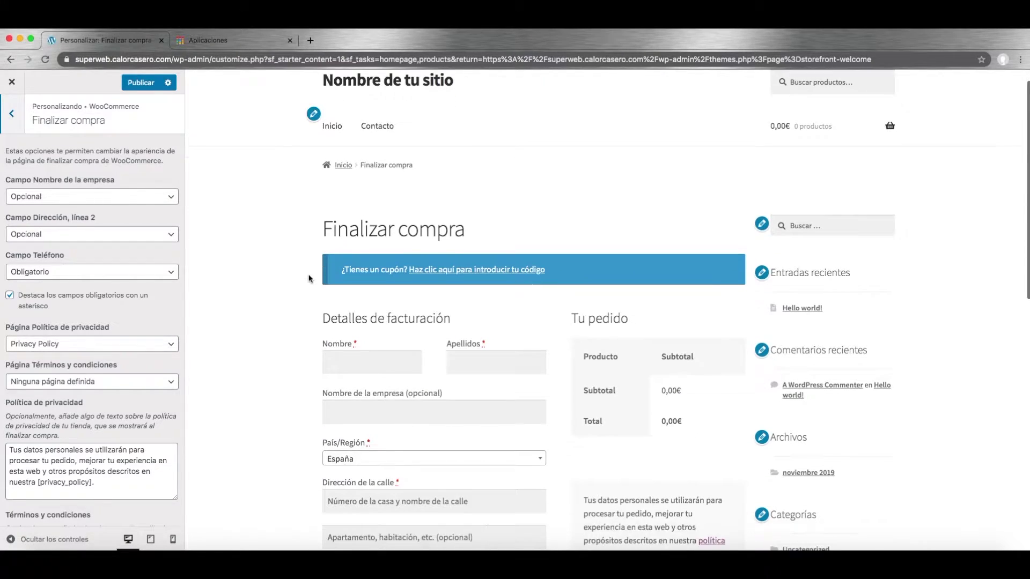
scroll(291, 248, down, 2)
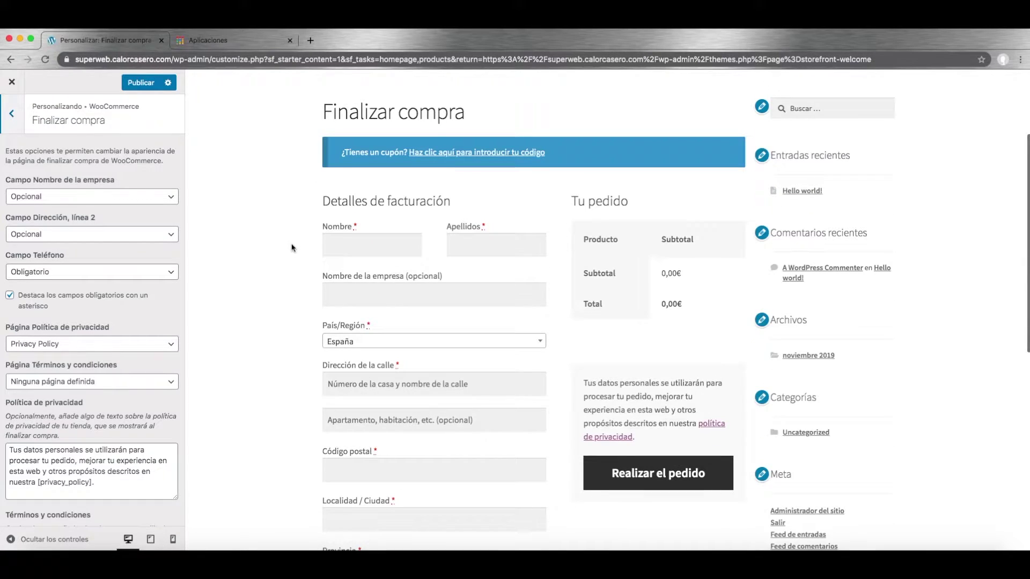
scroll(292, 247, down, 2)
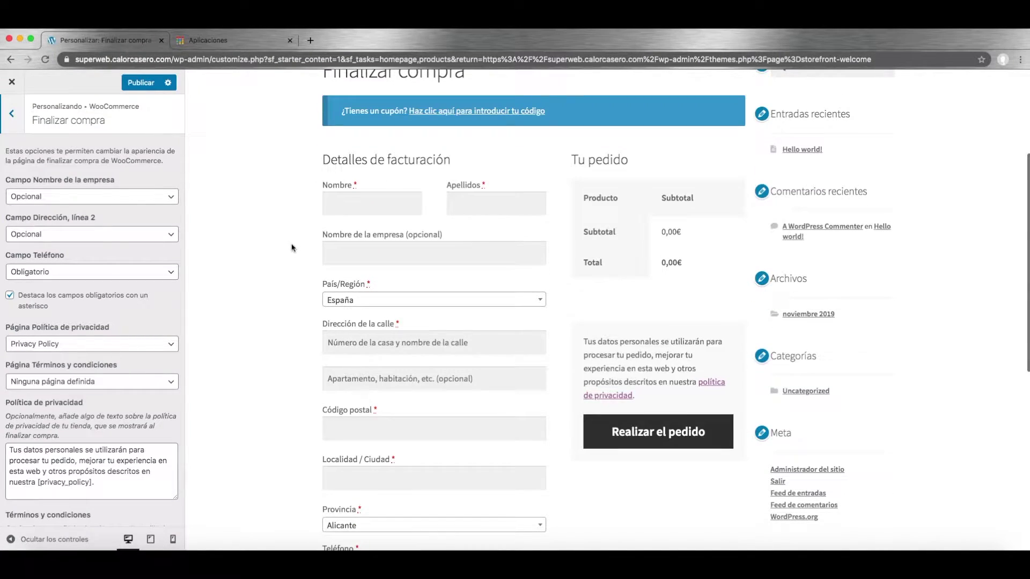
click(139, 196)
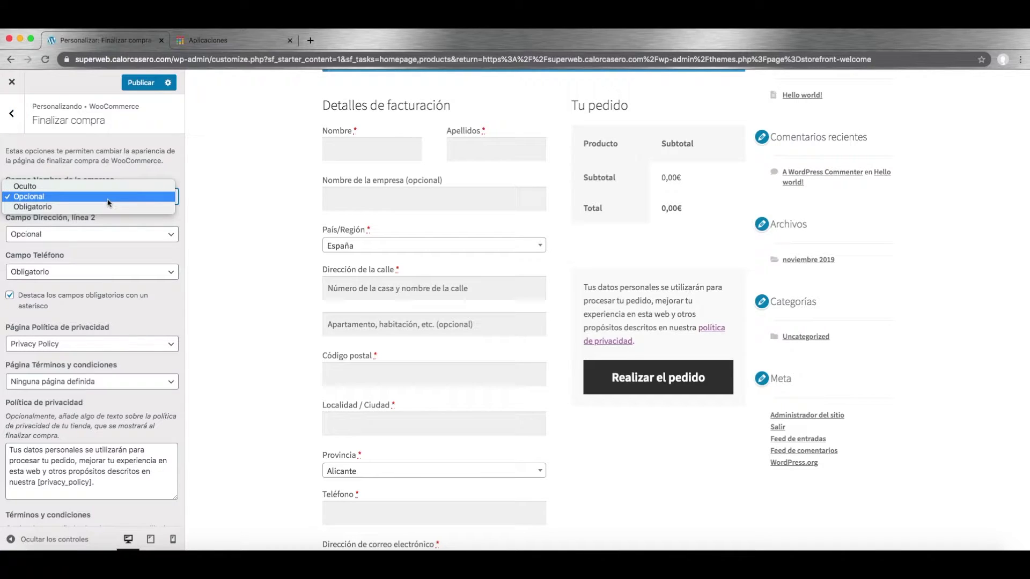
click(206, 202)
Step: Review the remaining checkout settings, including the privacy policy and terms and conditions texts
key(Tab)
key(Tab)
key(Tab)
key(Tab)
key(Tab)
key(Tab)
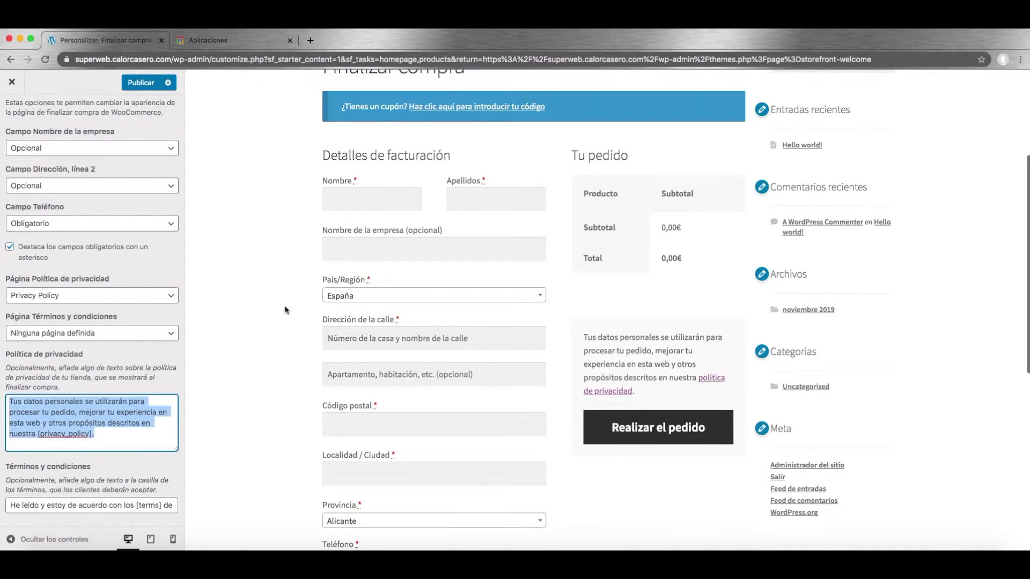
click(80, 481)
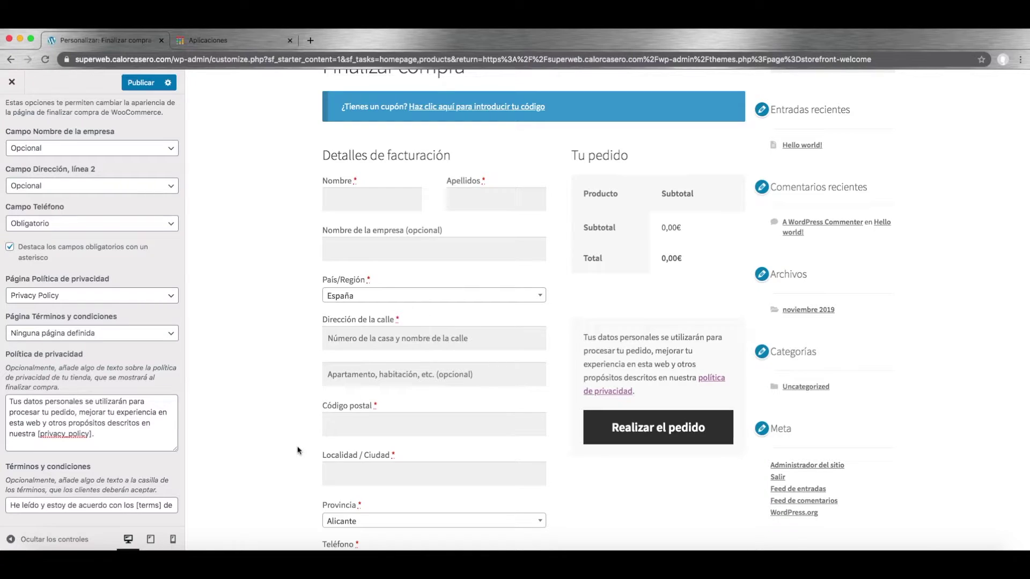
scroll(299, 449, up, 5)
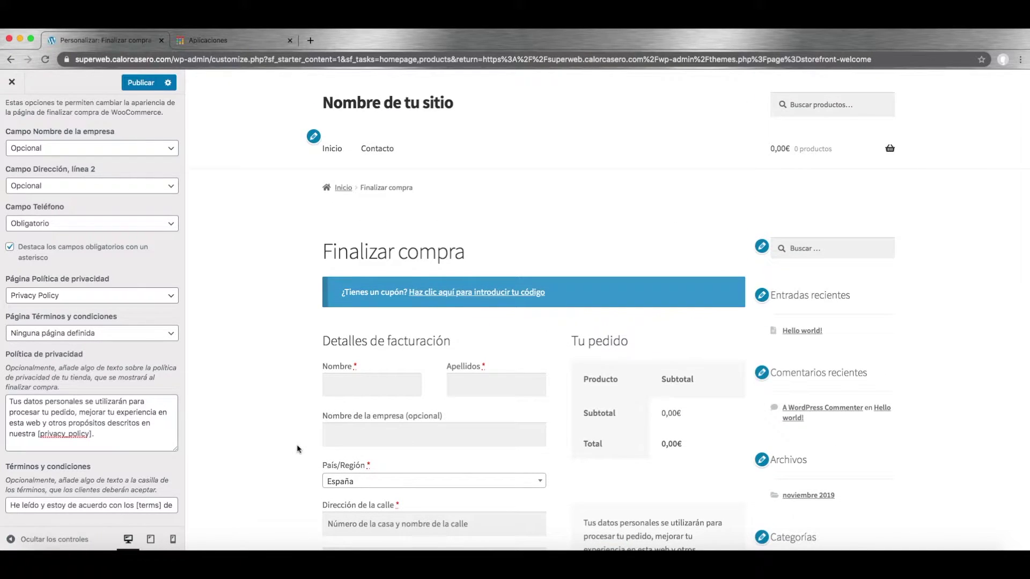
Step: Publish the shop customization changes and exit the customizer
click(12, 82)
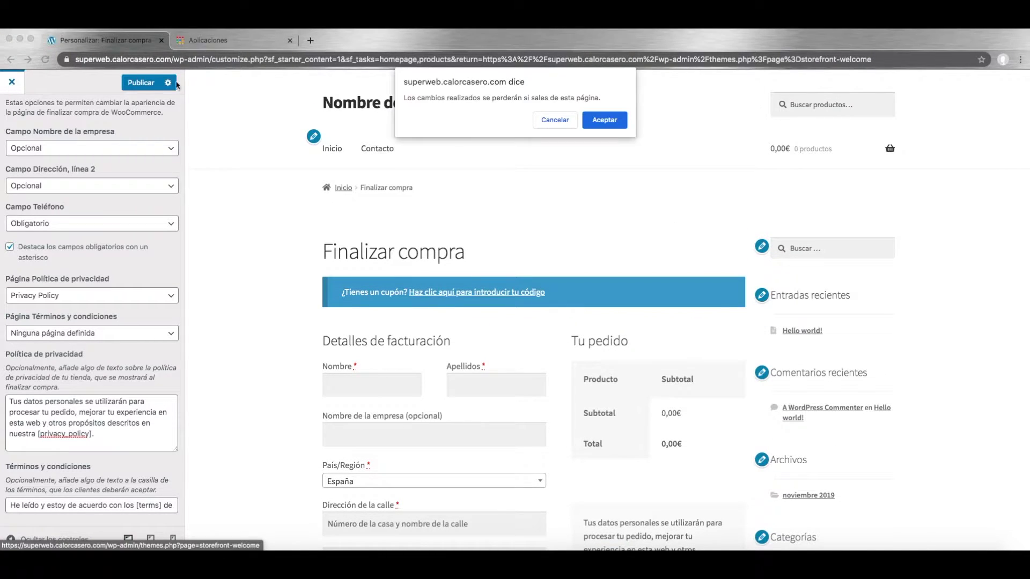
click(563, 122)
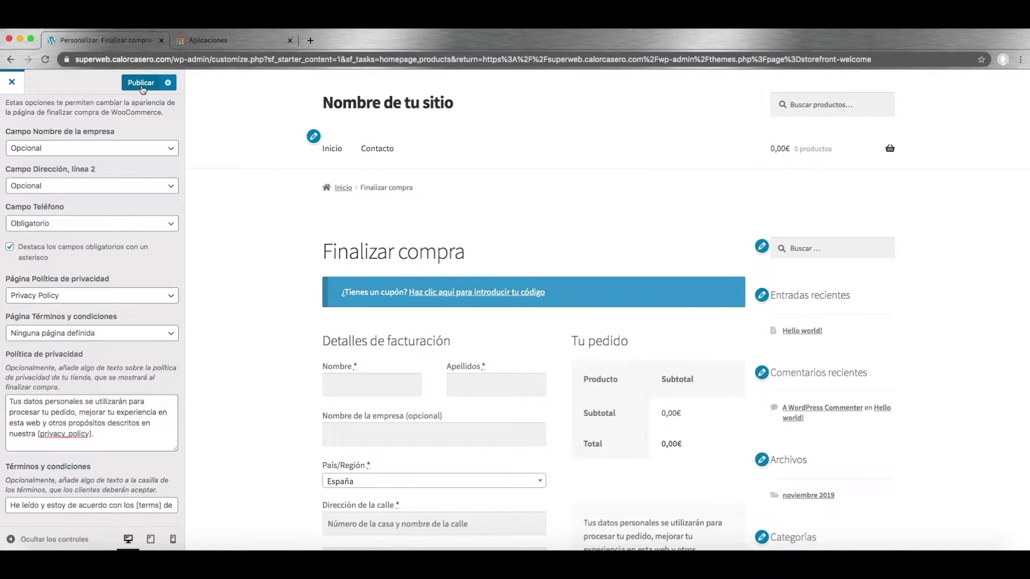
click(142, 87)
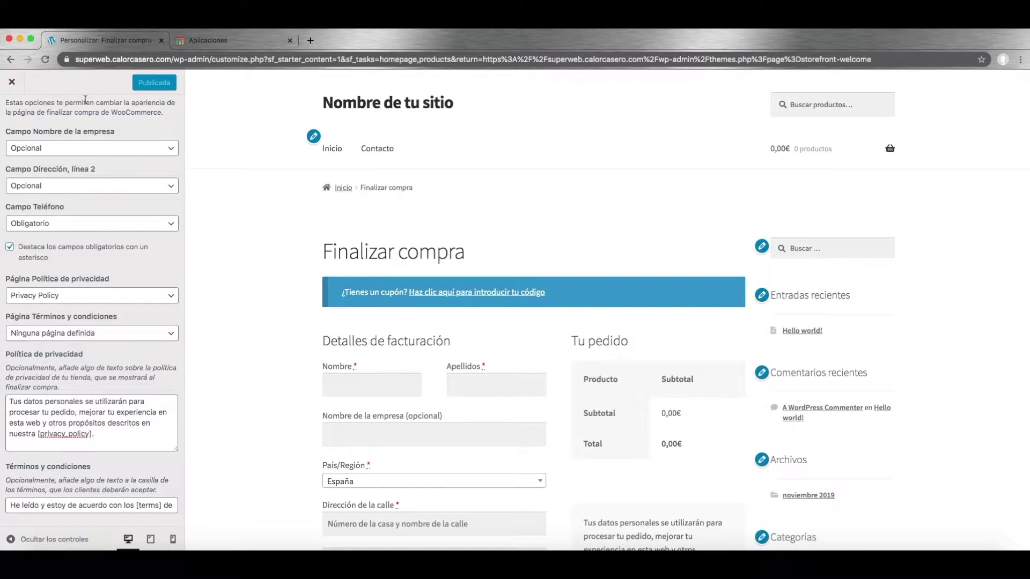
click(10, 85)
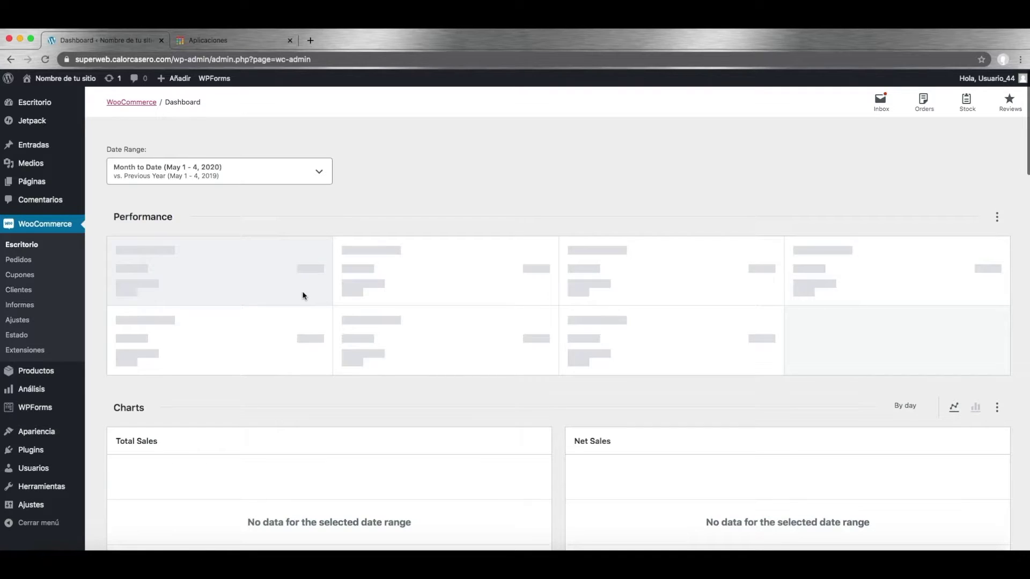
Step: Review the WooCommerce dashboard's performance figures, sales charts and date range selector
scroll(303, 295, down, 5)
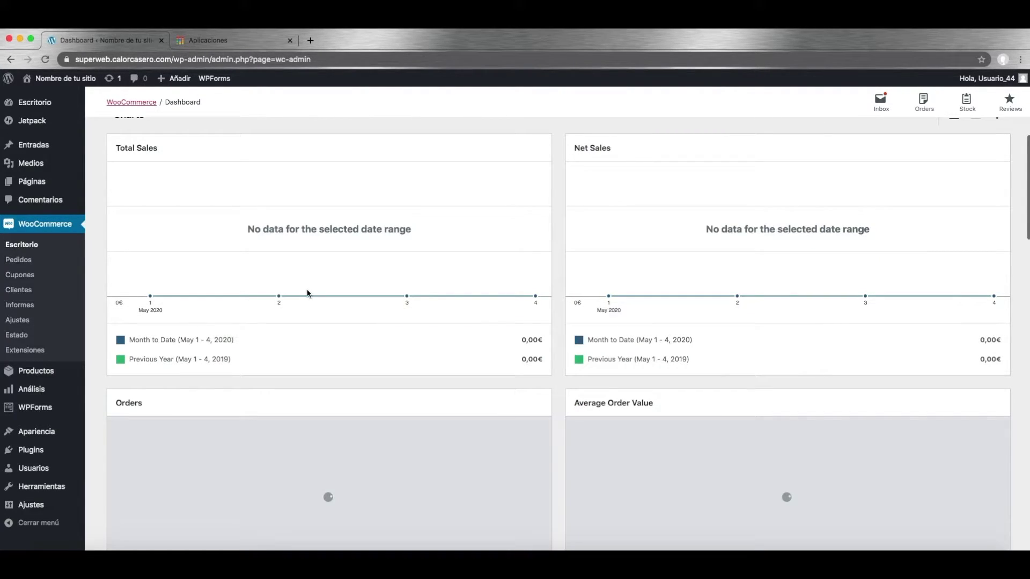
mouse_move(386, 283)
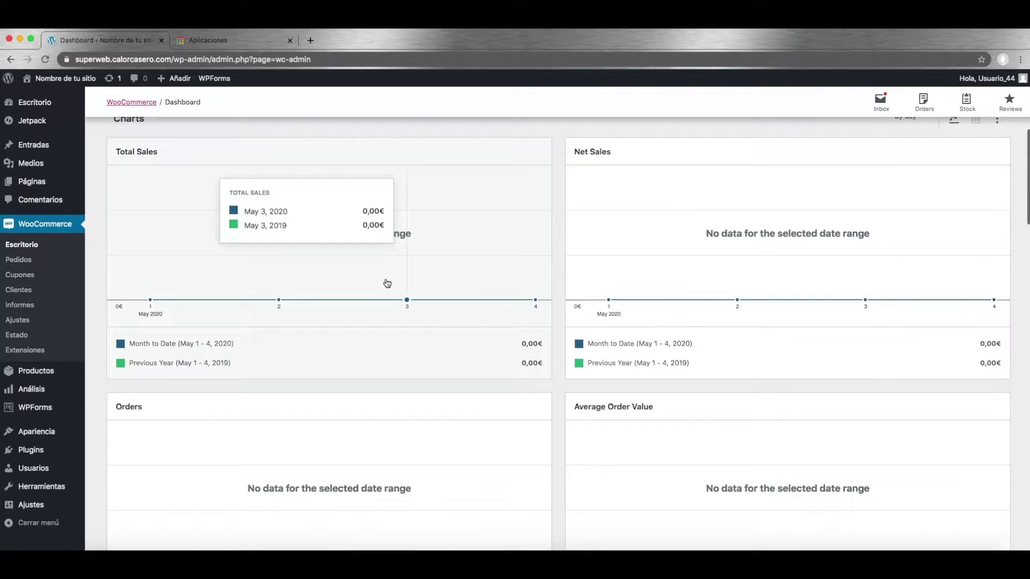
scroll(443, 364, down, 12)
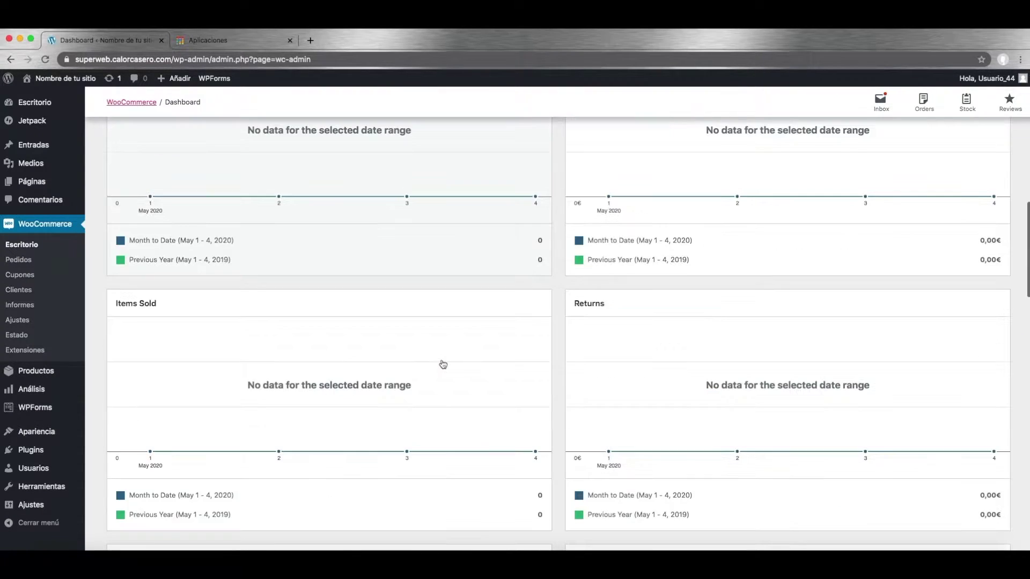
scroll(443, 364, up, 12)
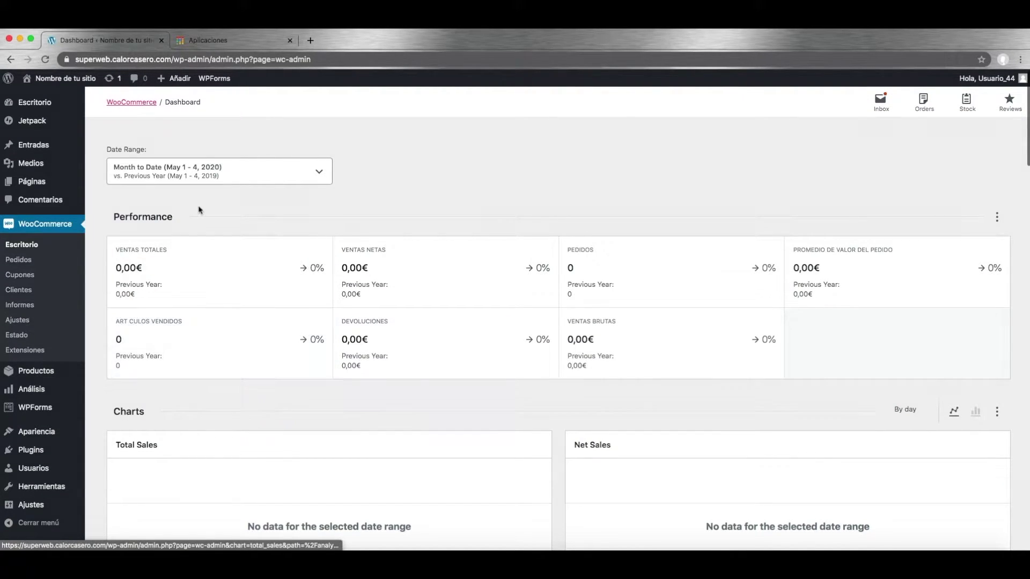
click(213, 173)
click(320, 175)
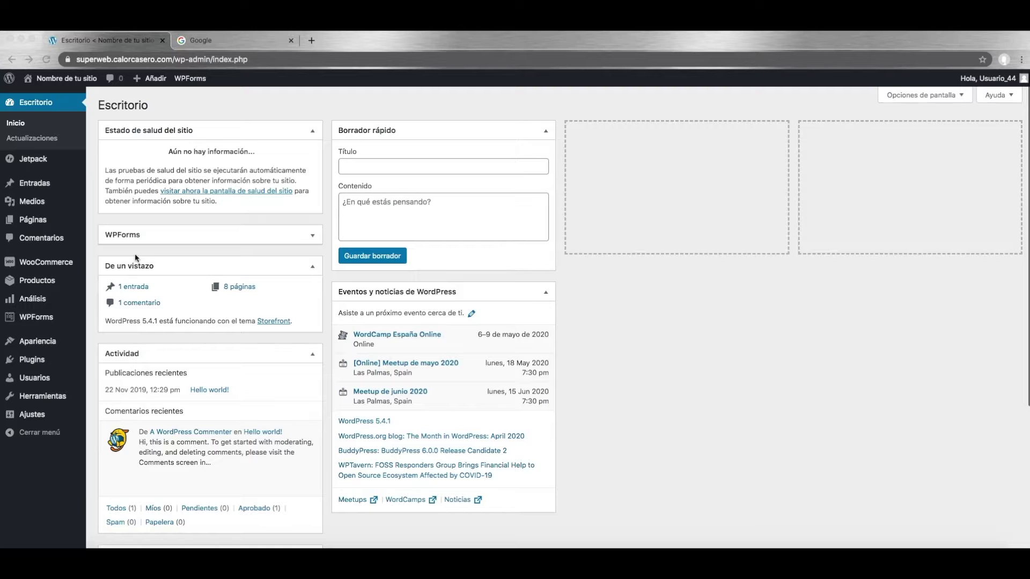
Step: Open the full list of store products and review the sample products
click(89, 220)
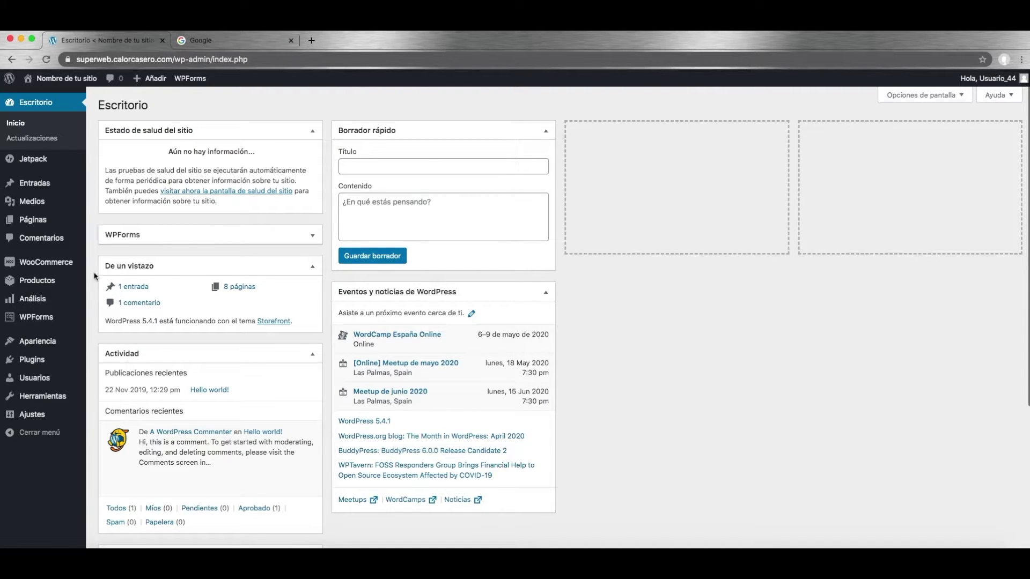
click(39, 284)
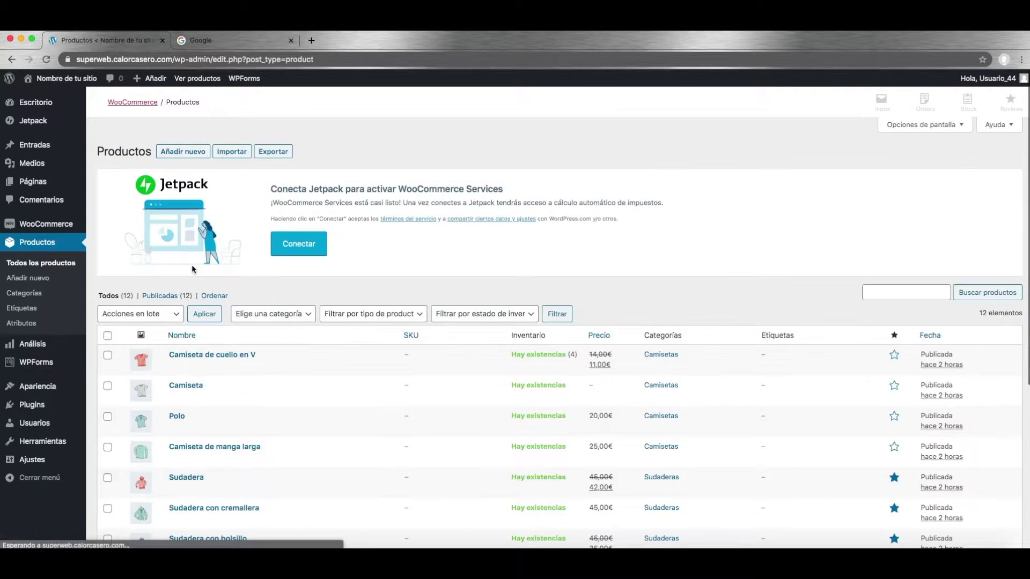
scroll(191, 268, down, 5)
scroll(192, 269, down, 1)
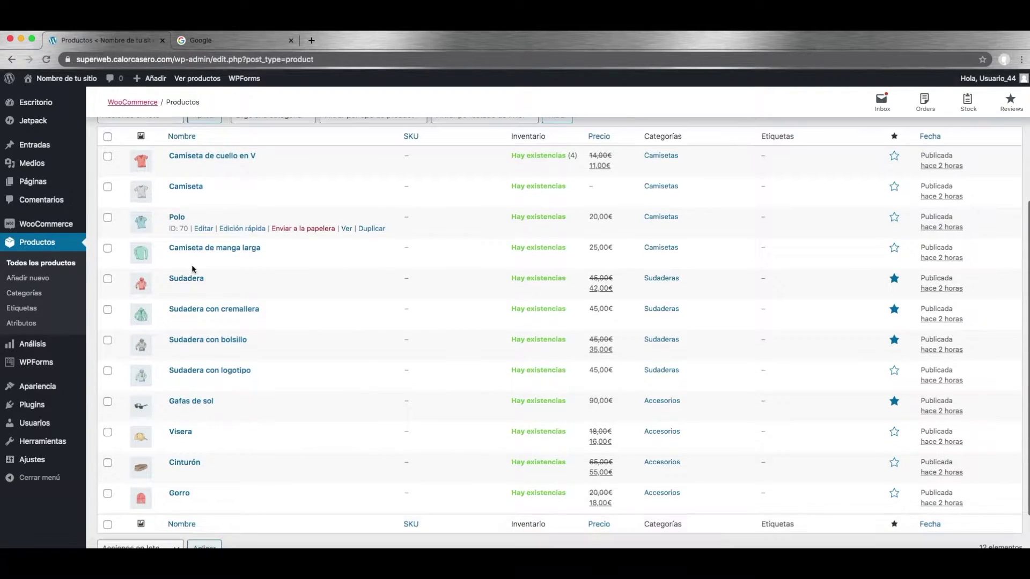
scroll(192, 268, up, 5)
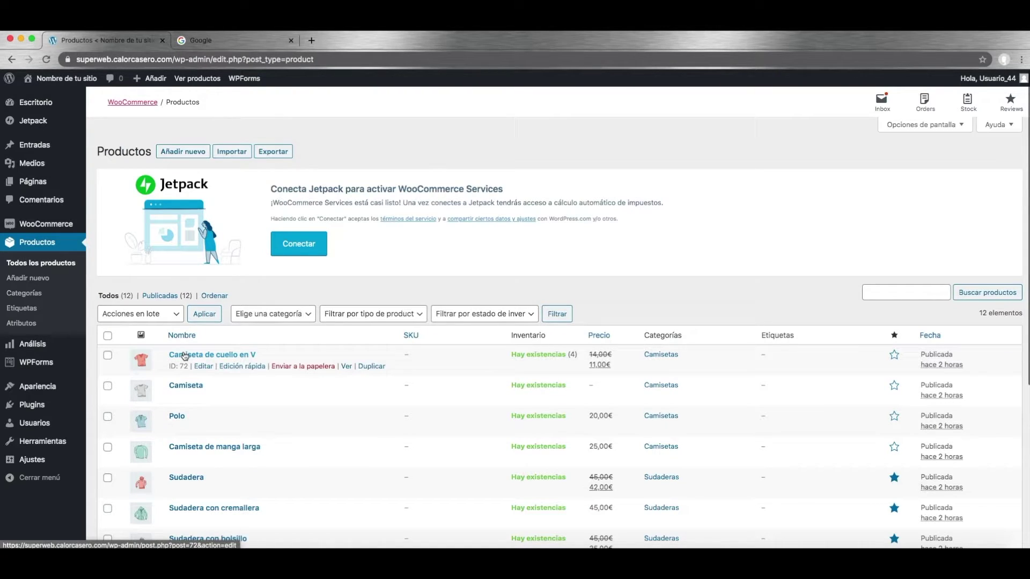
Step: Open the product categories page and review the existing categories
click(24, 293)
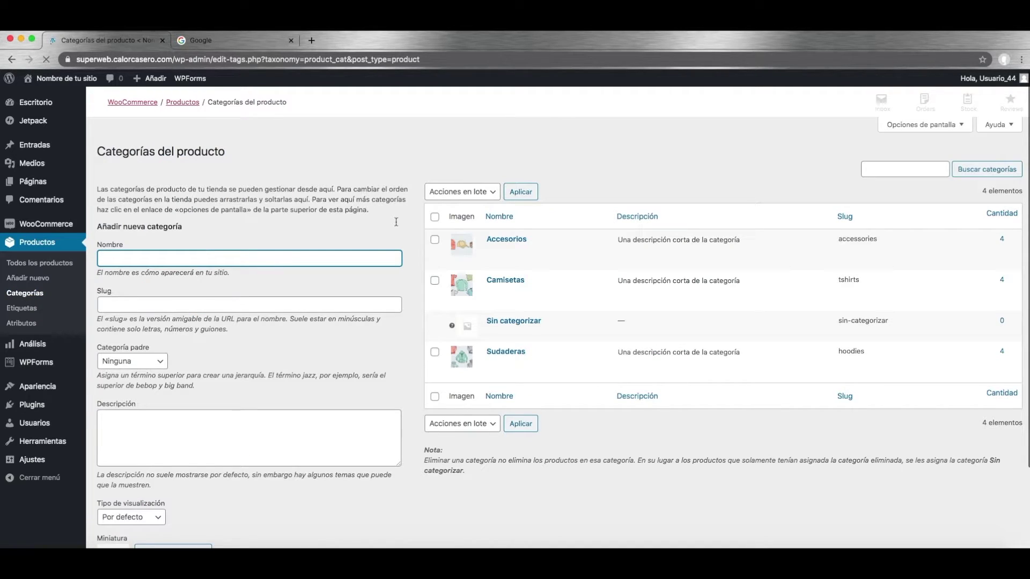
mouse_move(506, 283)
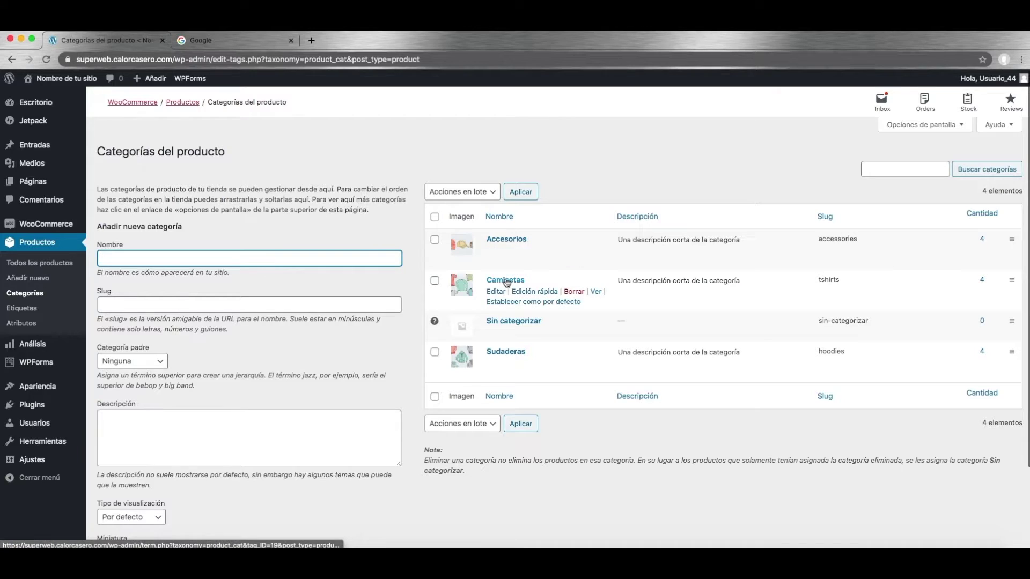
mouse_move(513, 358)
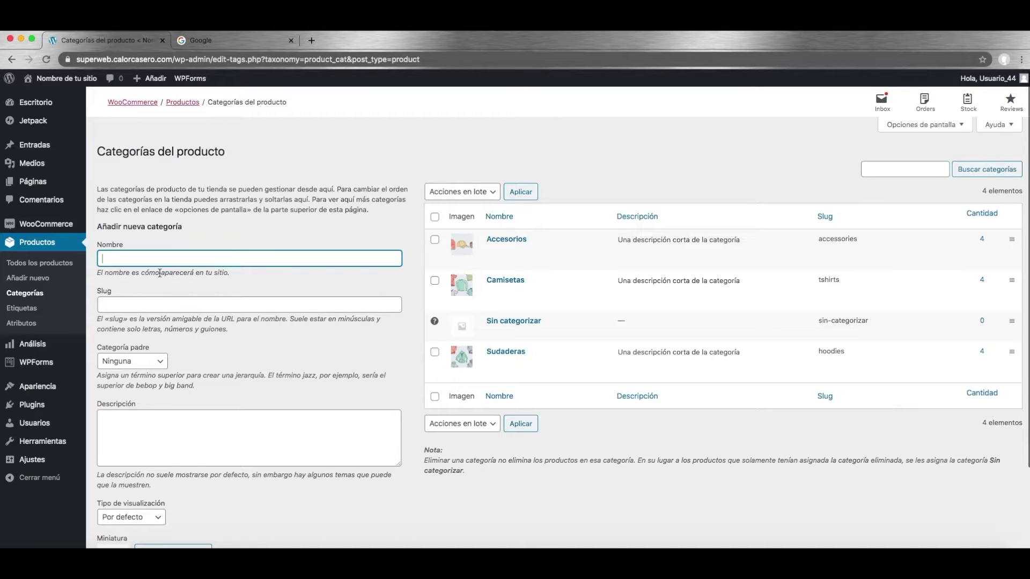
Step: Fill in the new product category as Blusas with description "Las blusas más bonitas", keeping parent category Ninguna and display type Por defecto
text(Blusas)
click(155, 362)
click(206, 358)
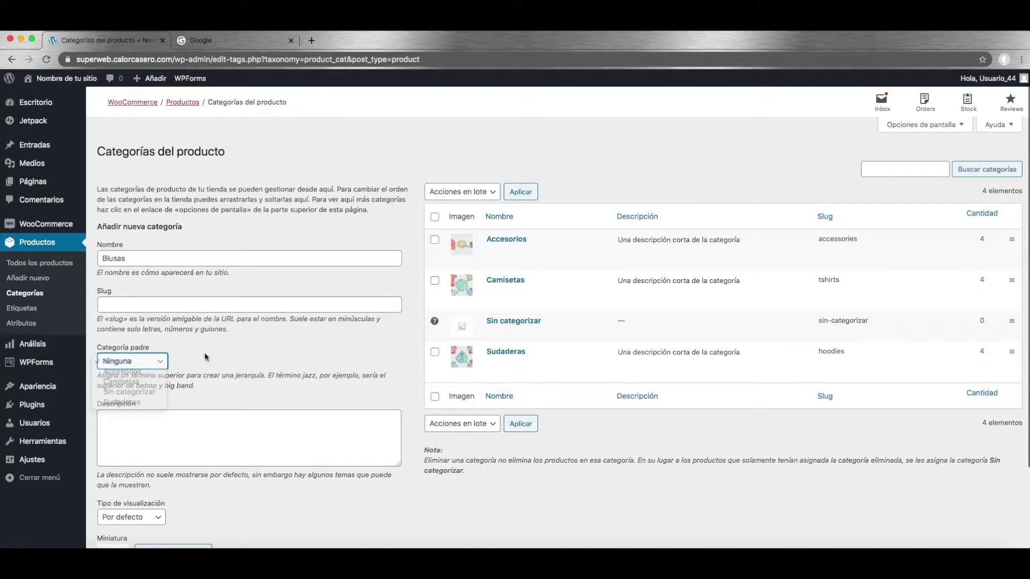
scroll(146, 375, down, 2)
click(142, 367)
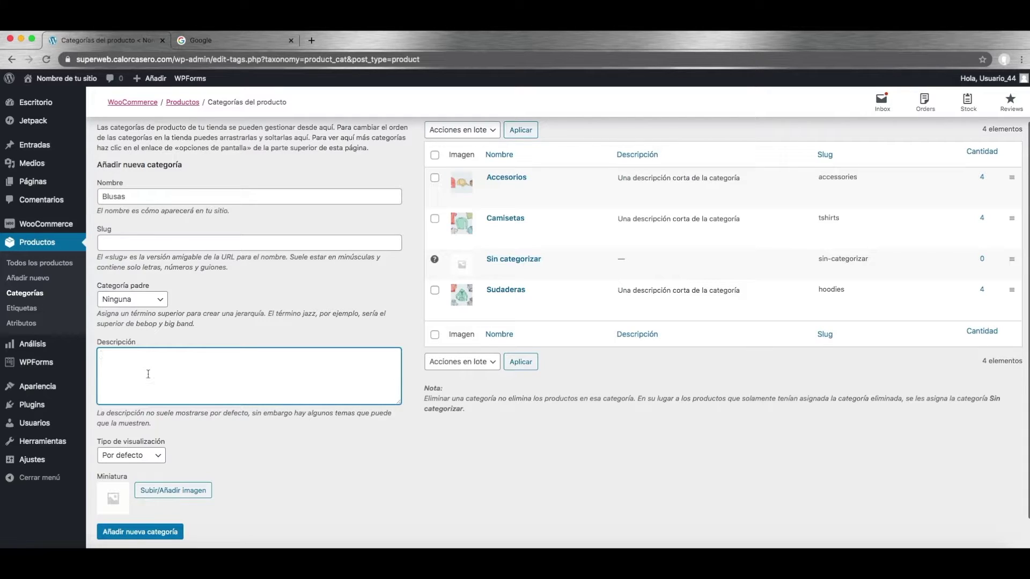
text(Las blusas m´ás bonitas)
scroll(167, 448, down, 1)
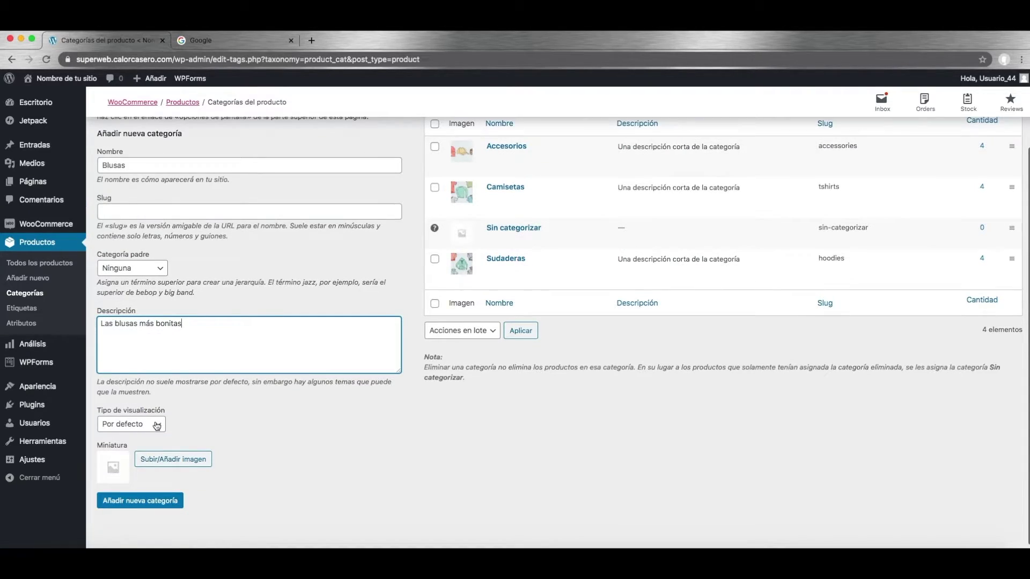
click(156, 426)
click(187, 424)
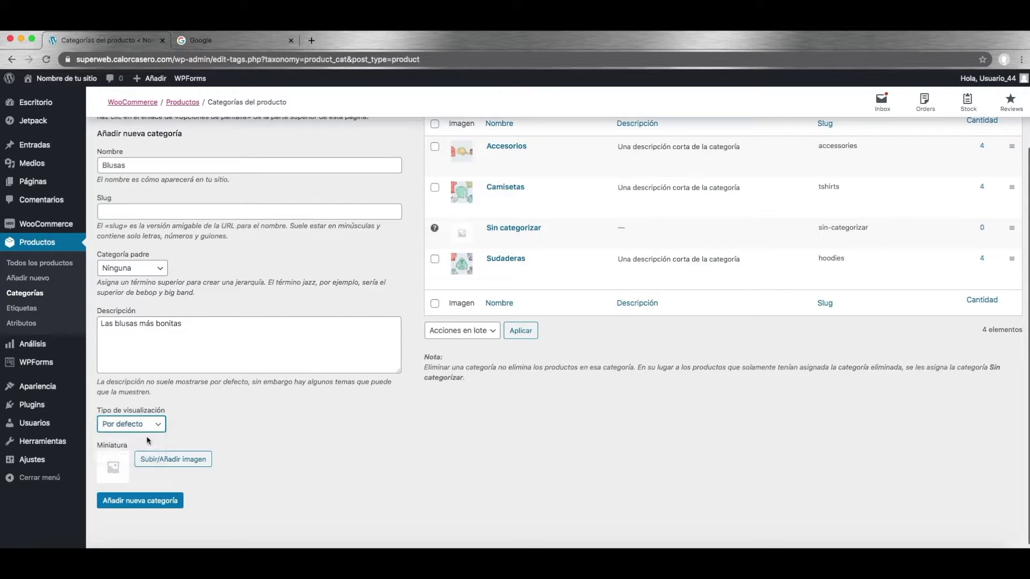
Step: Use the grey T-shirt image tshirt.jpg from the media library as the category thumbnail
click(115, 467)
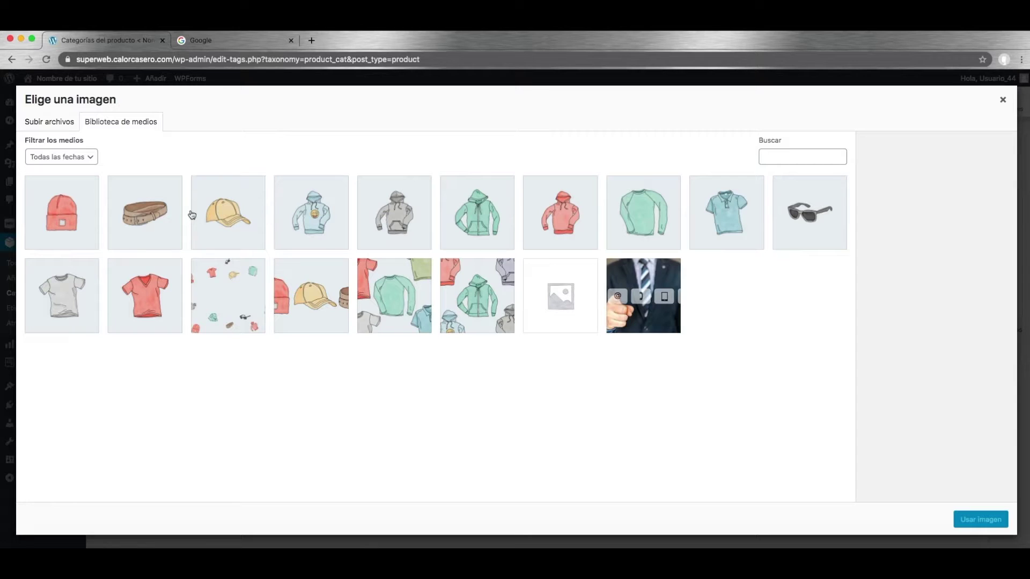
click(68, 298)
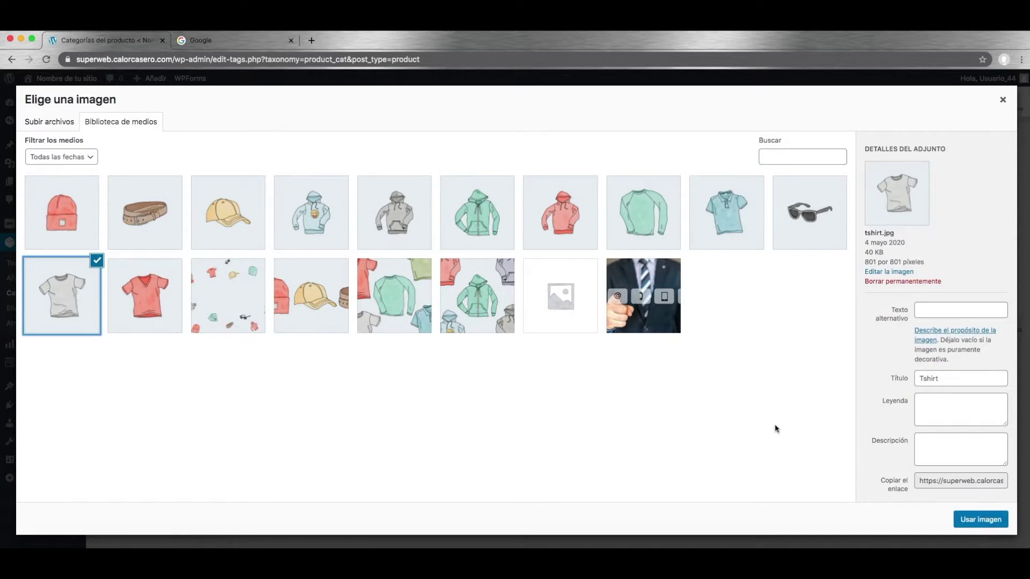
click(973, 522)
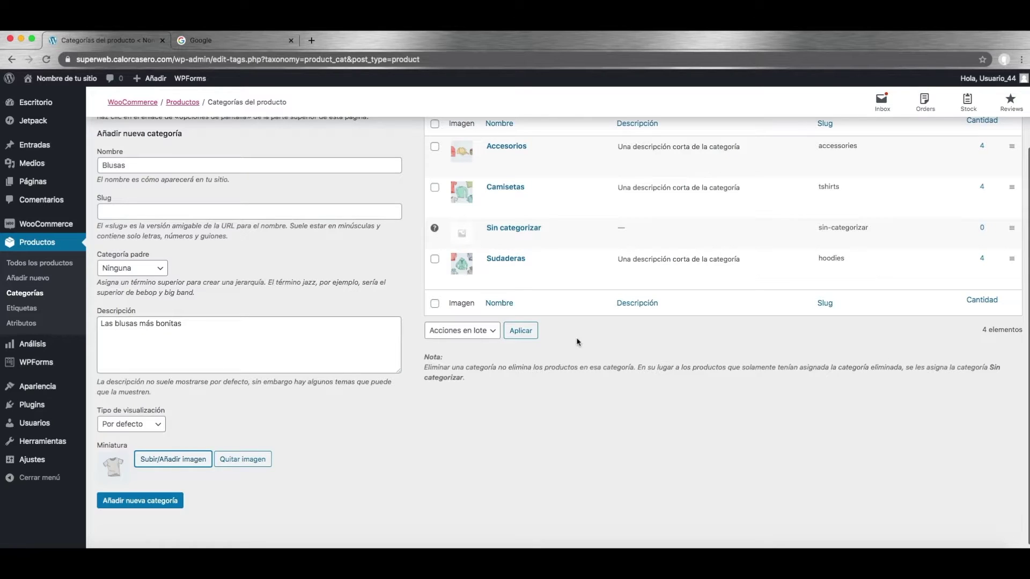
Step: Add the Blusas category to the store and move Accesorios above it in the category list
scroll(224, 308, up, 2)
double_click(124, 220)
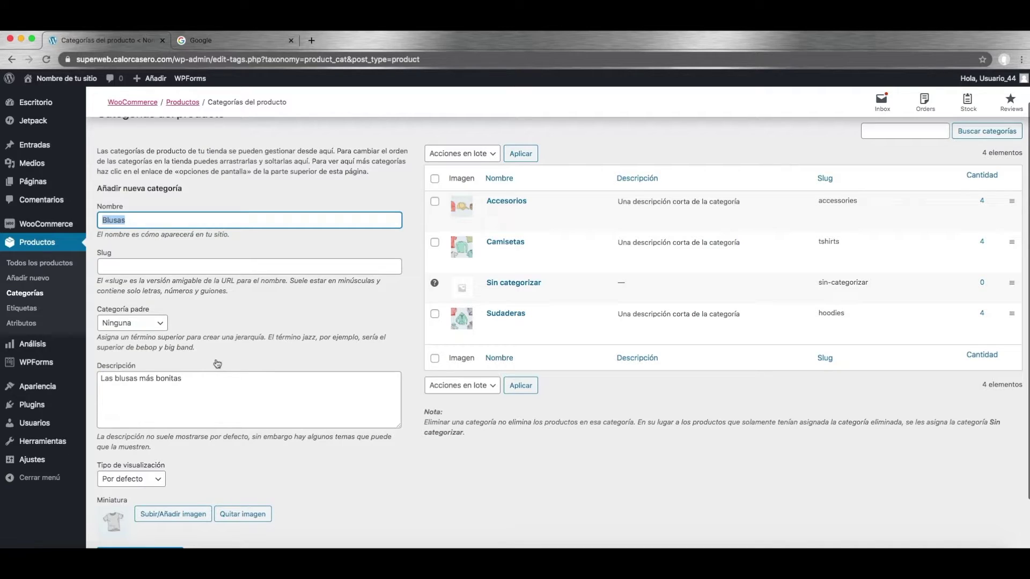
click(255, 400)
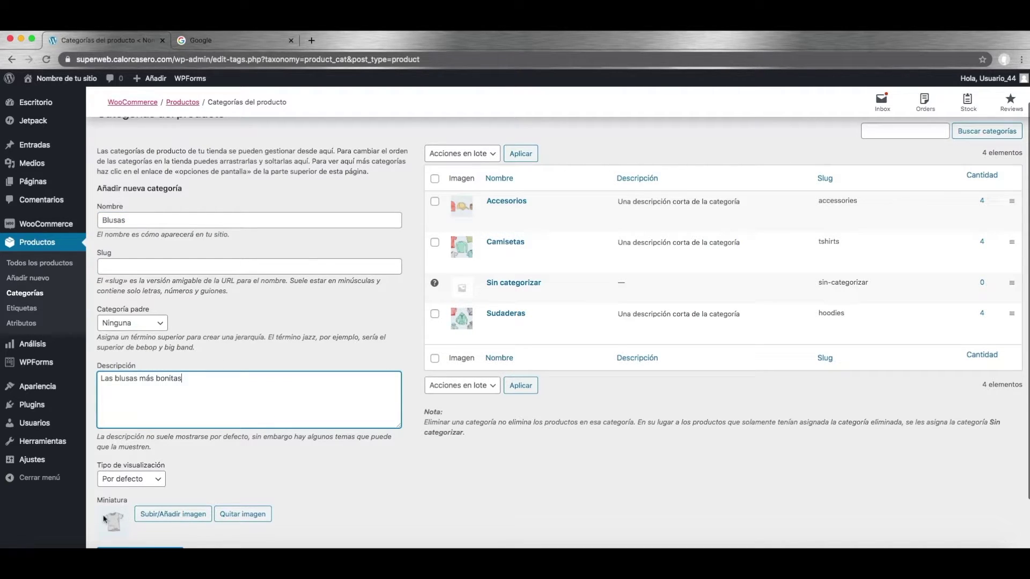
scroll(226, 468, down, 2)
click(144, 494)
scroll(531, 370, up, 2)
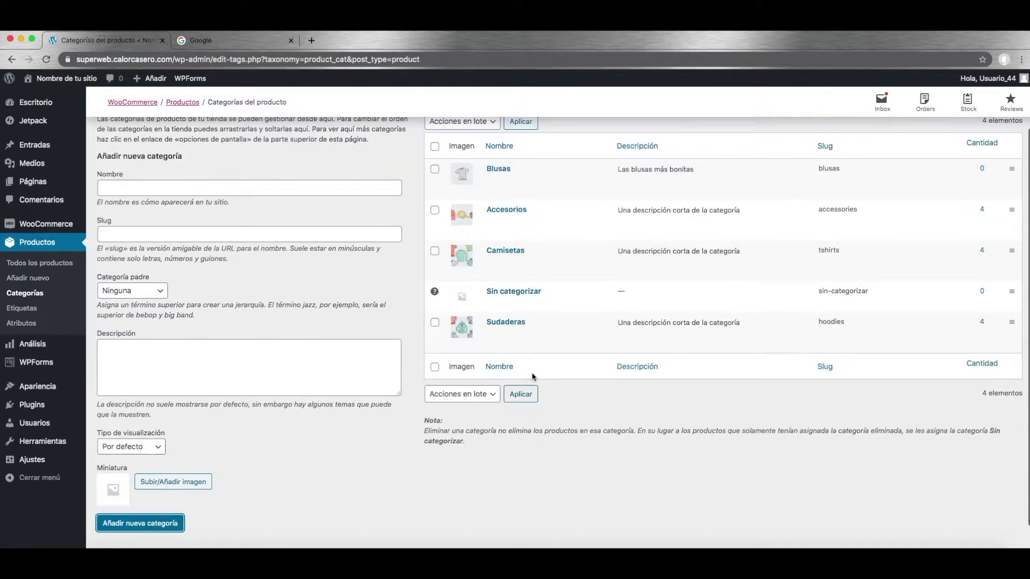
mouse_move(504, 210)
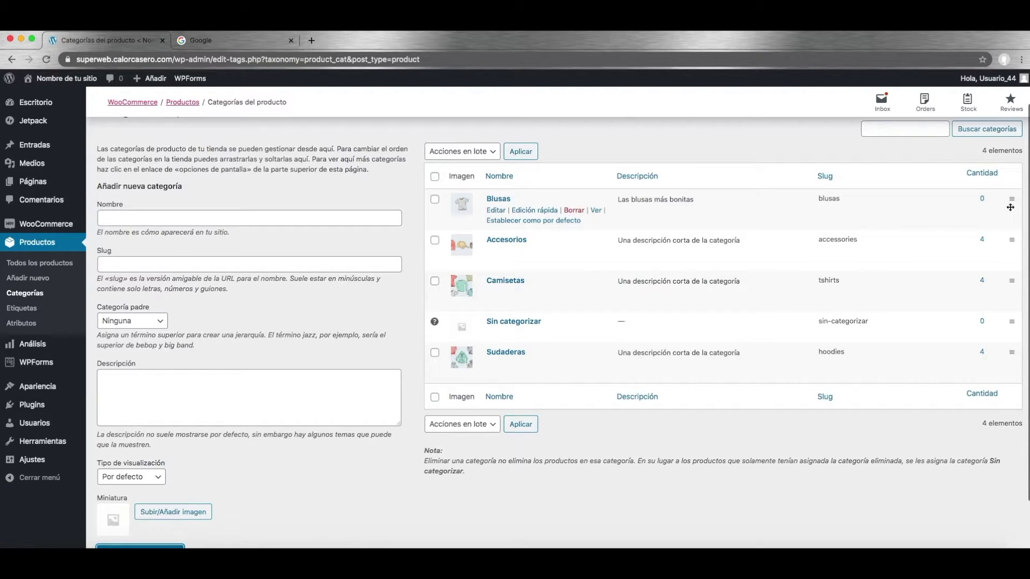
drag(1013, 240, 1010, 197)
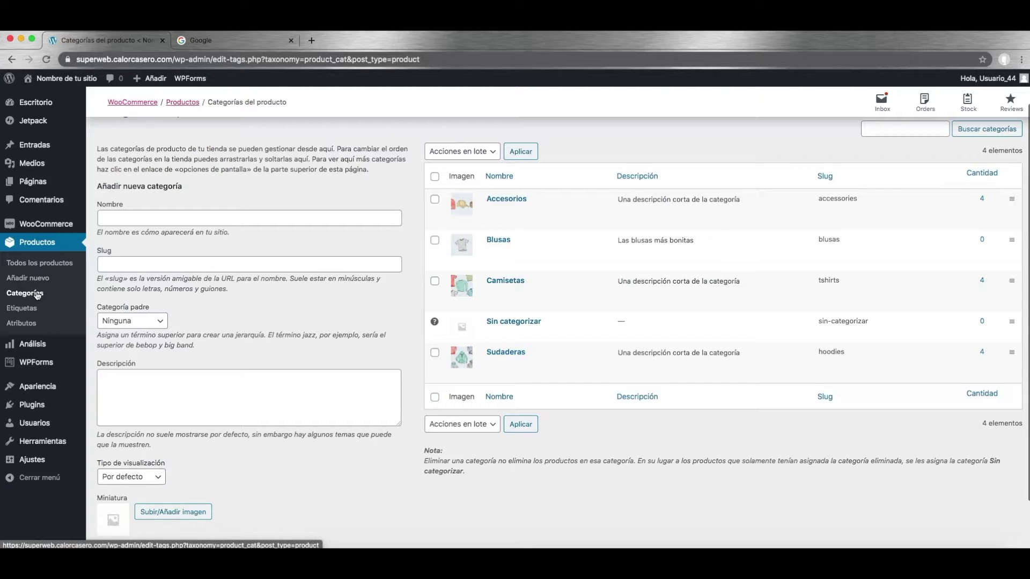
Step: Create a product attribute named Talla with slug talla and default sort order Orden personalizado
click(29, 324)
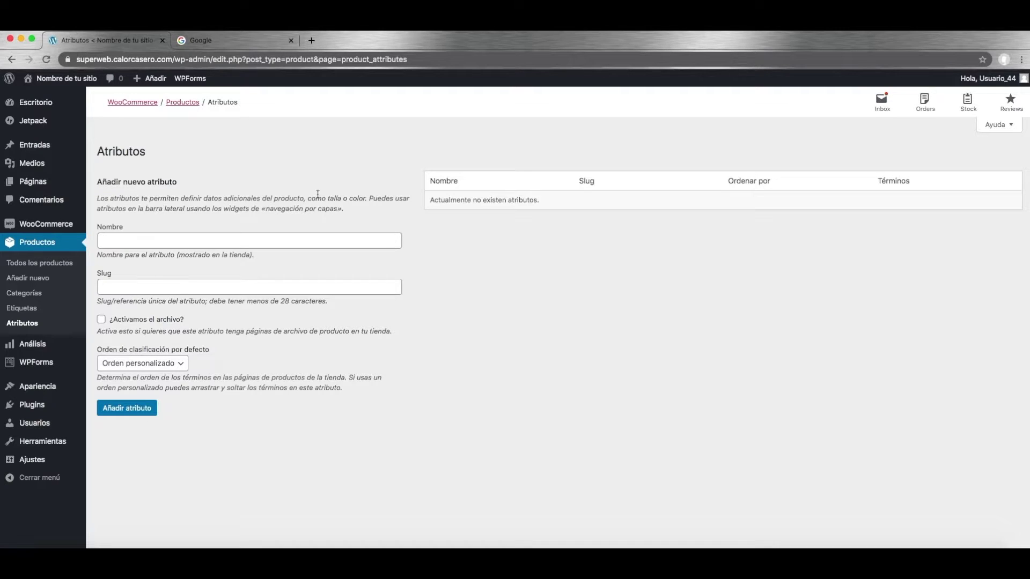
drag(316, 198, 368, 198)
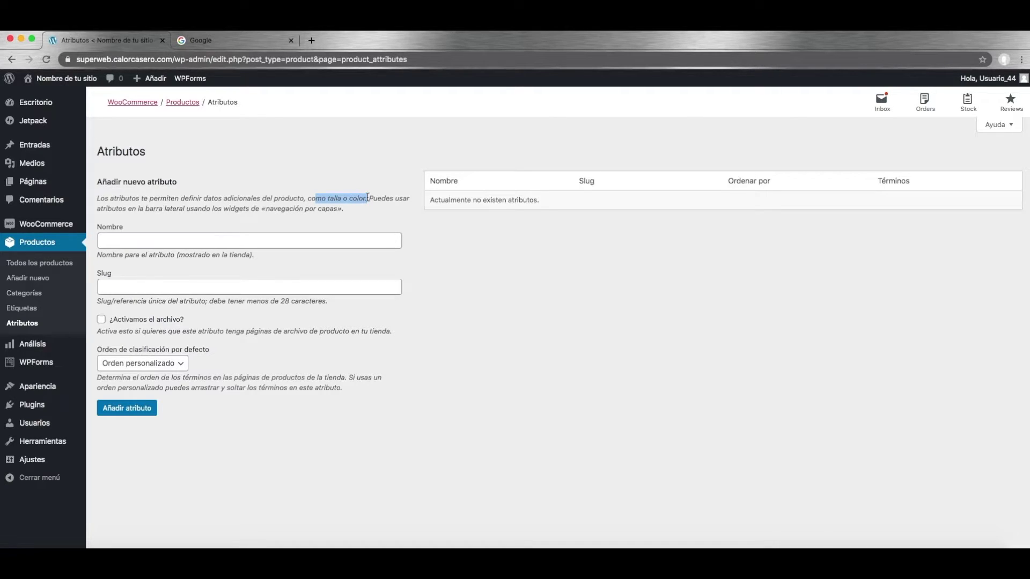
click(318, 202)
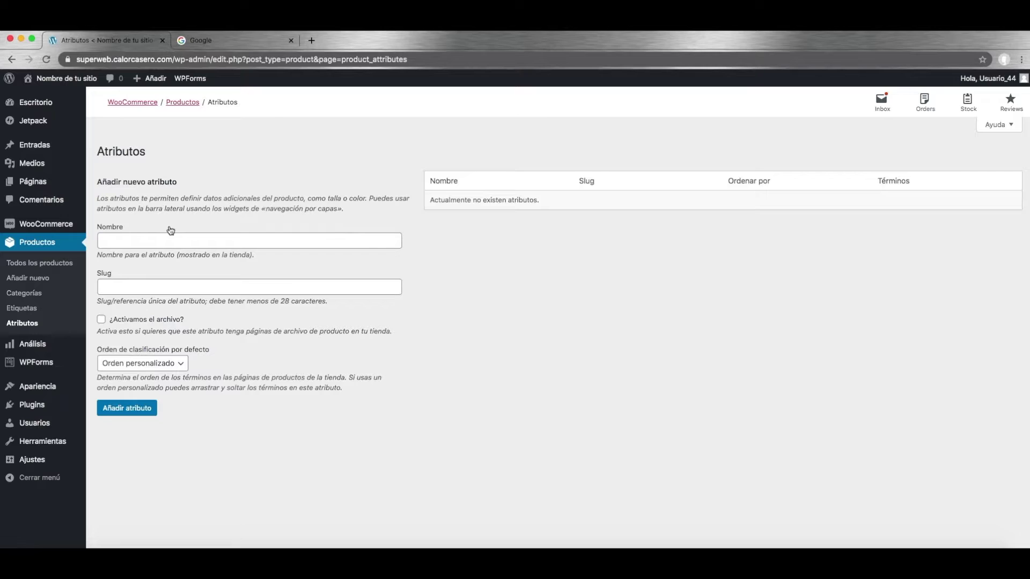
click(134, 241)
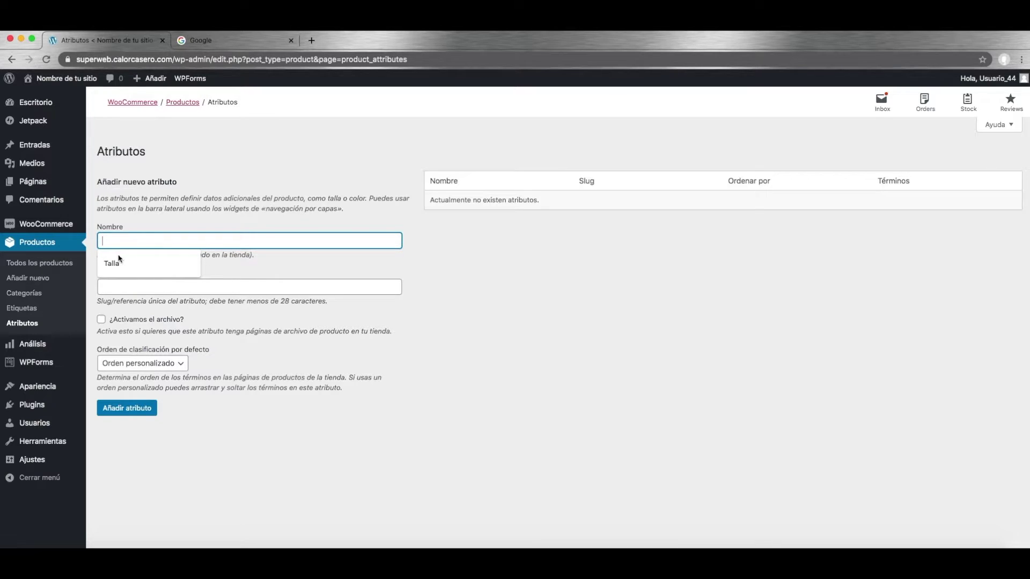
click(118, 258)
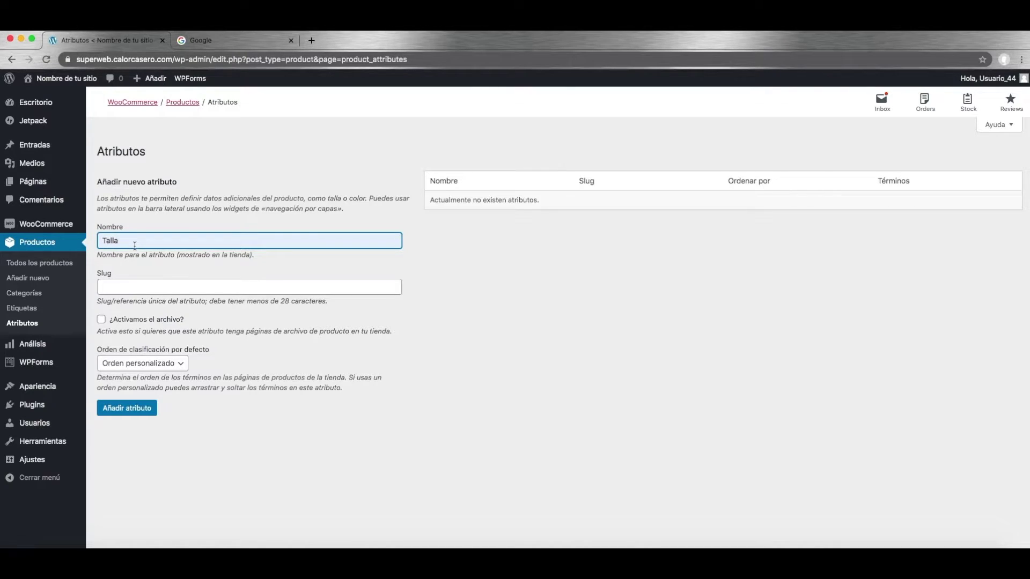
click(129, 290)
text(talla)
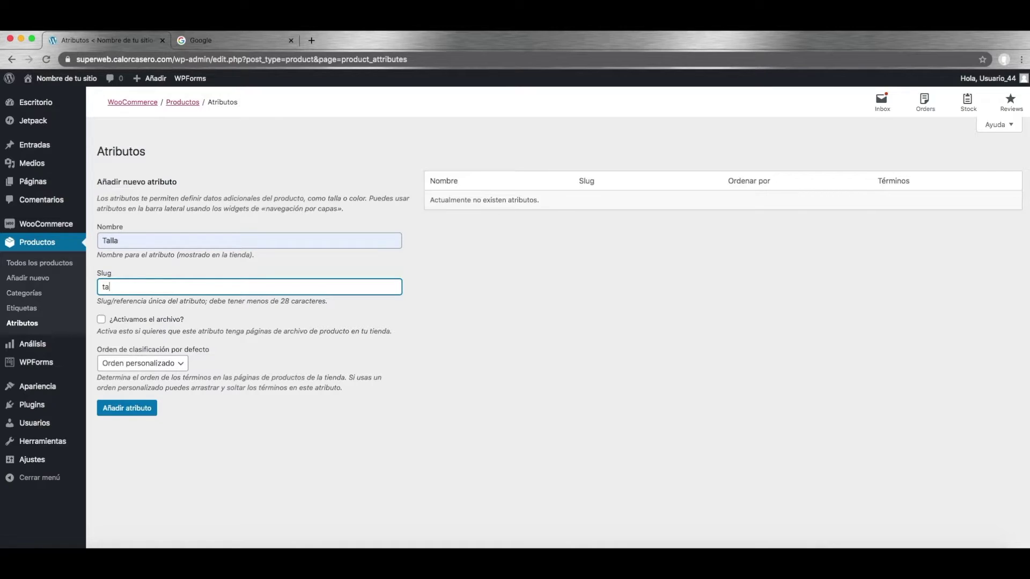
click(169, 364)
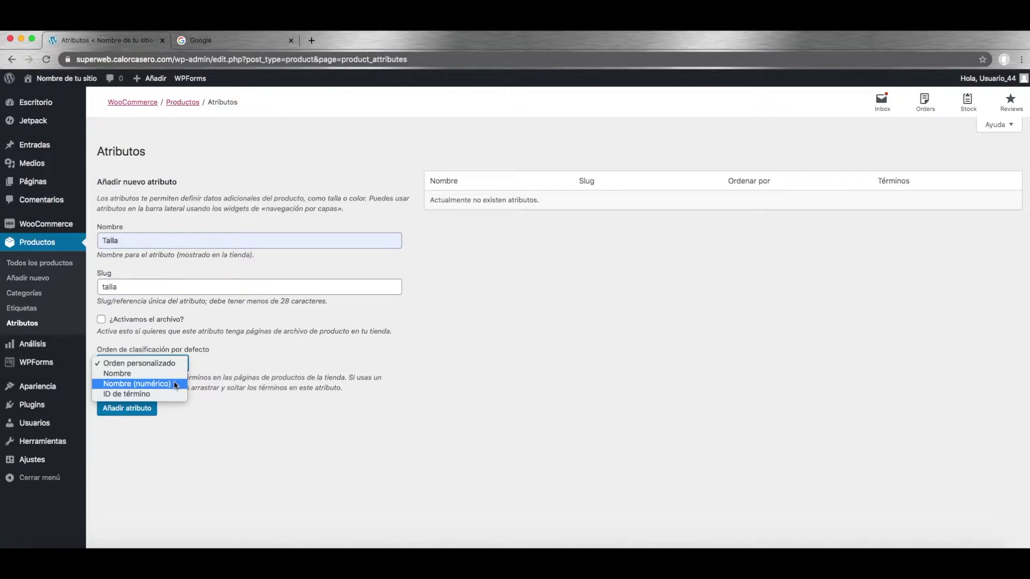
click(235, 387)
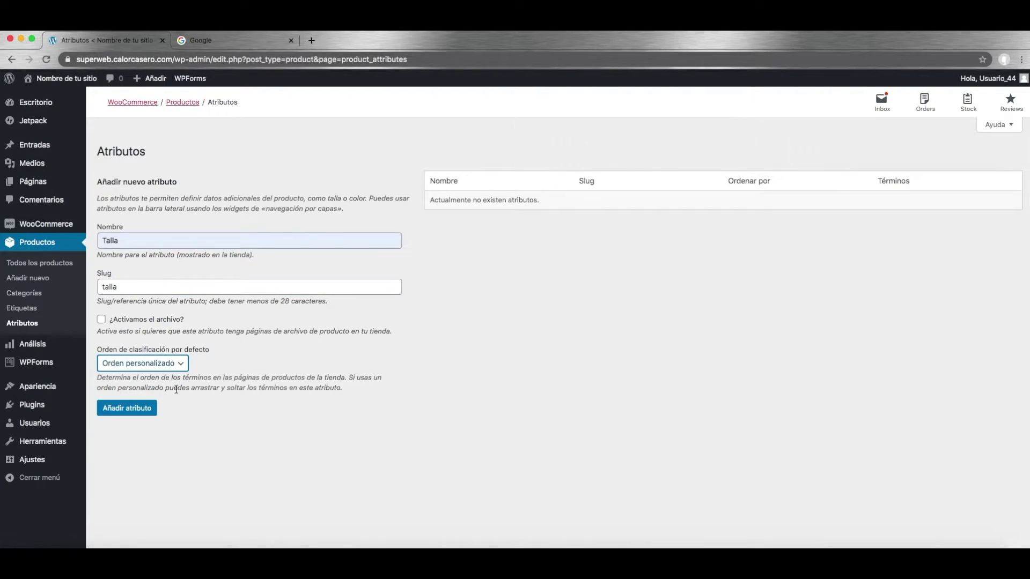
click(143, 409)
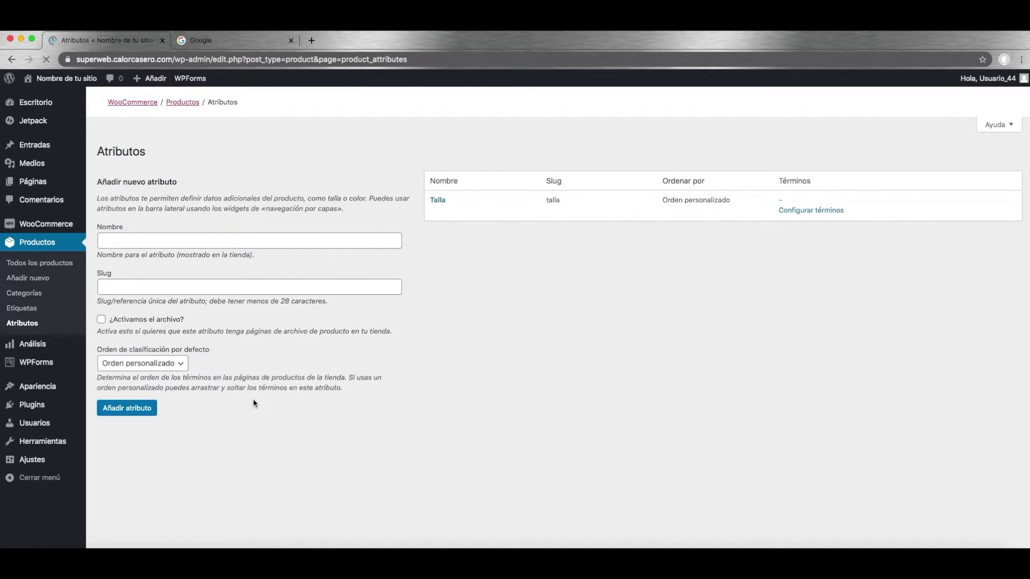
Step: Open the term configuration of the Talla attribute and add the size S
click(790, 211)
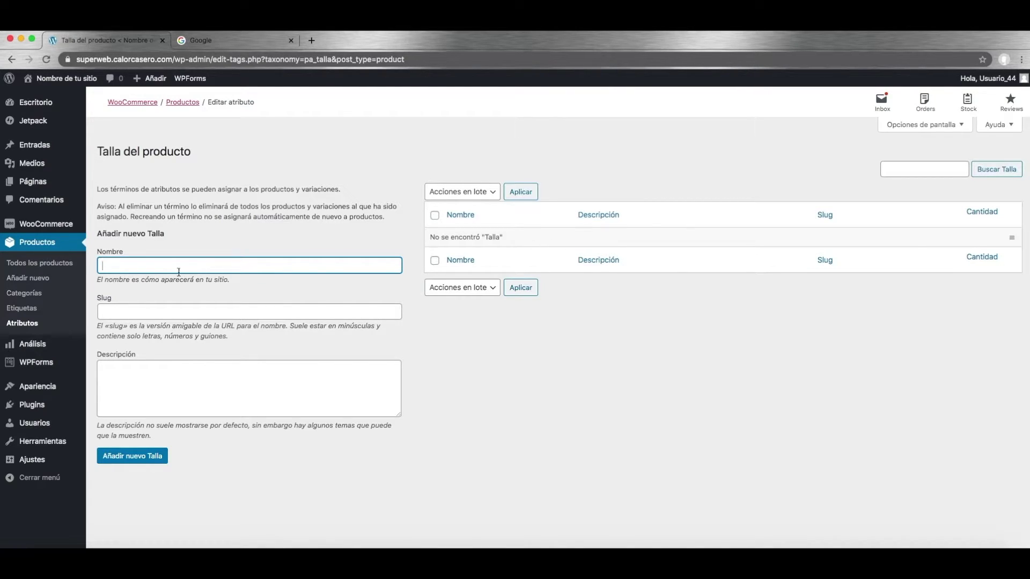
drag(165, 189, 333, 190)
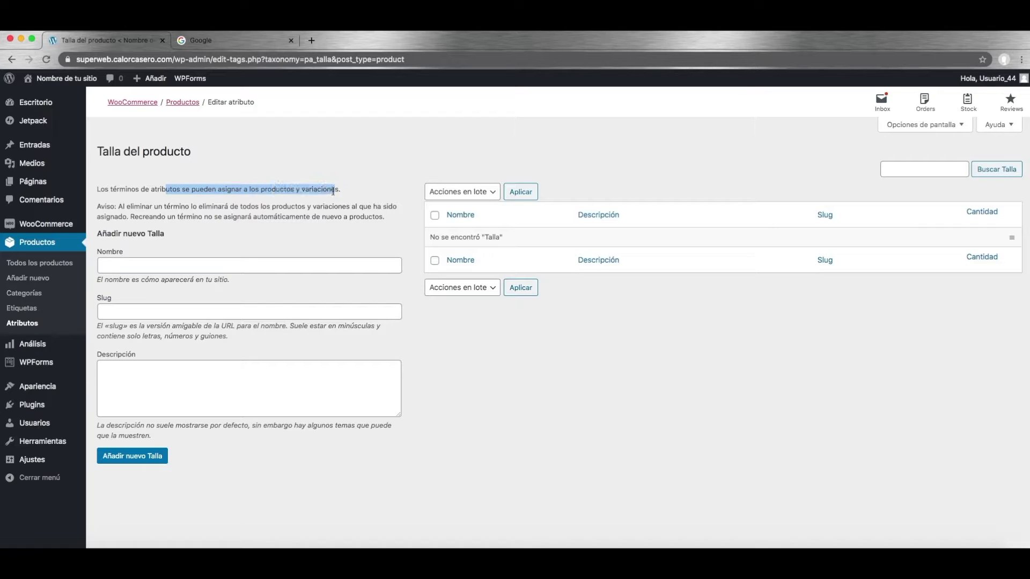
click(142, 268)
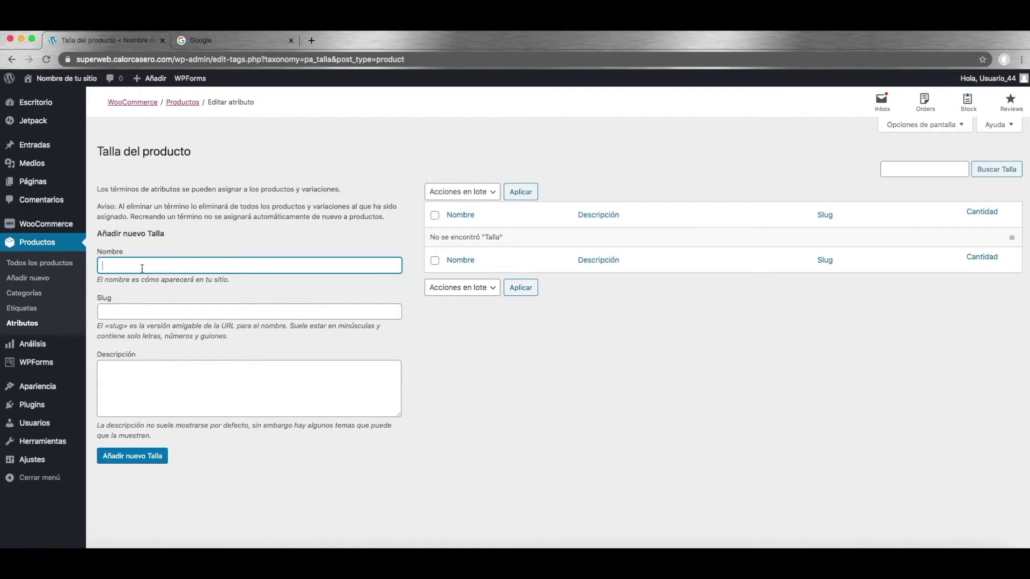
text(S)
click(152, 460)
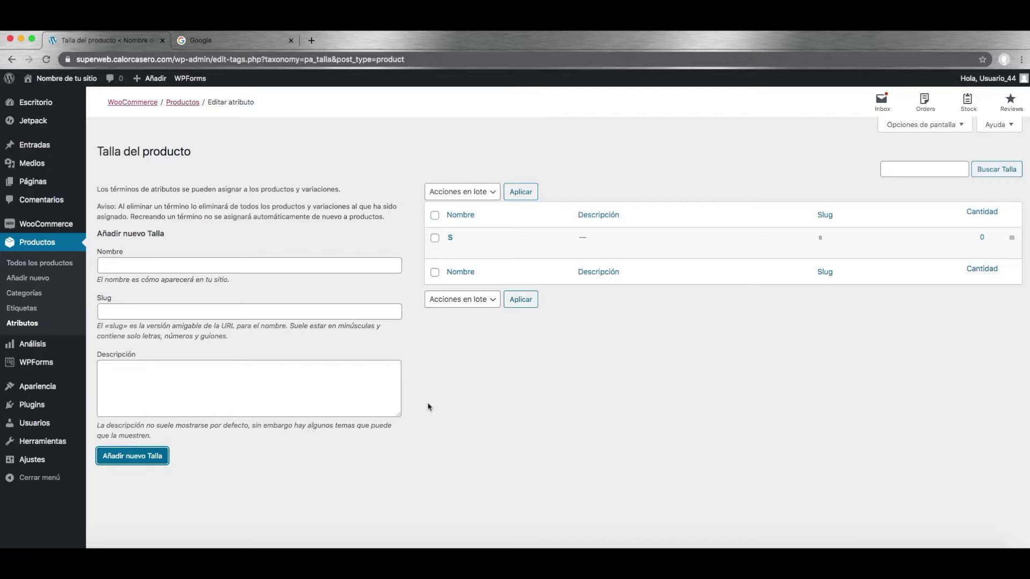
Step: Add the size M with the description "Mediana" to the Talla attribute
click(145, 264)
text(M)
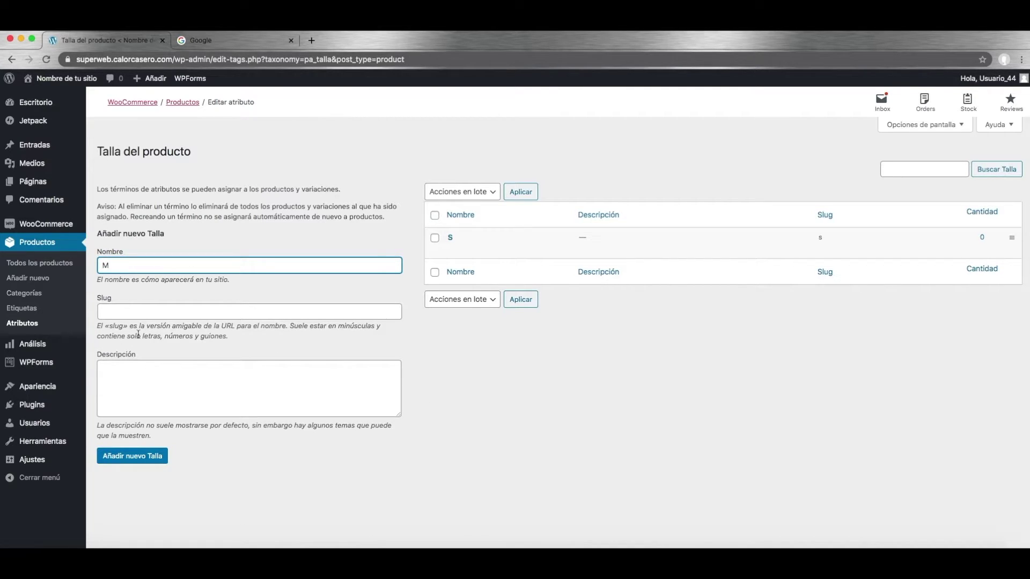
click(133, 371)
text(M)
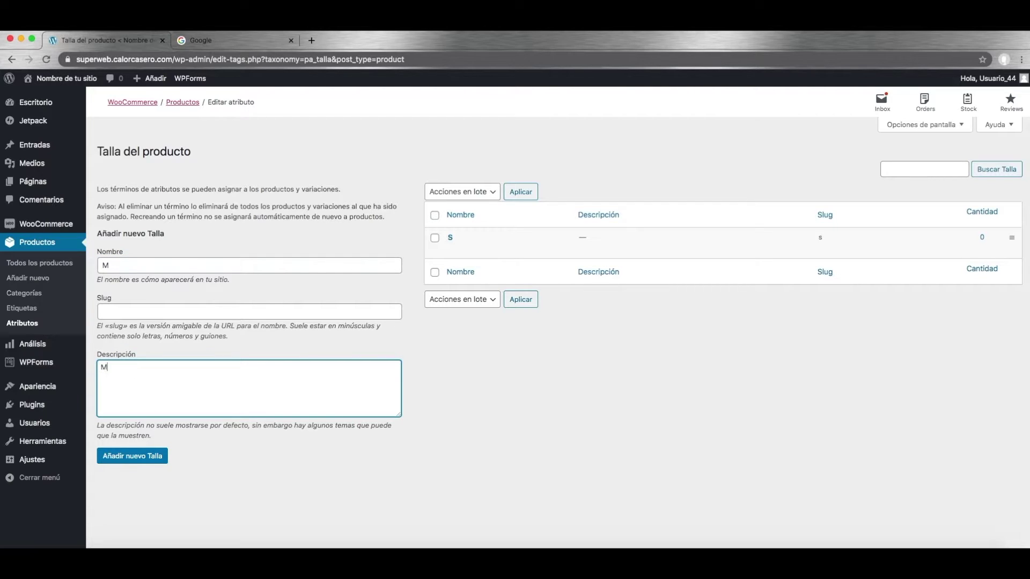
text(ediana)
click(128, 457)
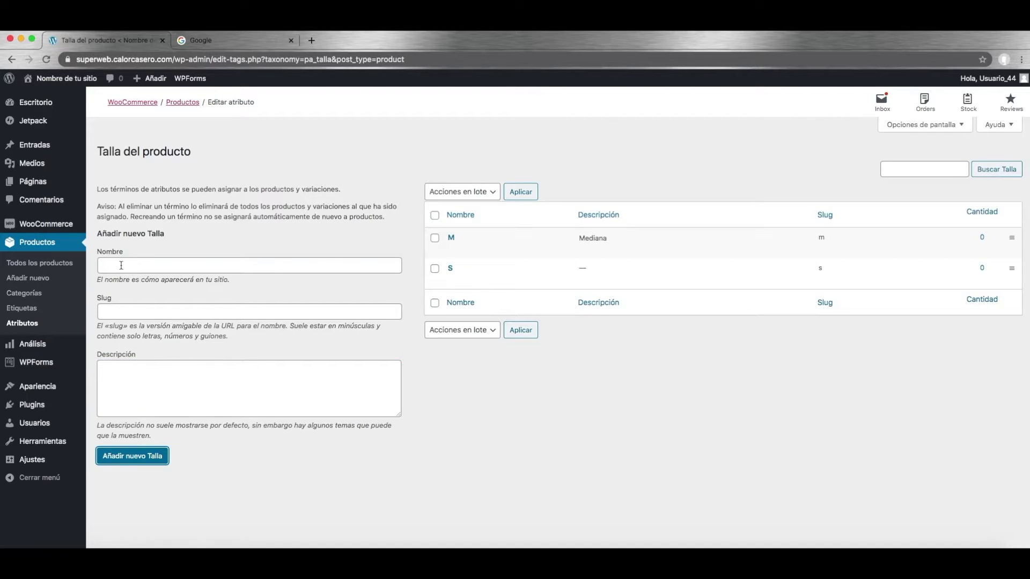
Step: Add the sizes L and XL to the Talla attribute without descriptions
click(121, 265)
text(L)
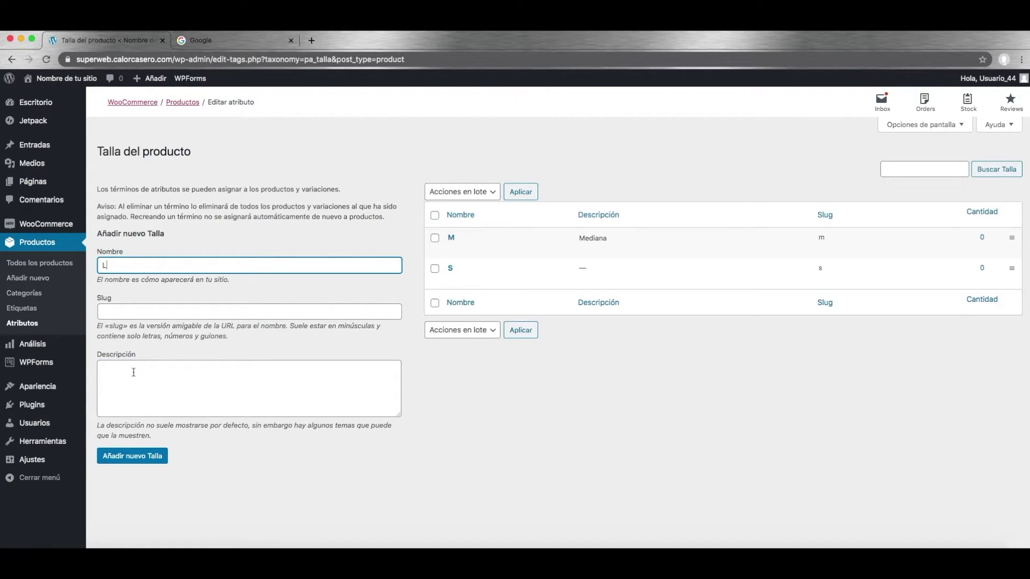
click(130, 455)
click(113, 267)
text(XL)
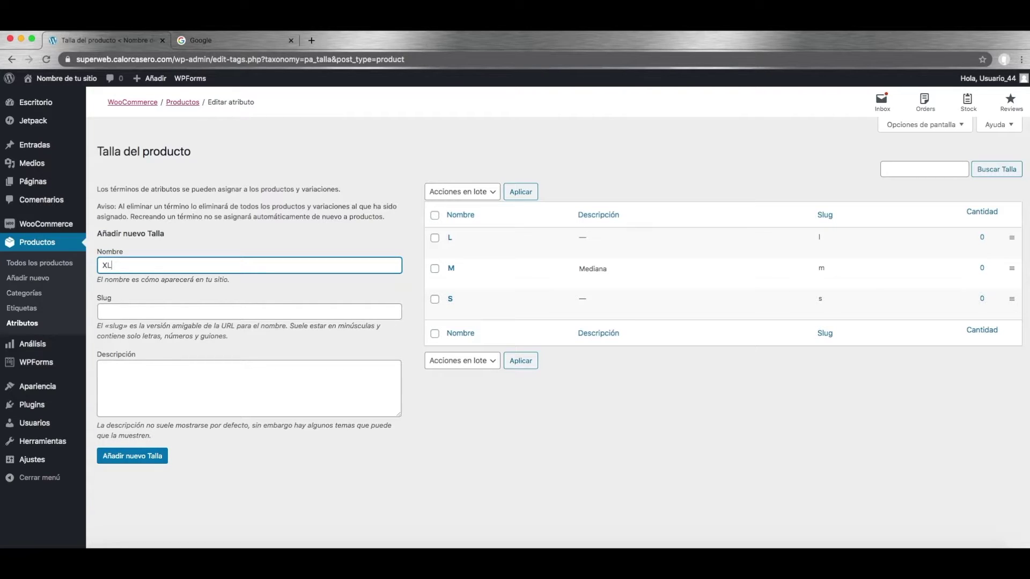
click(139, 461)
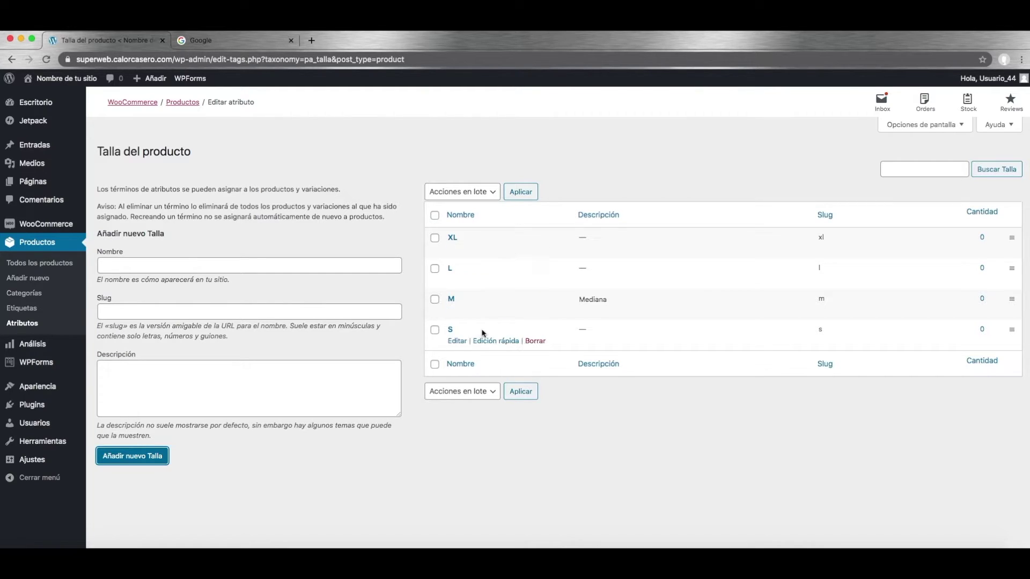
Step: Reorder the Talla terms as S, M, L, XL and reload the list
drag(1012, 329, 1012, 234)
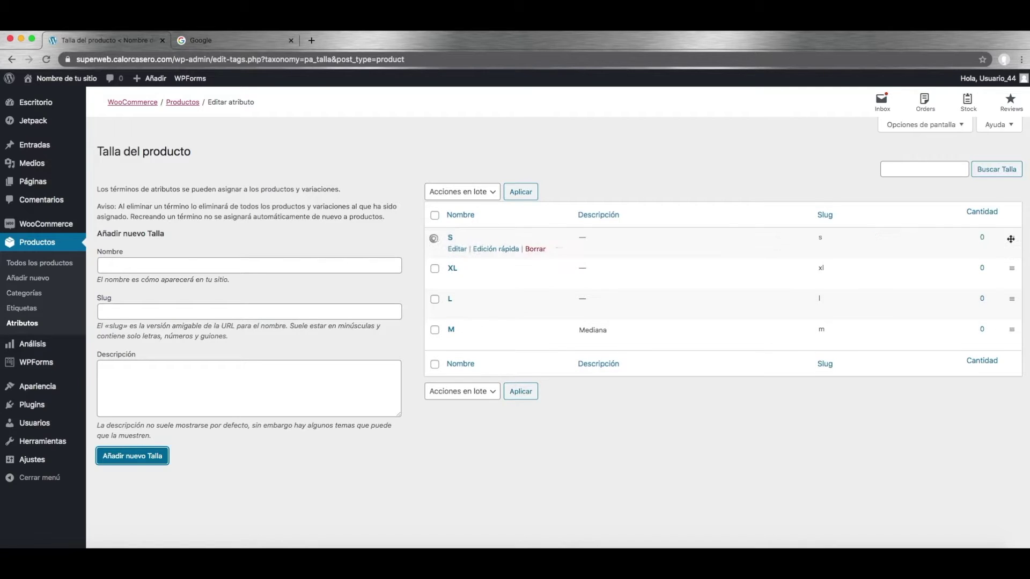
drag(1012, 330, 1011, 268)
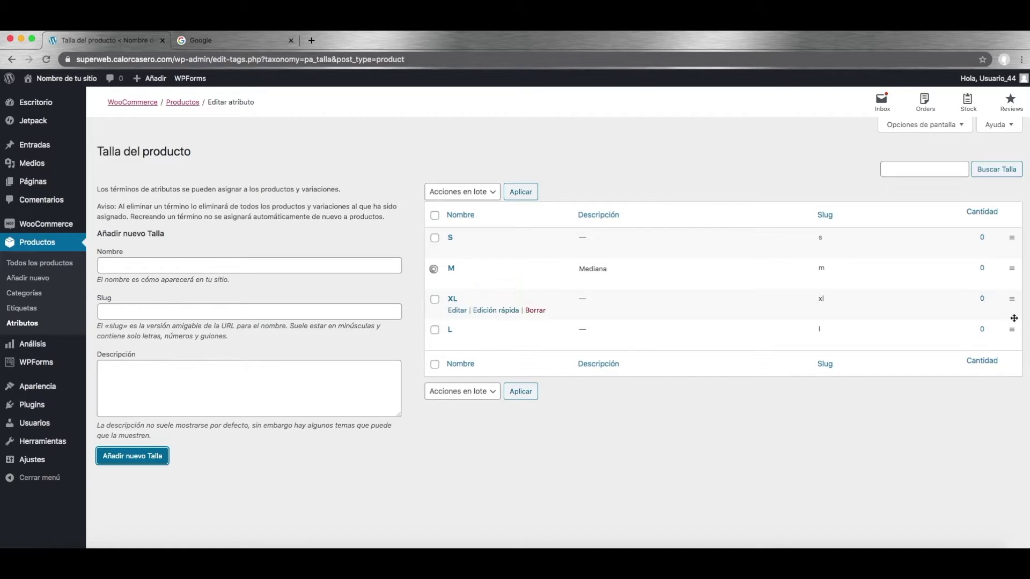
drag(1012, 328, 1012, 292)
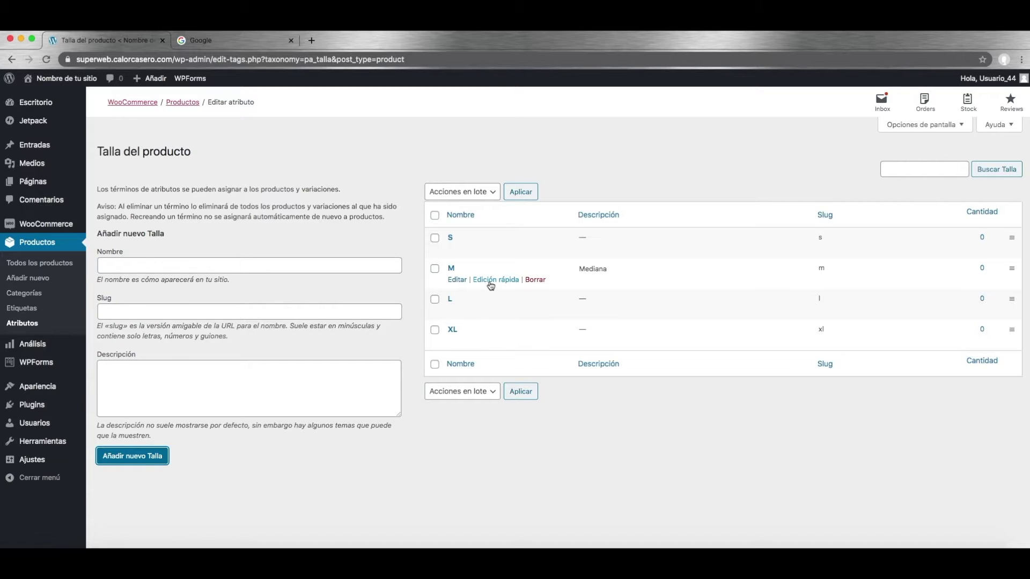
click(528, 196)
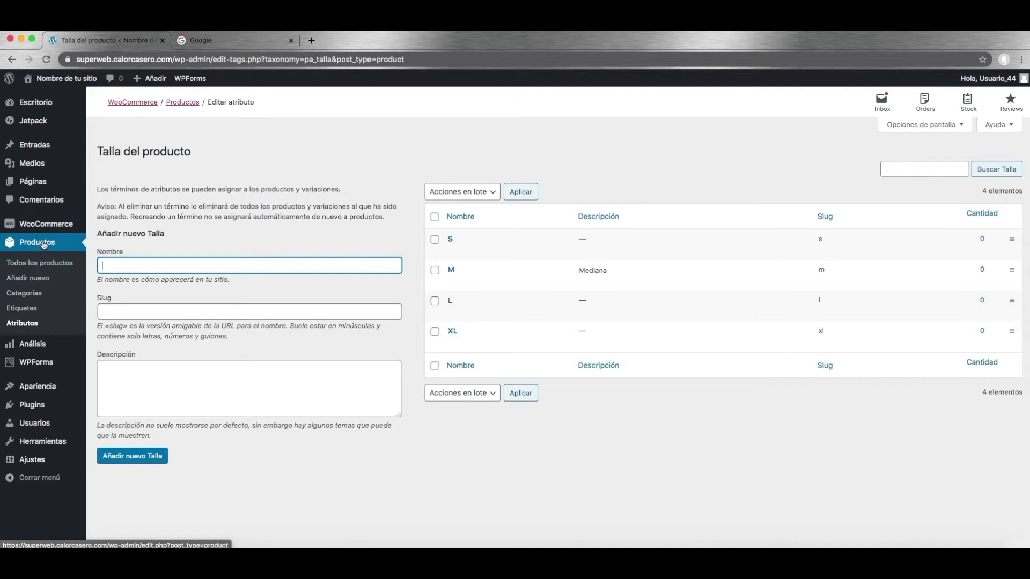
Step: Start a new product from the product list and name it "Camiseta"
click(44, 245)
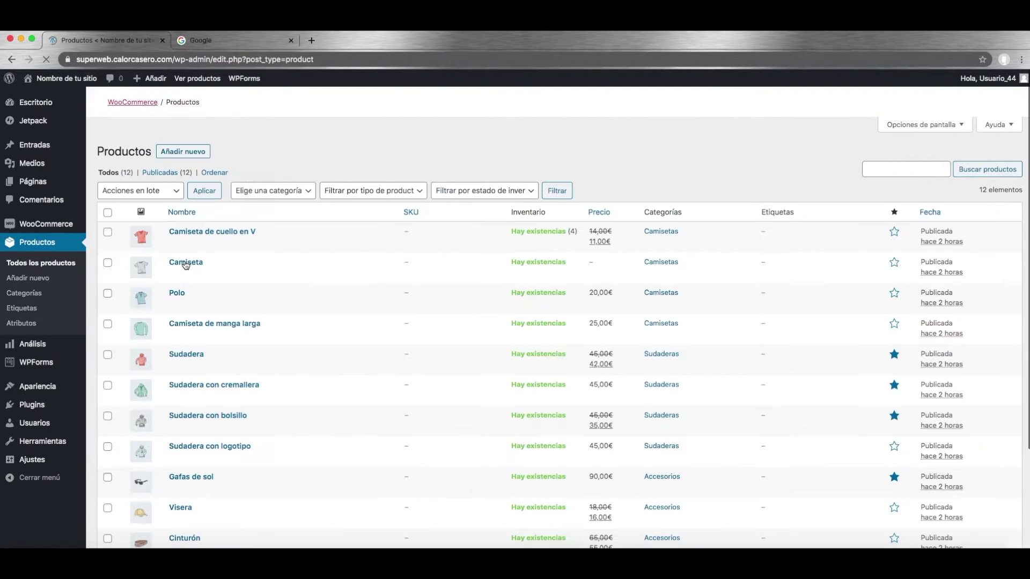
click(187, 355)
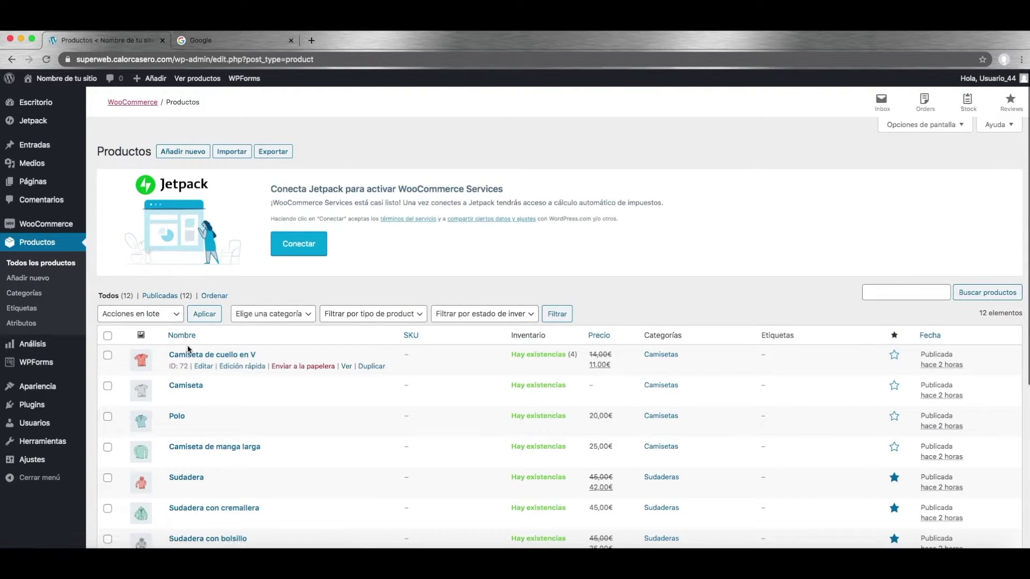
click(182, 153)
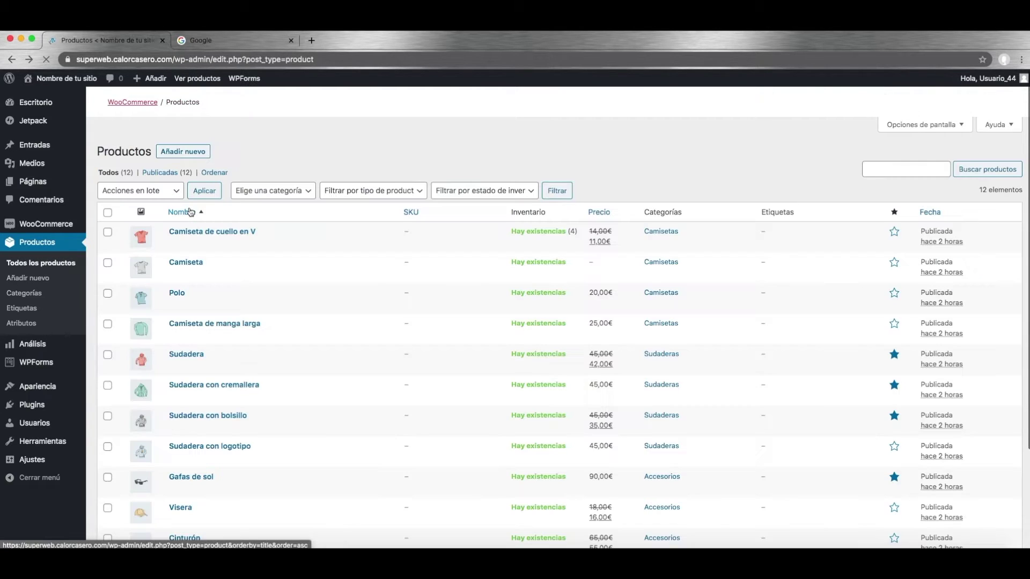
click(172, 155)
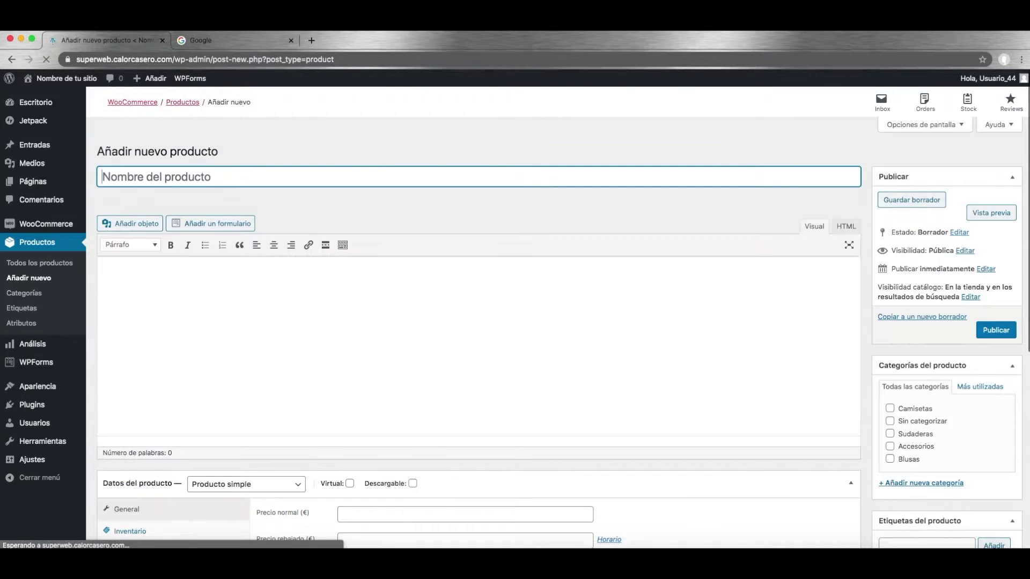
text(Camiseta)
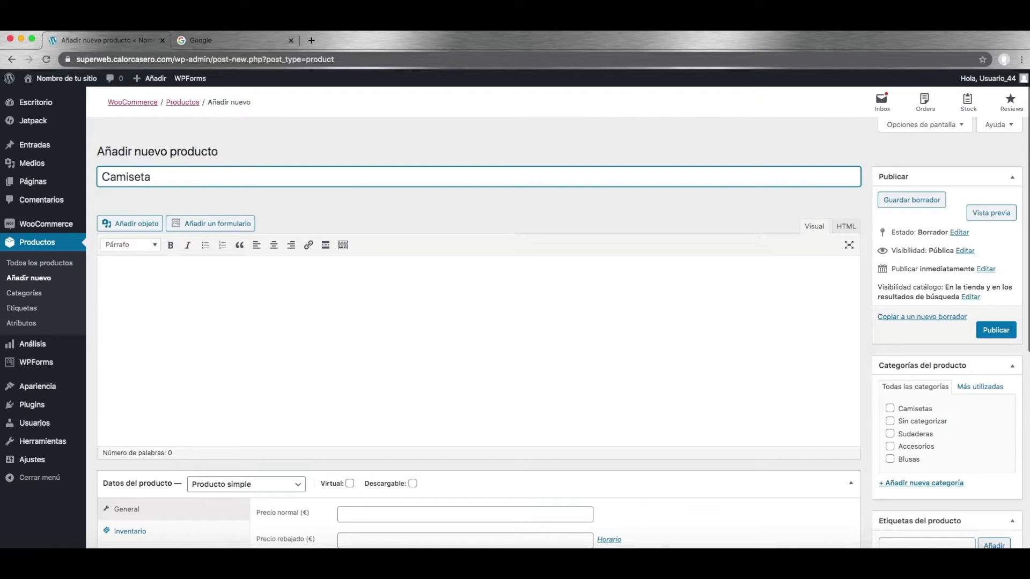
Step: Write the product description "Esta camiseta esta fabricada con los mejores materiales. Es cómoda y ligera."
click(152, 272)
text(Es)
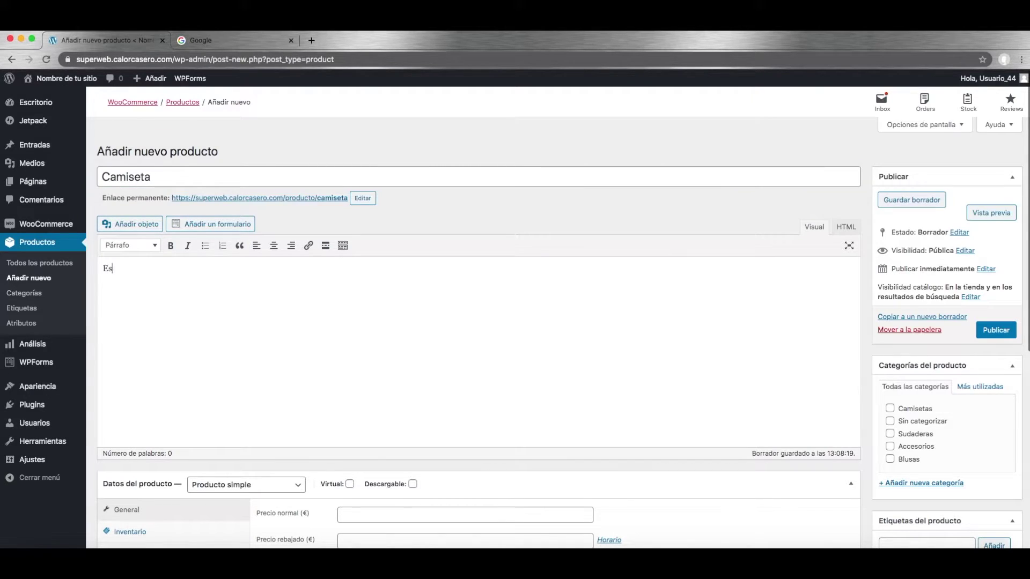
text(ta camiseta esta fabricada con los mjores)
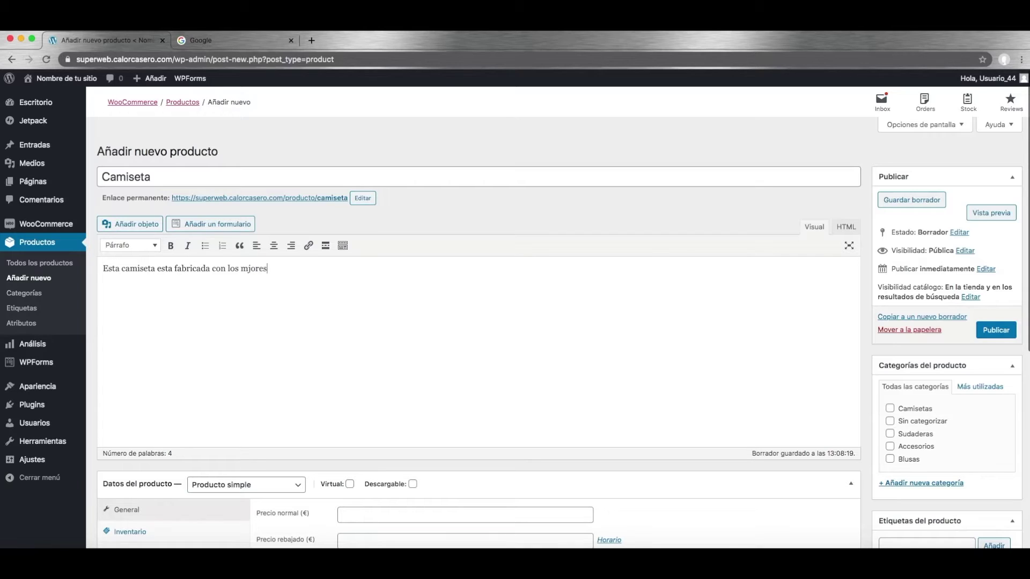
click(248, 269)
text(e)
click(290, 269)
text(materiales. Es cómoda y ligera.)
Step: Assign the new product to the Camisetas category
scroll(345, 298, down, 3)
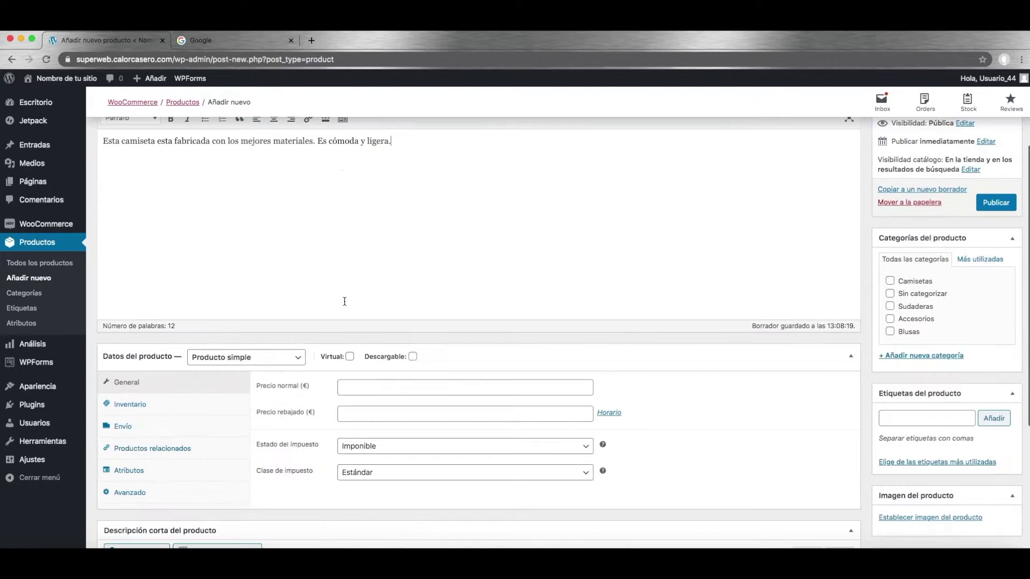
scroll(295, 311, down, 1)
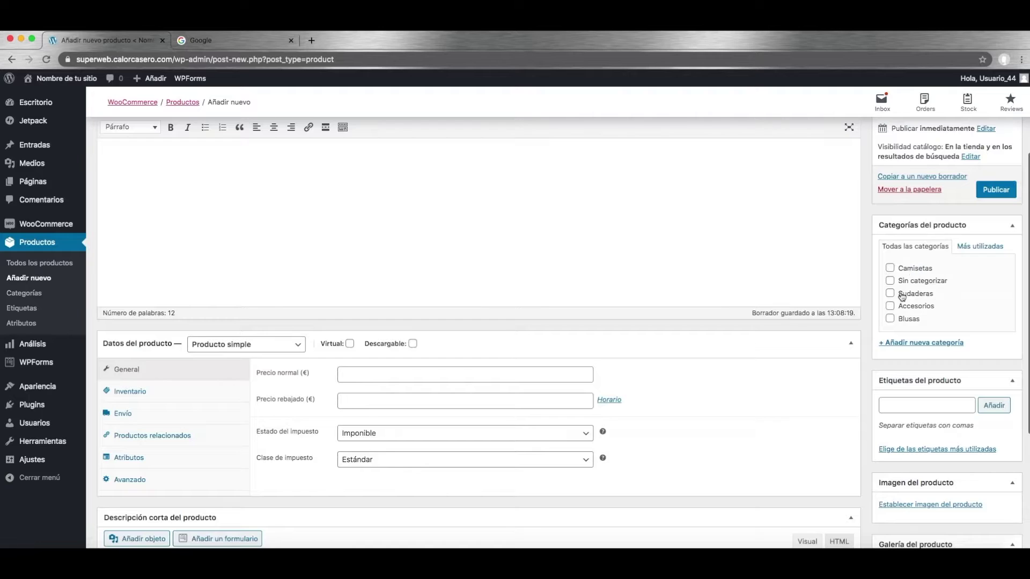
click(890, 269)
Step: Set the product type in the product data to Producto variable
scroll(230, 273, up, 2)
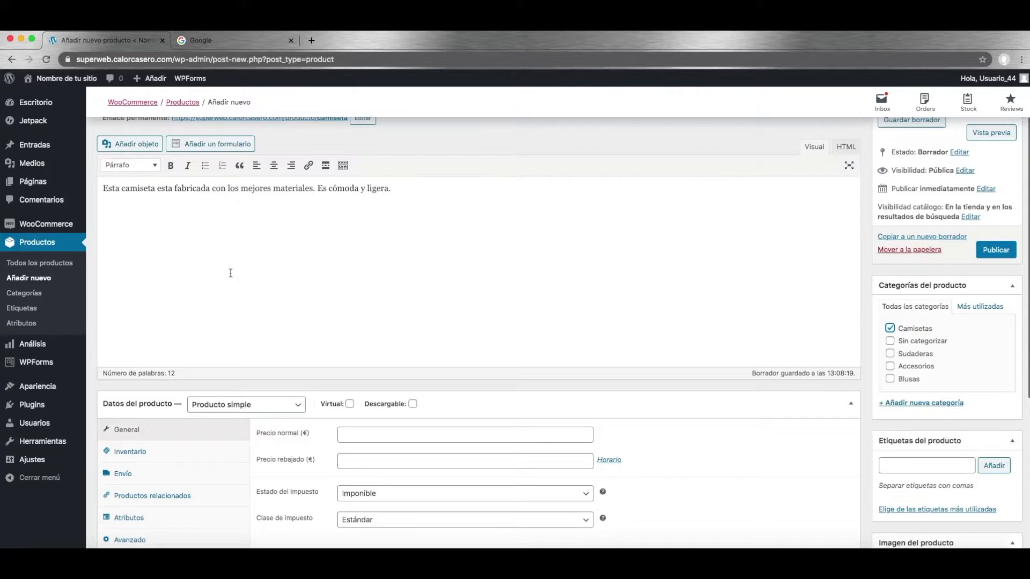
scroll(231, 275, down, 5)
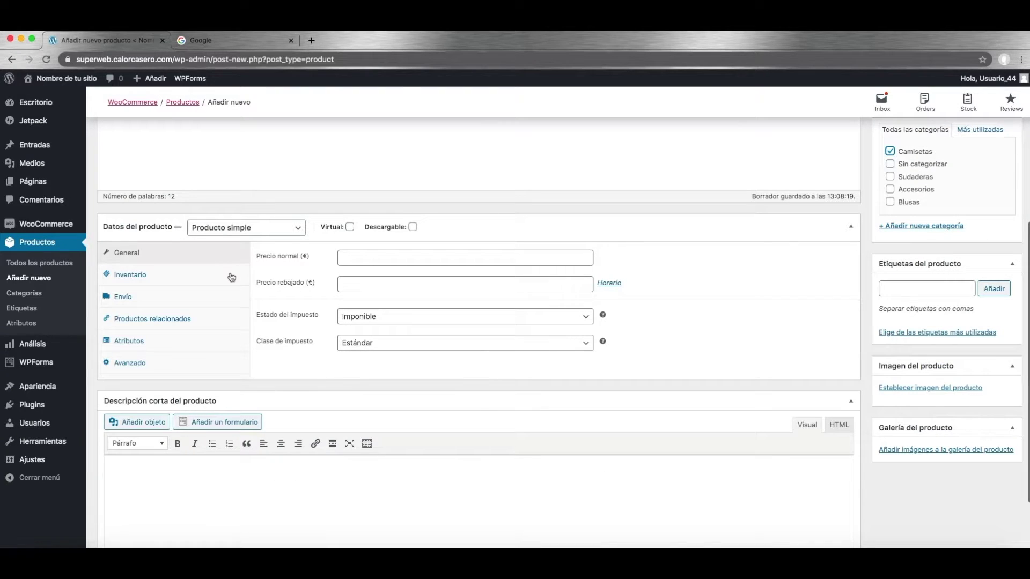
click(292, 231)
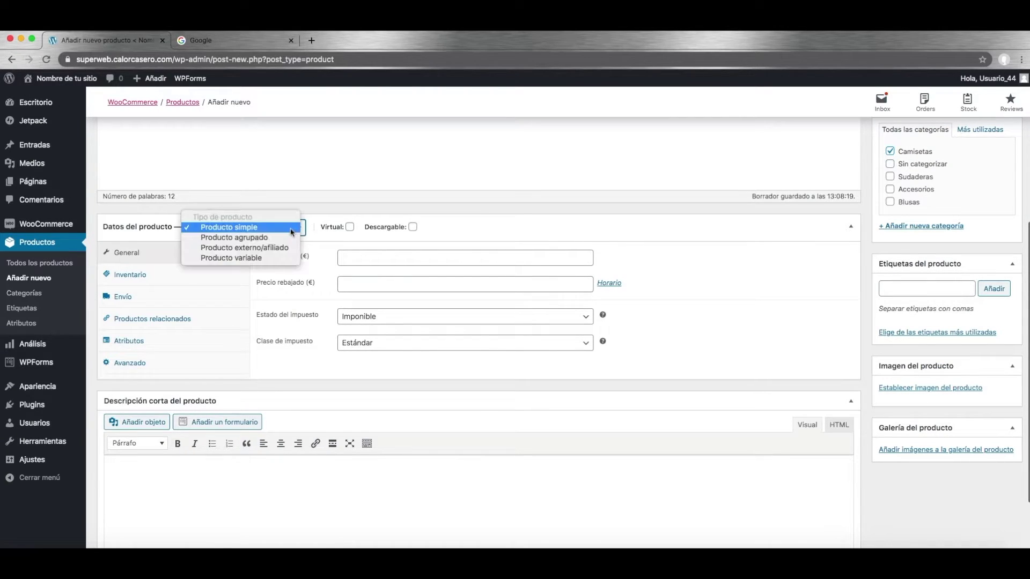
click(265, 259)
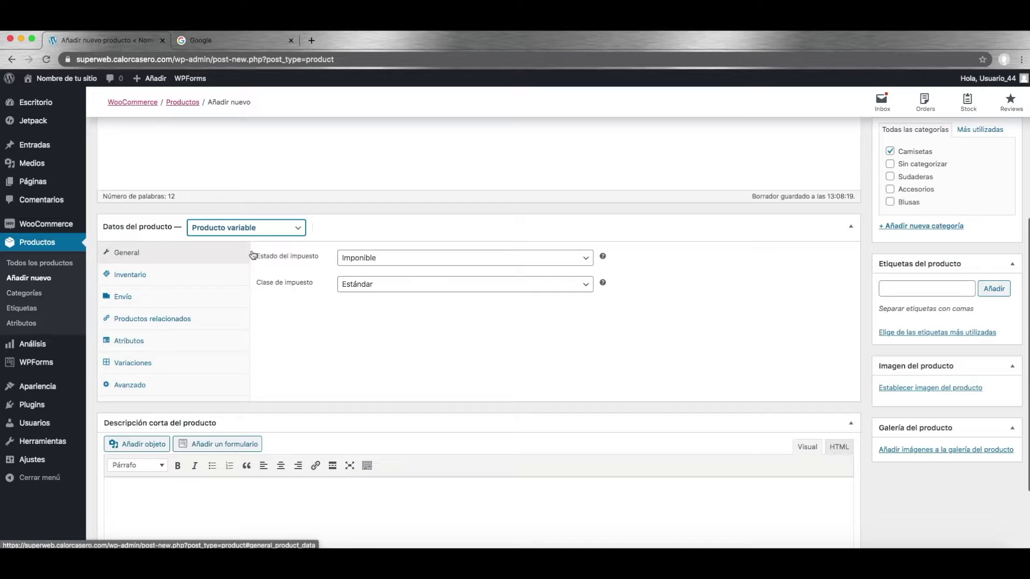
Step: Enable stock management for the product with quantity 4, backorders set to No permitir and a low-stock threshold of 2
click(155, 278)
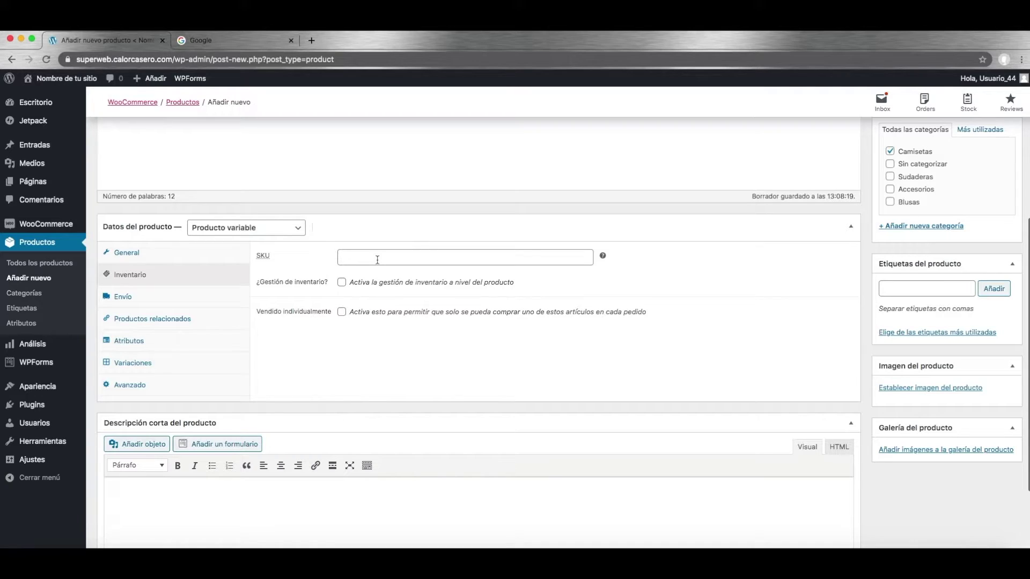
click(341, 283)
click(354, 309)
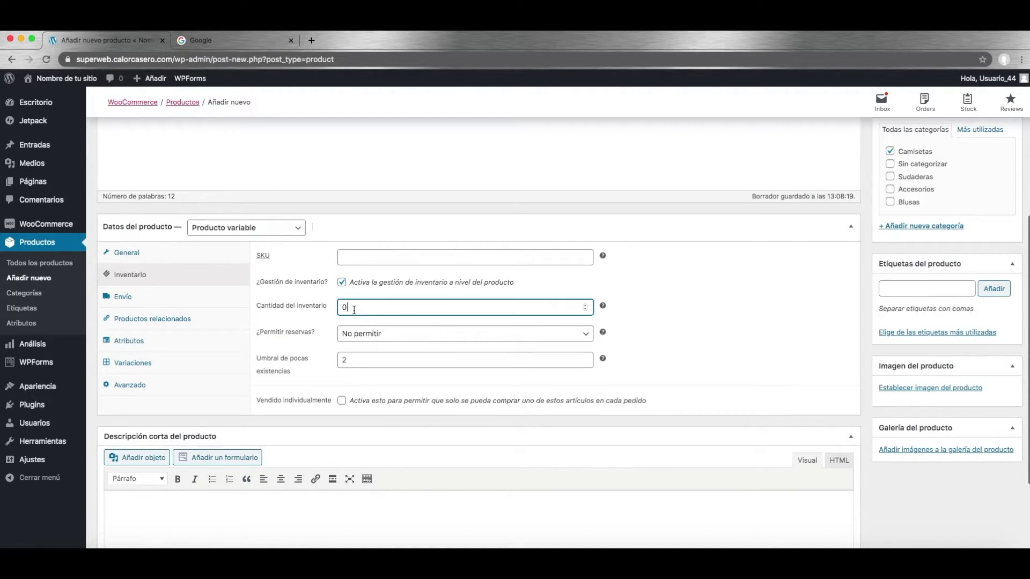
key(BackSpace)
text(4)
click(382, 337)
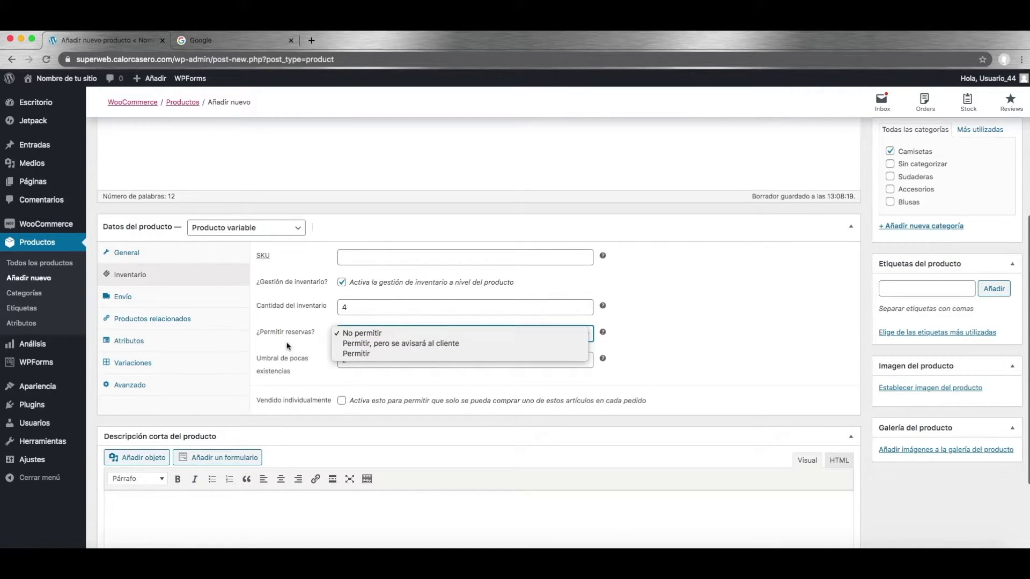
click(287, 346)
click(364, 360)
text(2)
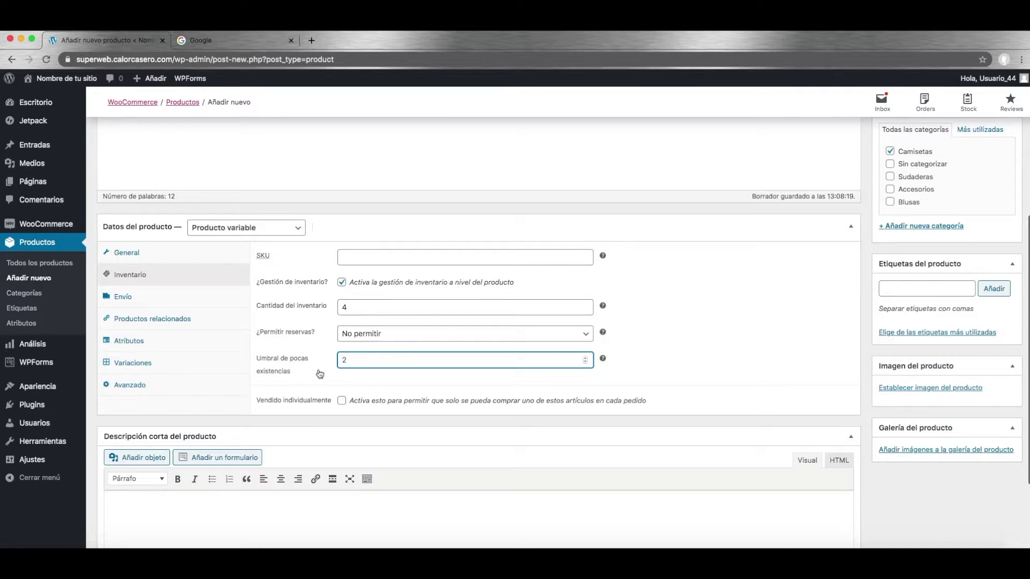
Step: Review the product's shipping settings and read the help notes on upsells (Ventas dirigidas) and cross-sells (Ventas cruzadas)
click(146, 300)
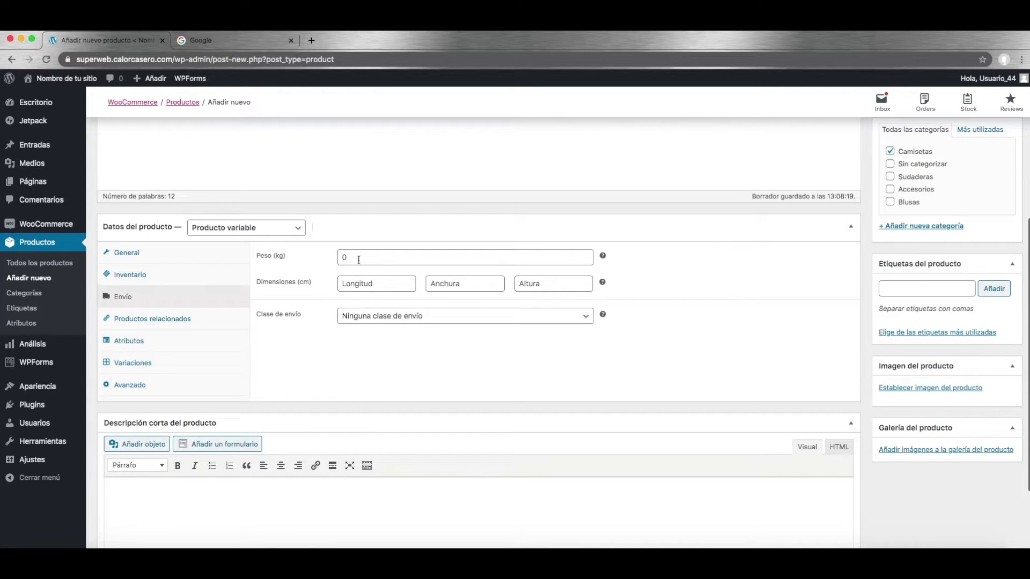
mouse_move(603, 257)
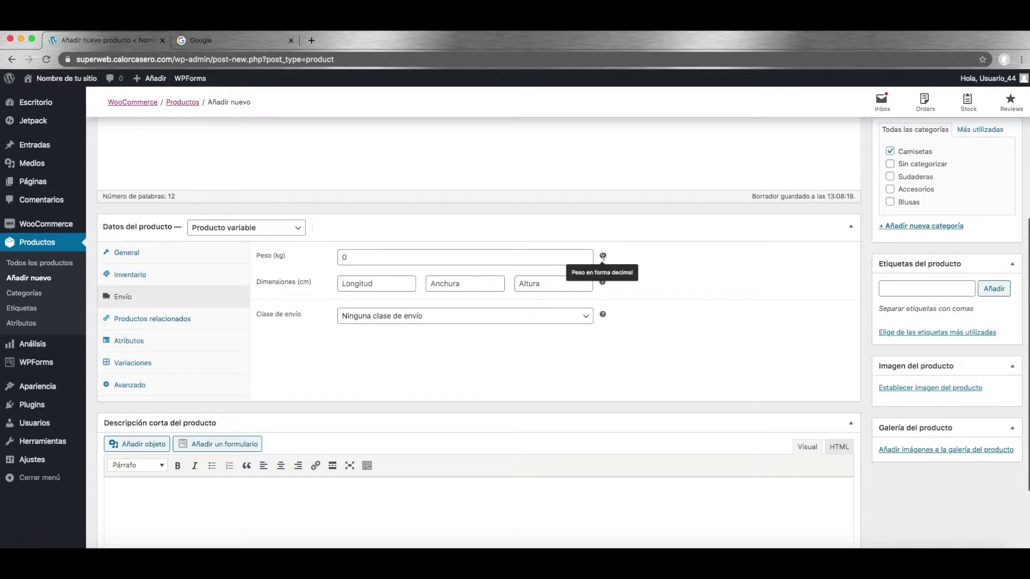
click(162, 321)
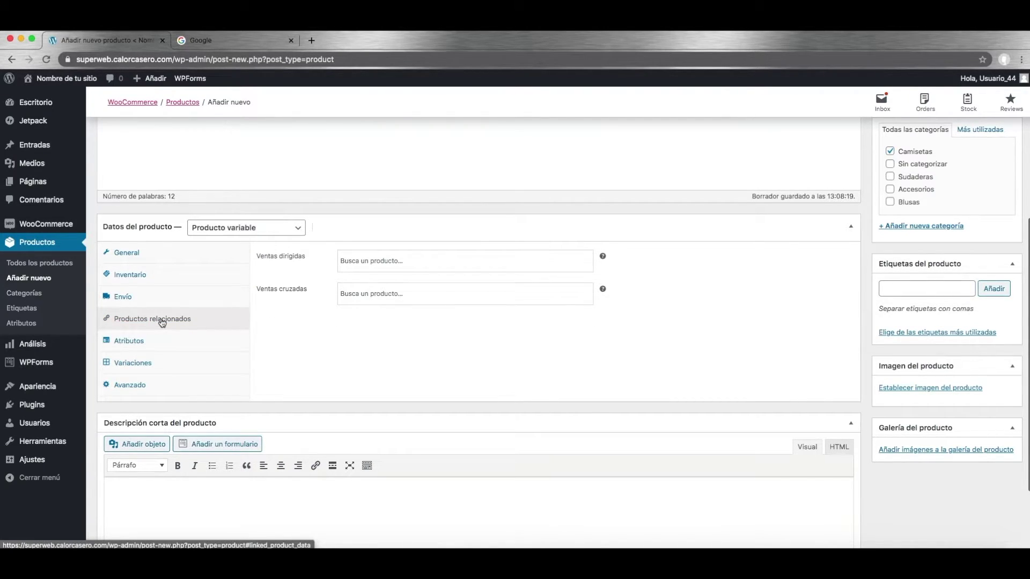
mouse_move(603, 255)
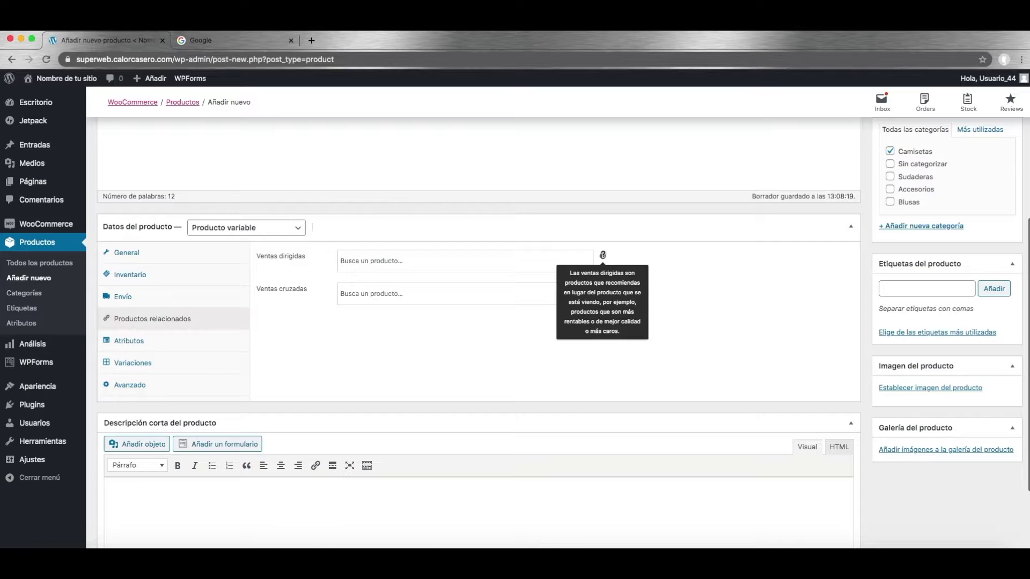
mouse_move(602, 289)
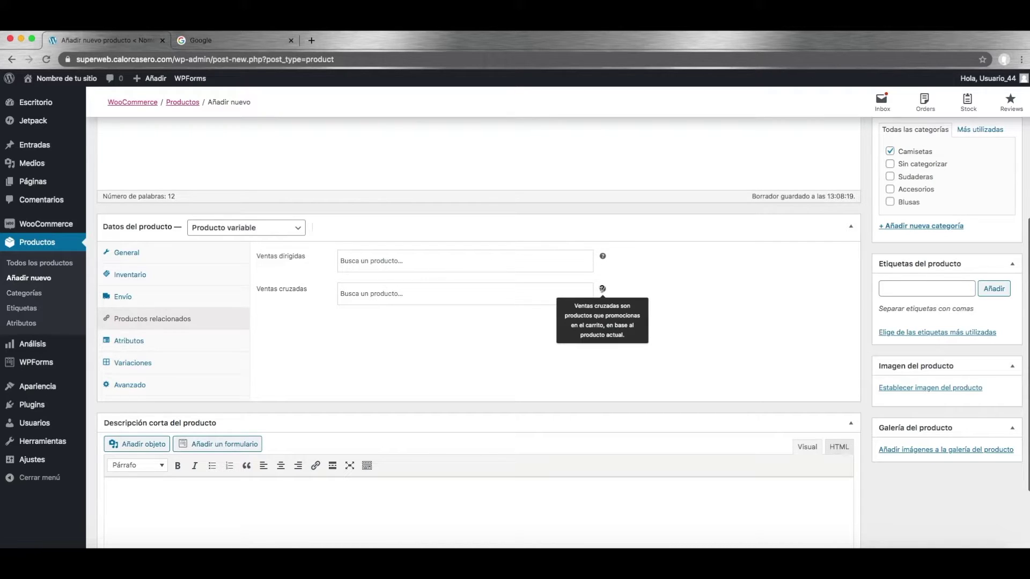
Step: Search the cross-sell products for "camise" and close the suggestions without choosing one
click(405, 292)
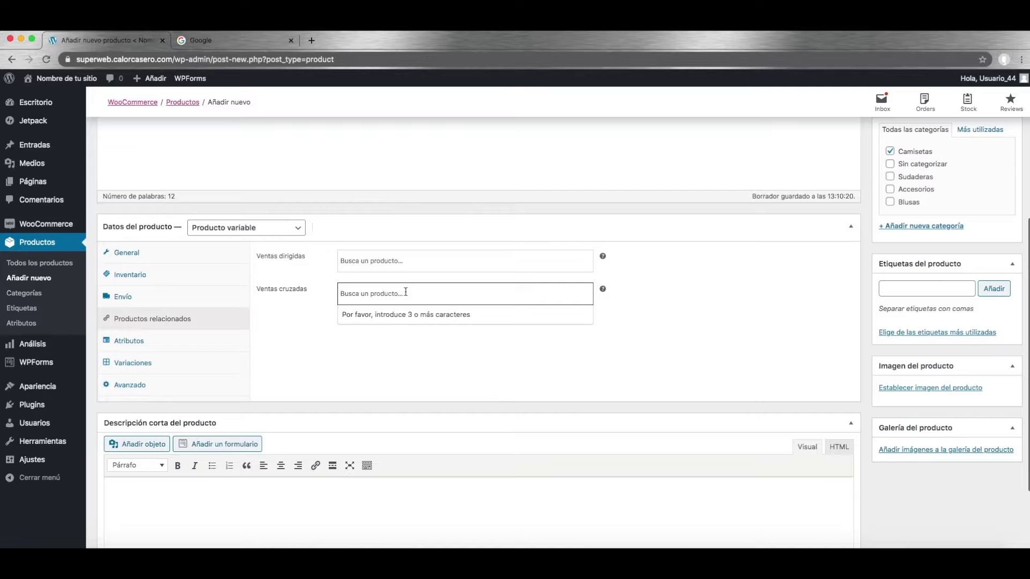
text(cam)
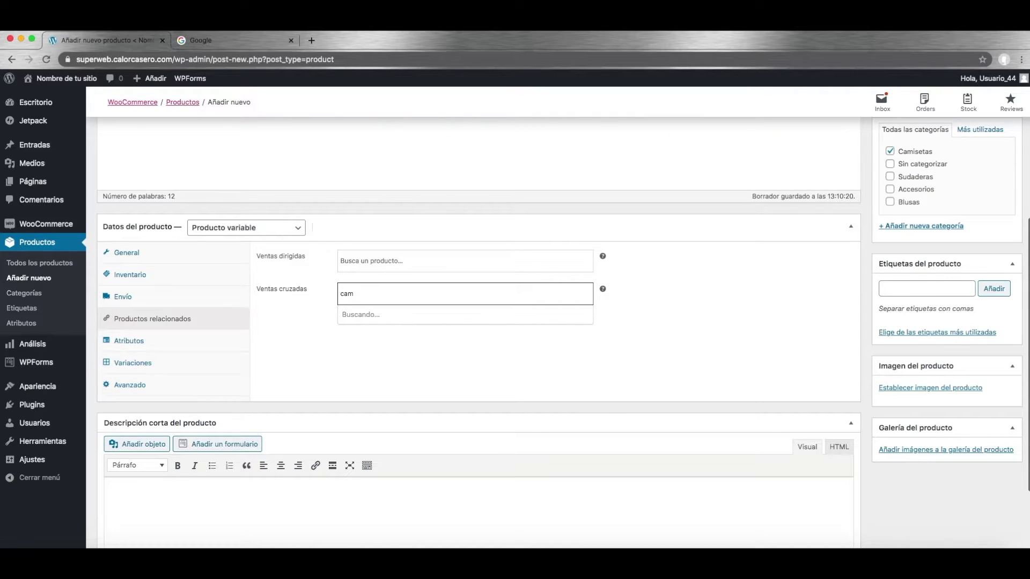
text(ise)
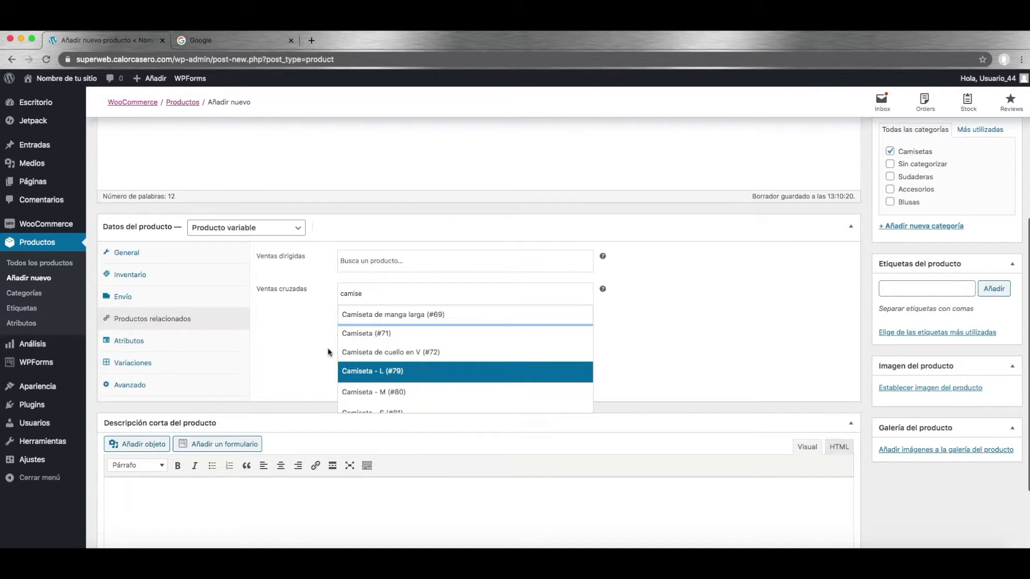
click(288, 335)
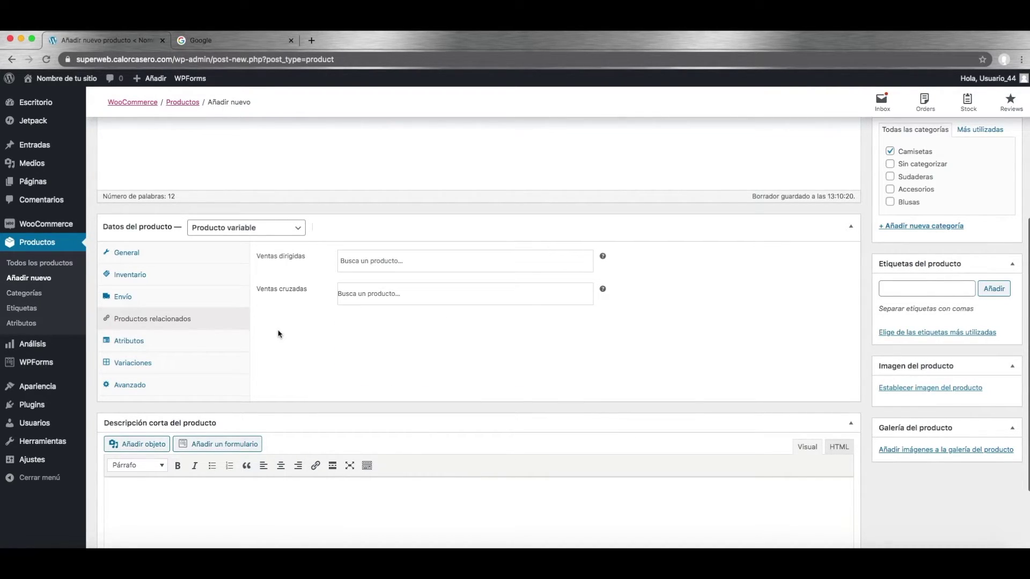
Step: Add the existing Talla attribute to the product
click(151, 342)
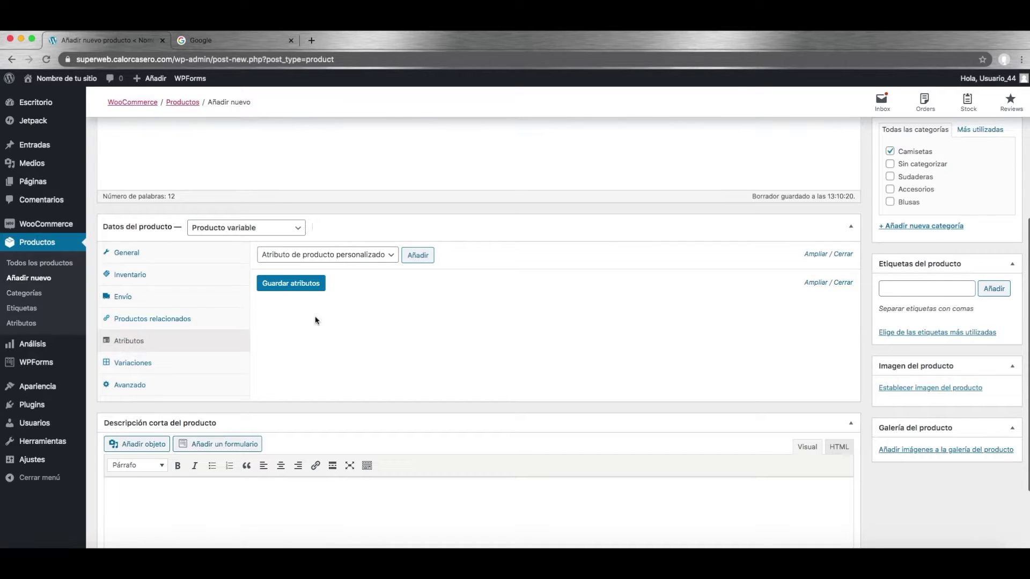
click(391, 256)
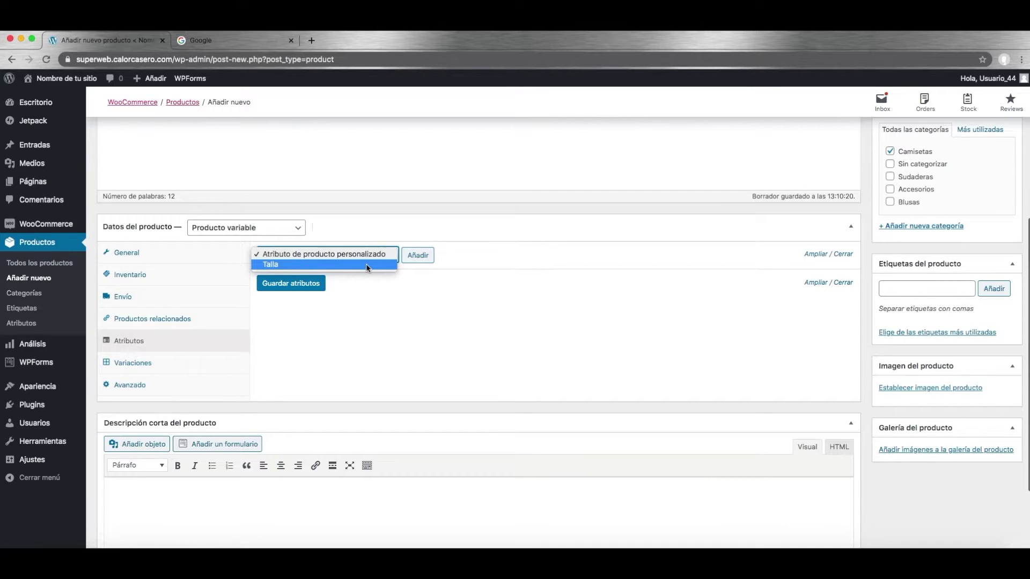
click(346, 265)
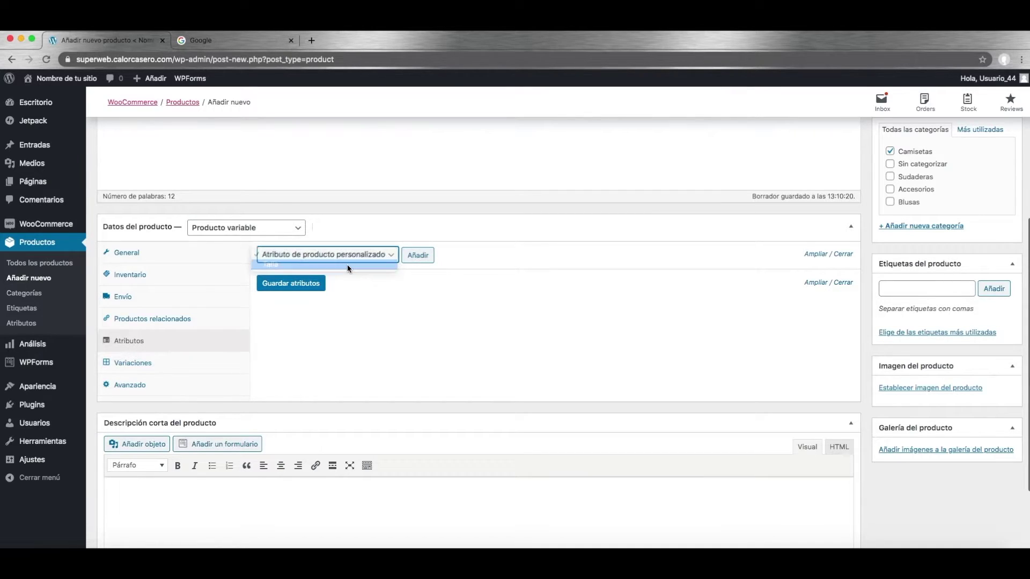
click(421, 261)
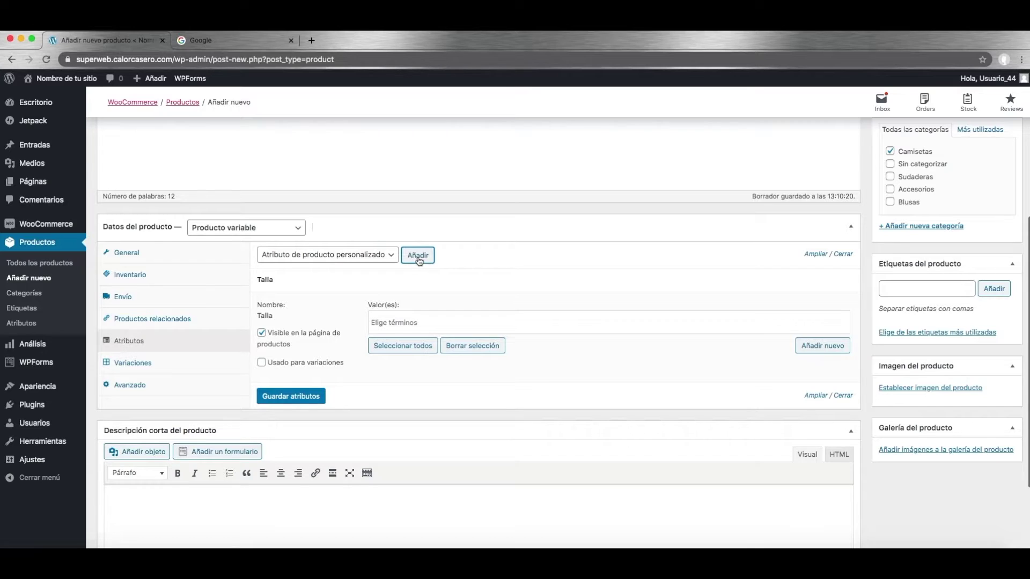
Step: Include all Talla terms (S, M, L, XL), enable the attribute for variations and save the attributes
scroll(334, 332, down, 1)
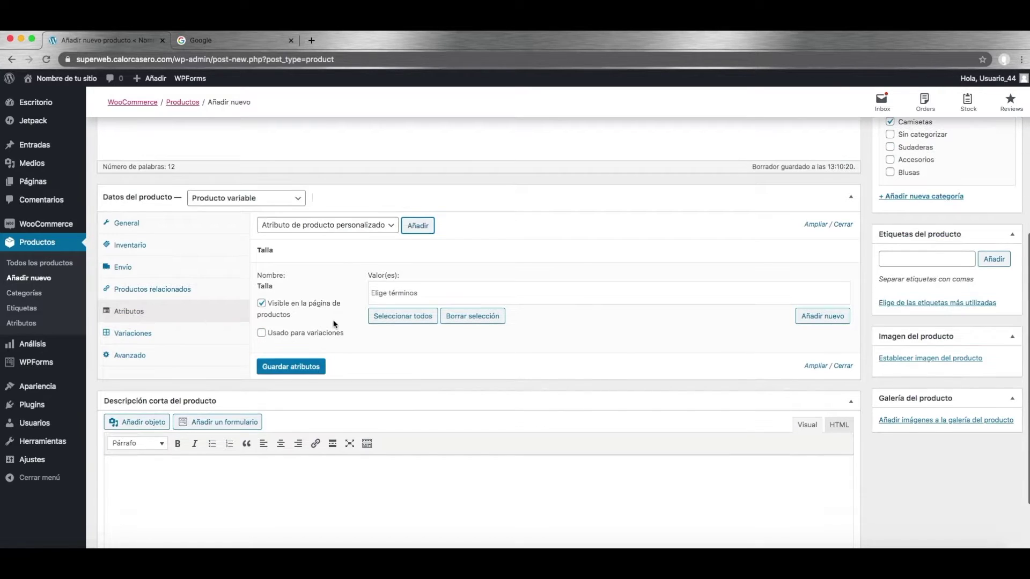
click(409, 297)
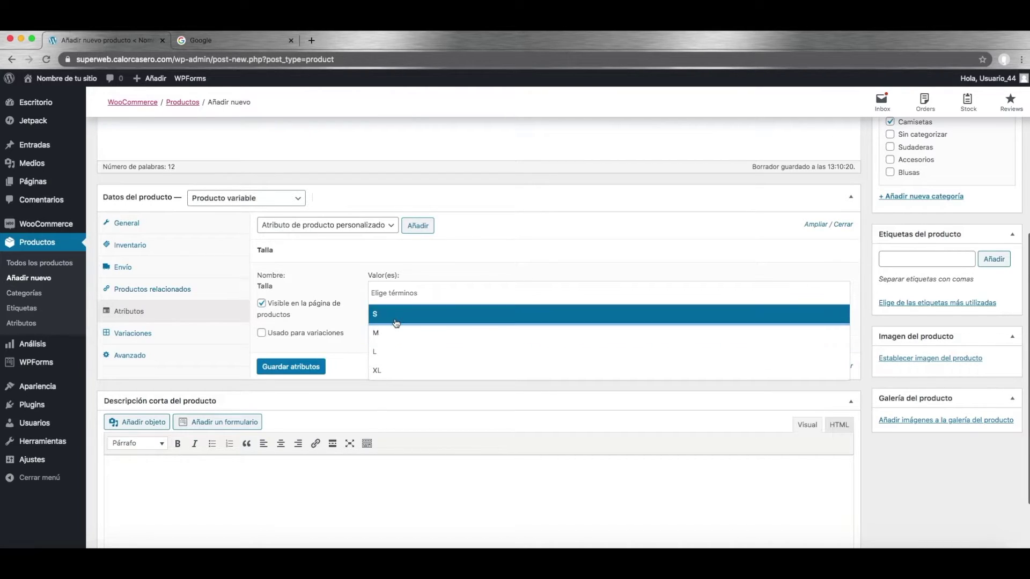
click(402, 290)
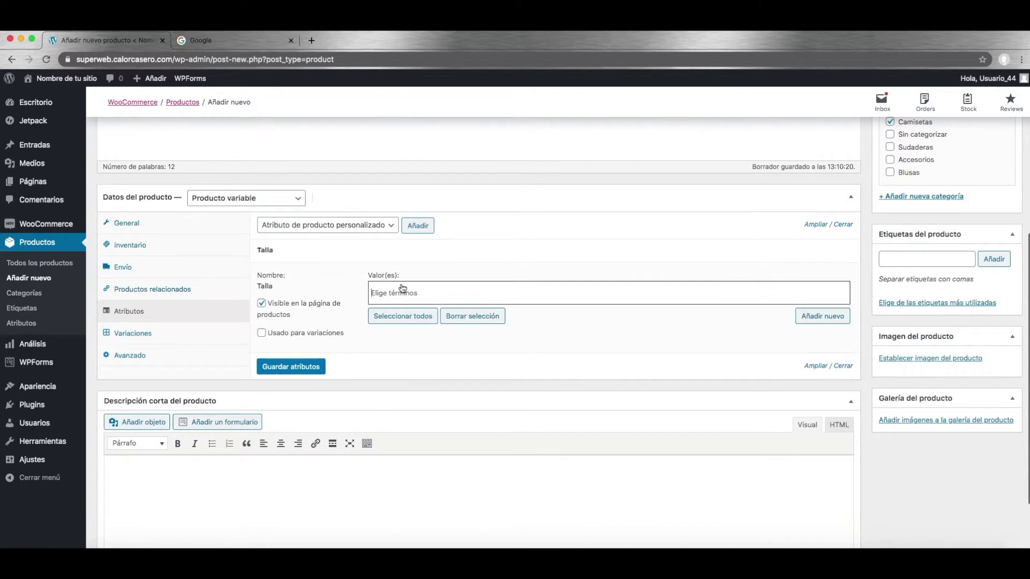
click(395, 320)
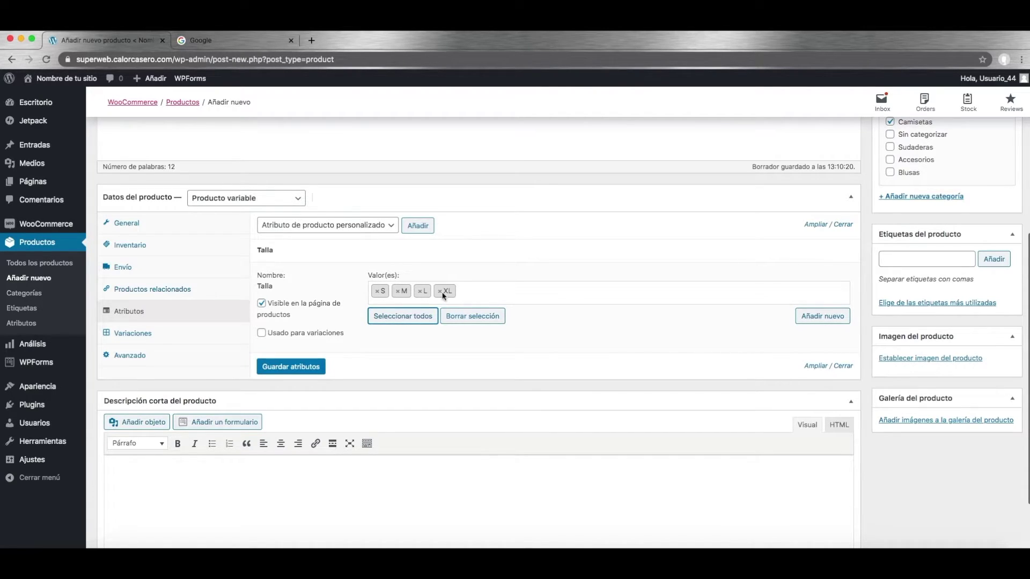
click(261, 332)
click(292, 369)
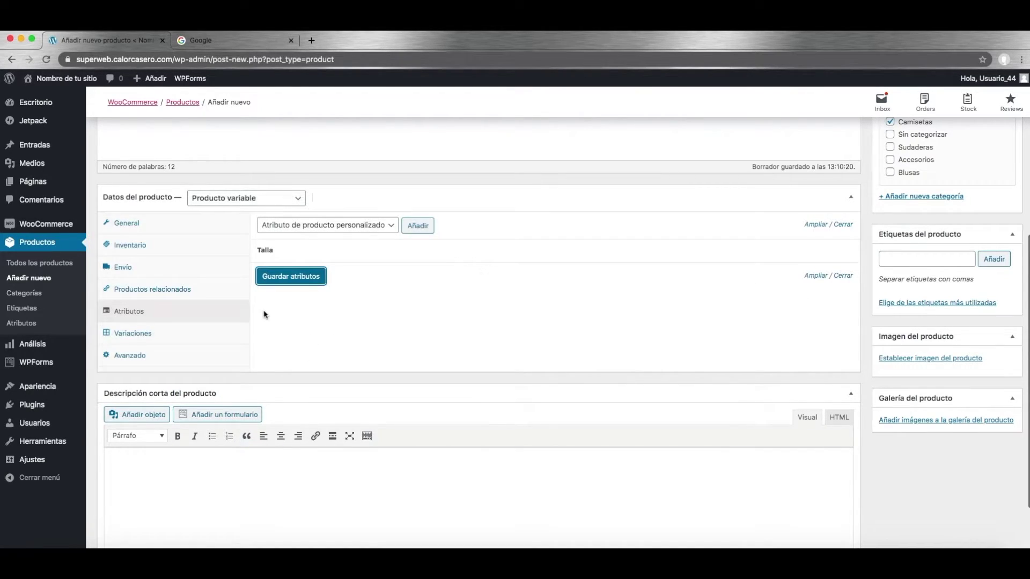
Step: Create variations of the product for all attributes and accept the confirmations
click(196, 335)
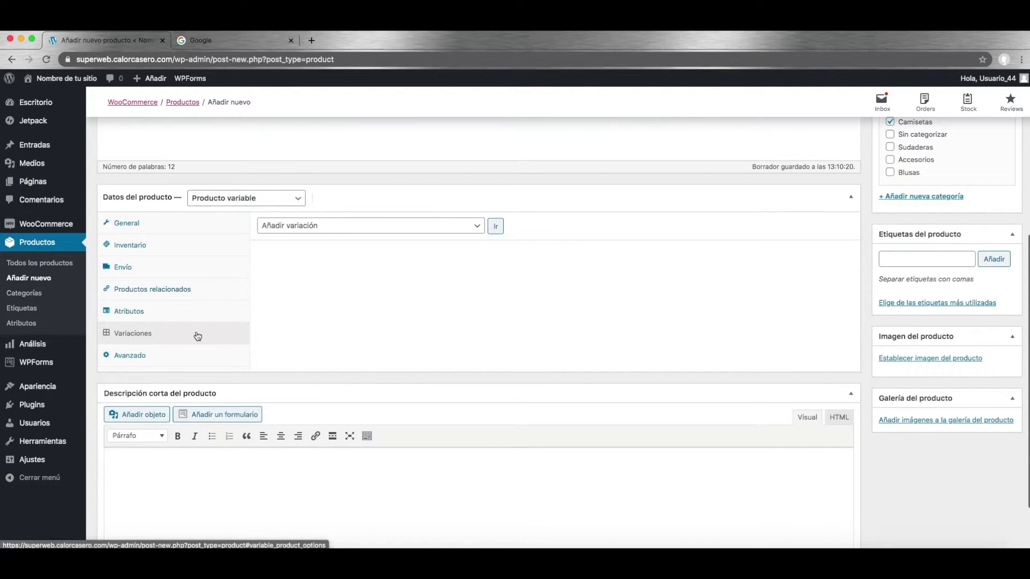
click(477, 226)
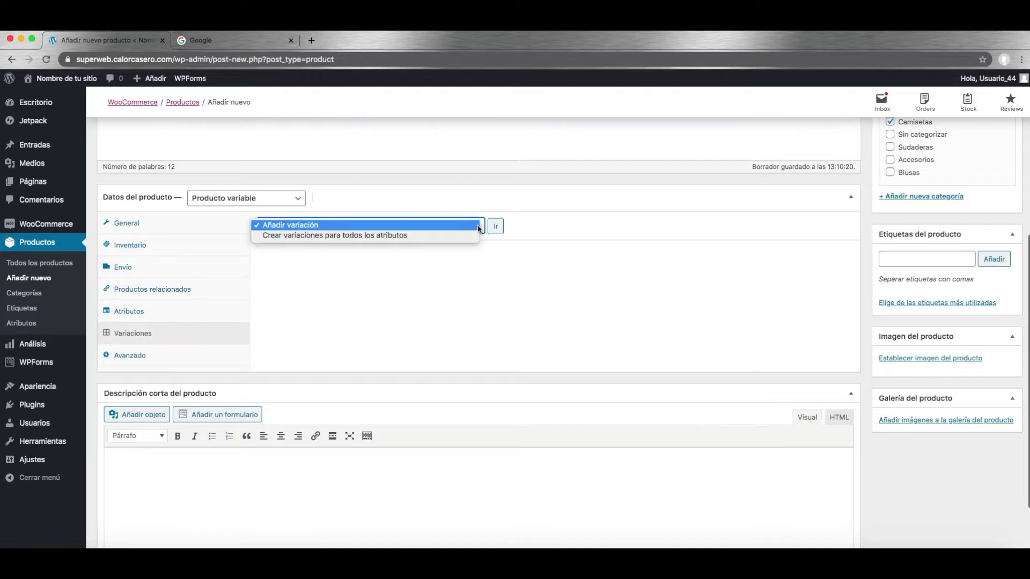
click(411, 239)
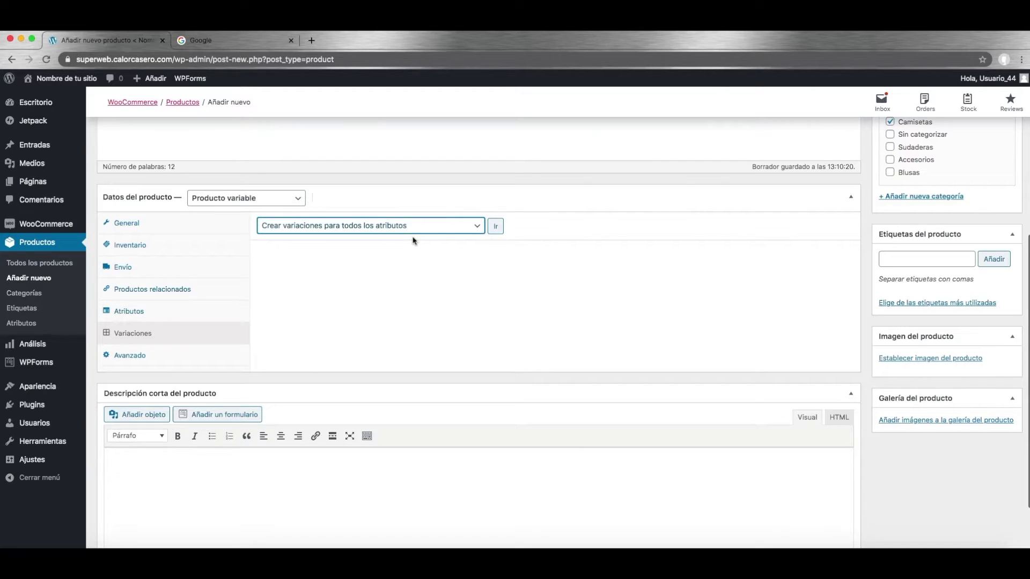
click(494, 228)
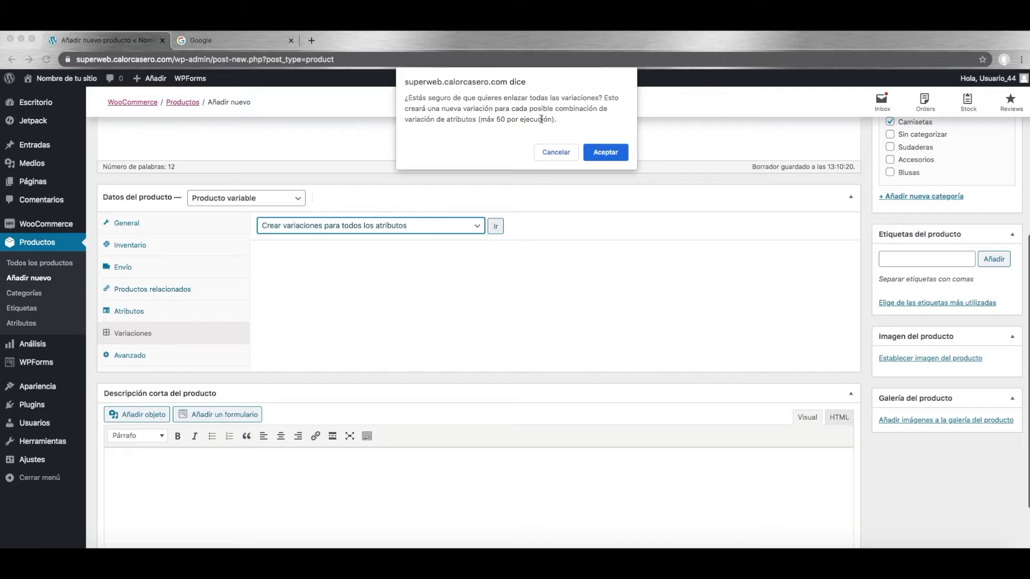
click(594, 155)
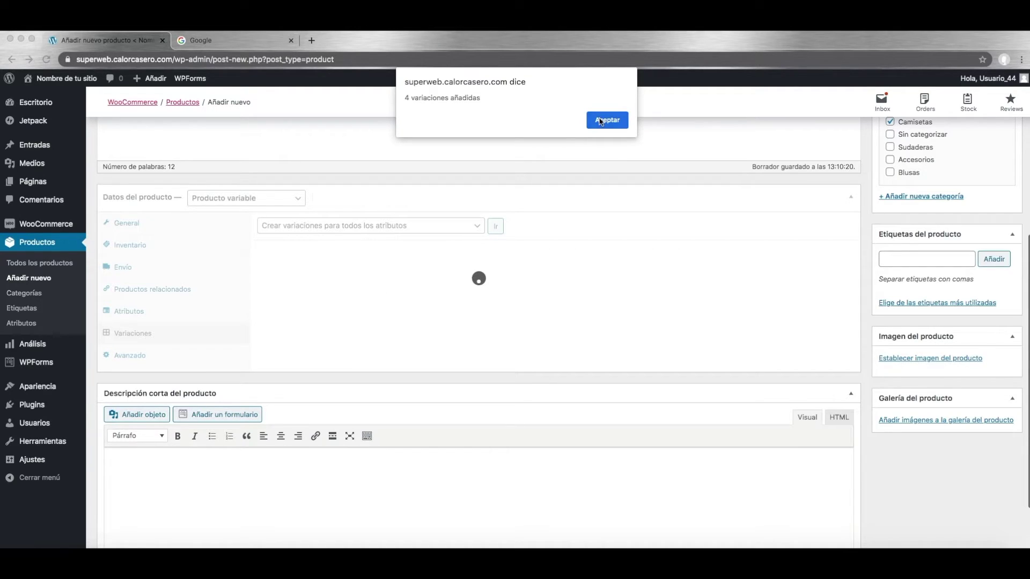
click(602, 119)
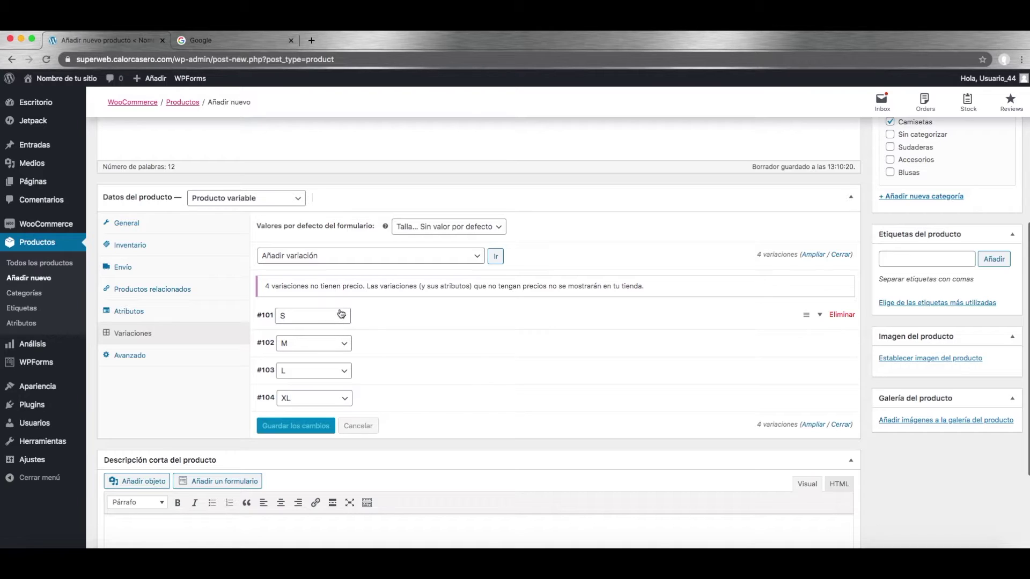
Step: Expand the details of the S size variation
click(384, 321)
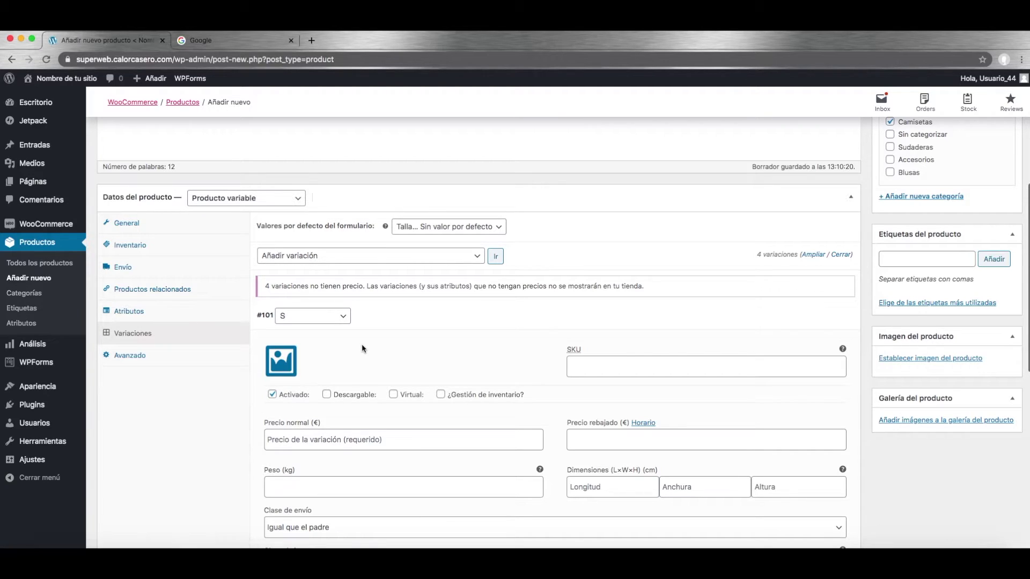
scroll(361, 347, down, 1)
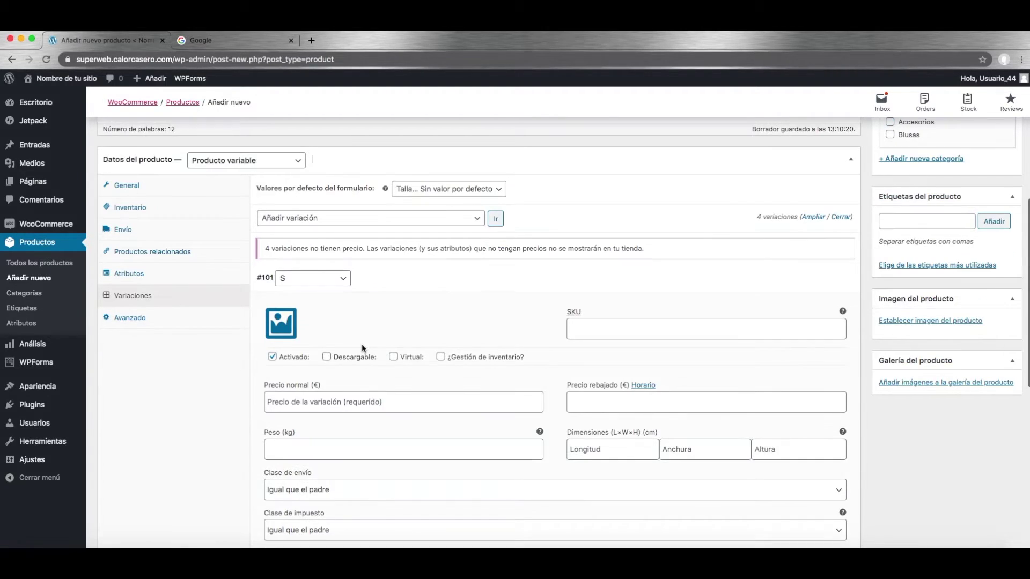
click(441, 357)
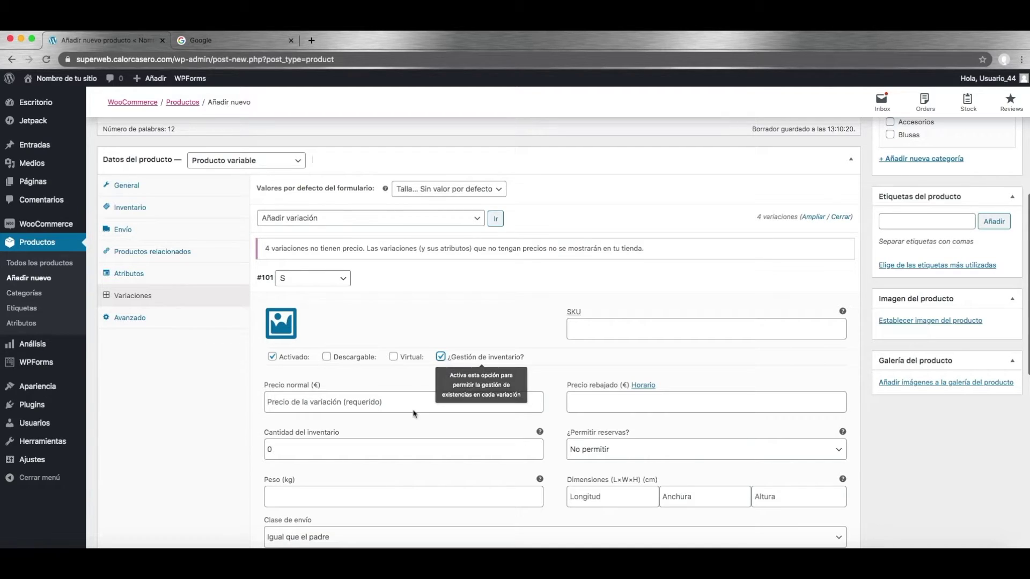
click(441, 357)
click(441, 357)
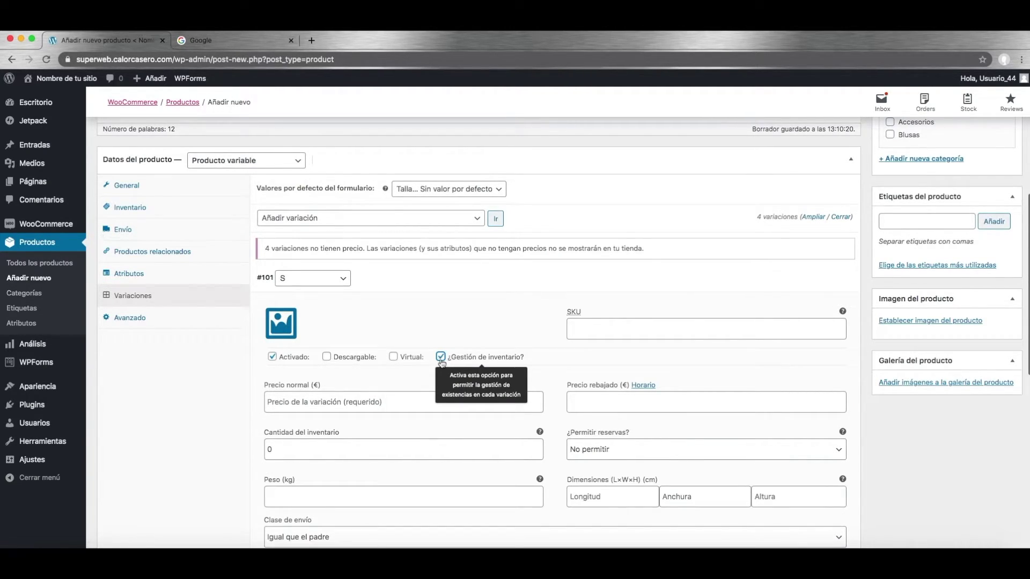
click(441, 358)
Step: Set the S variation's regular price to 14 € and its sale price to 10 €
scroll(343, 365, down, 3)
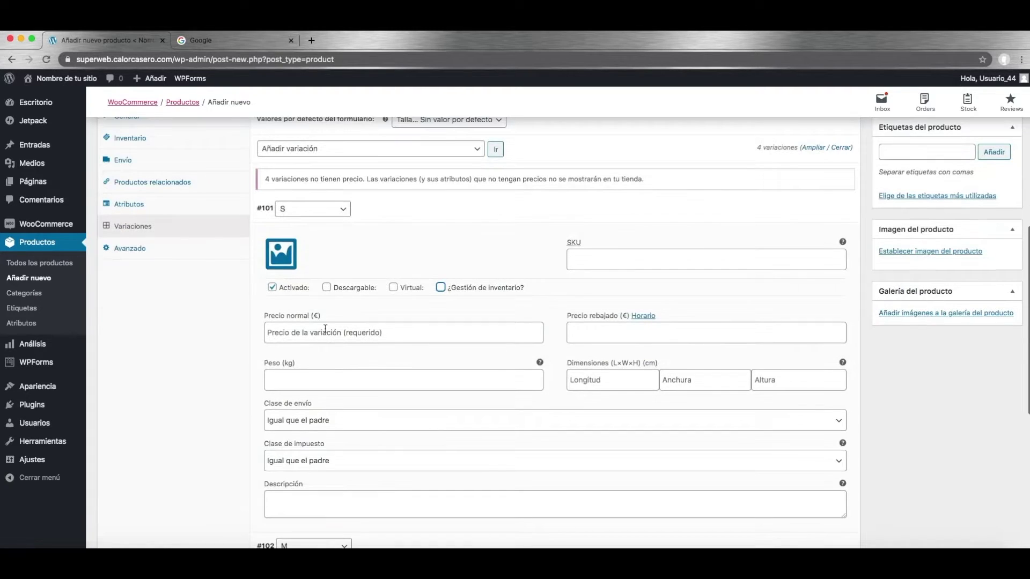
click(325, 329)
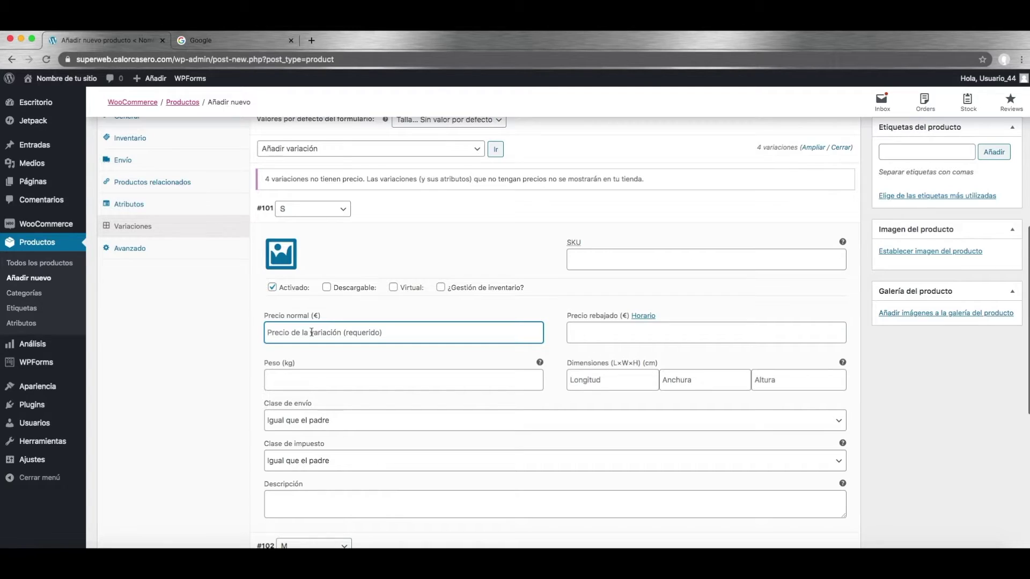
text(10)
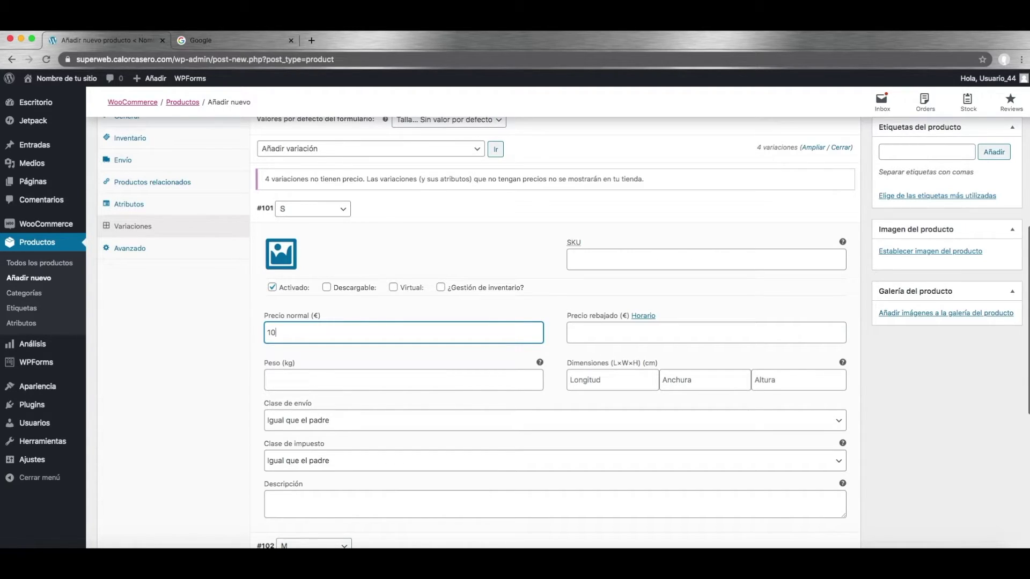
key(BackSpace)
text(4)
click(588, 335)
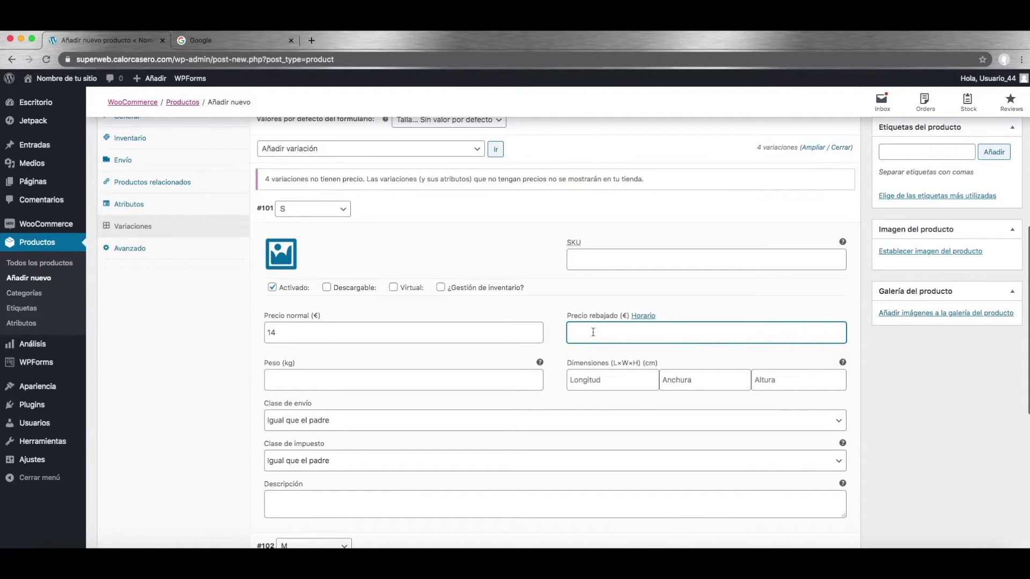
text(10)
click(261, 383)
Step: Enter "Camiseta de talla S, pequeña." as the S variation's description
scroll(279, 371, down, 3)
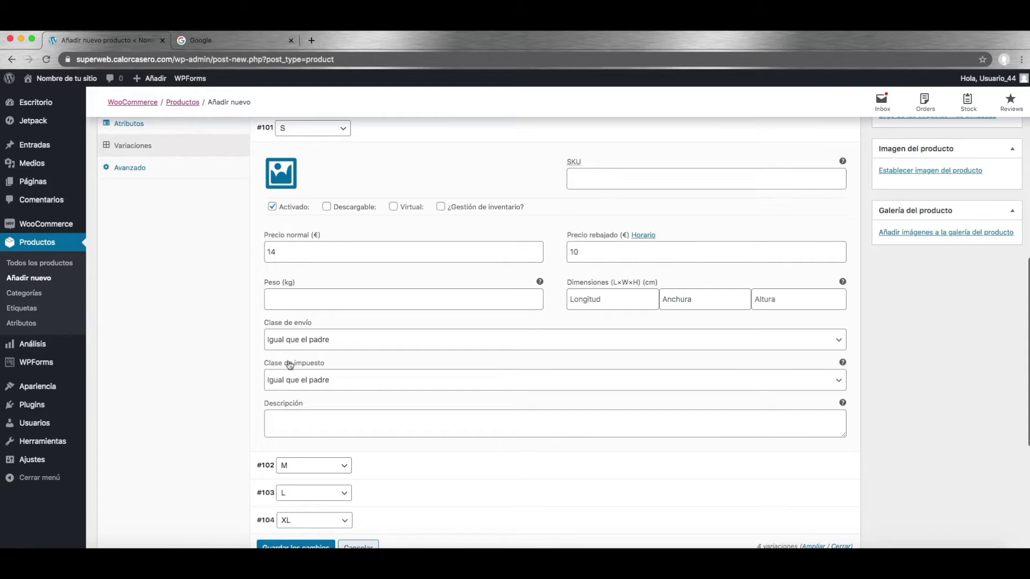
scroll(254, 391, down, 2)
click(289, 366)
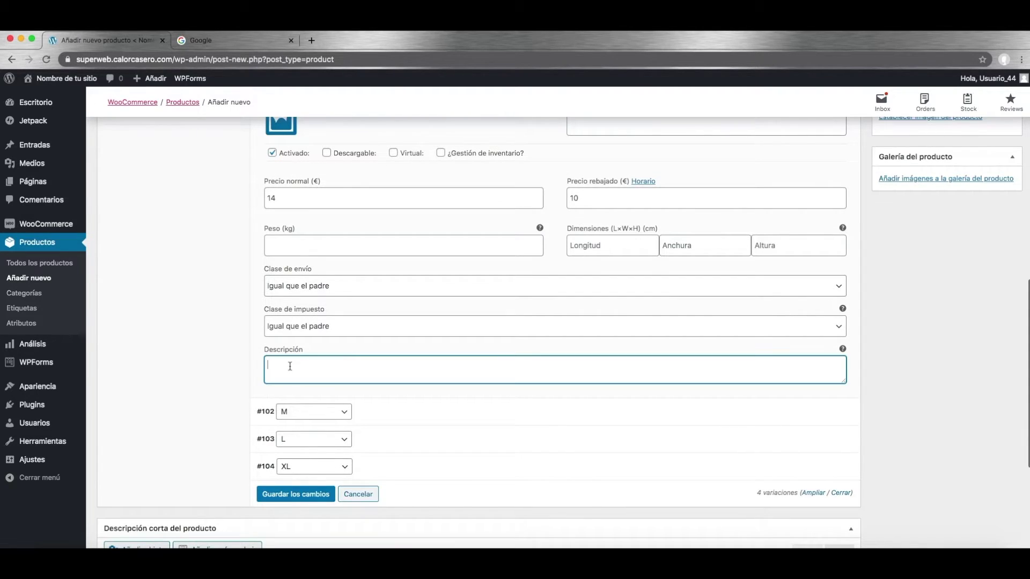
text(Camiste)
key(BackSpace)
text(seta de)
text( talla S)
text(, pequeñ)
text(a)
text(-)
text(.)
Step: Expand the M variation and set its regular price to 14 €
scroll(240, 409, down, 2)
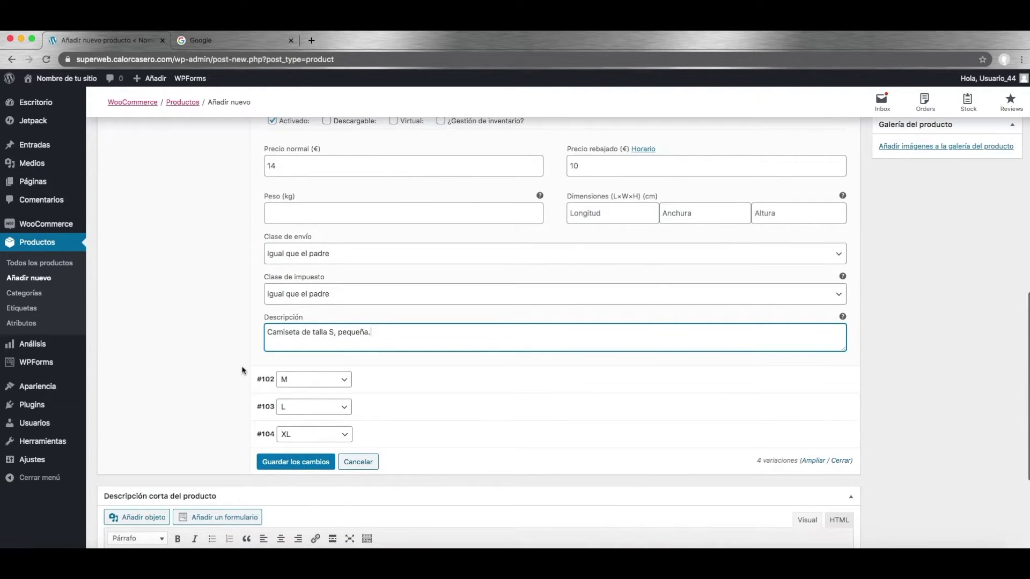
scroll(716, 207, up, 5)
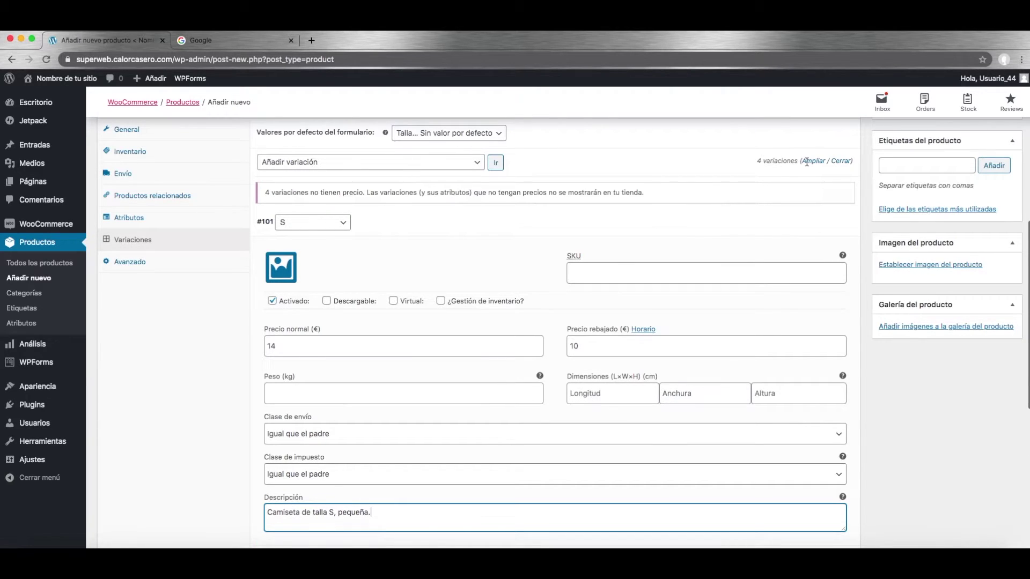
scroll(613, 257, down, 5)
scroll(613, 257, down, 2)
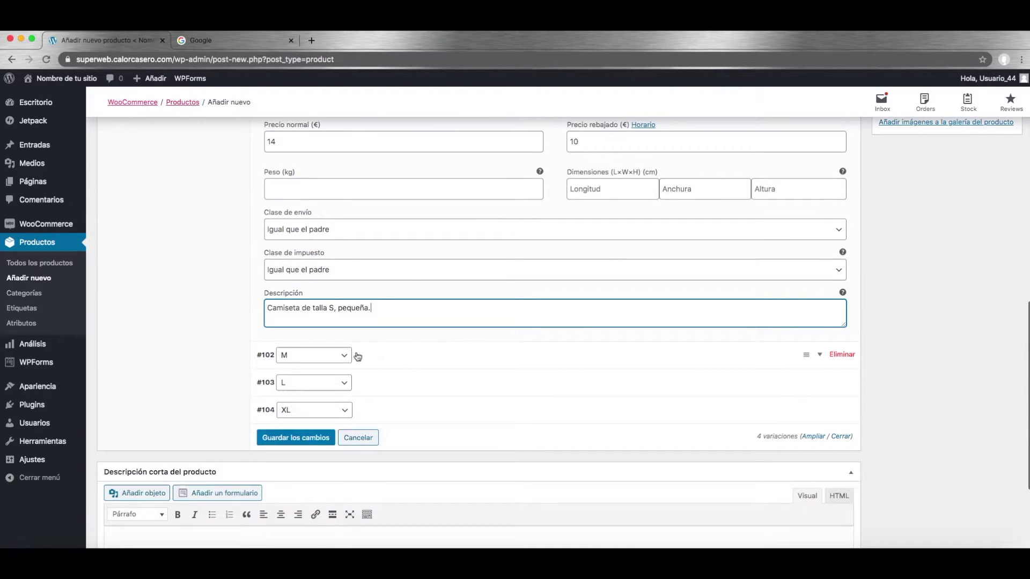
click(371, 354)
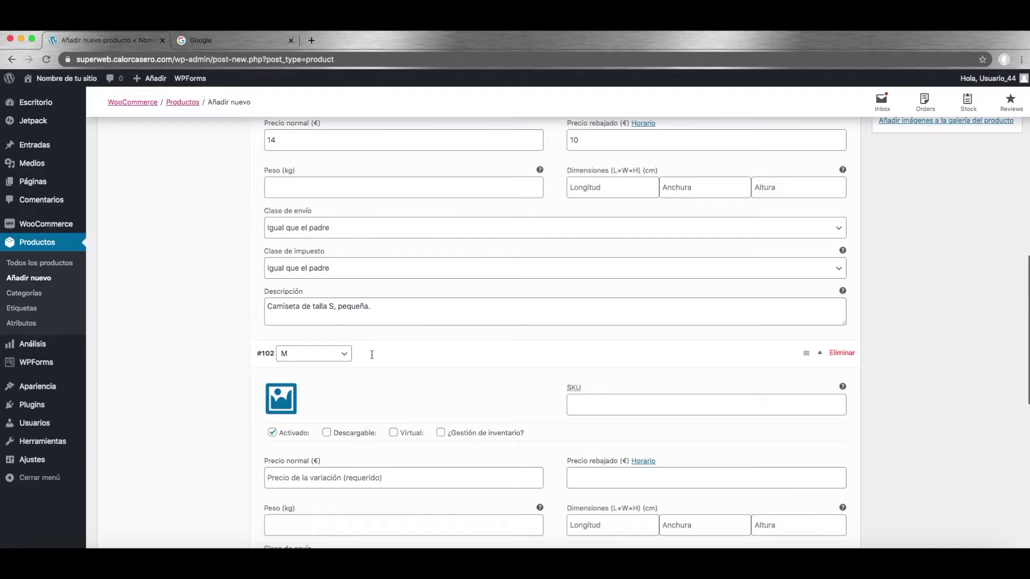
scroll(372, 354, down, 5)
click(323, 305)
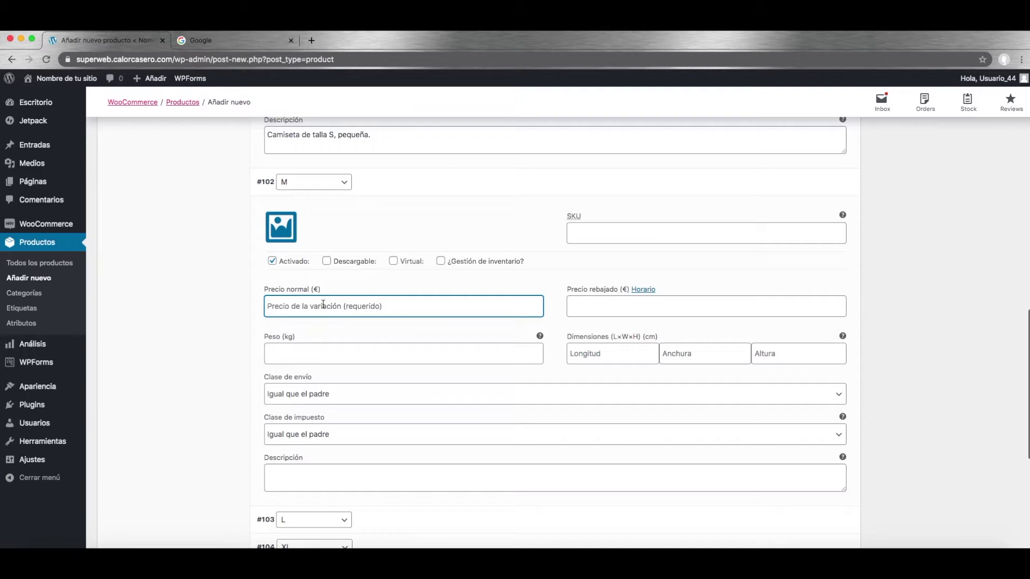
text(14)
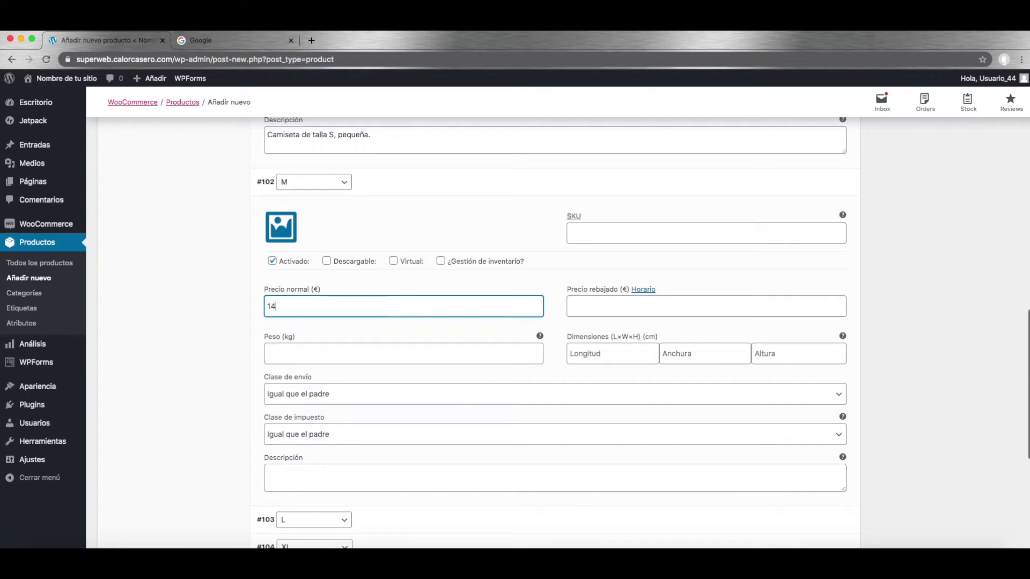
Step: Expand the L variation and set its regular price to 15 €
scroll(327, 343, down, 3)
scroll(338, 368, down, 3)
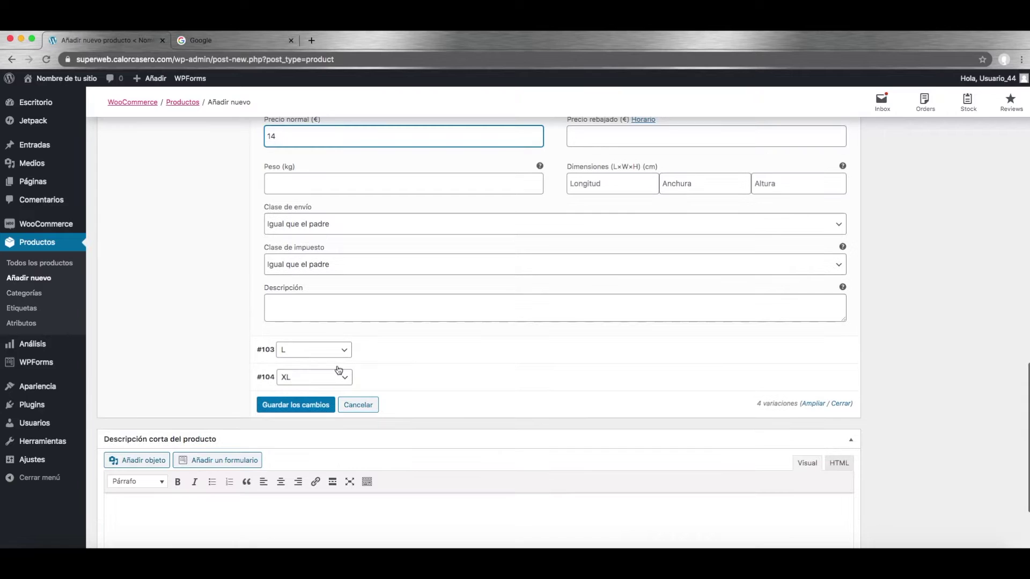
click(307, 362)
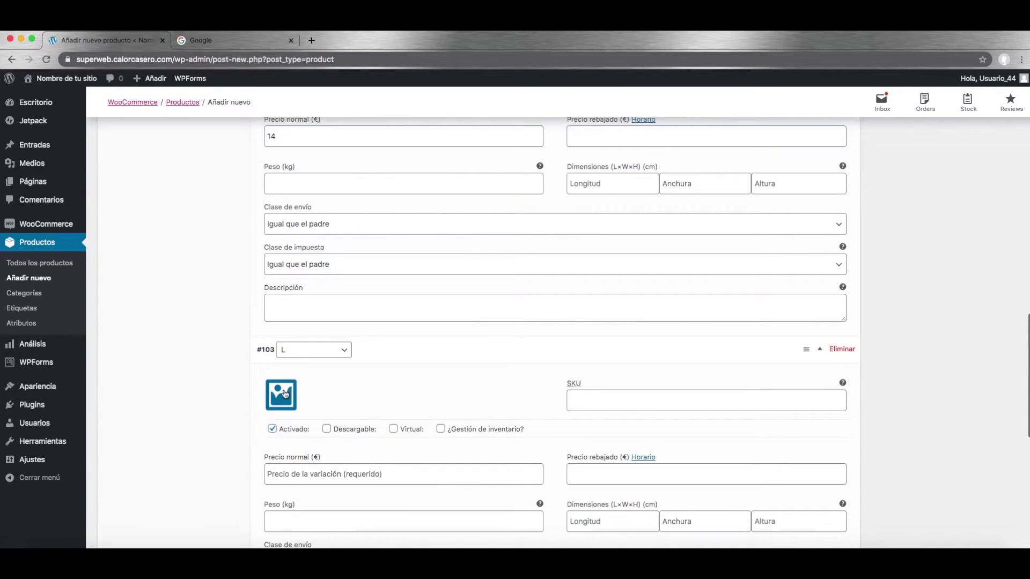
scroll(294, 457, down, 2)
click(286, 418)
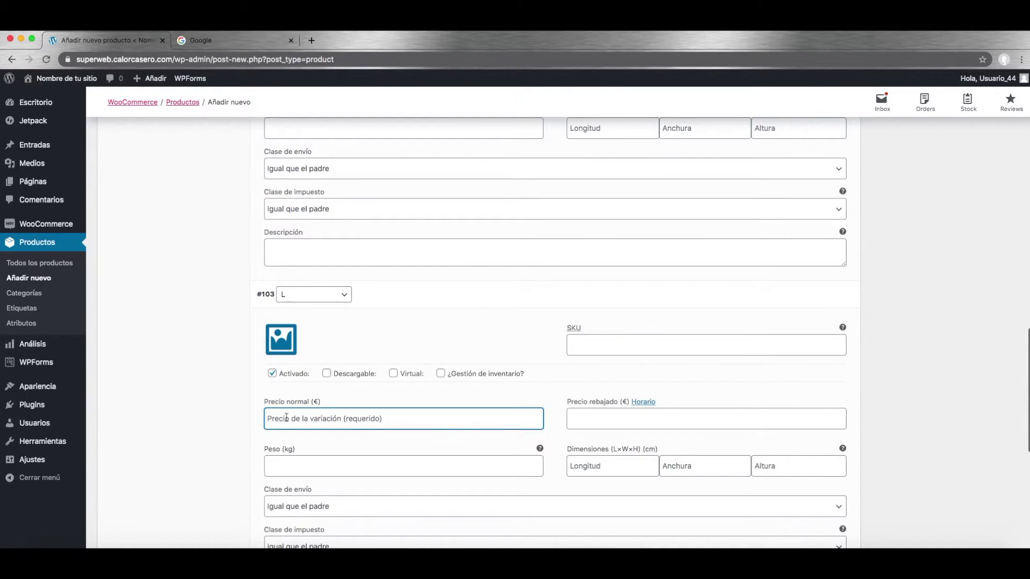
text(15)
Step: Expand the XL variation and set its regular price to 15 €
scroll(294, 325, down, 2)
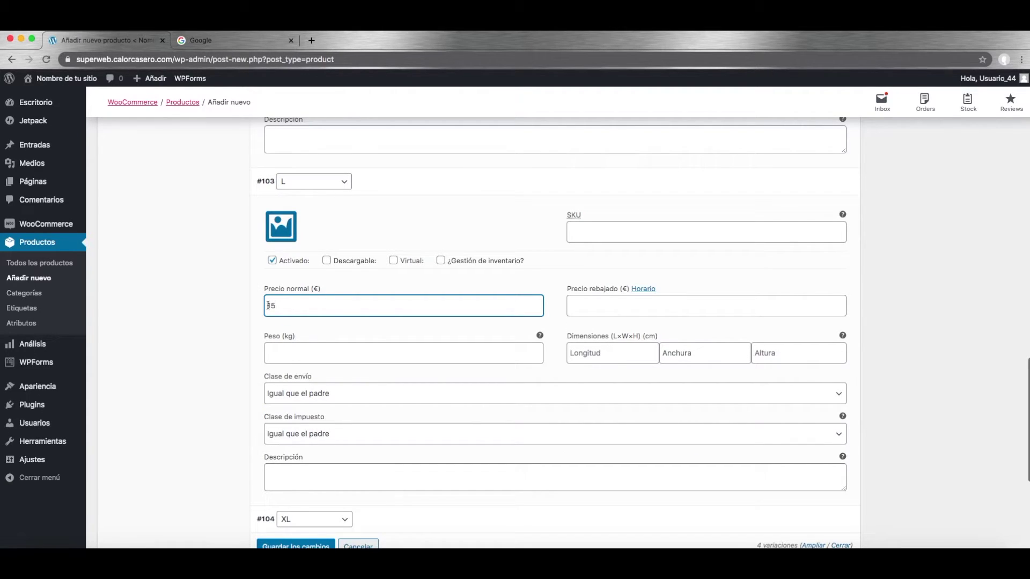
scroll(322, 354, down, 3)
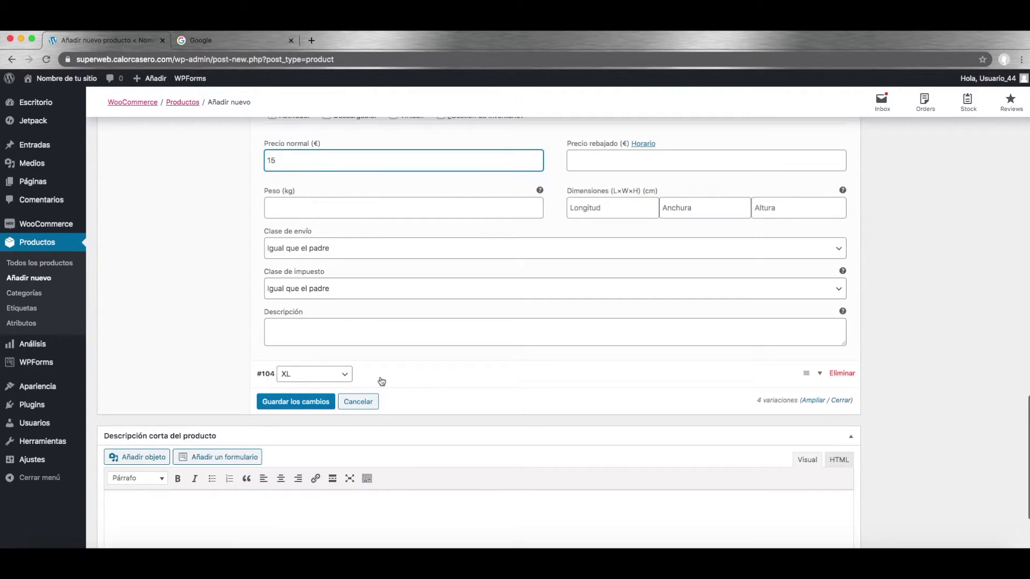
click(356, 373)
scroll(281, 438, down, 1)
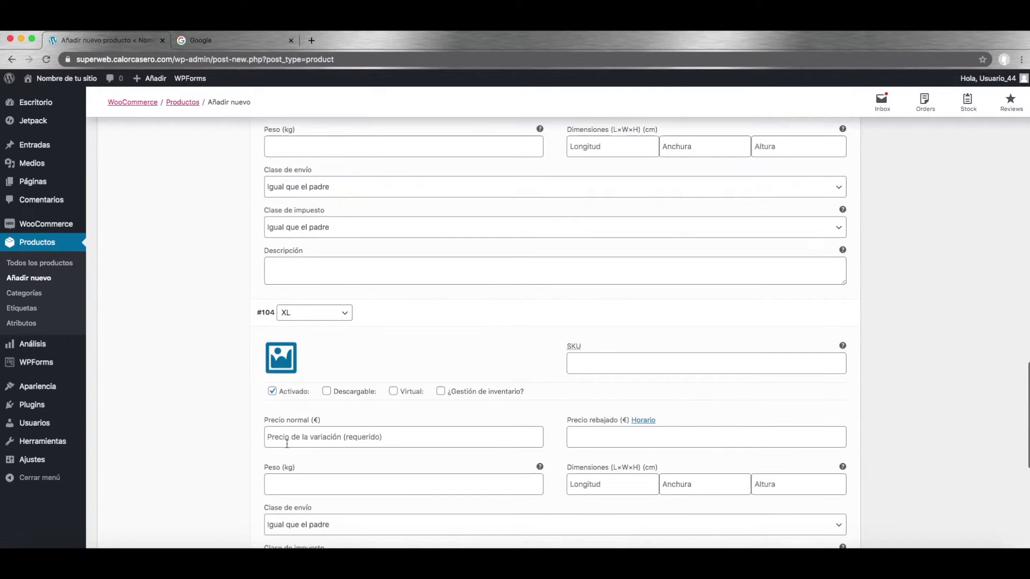
click(281, 437)
text(15)
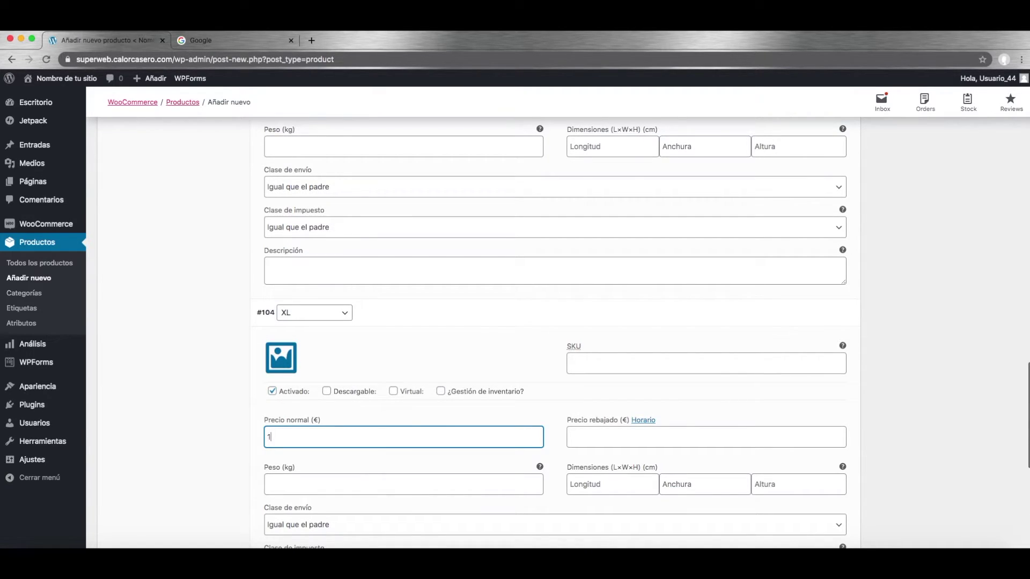
Step: Collapse all the size variations and save their changes
scroll(281, 437, down, 4)
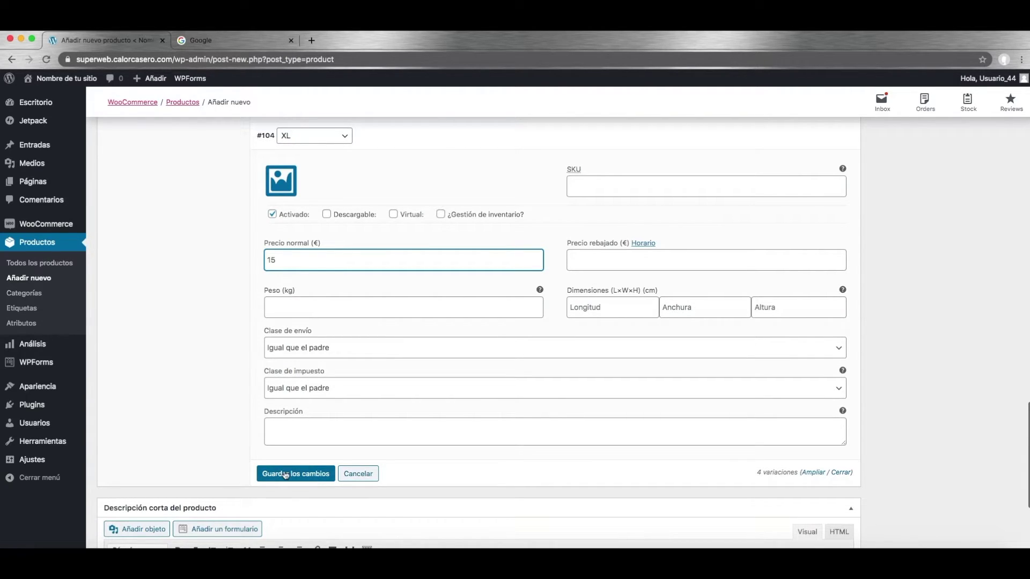
click(844, 474)
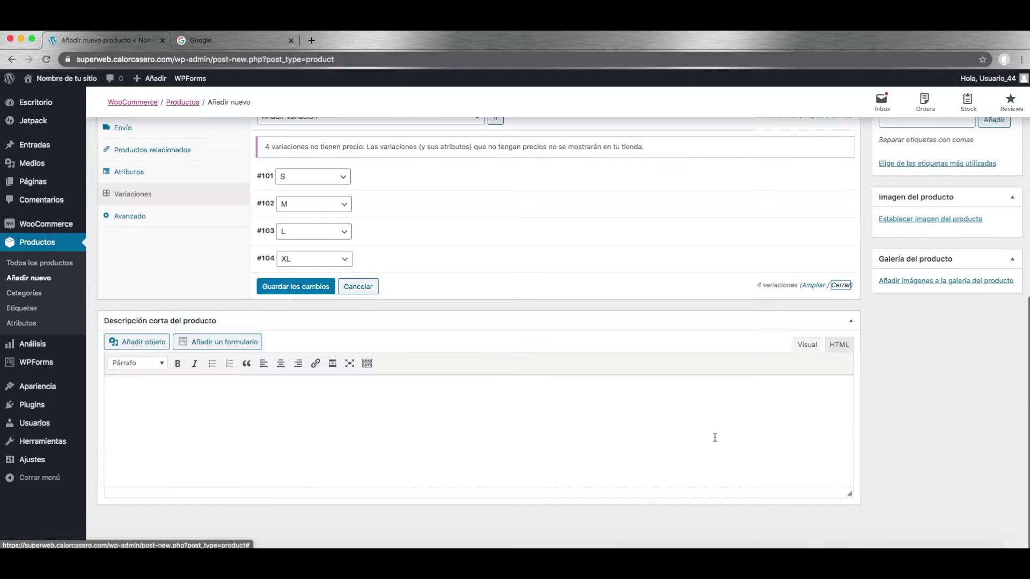
click(304, 290)
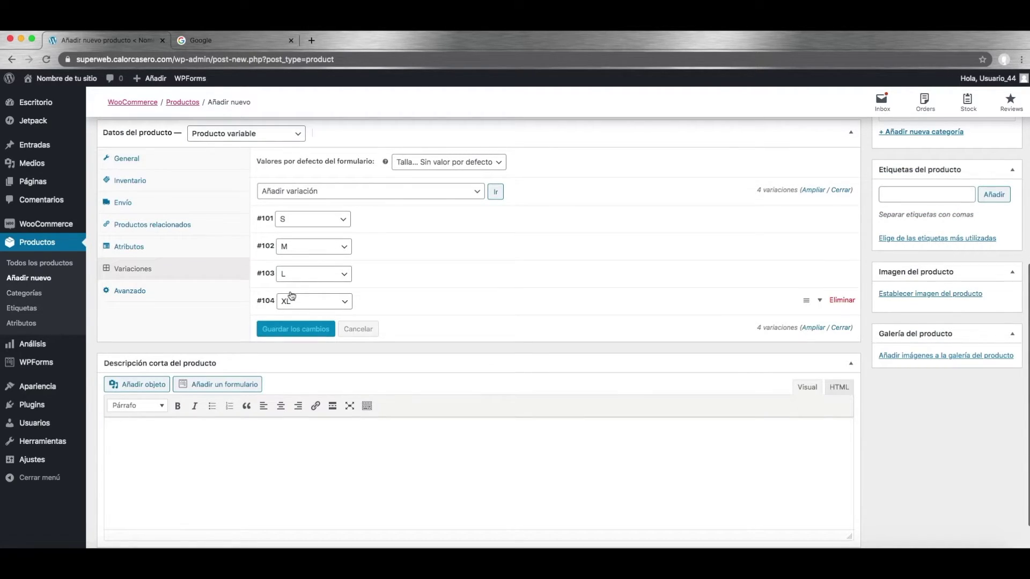
Step: Open the product's advanced settings and read the help note on the purchase note (Nota de compra)
click(157, 295)
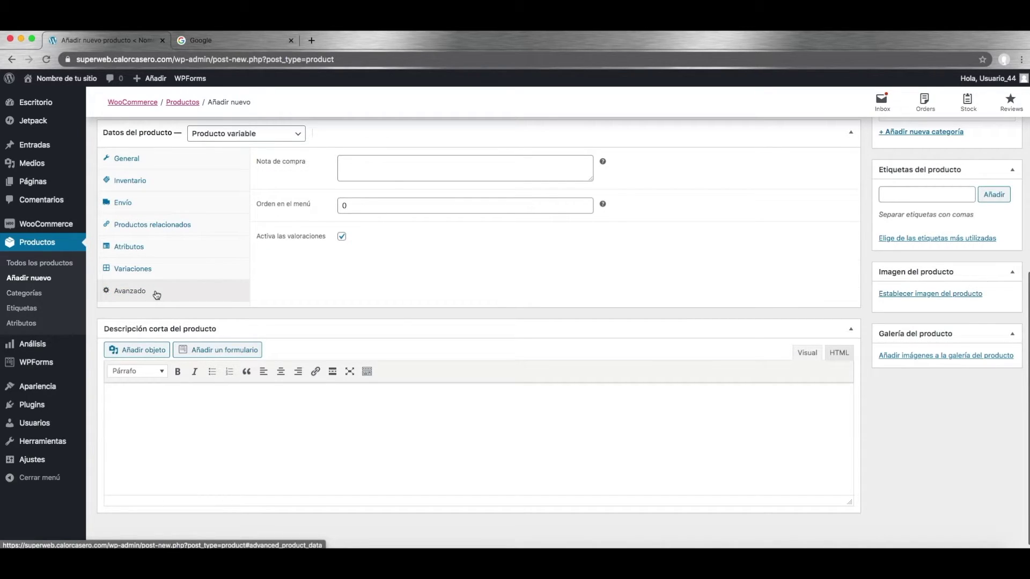
click(390, 166)
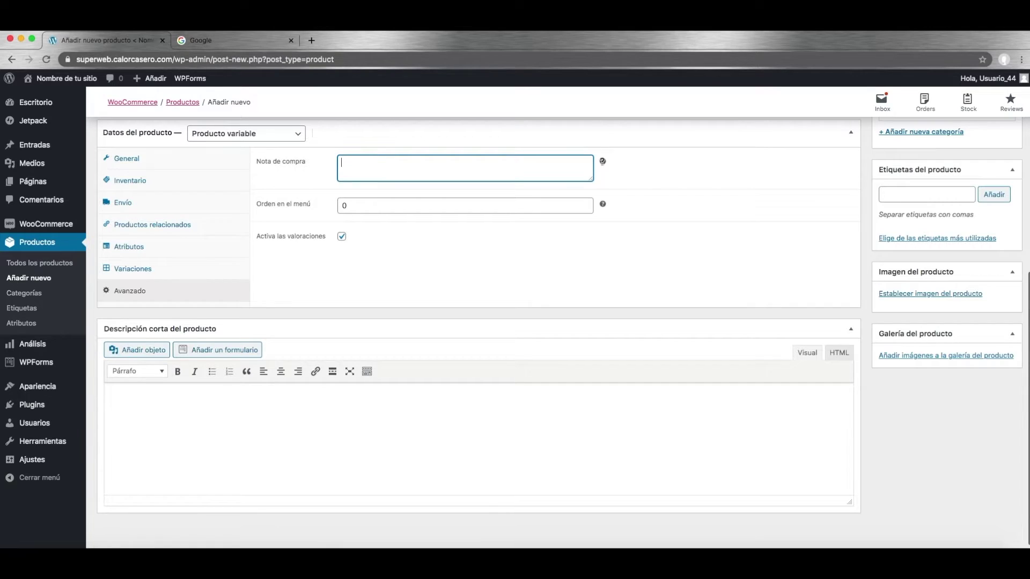
mouse_move(603, 161)
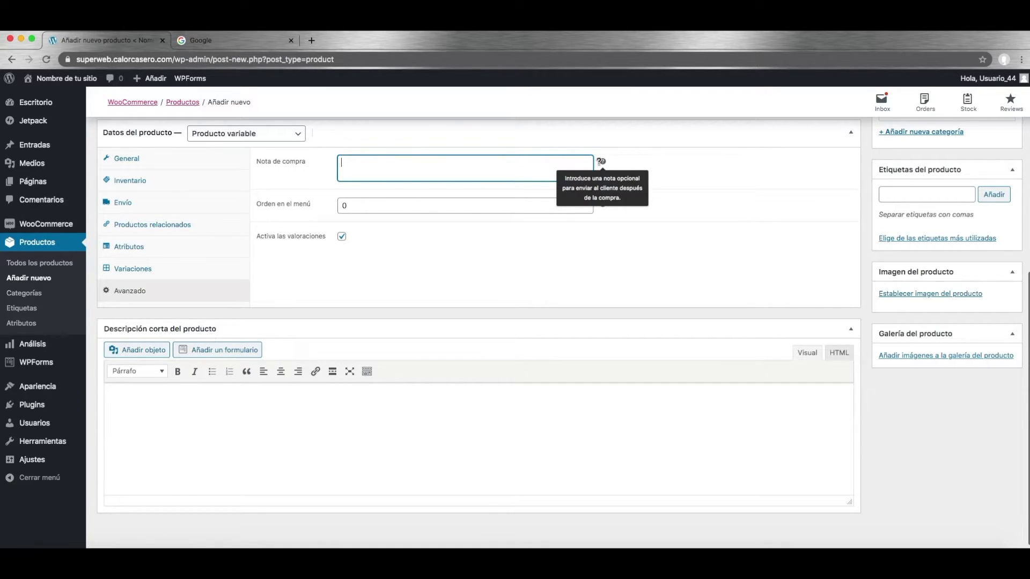
click(310, 282)
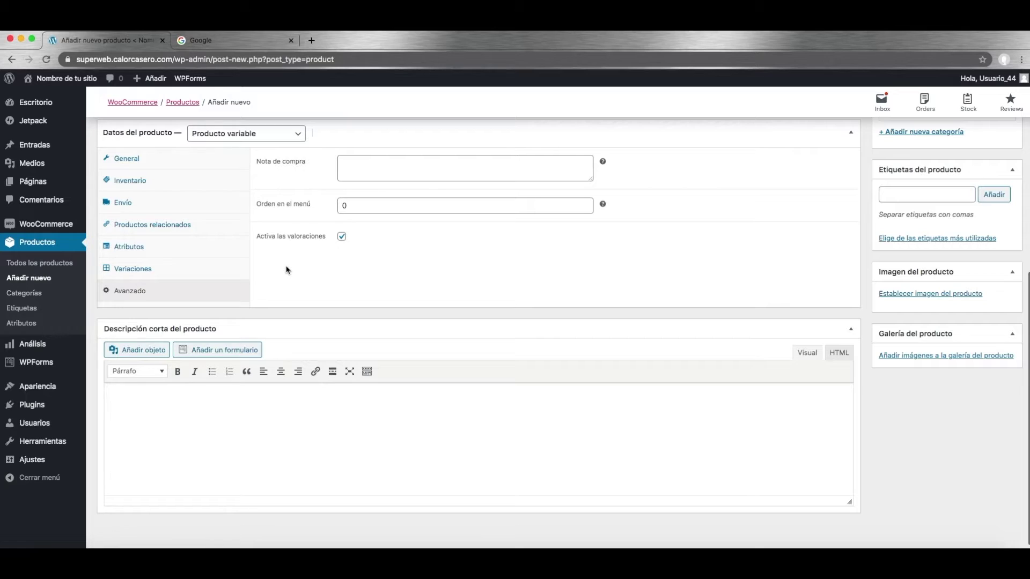
click(342, 237)
click(285, 277)
scroll(284, 277, down, 1)
click(169, 407)
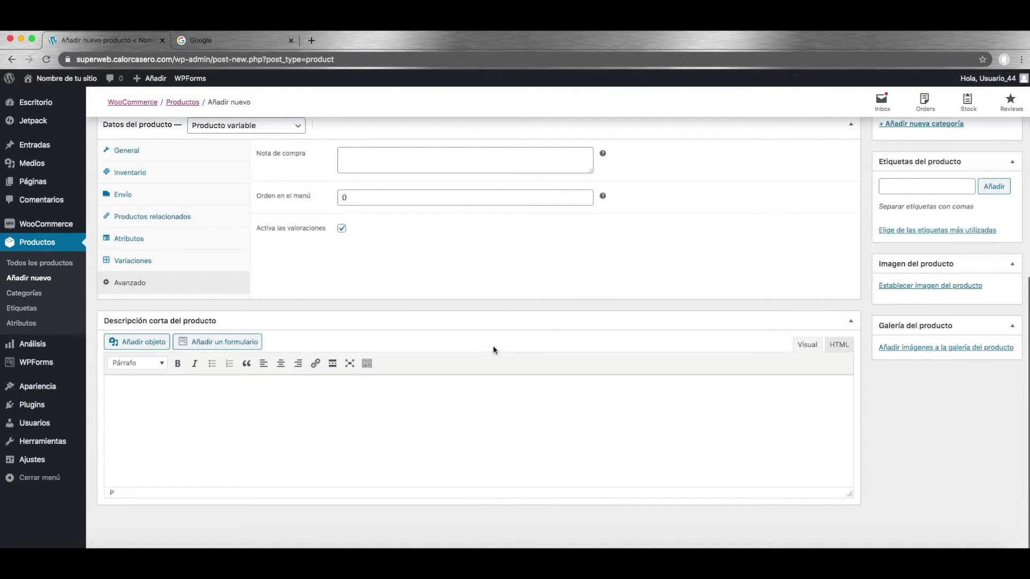
Step: Set the green long-sleeve tee picture, long-sleeve-tee.jpg, from the media library as the product image
scroll(494, 346, up, 1)
scroll(493, 347, up, 5)
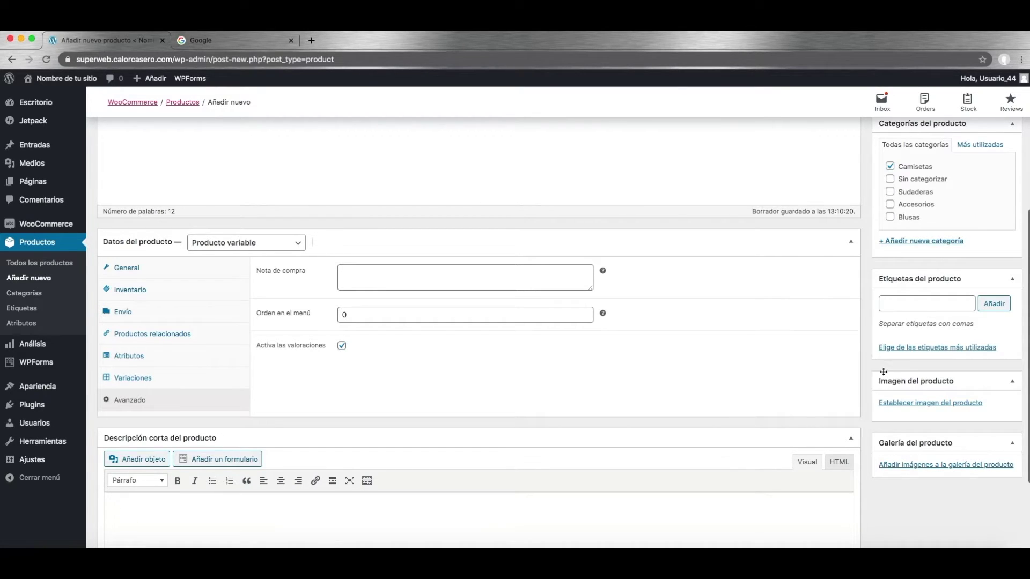
click(910, 406)
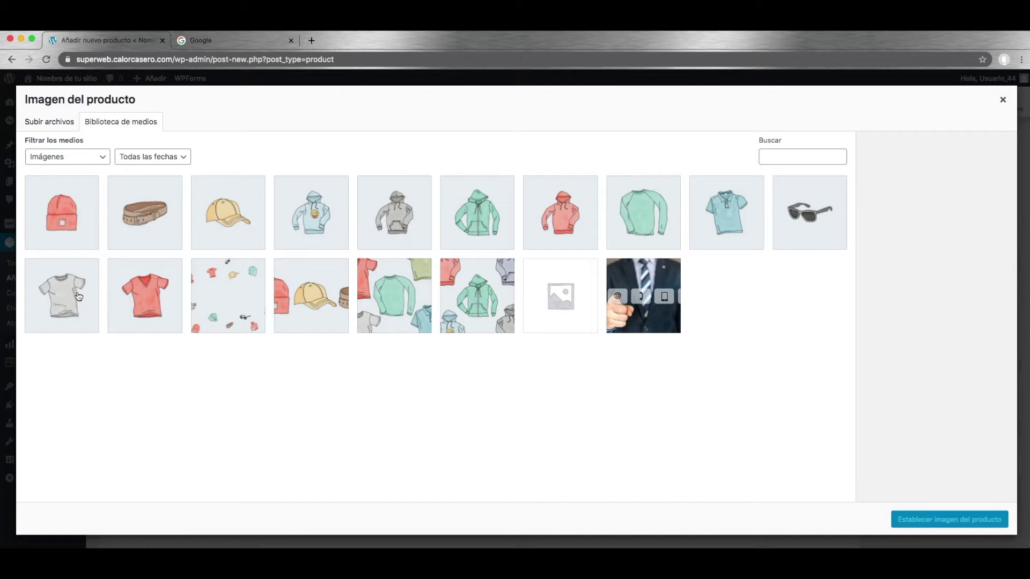
click(653, 221)
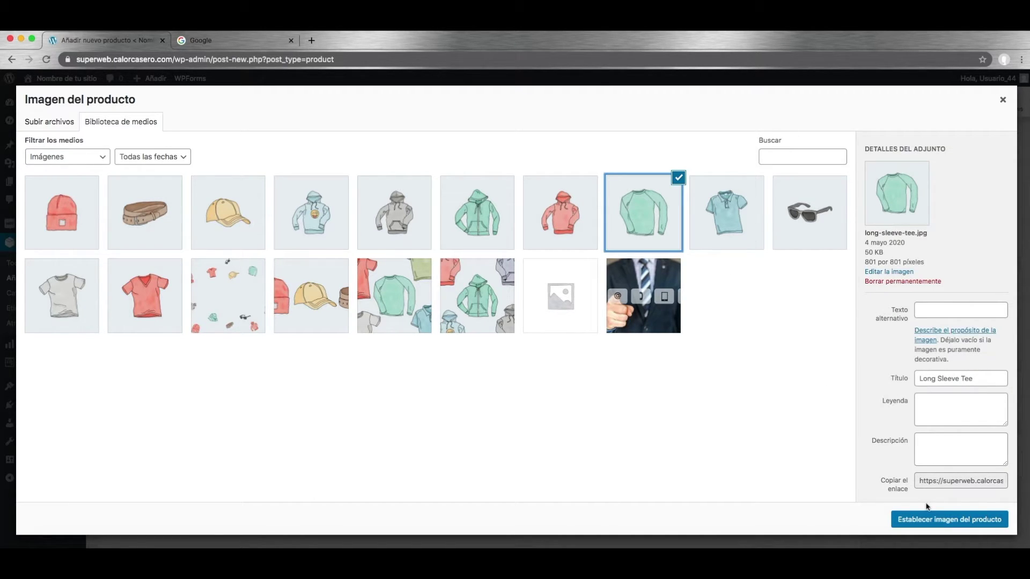
click(49, 128)
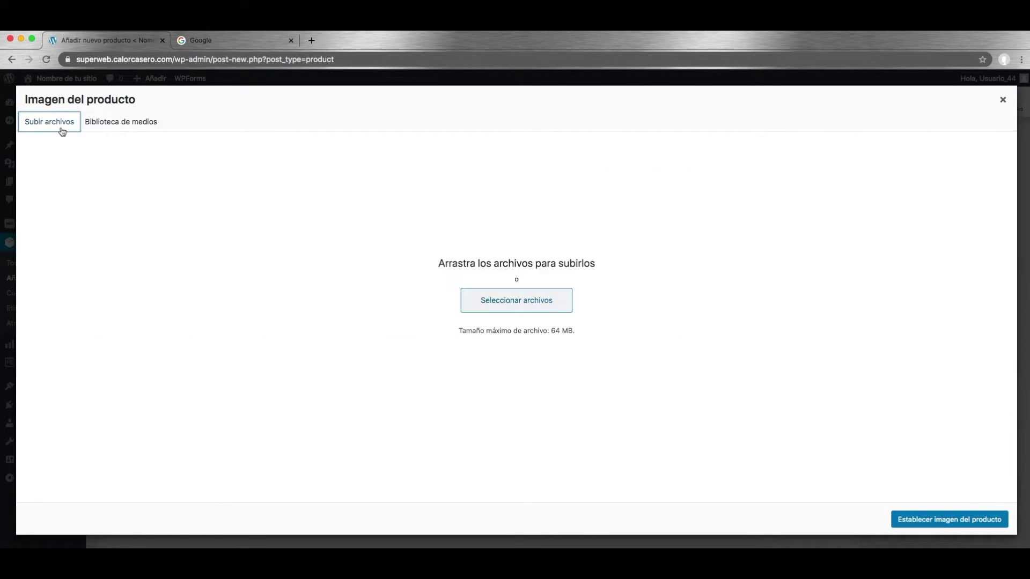
click(121, 122)
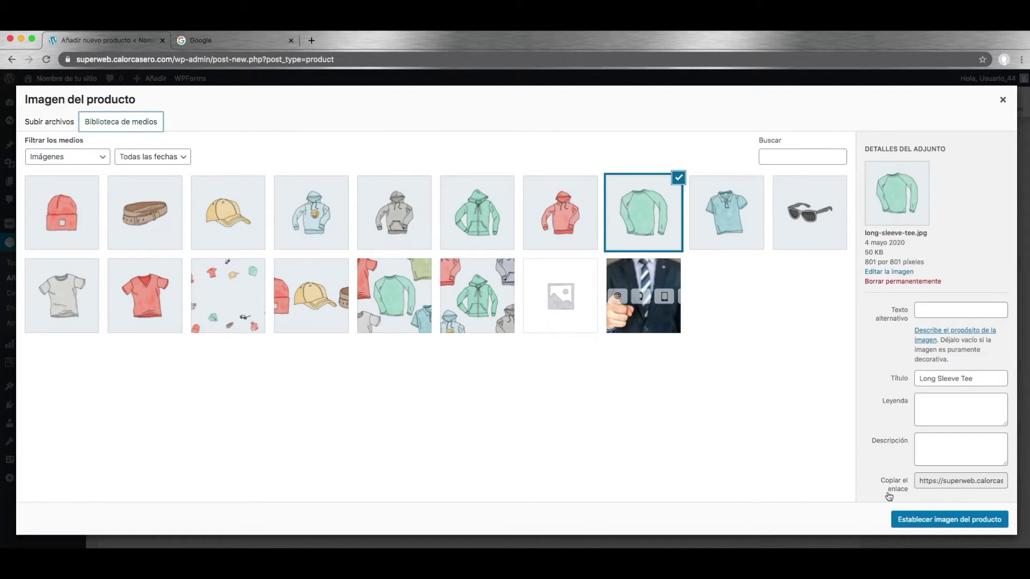
click(870, 262)
drag(869, 262, 902, 263)
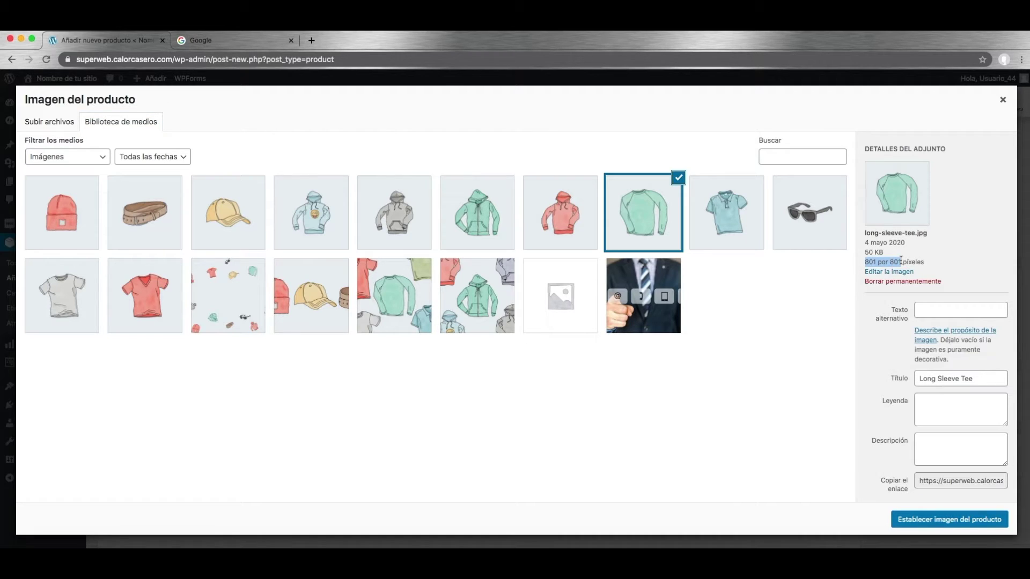
click(926, 521)
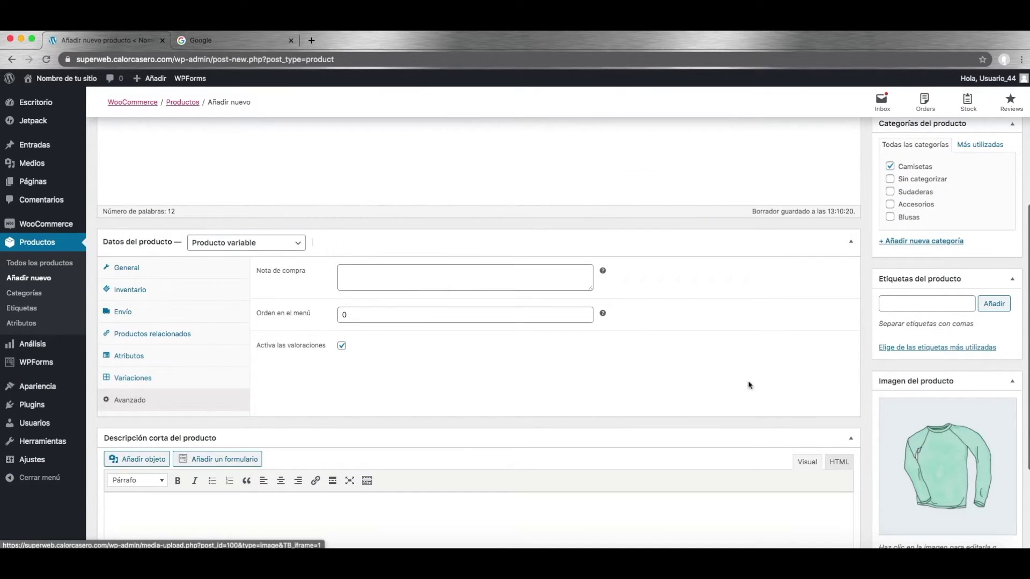
scroll(719, 381, up, 4)
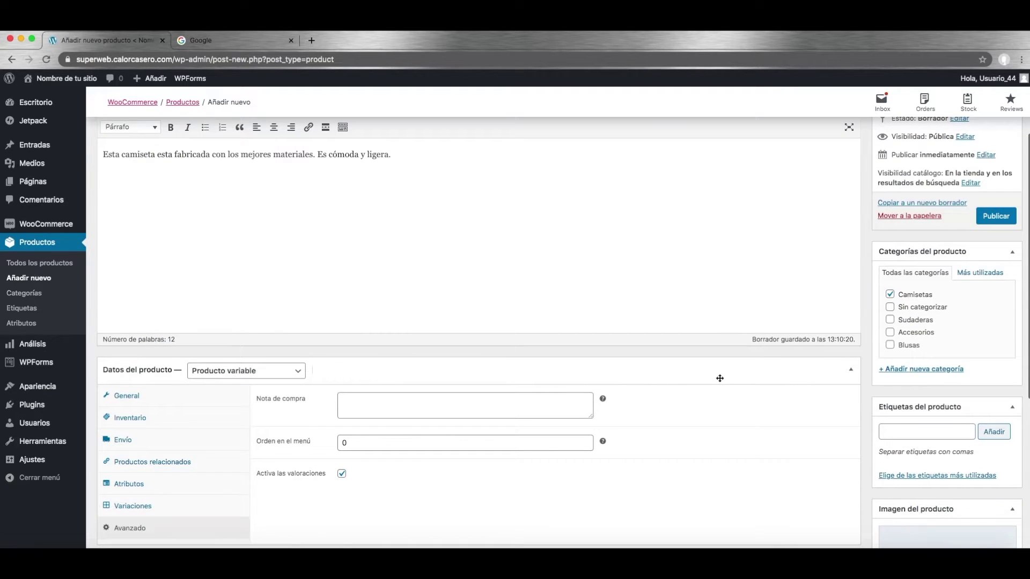
scroll(719, 381, down, 6)
scroll(719, 377, down, 1)
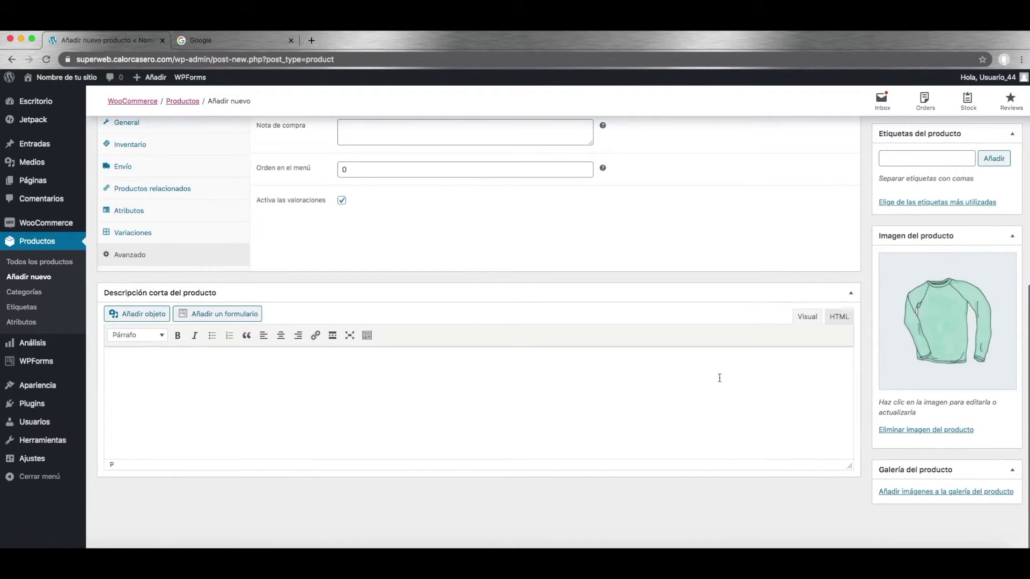
click(904, 494)
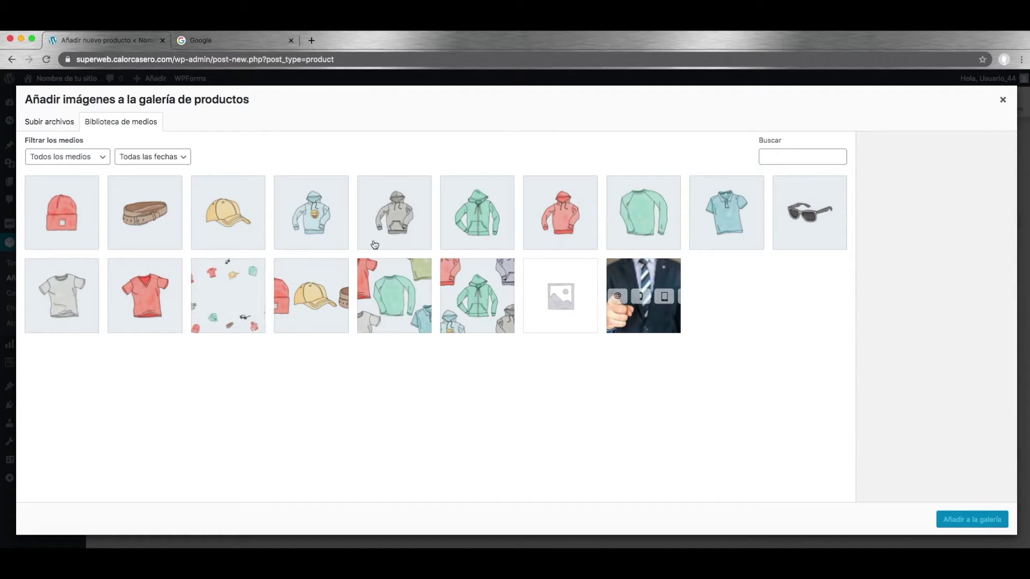
click(755, 215)
click(640, 217)
click(564, 217)
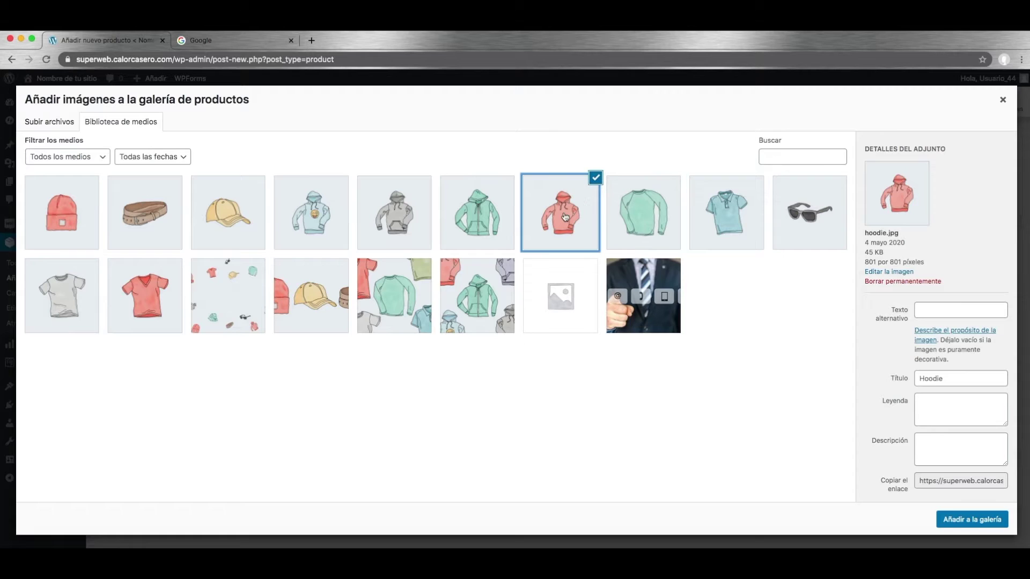
click(661, 212)
click(708, 210)
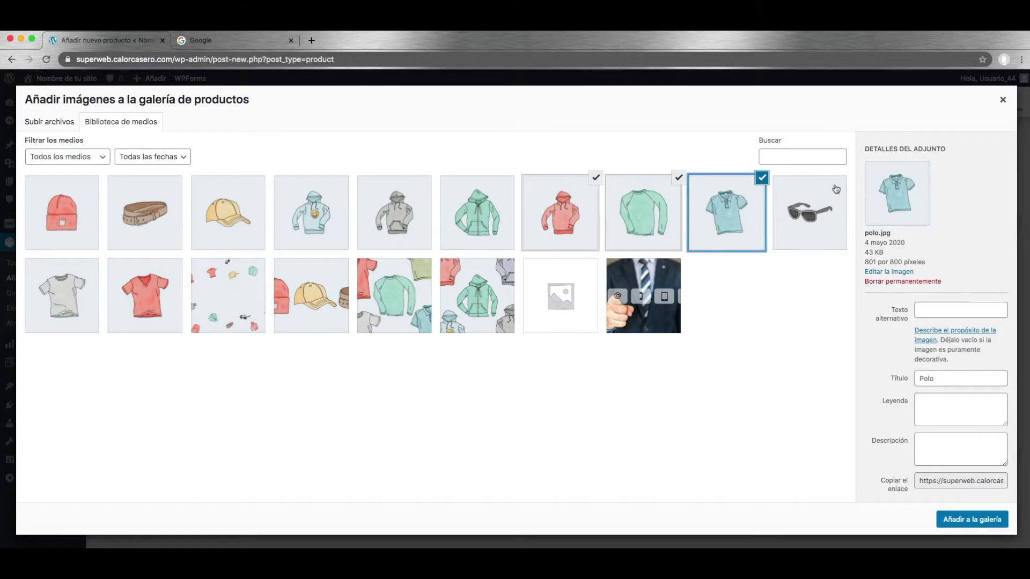
click(678, 178)
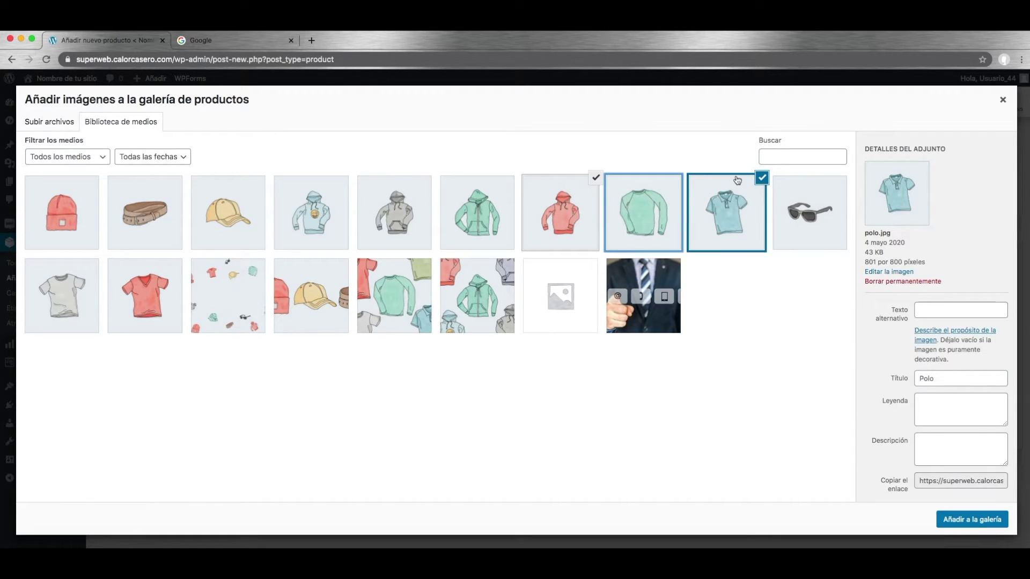
click(759, 180)
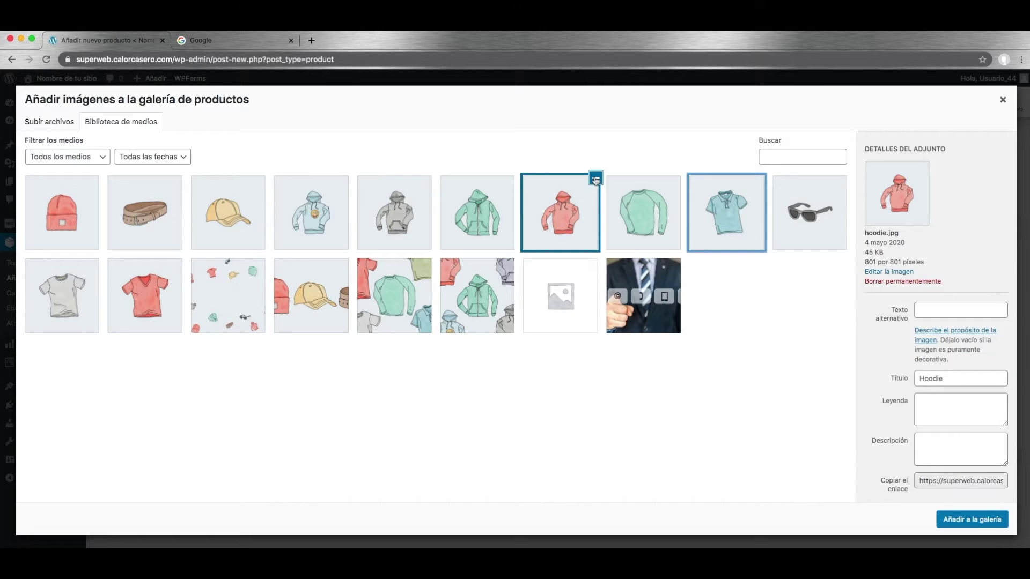
click(624, 226)
click(565, 217)
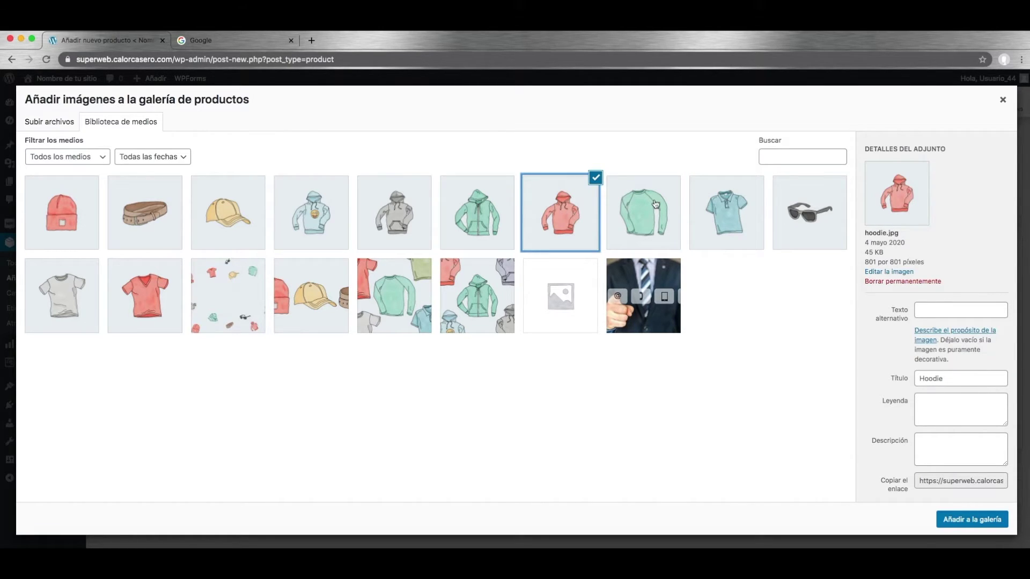
key(Right)
key(Right)
click(1003, 102)
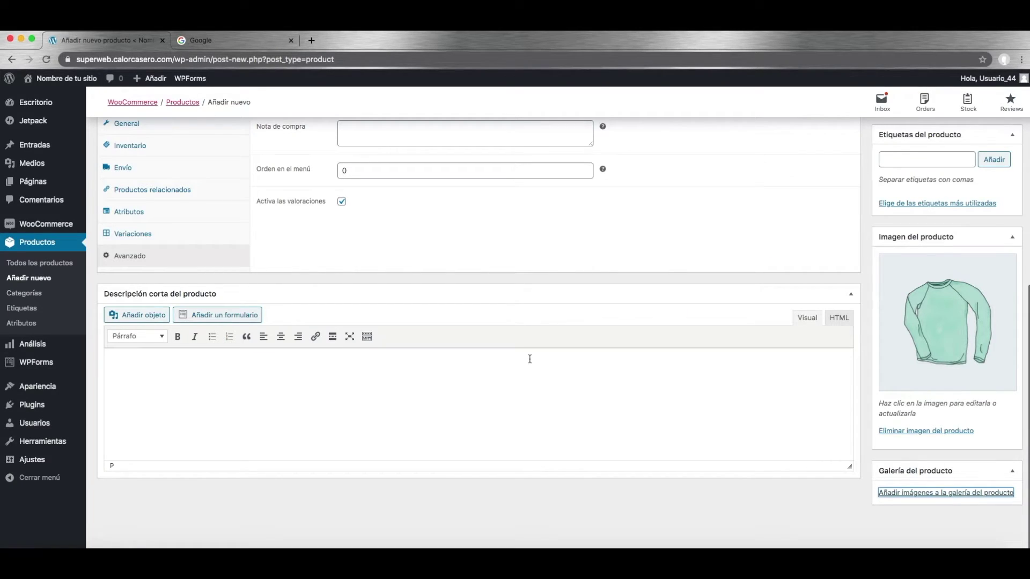
Step: Save the Camiseta product as a draft and open its storefront preview
scroll(530, 359, up, 10)
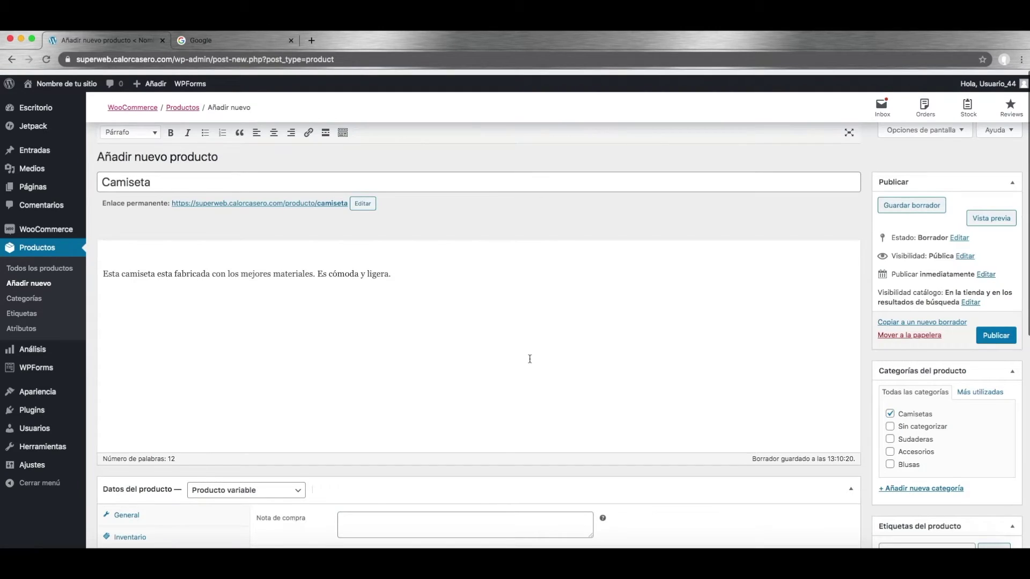
click(909, 200)
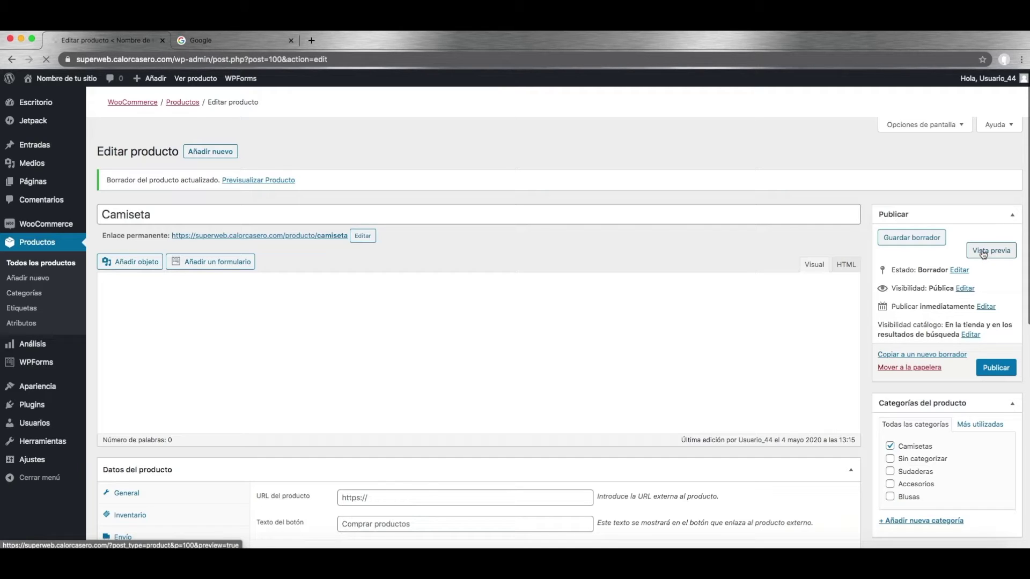
click(983, 253)
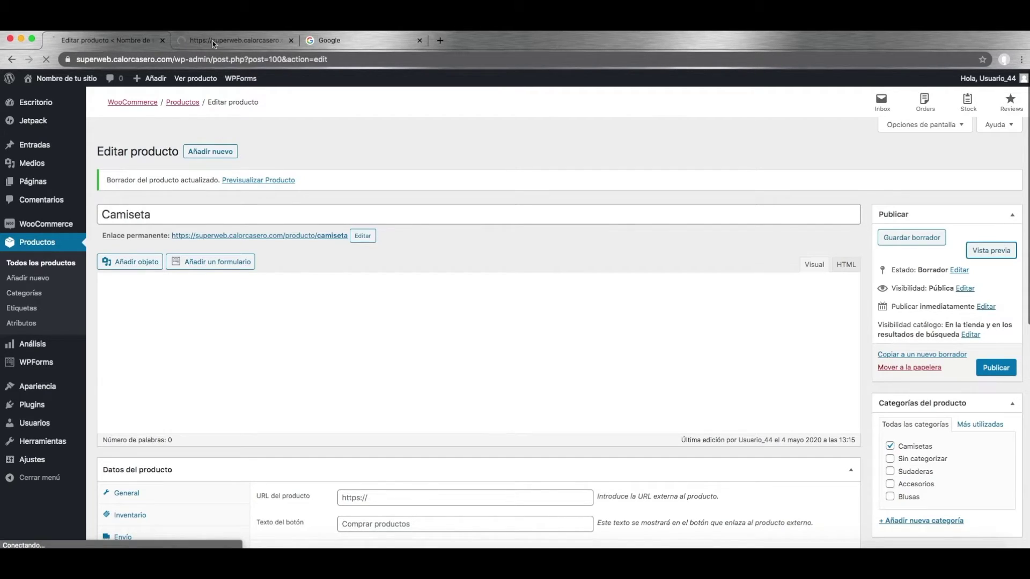
click(213, 42)
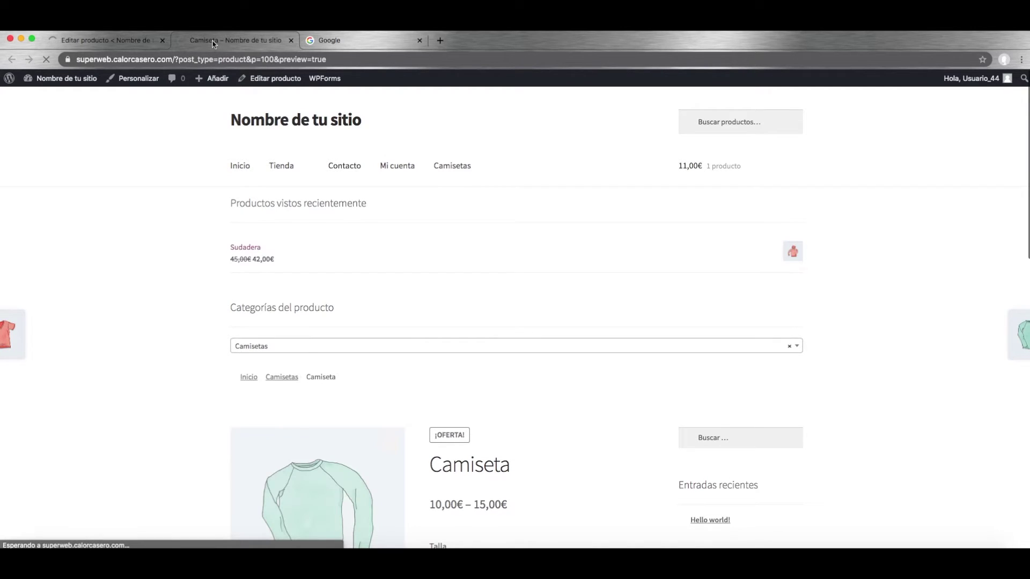
Step: View the Camiseta product image enlarged in the preview and return to the product page
scroll(223, 232, down, 3)
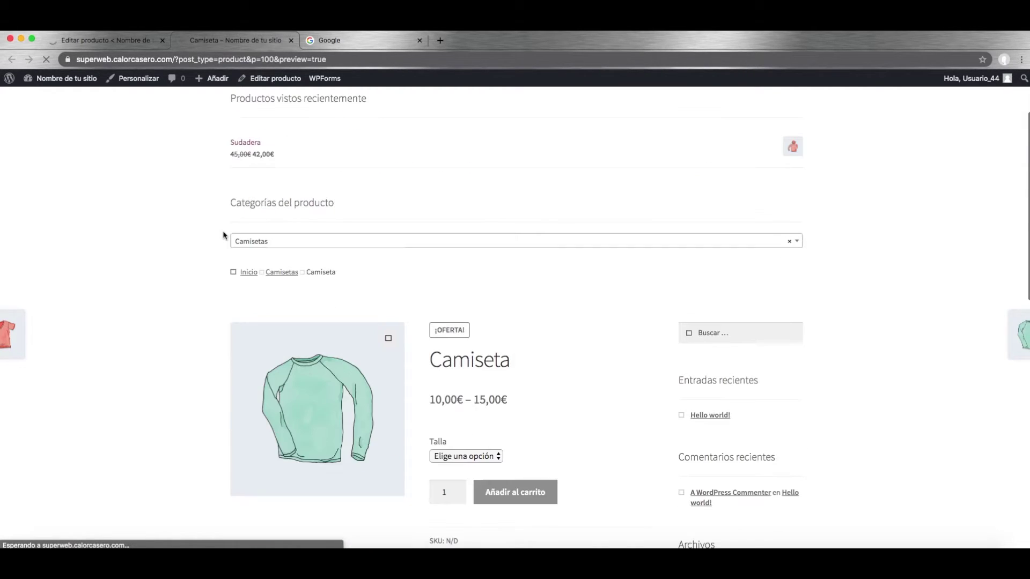
scroll(223, 235, down, 3)
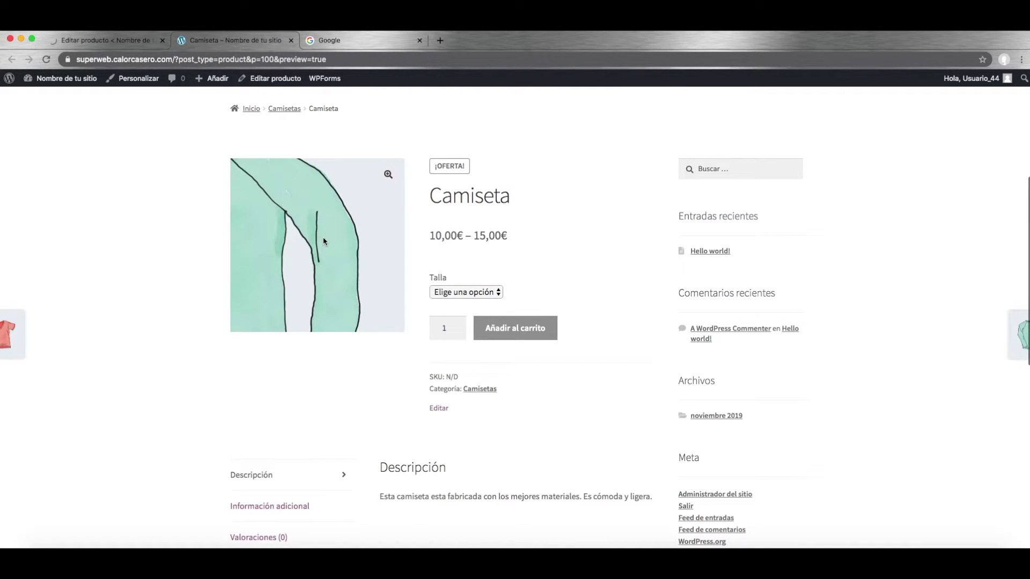
click(389, 177)
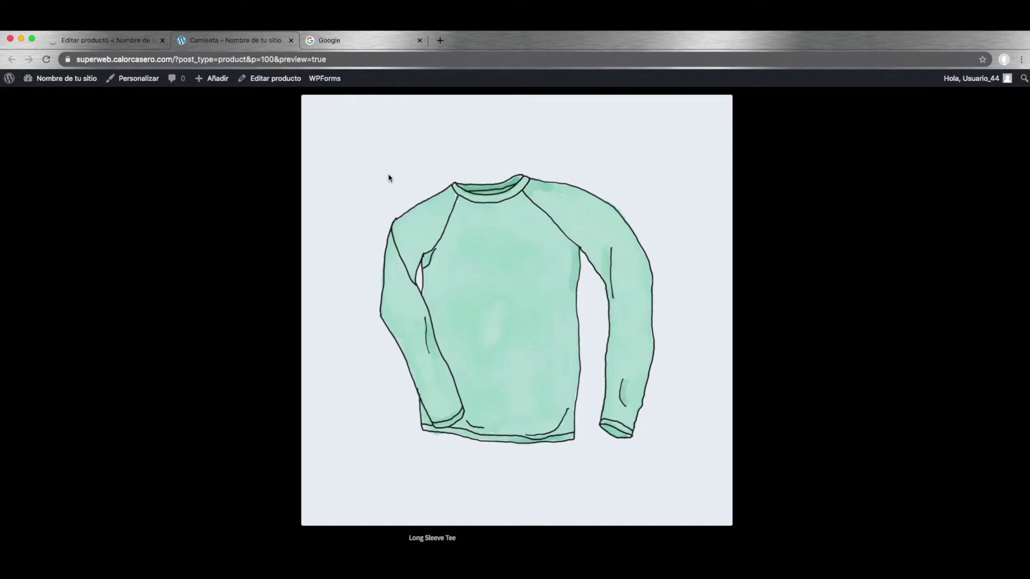
click(227, 218)
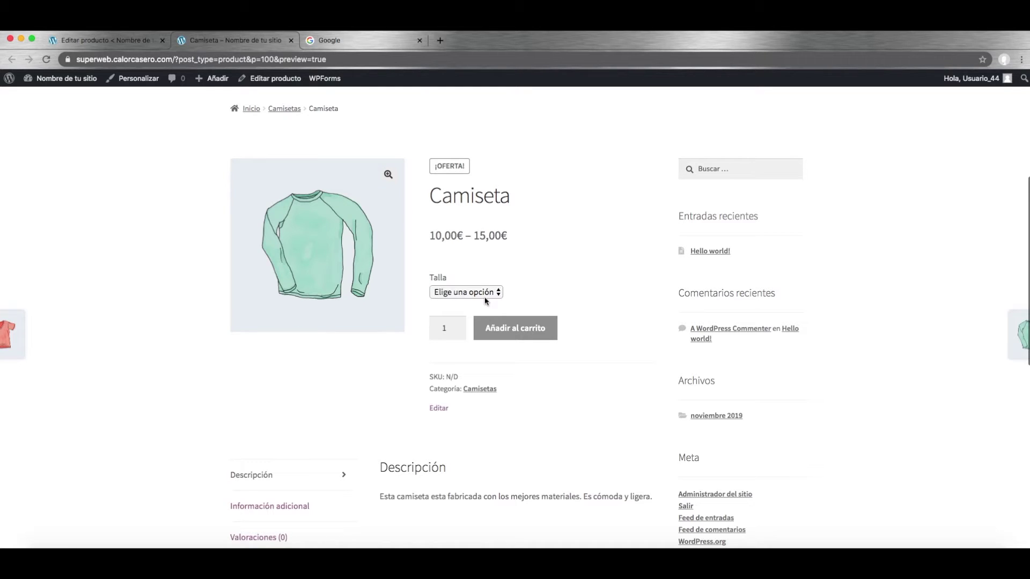
Step: Check the product's price range, then choose size S and review its variation description and sale price
drag(430, 235, 507, 236)
click(504, 237)
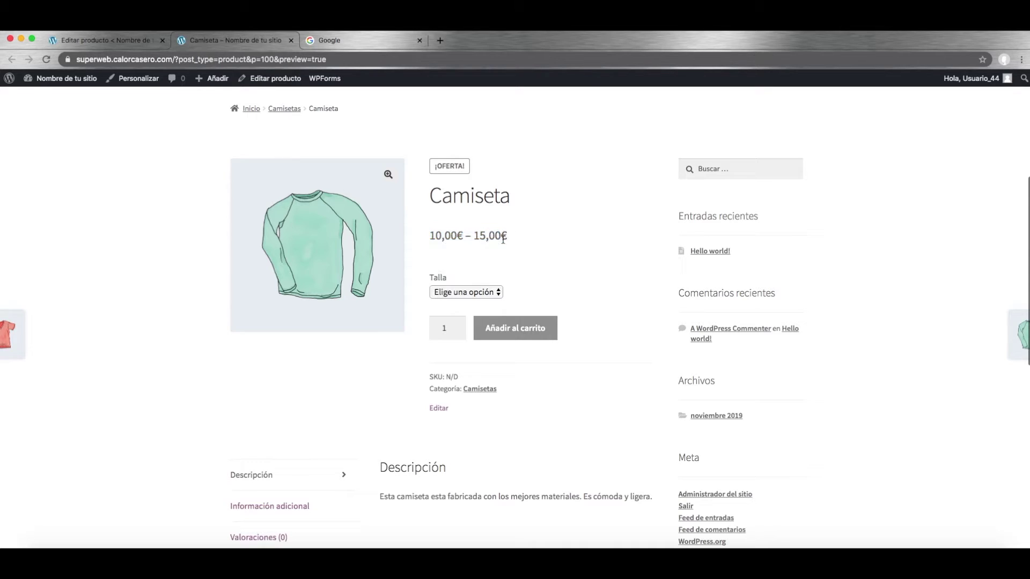
click(493, 294)
click(475, 304)
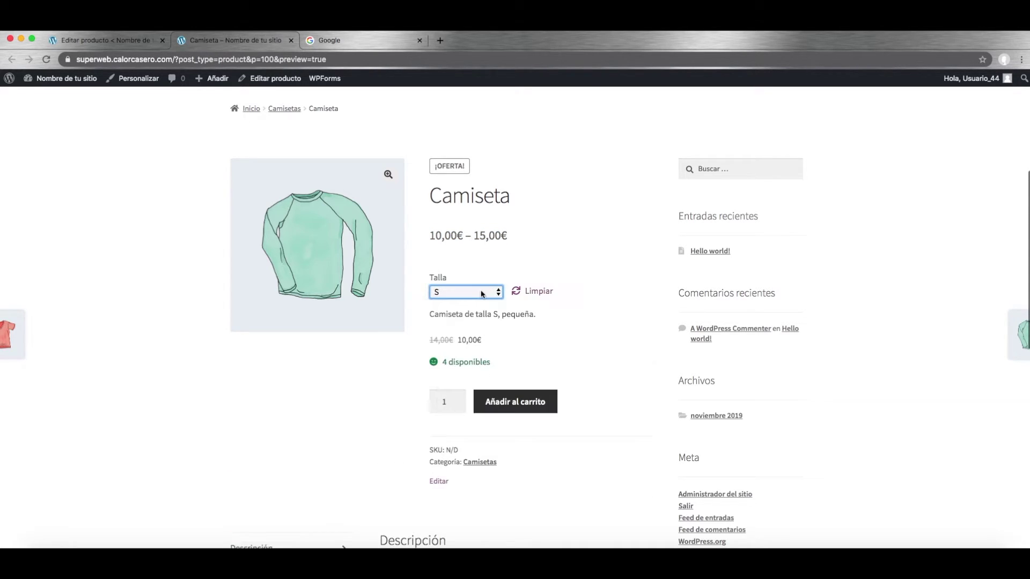
click(445, 314)
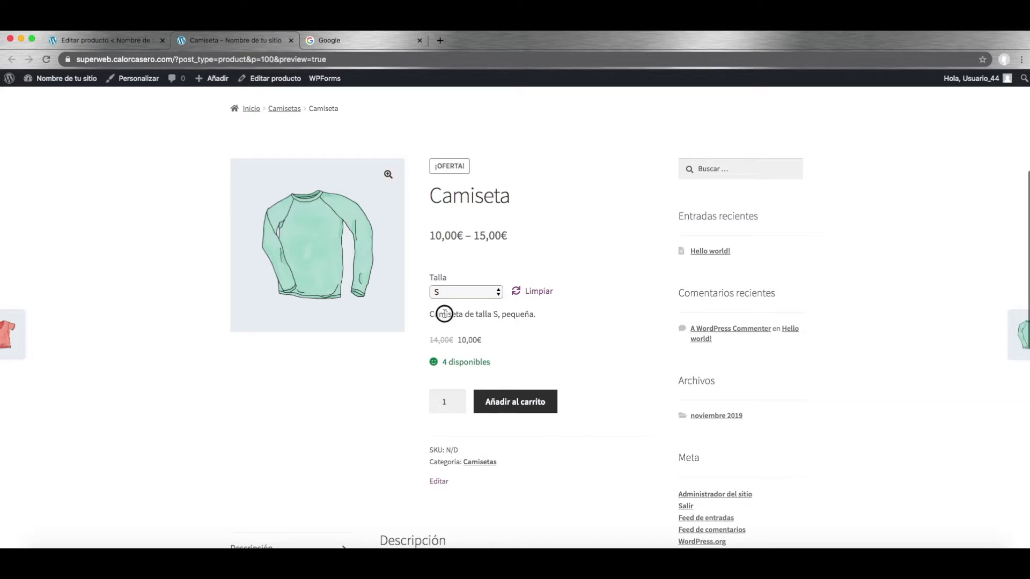
drag(444, 314, 531, 324)
click(503, 327)
drag(459, 340, 481, 340)
Step: Switch the Talla option through M, L and XL to check the price of each variation
click(474, 293)
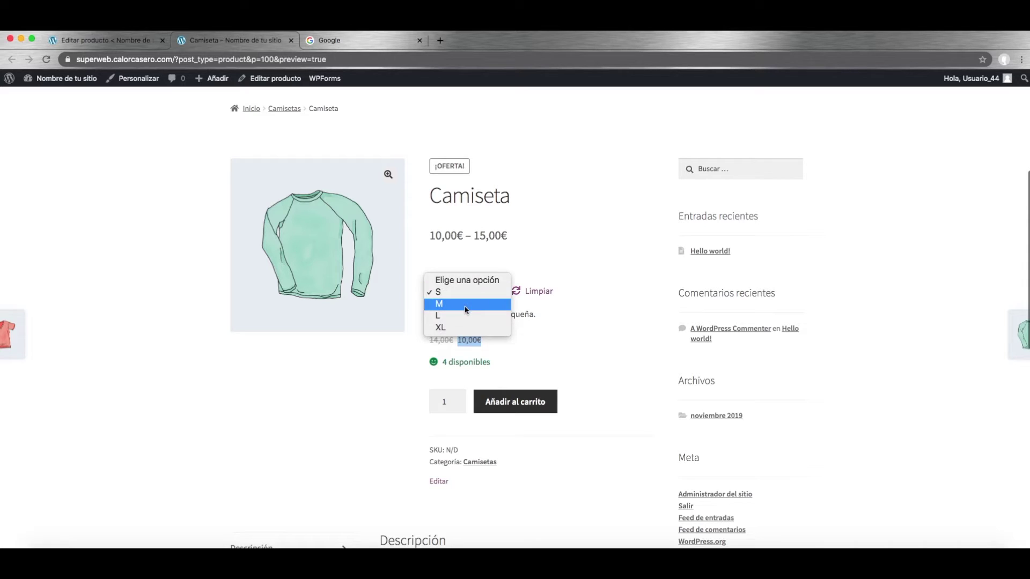
click(465, 305)
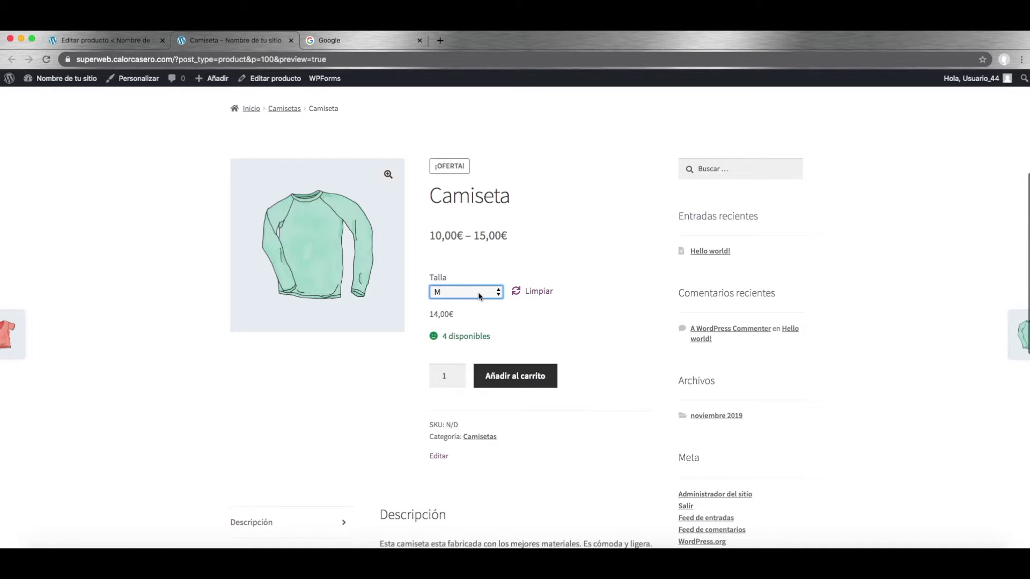
drag(425, 322, 427, 516)
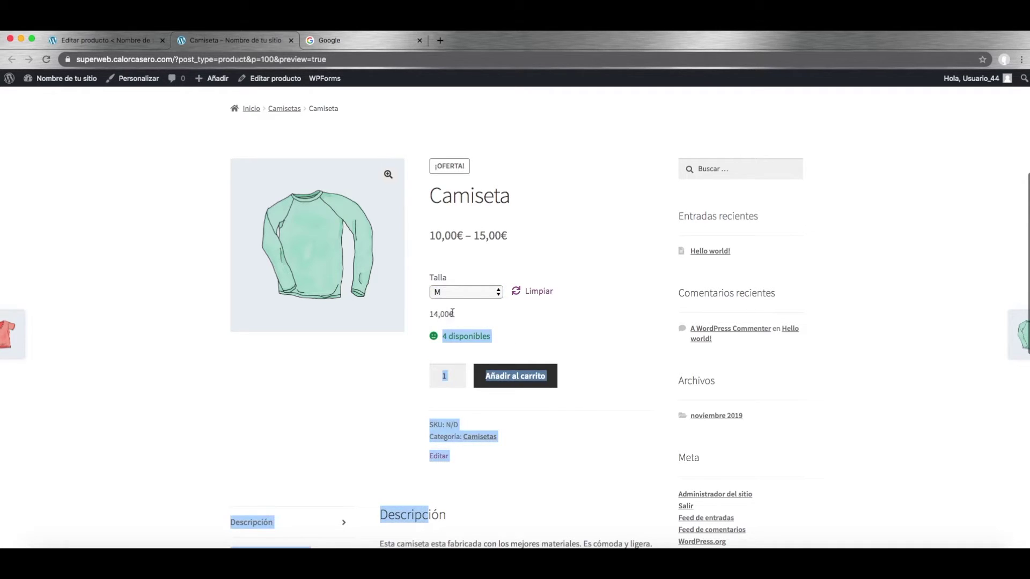
click(473, 289)
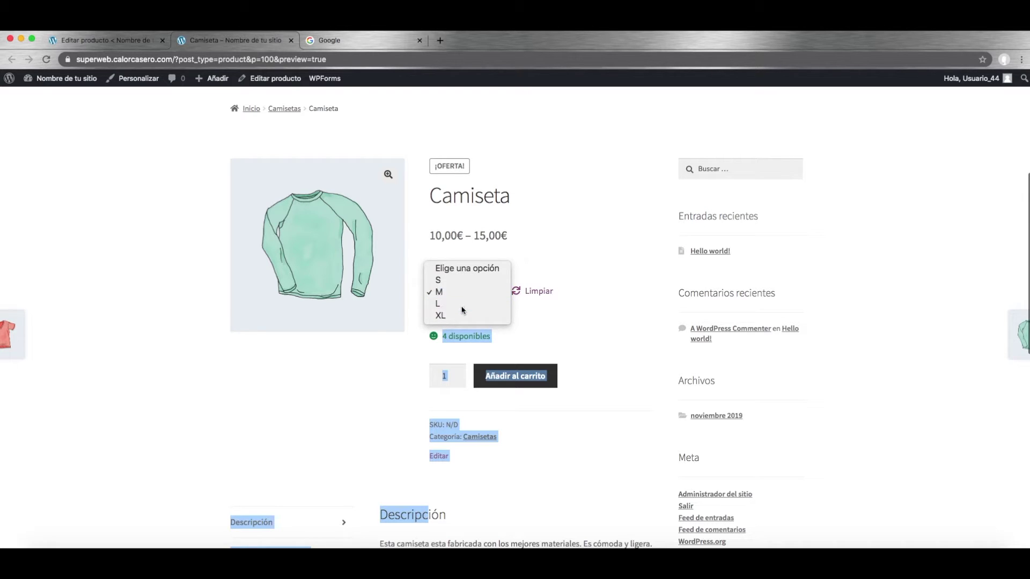
click(464, 303)
click(493, 320)
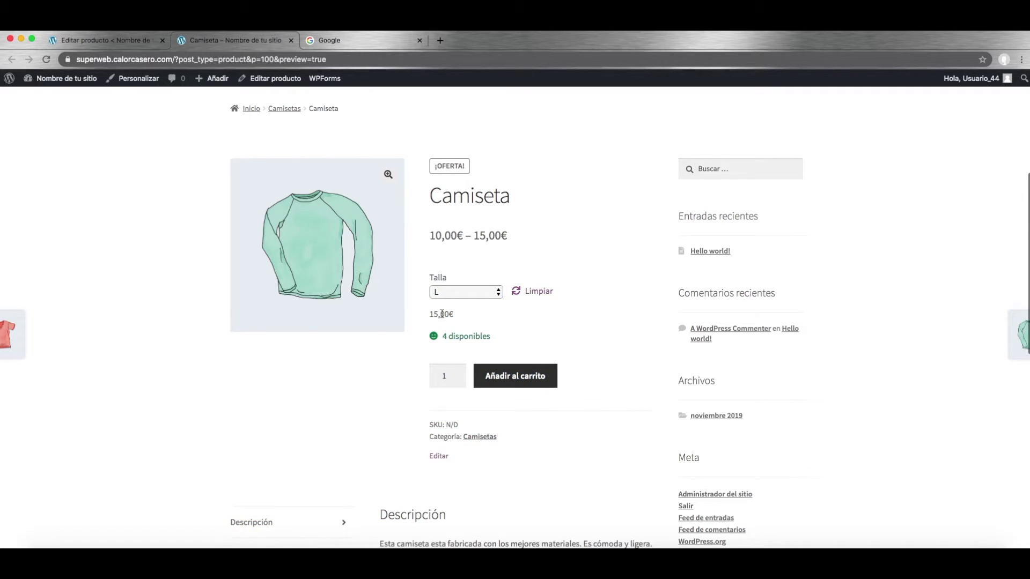
click(479, 294)
click(469, 305)
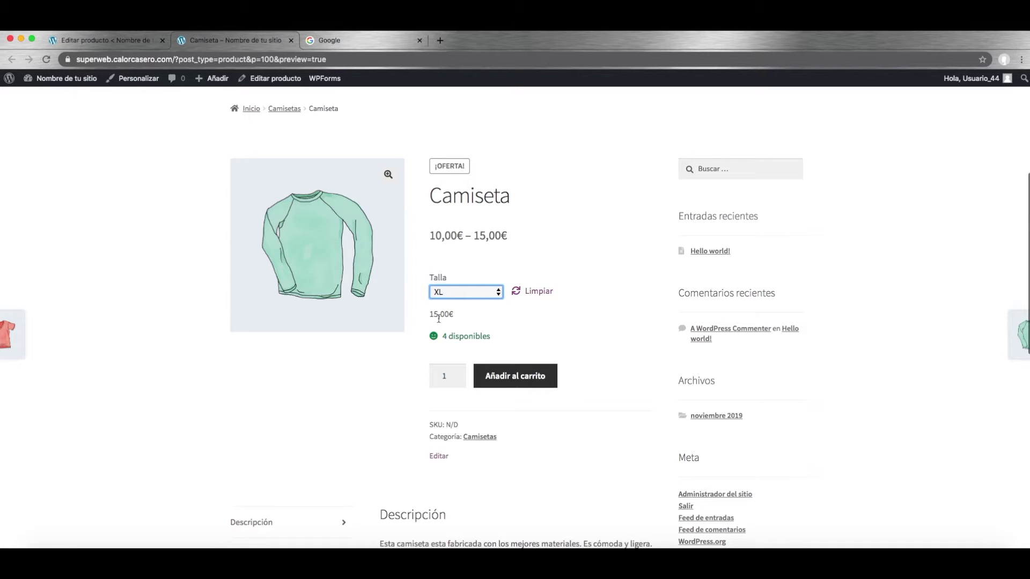
Step: Read the product's description and examine the sizes under Información adicional
scroll(453, 372, down, 1)
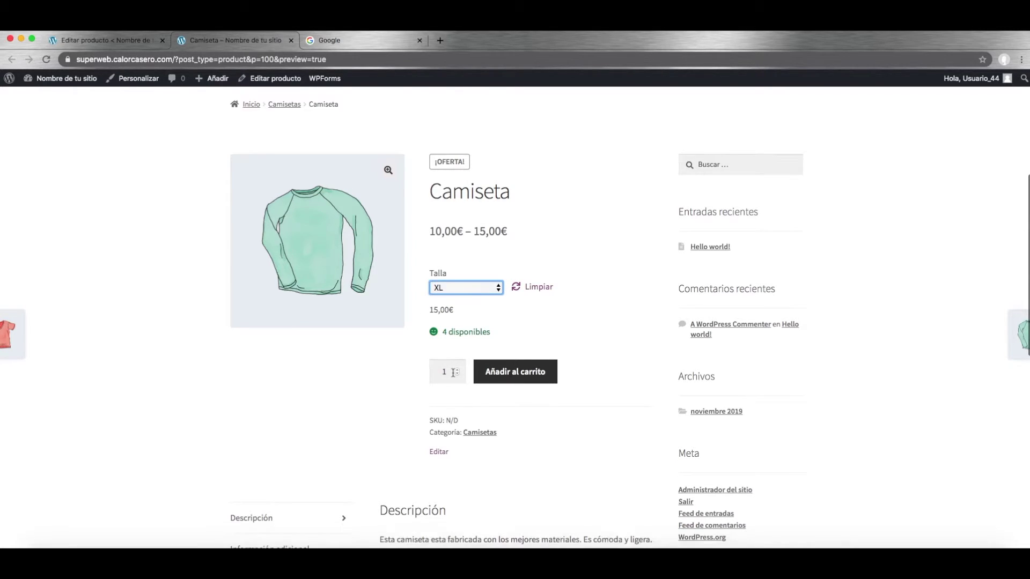
scroll(454, 373, down, 5)
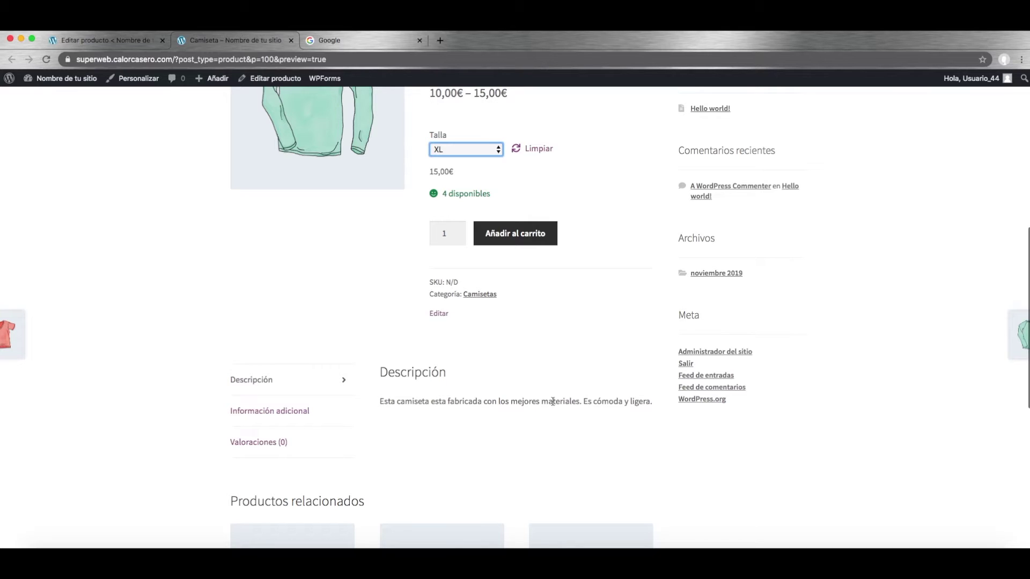
click(285, 411)
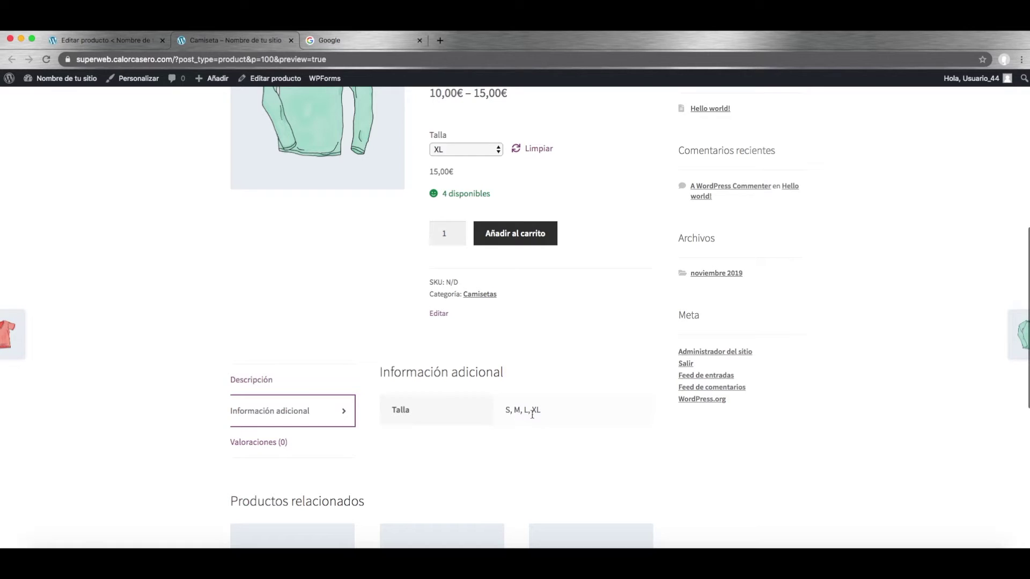
scroll(300, 413, down, 2)
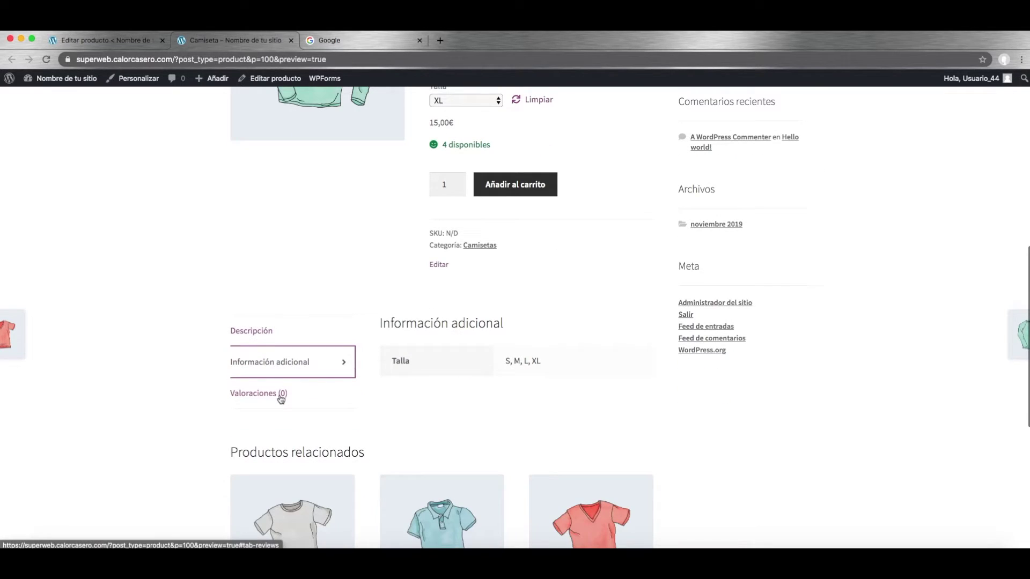
Step: Examine the Valoraciones section with its review form and the related products below it
click(281, 395)
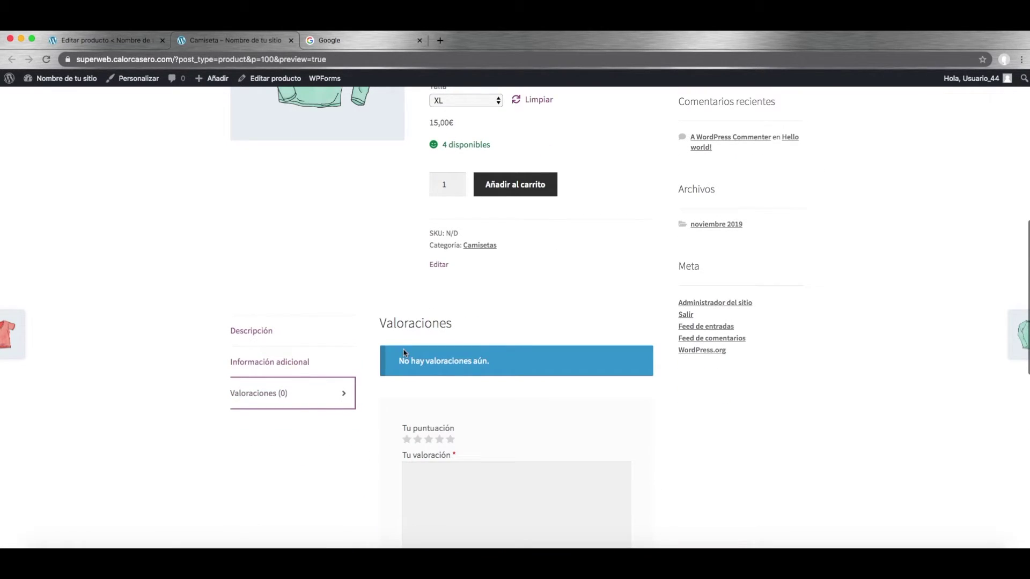
scroll(429, 402, down, 3)
scroll(450, 391, down, 3)
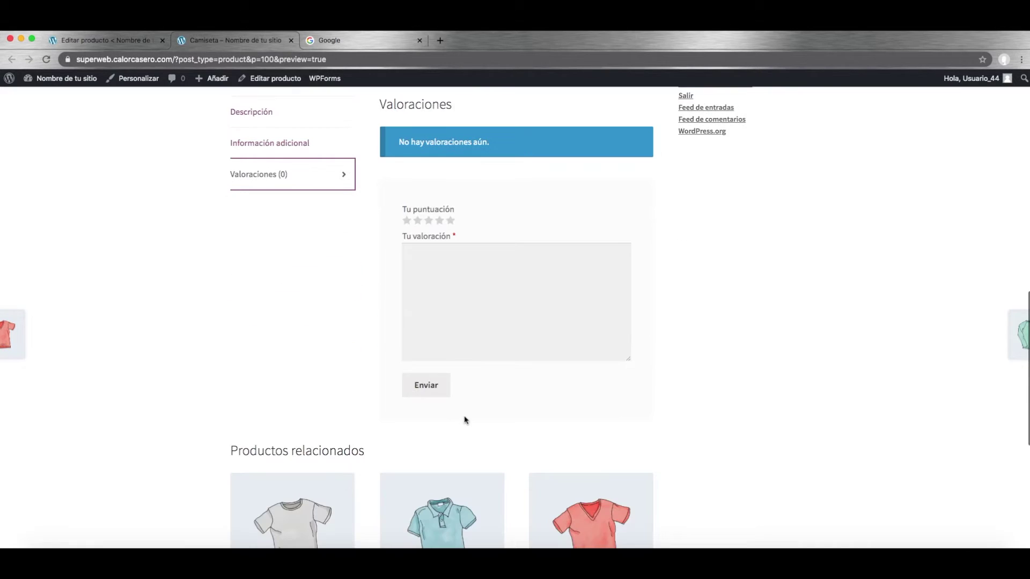
scroll(465, 418, up, 10)
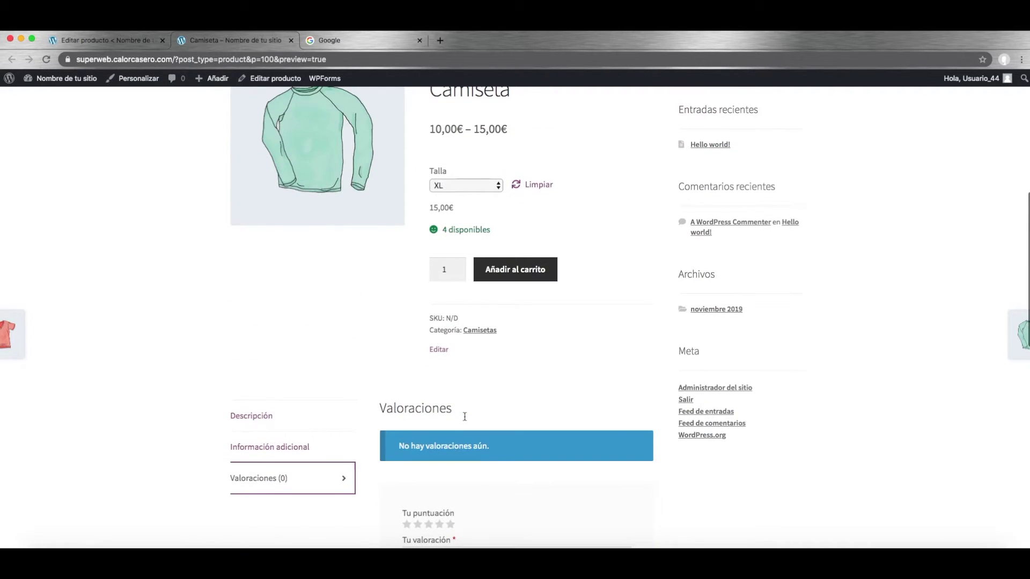
scroll(464, 417, down, 15)
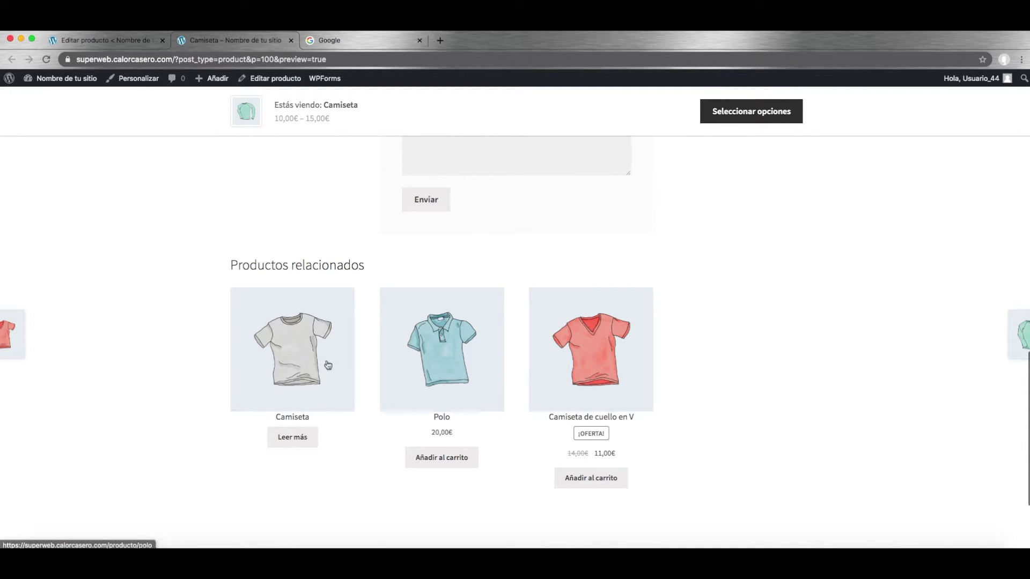
scroll(358, 348, up, 15)
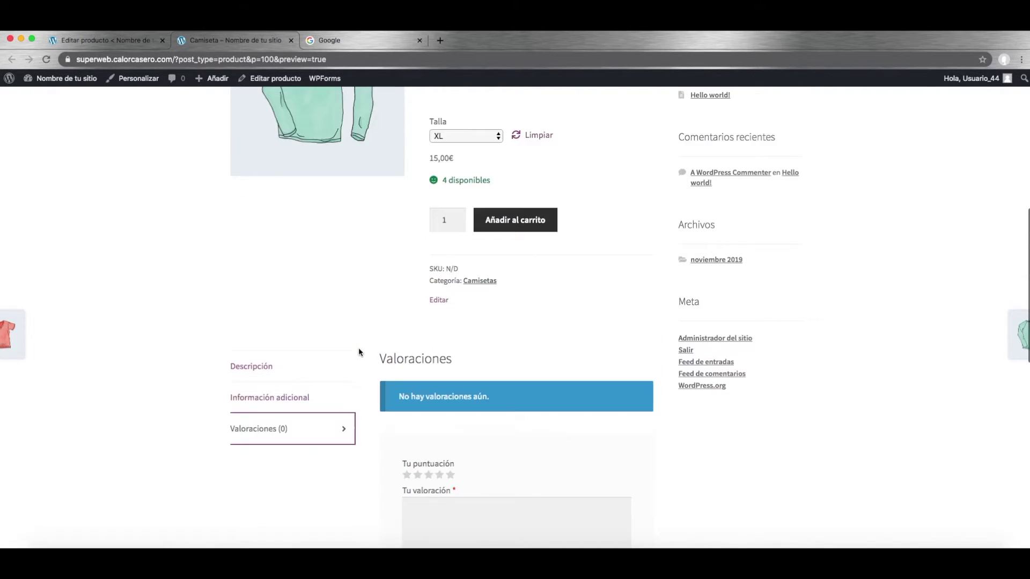
Step: Review the Camiseta's ¡OFERTA! label and choose size S to check that variation's sale price
scroll(358, 348, up, 5)
scroll(520, 369, down, 2)
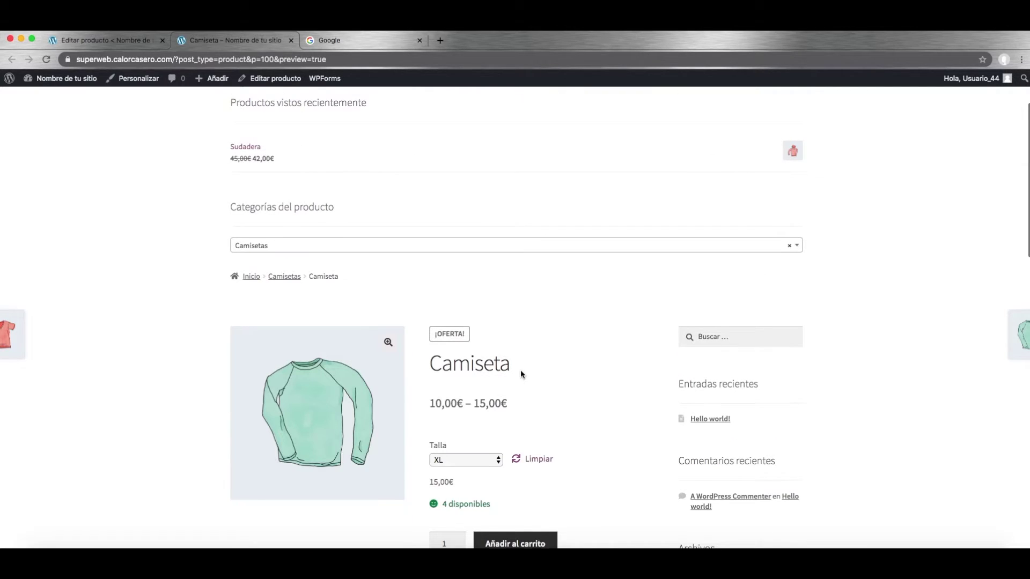
scroll(521, 374, down, 3)
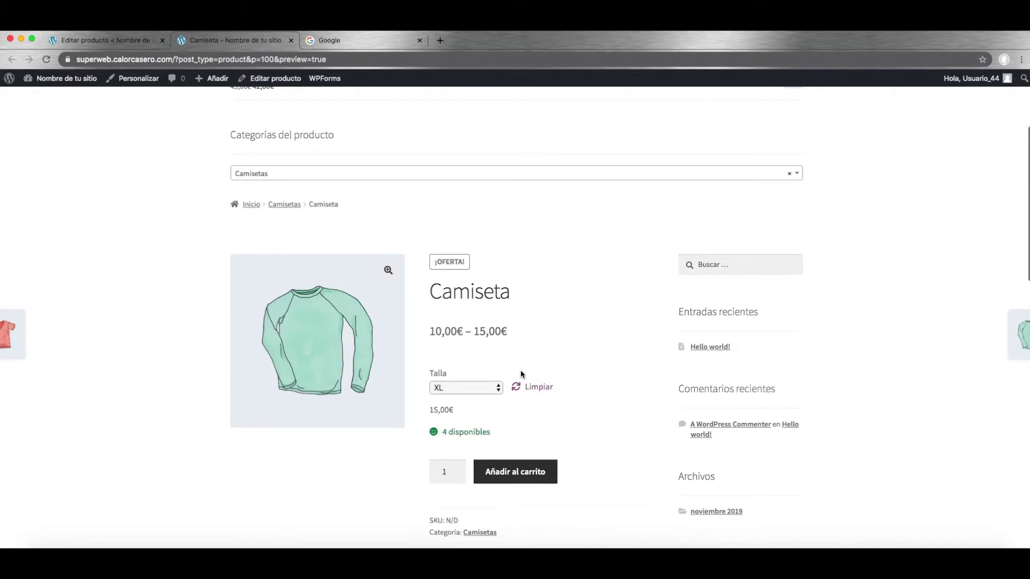
drag(435, 263, 468, 267)
click(456, 388)
click(455, 353)
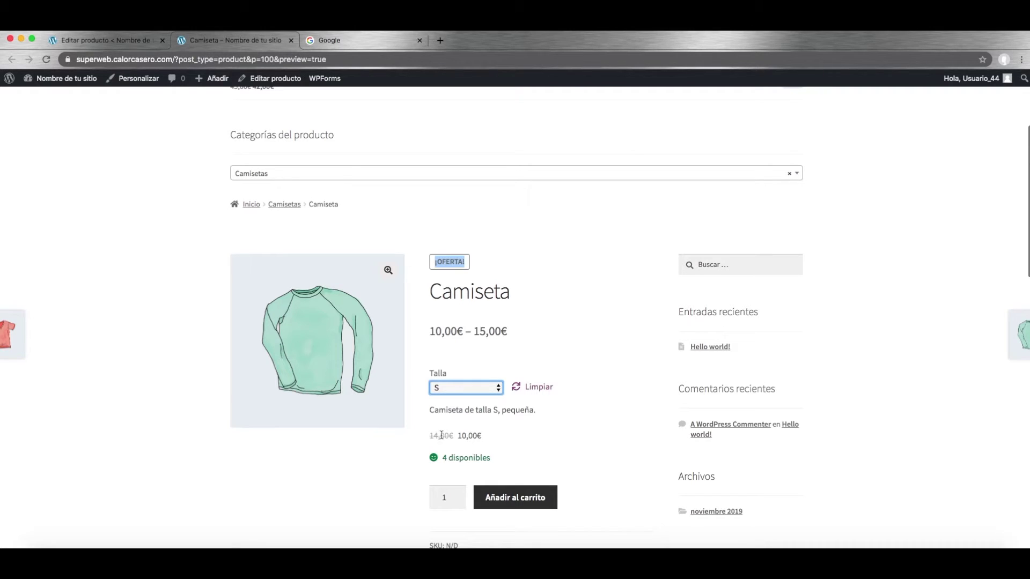
Step: Open the store's Inicio page and look over its whole content down to the footer
scroll(235, 136, up, 3)
scroll(235, 136, up, 1)
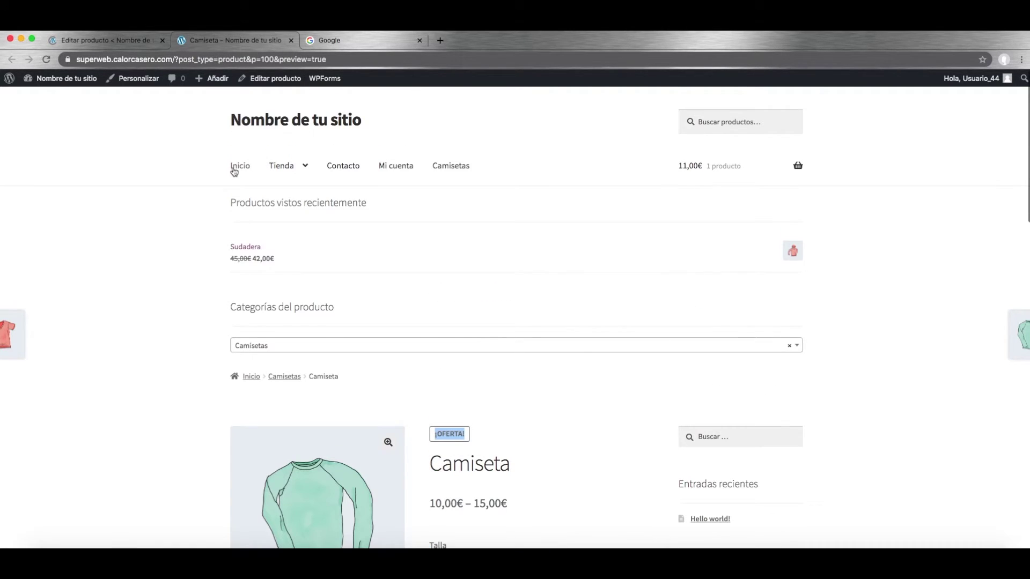
click(234, 171)
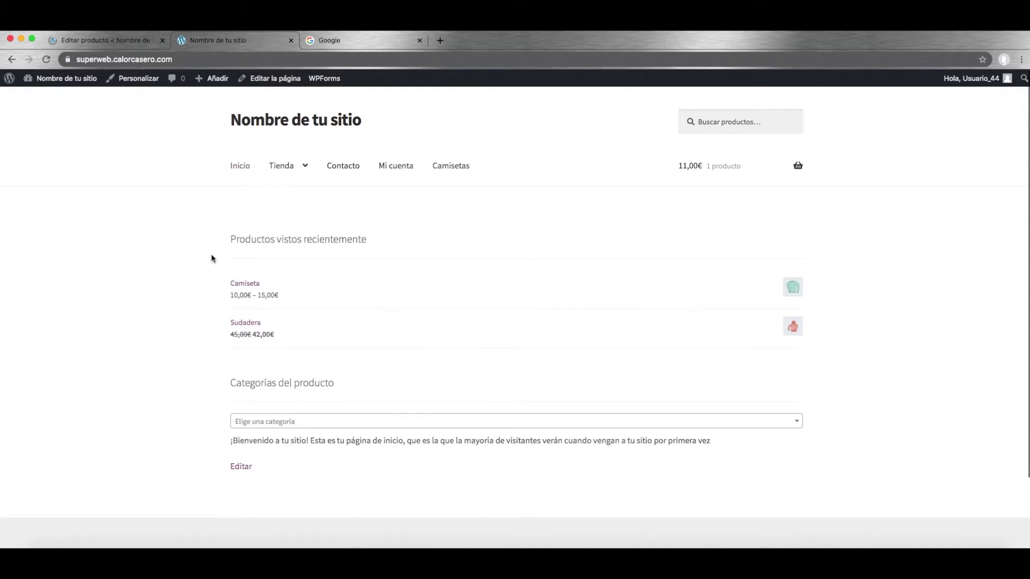
scroll(212, 258, down, 2)
scroll(211, 259, down, 2)
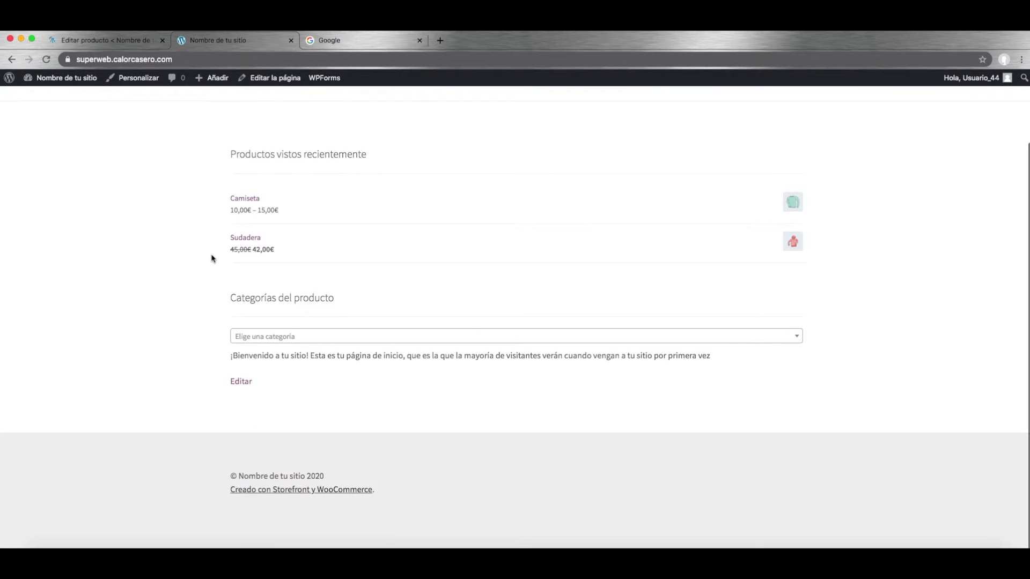
scroll(212, 258, up, 2)
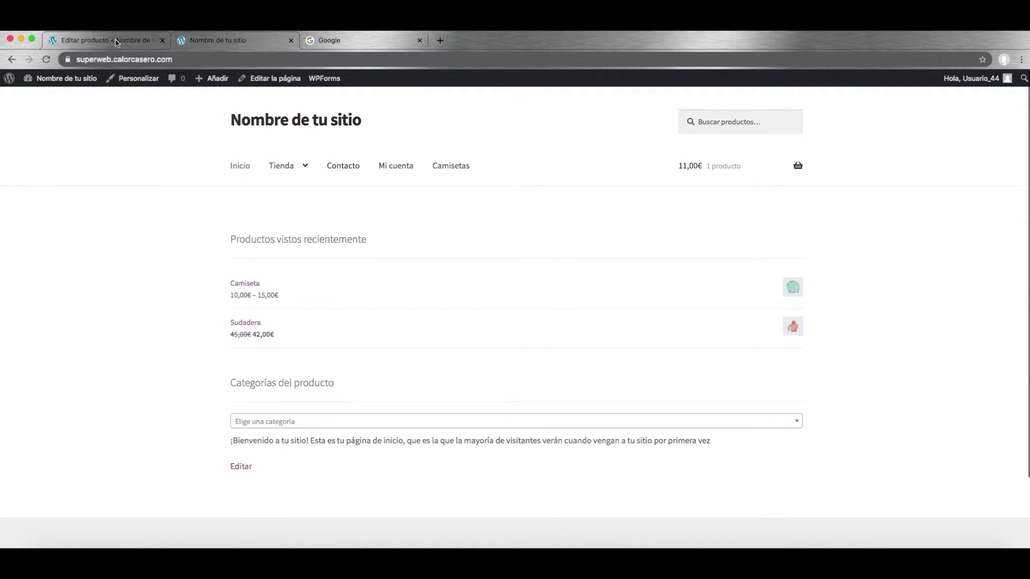
Step: Open the Tienda page, examine the product listing, and return to the Inicio page
click(279, 166)
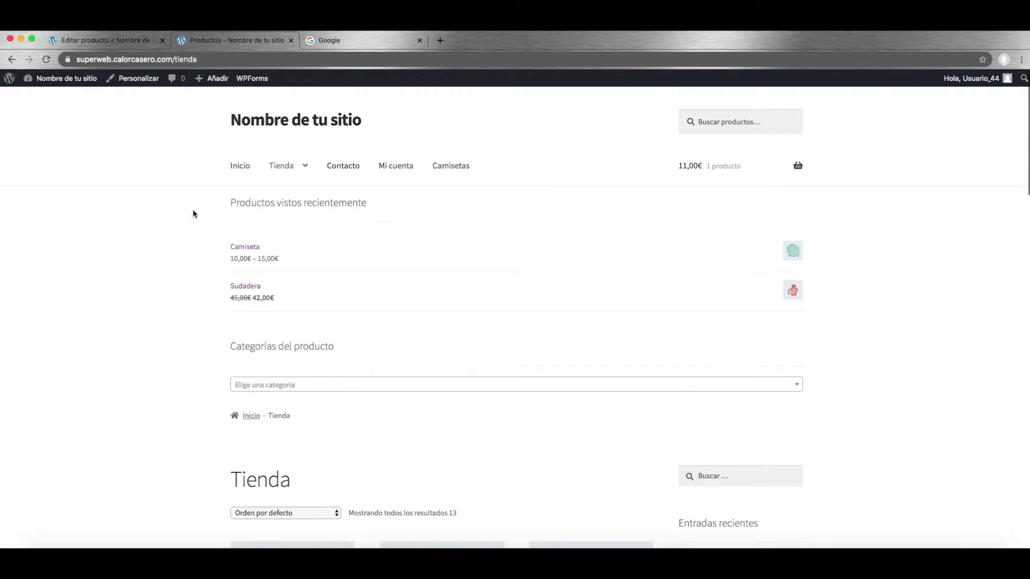
scroll(206, 290, down, 2)
scroll(206, 290, down, 5)
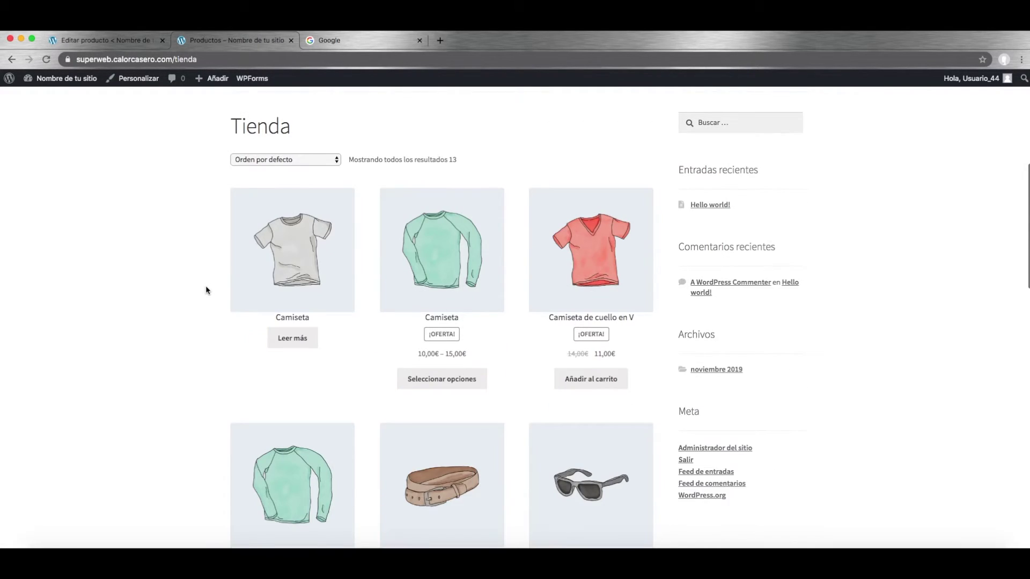
scroll(206, 290, down, 3)
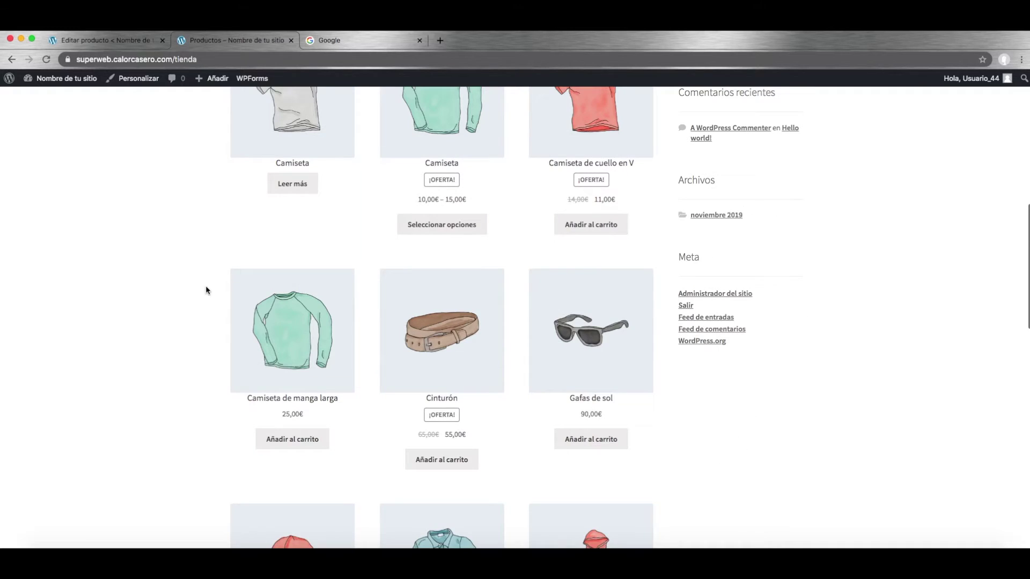
scroll(206, 291, down, 9)
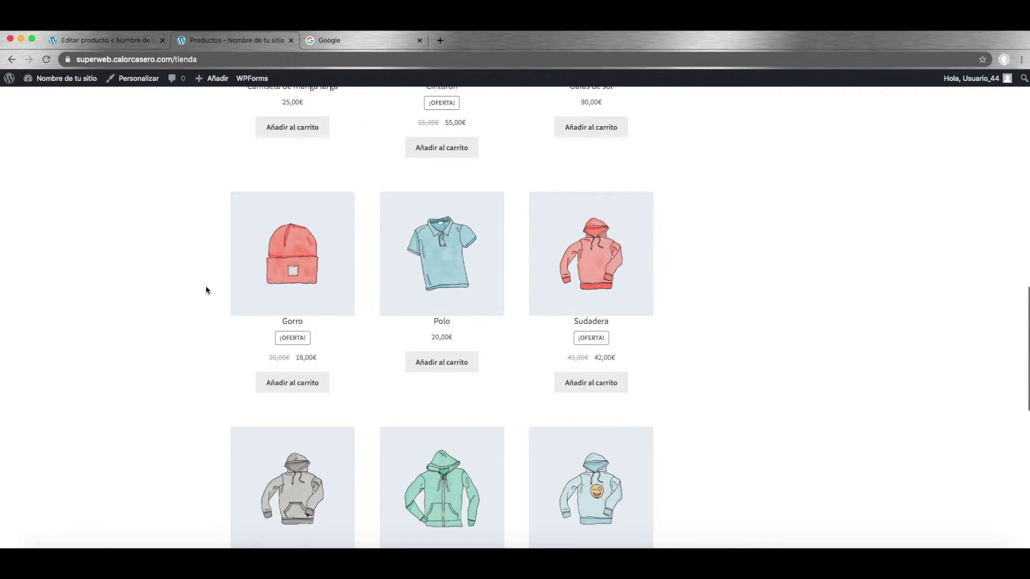
scroll(205, 291, down, 2)
scroll(173, 298, up, 15)
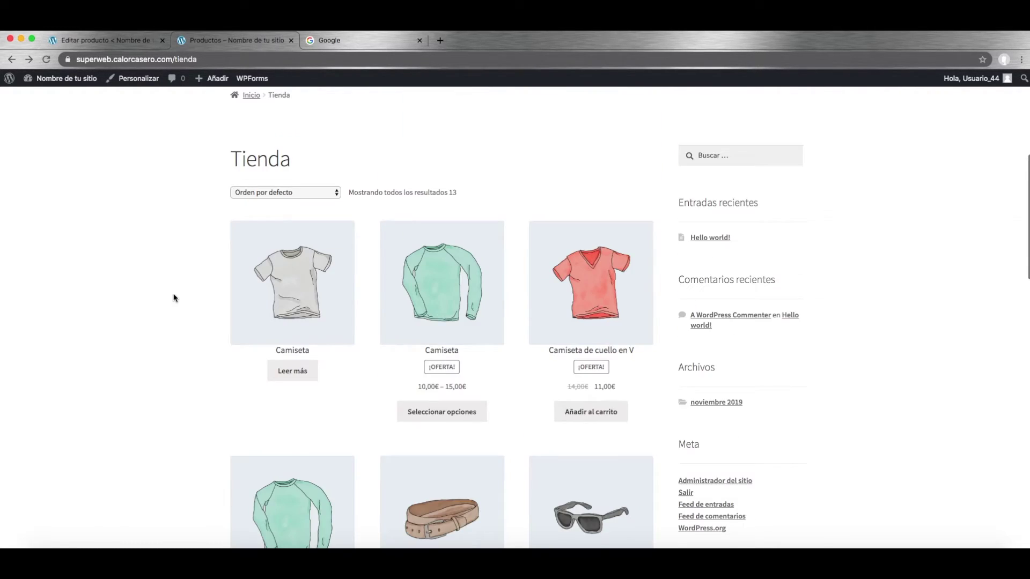
scroll(173, 298, up, 6)
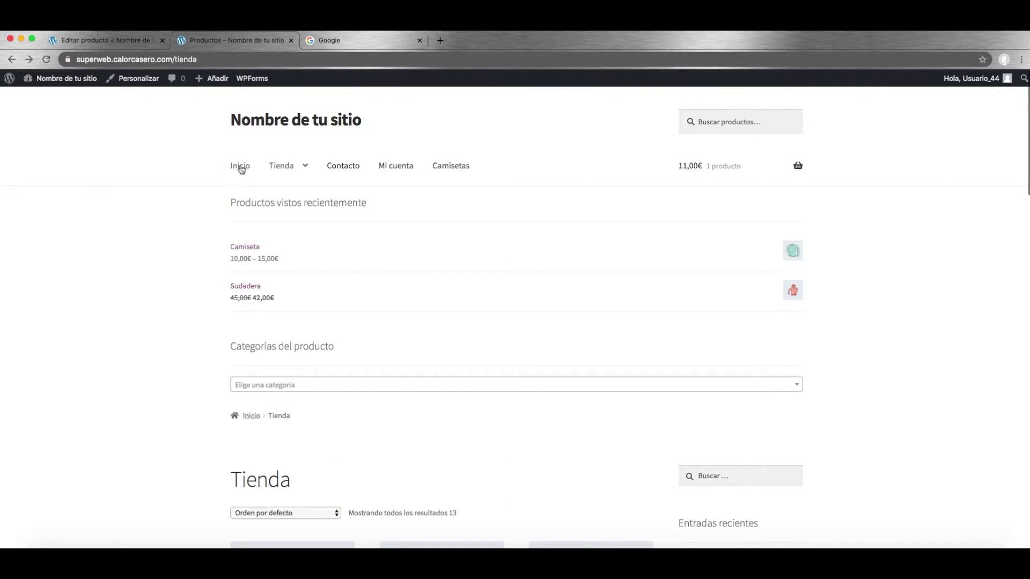
click(239, 166)
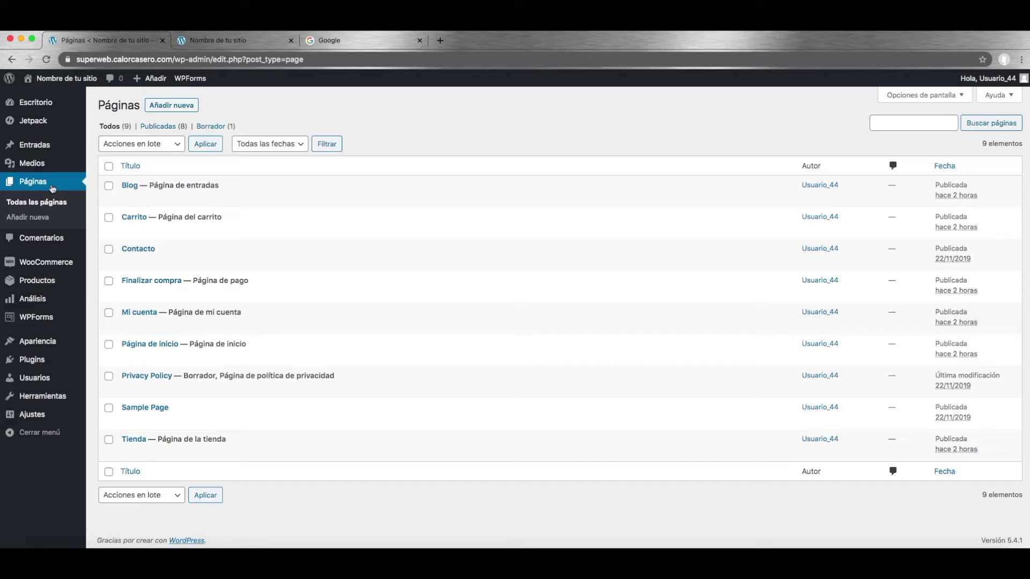
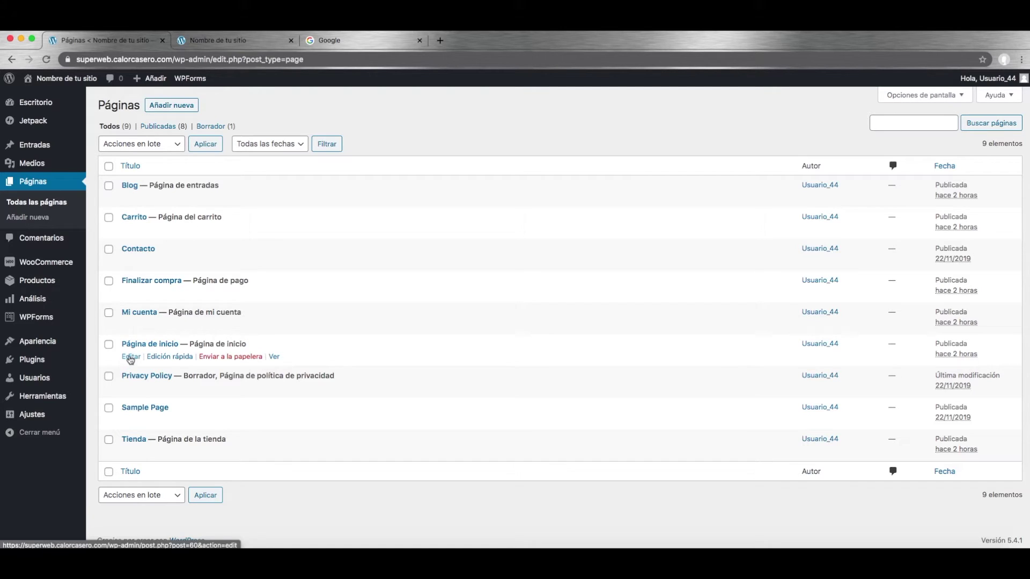
Step: Open Página de inicio for editing and change its title to "Bienvenido a nuestra tienda"
click(130, 356)
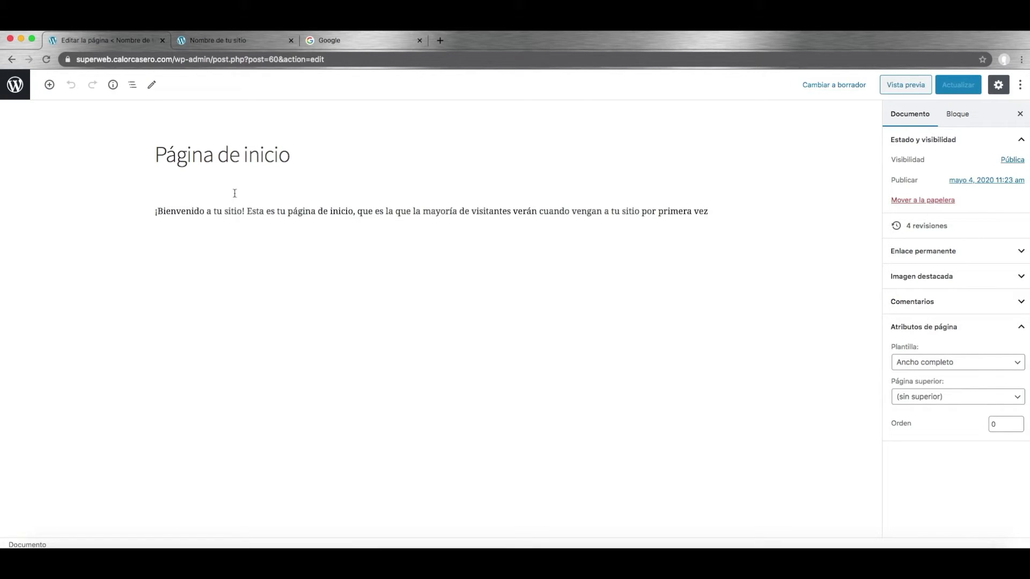
click(230, 155)
triple_click(242, 156)
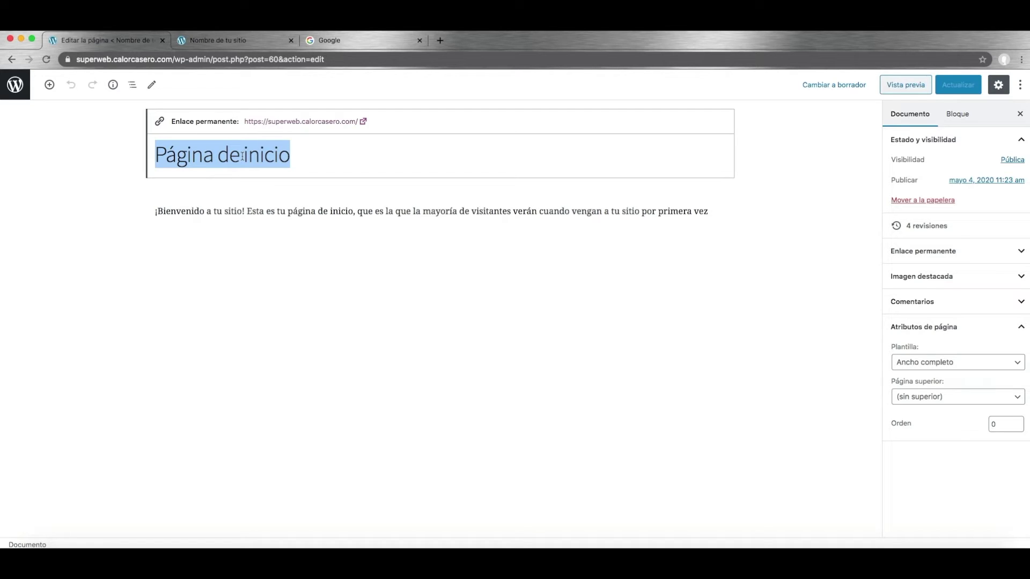
key(BackSpace)
text(Bienvenido)
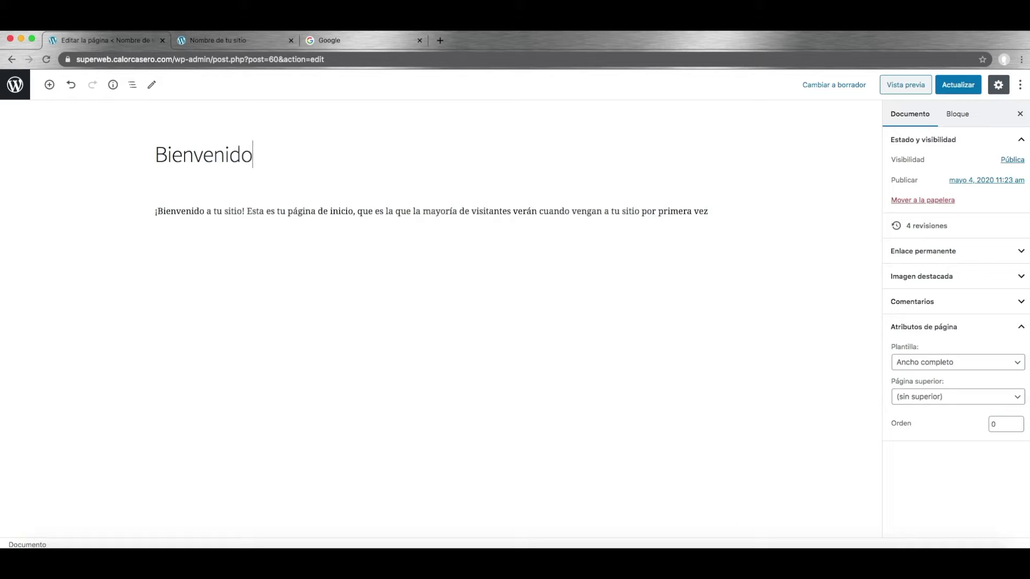
text(a nuestra tienda)
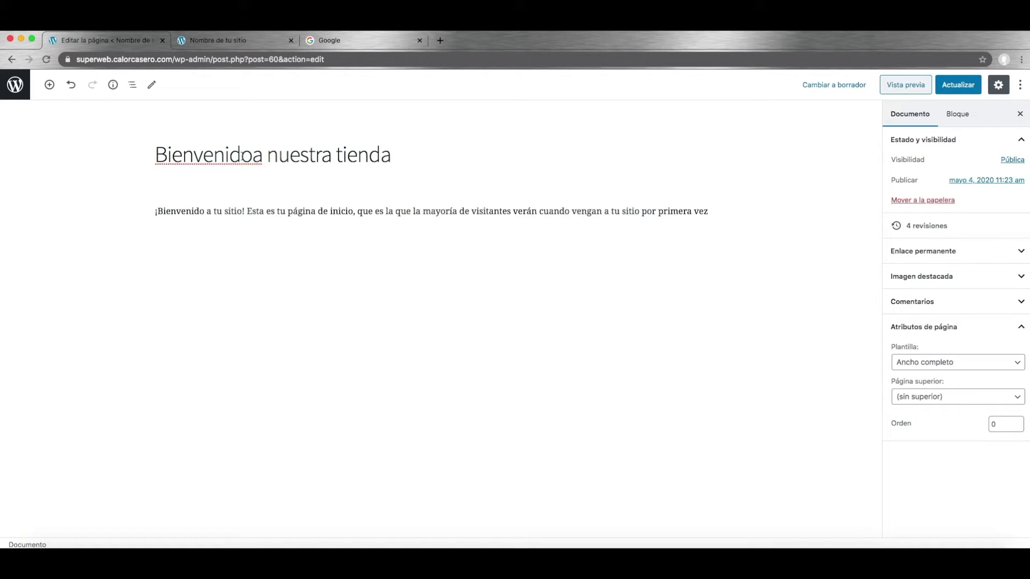
click(258, 156)
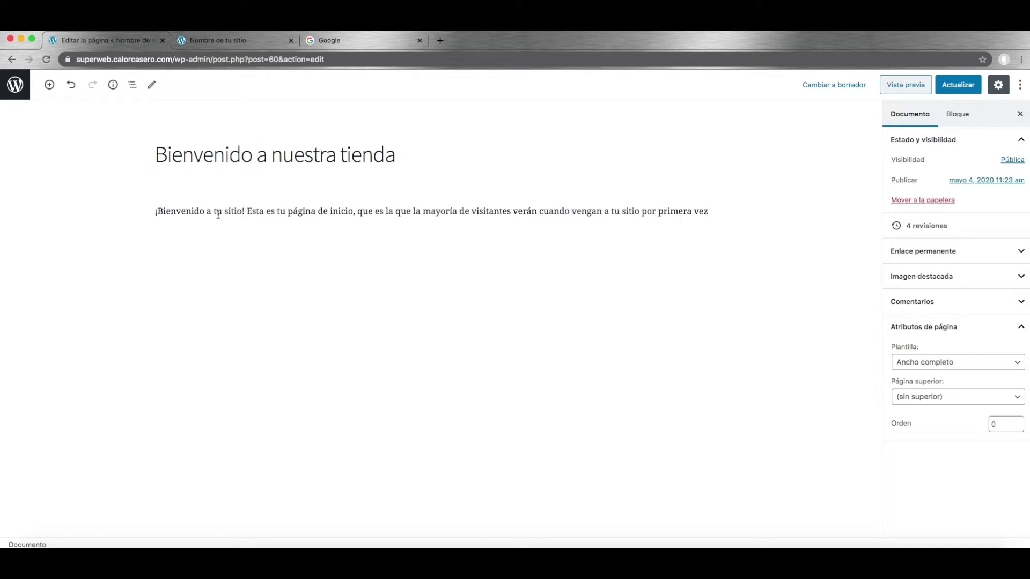
Step: Replace the welcome paragraph with "Aquí podrás encontrar ropa de la mejor calidad. Camisetas, blusas, pantalones, vestidos...etc."
click(238, 211)
double_click(238, 211)
click(238, 211)
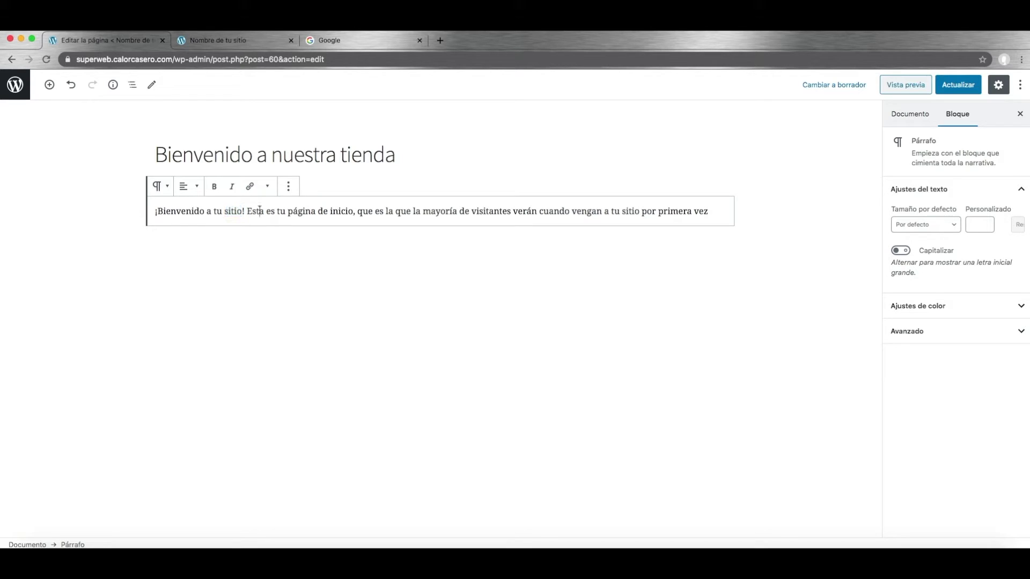
triple_click(287, 211)
text(Aquí podrás encontrar ropa de la mejor calidad. Camisetas, )
text(blusas,)
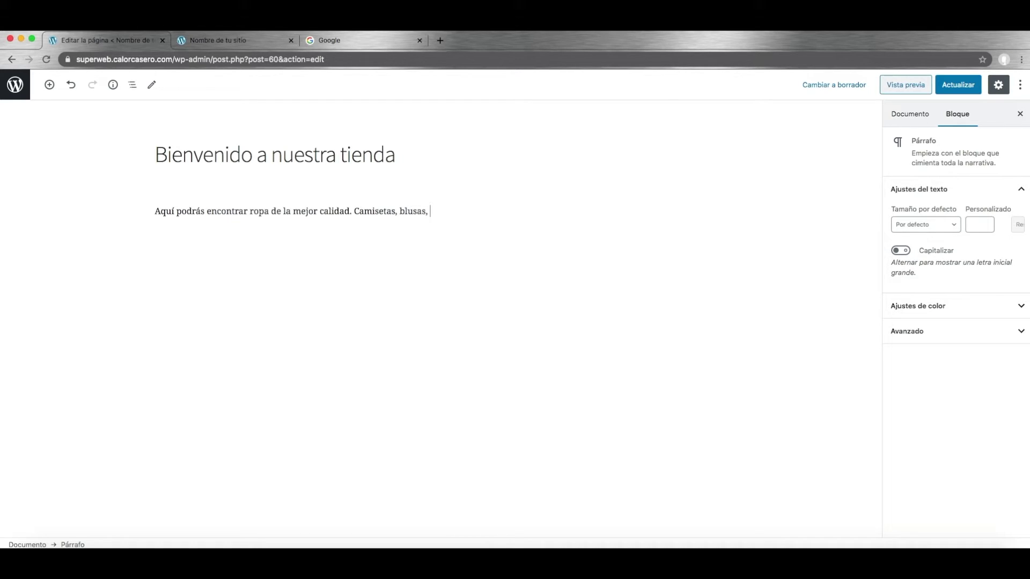
text( pantalones, vestidos...et)
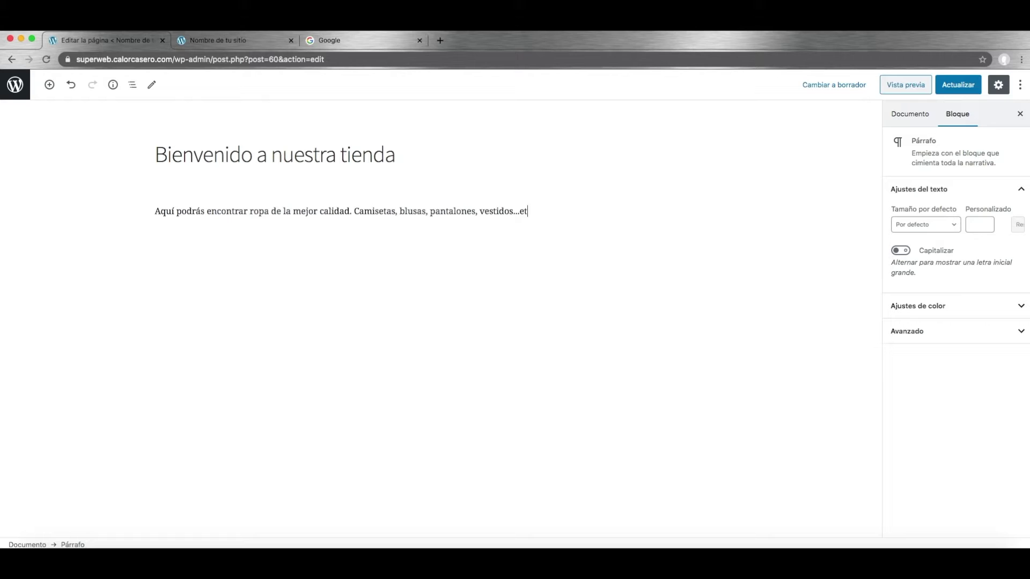
text(c.)
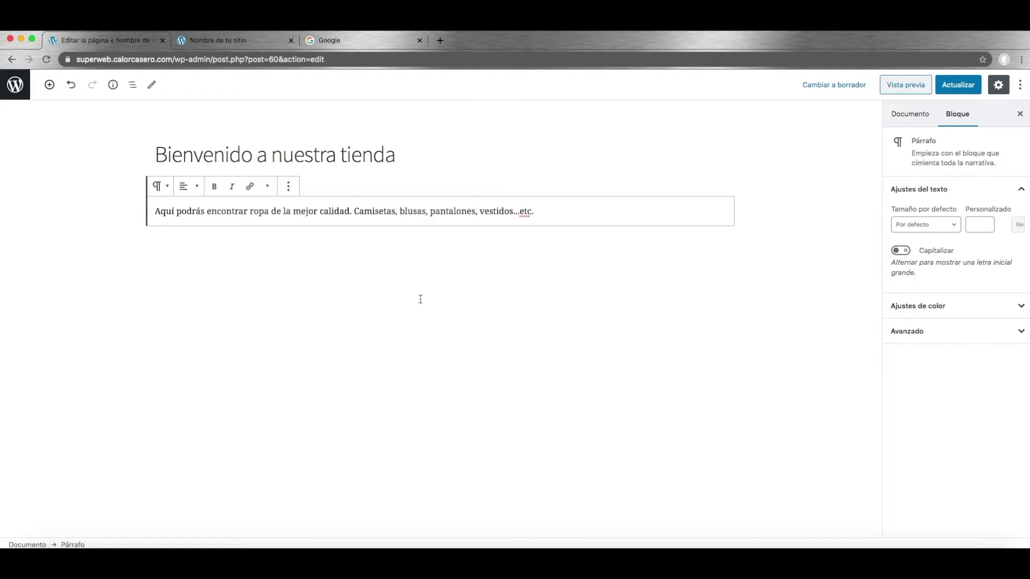
Step: Insert the WooCommerce block Productos elegidos manualmente below the paragraph
click(421, 161)
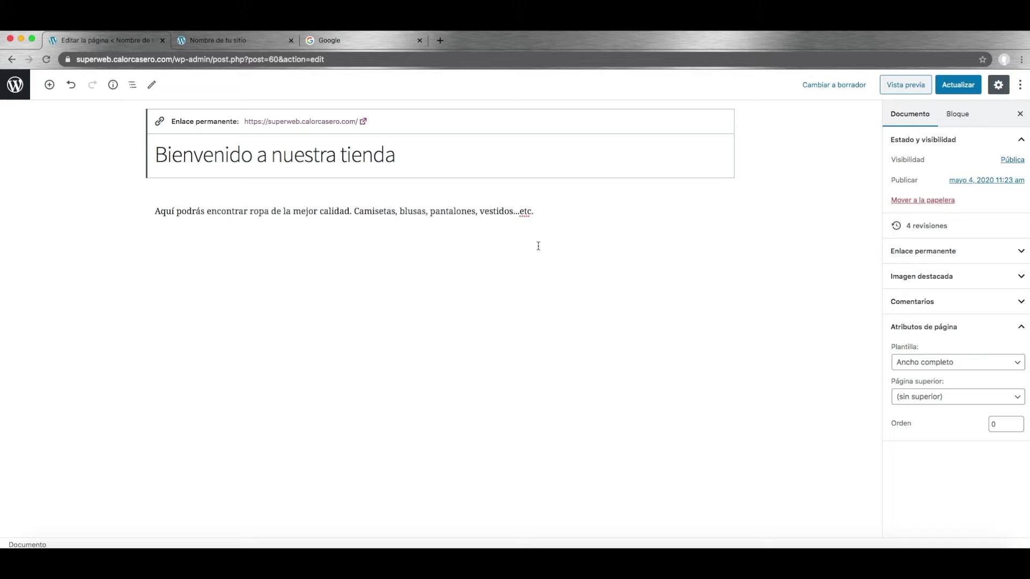
click(479, 248)
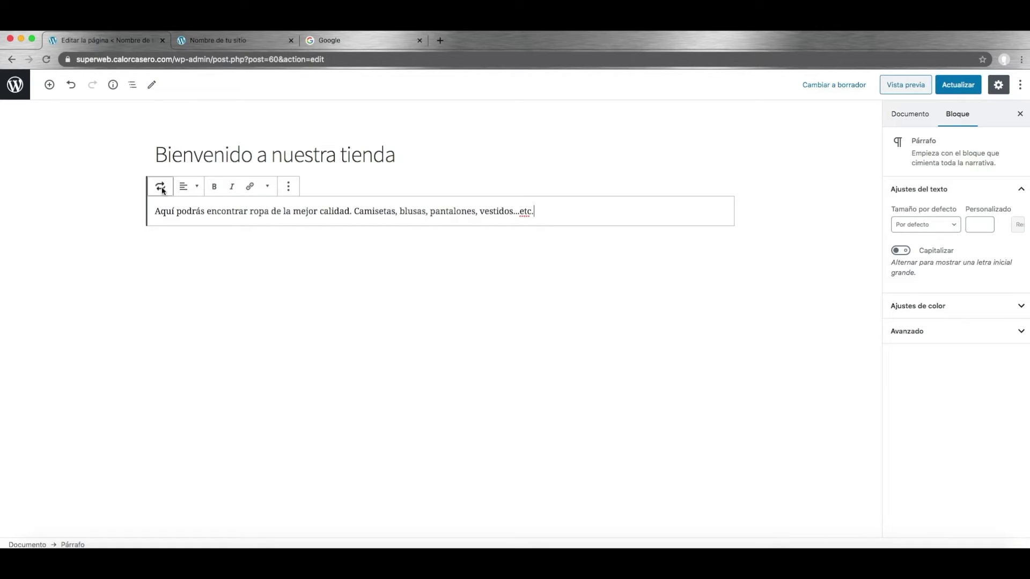
click(48, 85)
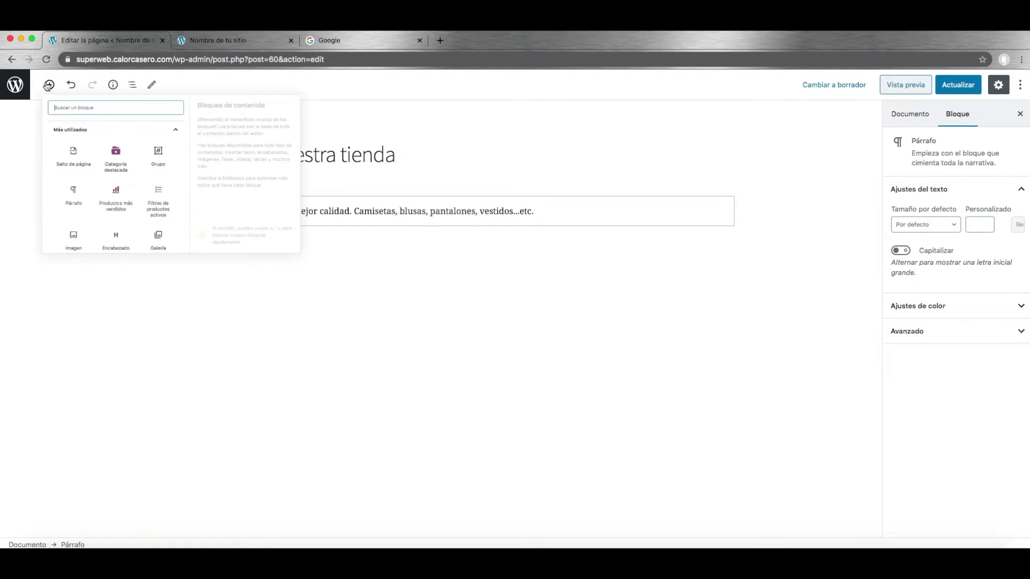
scroll(167, 220, down, 5)
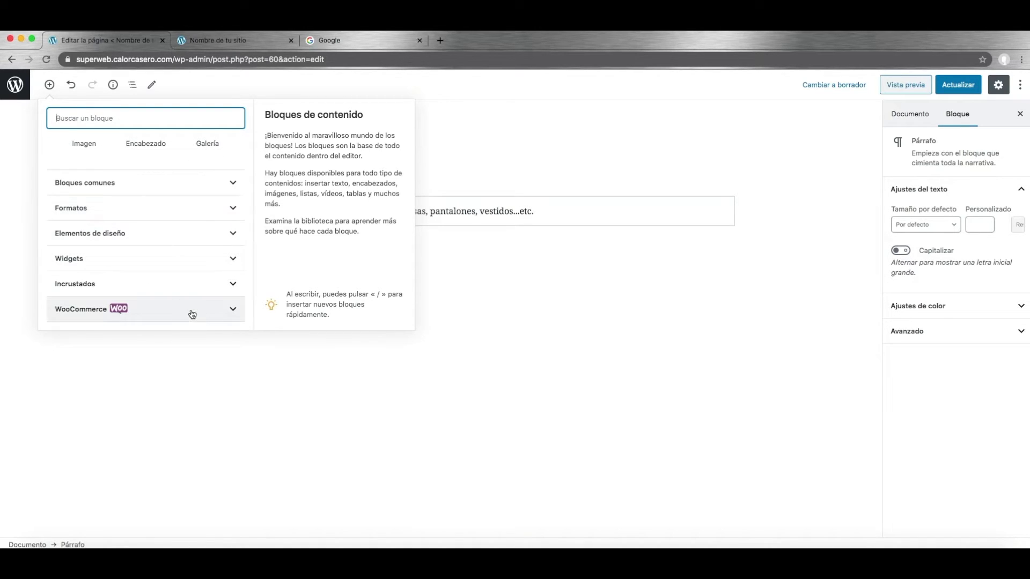
click(227, 315)
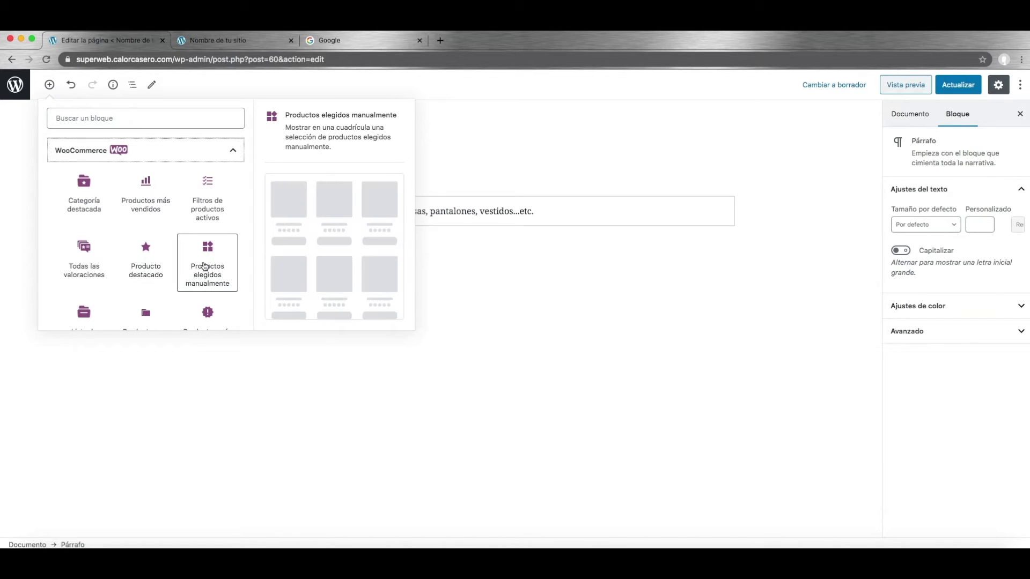
scroll(204, 266, down, 2)
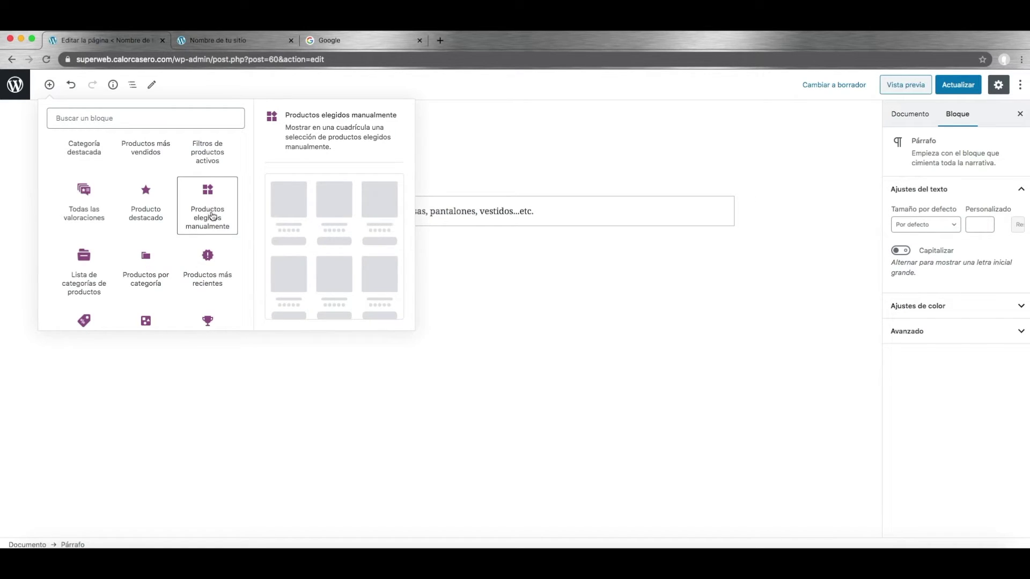
scroll(212, 216, down, 2)
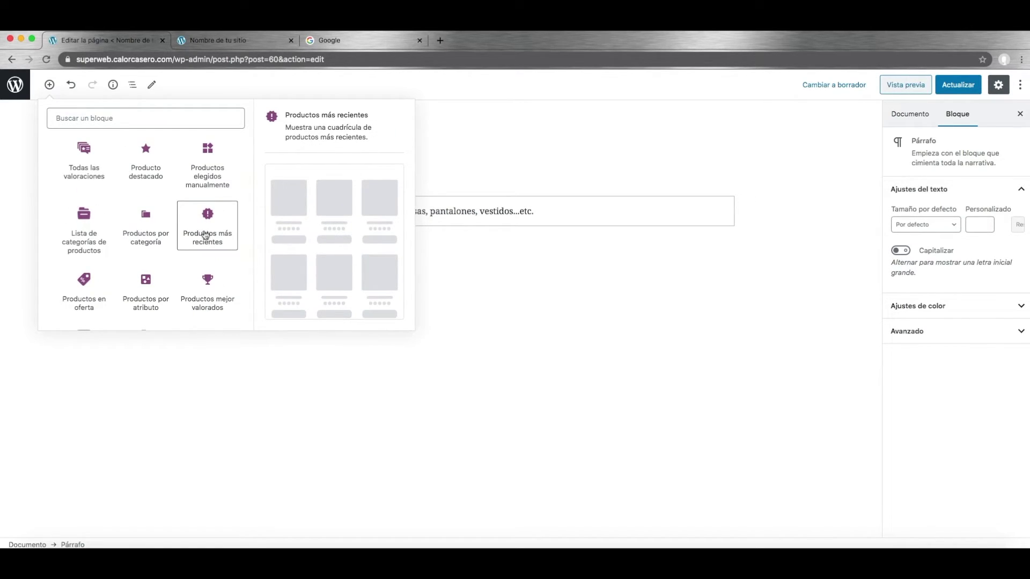
scroll(206, 234, down, 2)
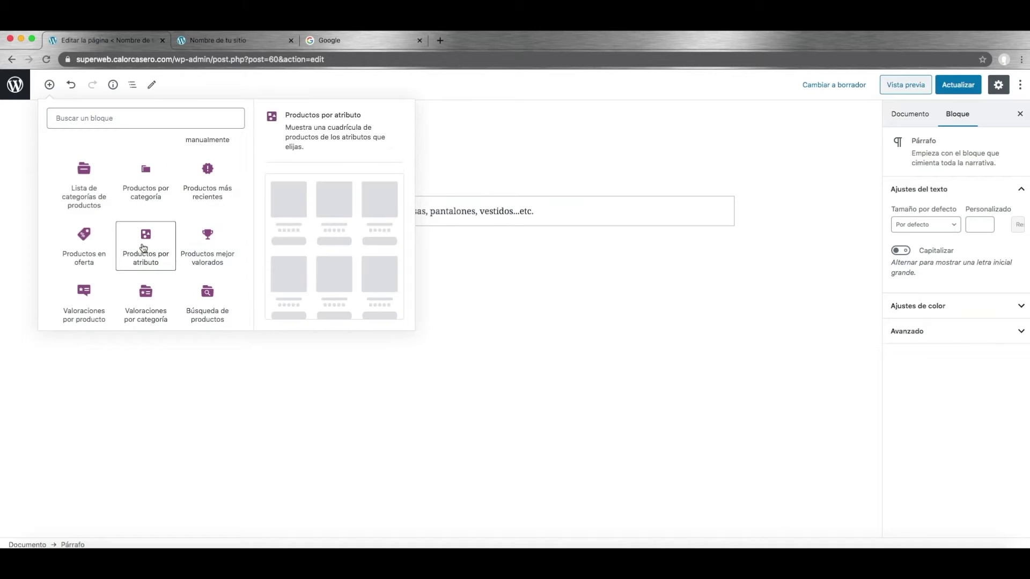
scroll(209, 239, up, 4)
click(210, 236)
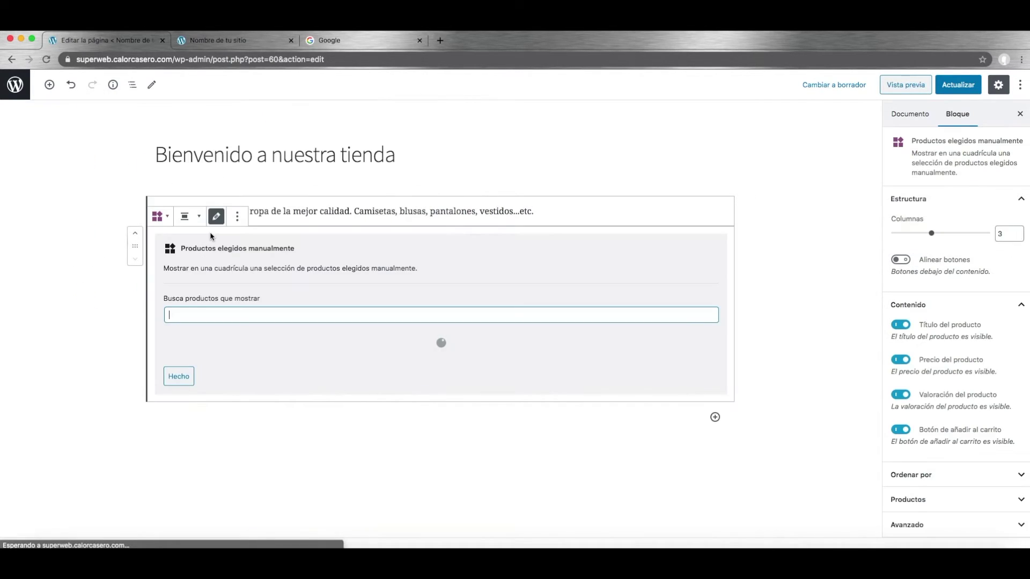
Step: Choose both Camiseta products, Camiseta de cuello en V, Camiseta de manga larga, Cinturón and Gafas de sol for the block and finish the selection
scroll(221, 375, down, 2)
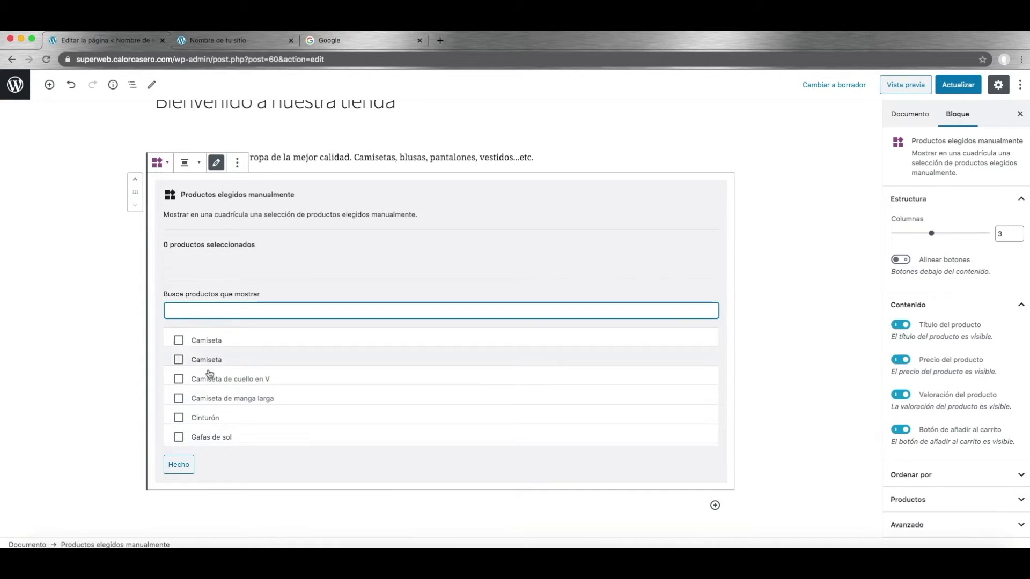
click(179, 341)
click(180, 365)
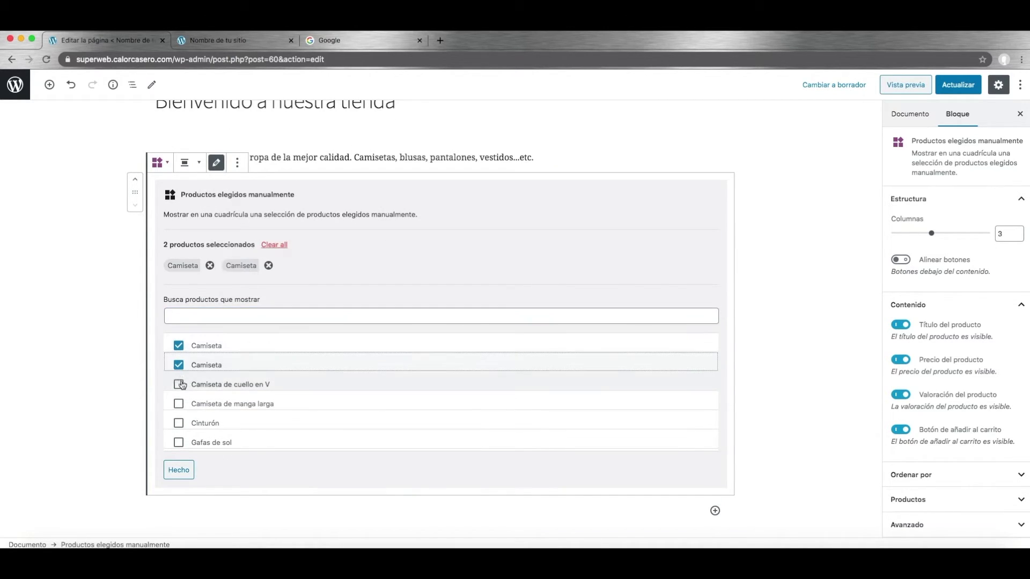
click(179, 384)
click(179, 404)
click(179, 423)
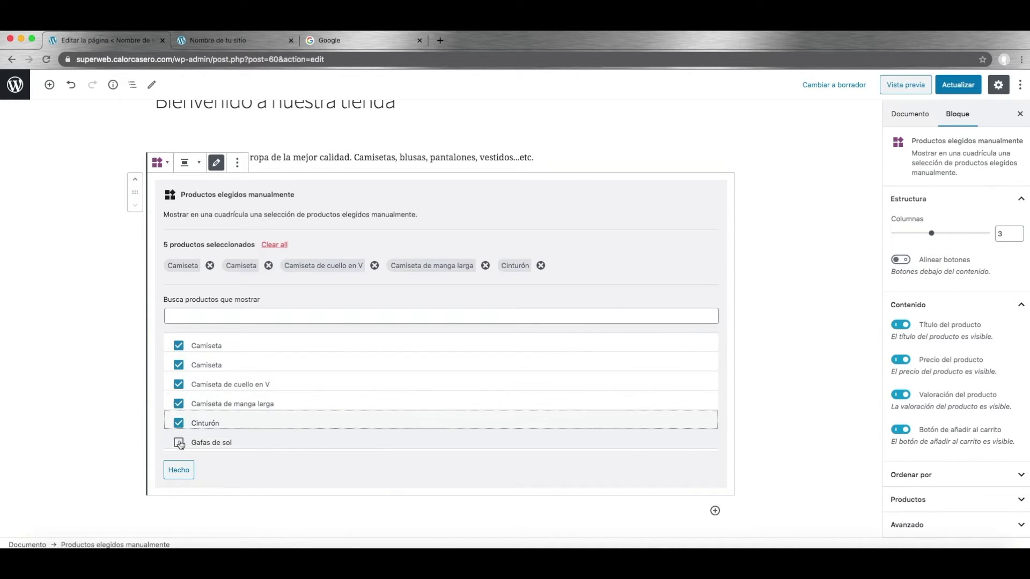
click(178, 443)
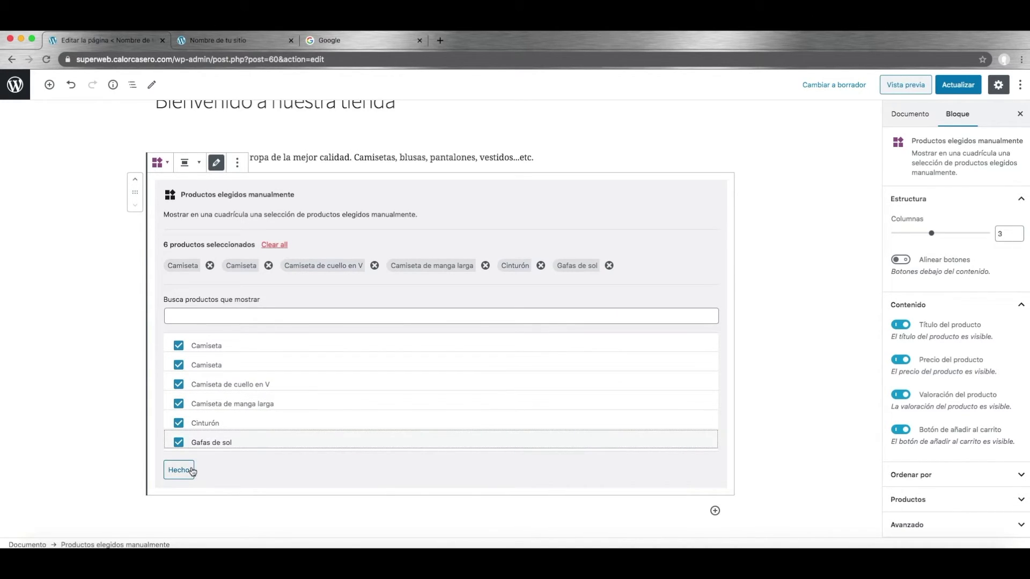
click(179, 471)
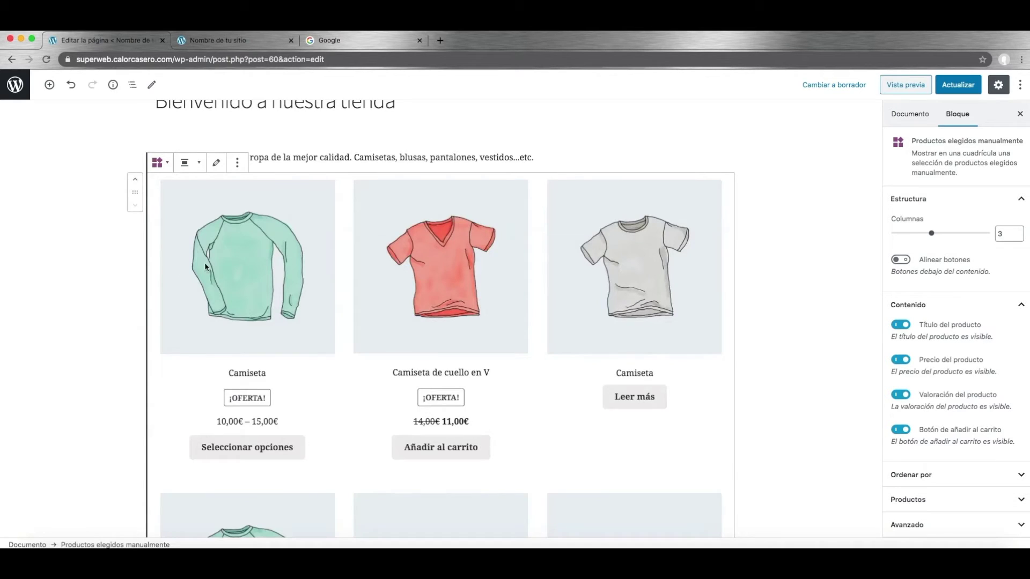
Step: Check the product grid and start an empty paragraph block below it
scroll(224, 271, down, 5)
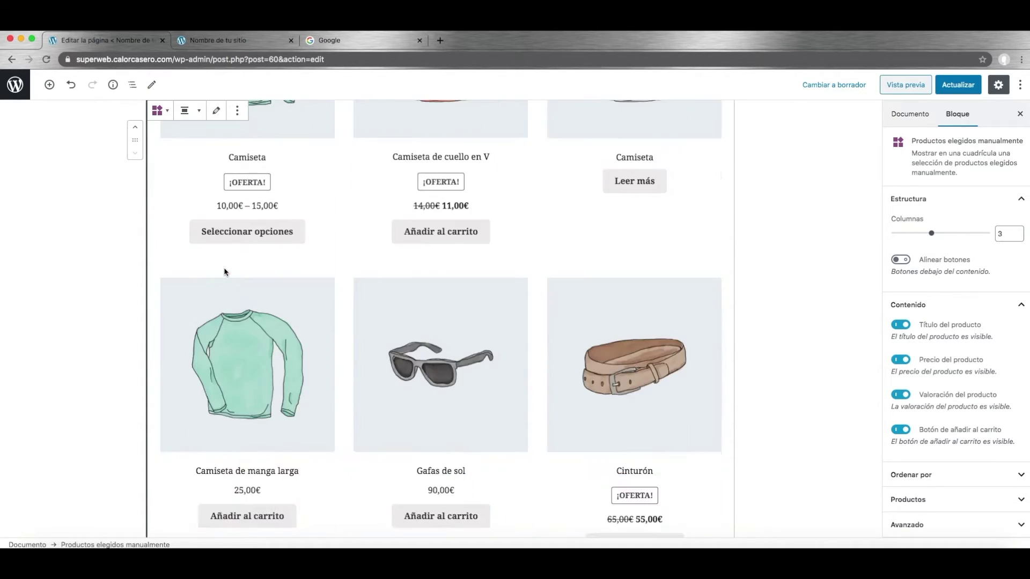
scroll(224, 271, down, 2)
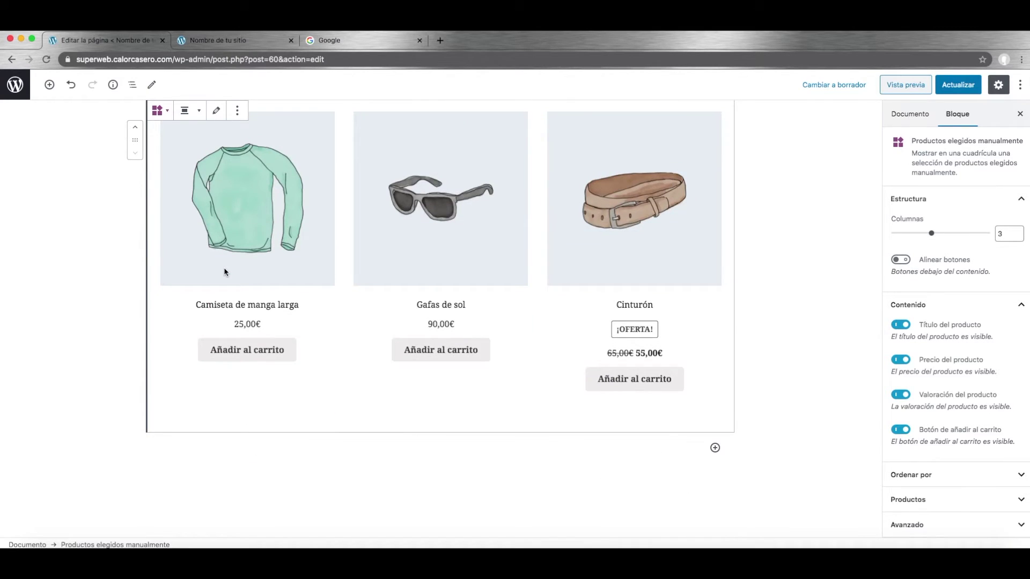
scroll(224, 271, up, 6)
scroll(224, 271, down, 1)
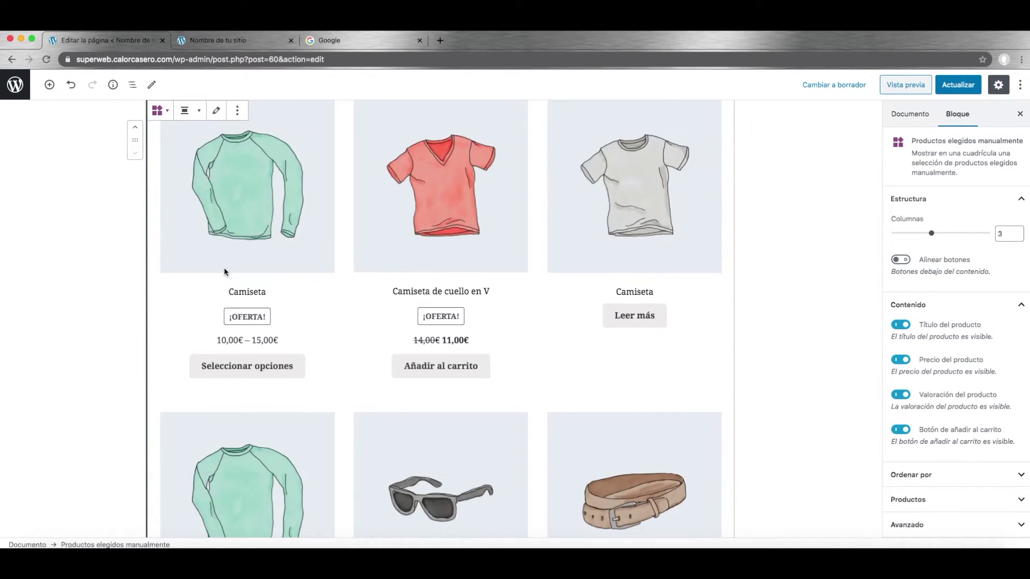
scroll(225, 271, down, 8)
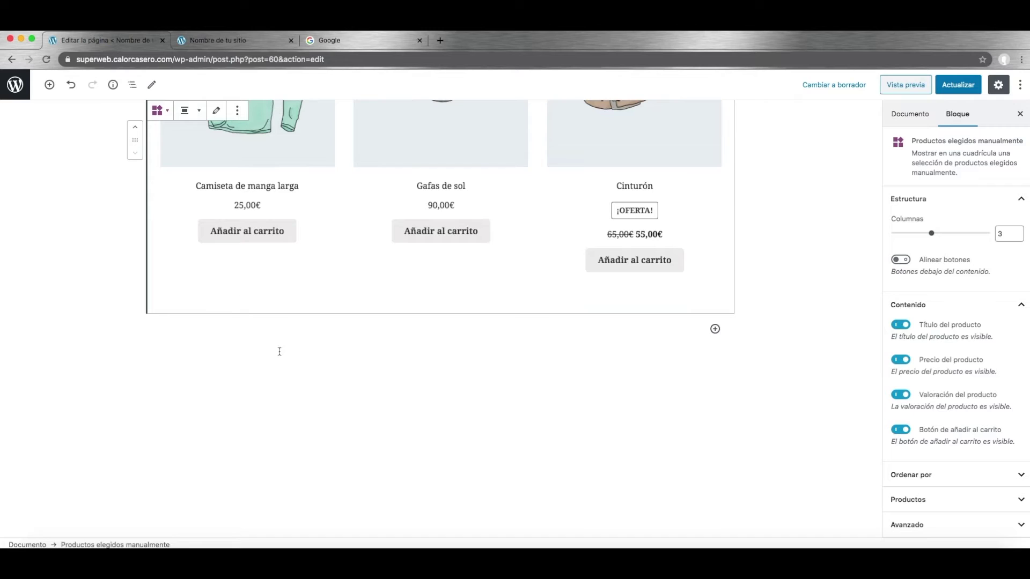
click(272, 339)
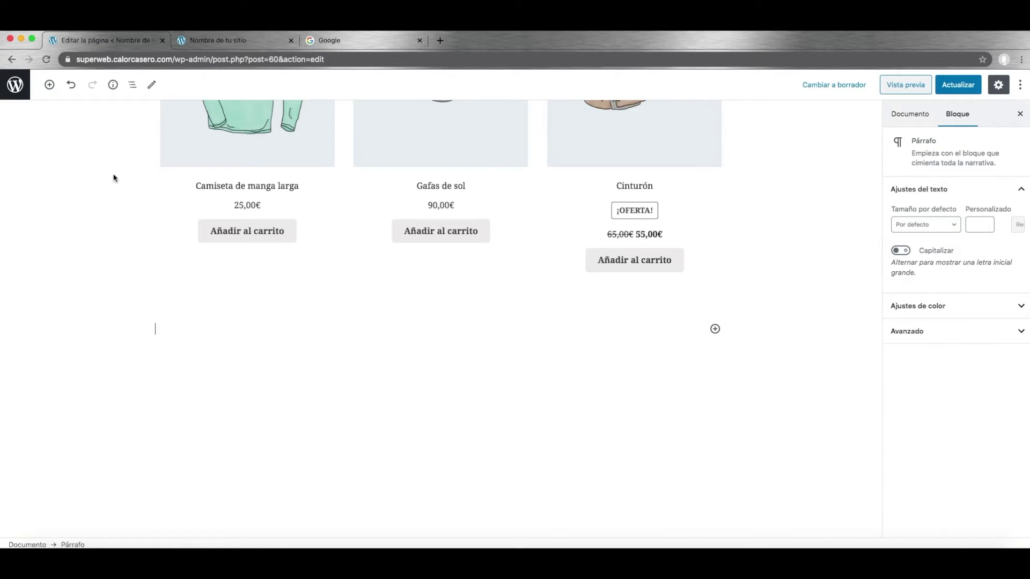
click(715, 329)
click(715, 329)
click(715, 329)
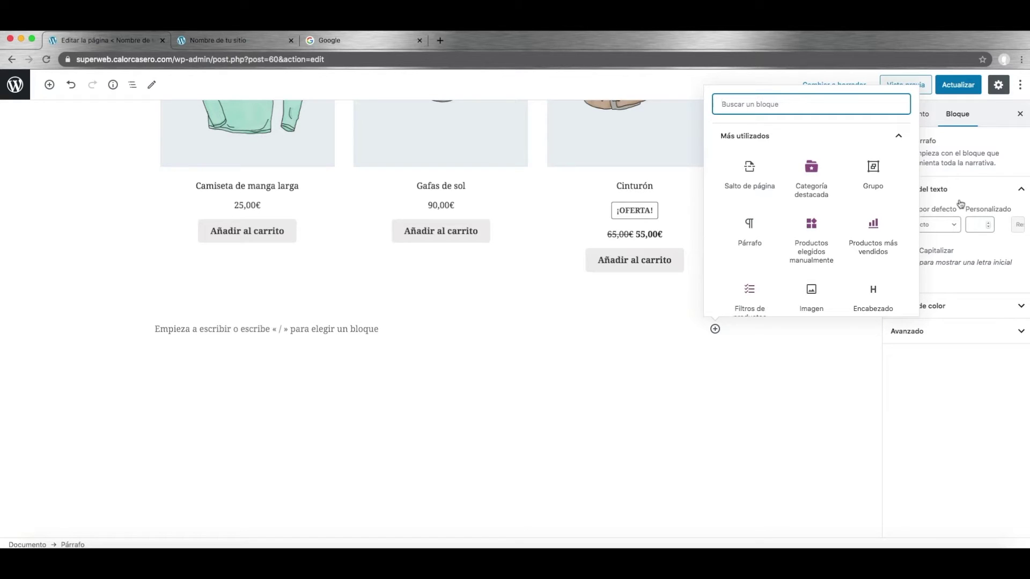
Step: Browse the WooCommerce blocks and insert Categoría destacada below the product grid
click(50, 87)
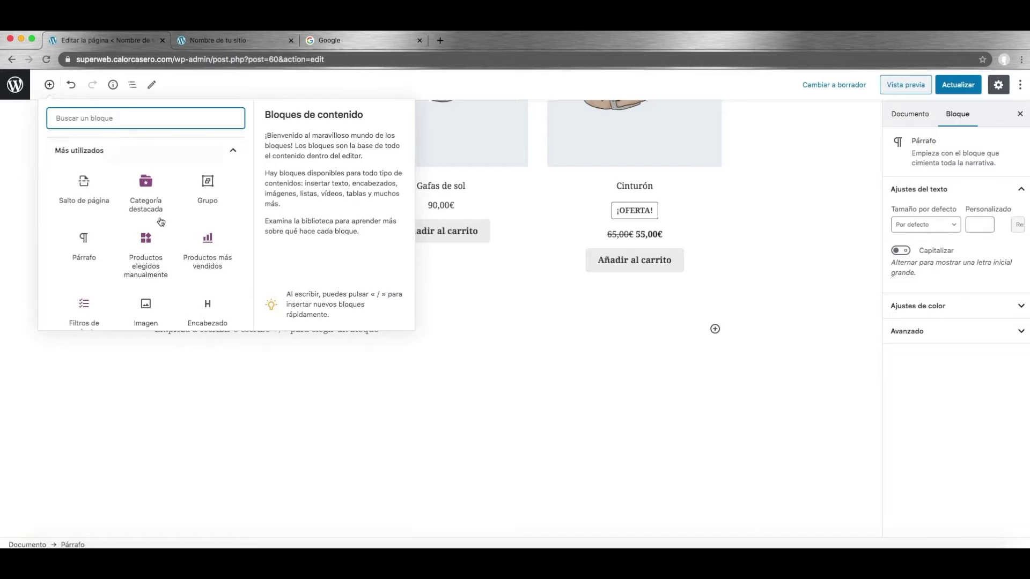
scroll(159, 216, down, 3)
scroll(159, 217, up, 3)
click(232, 154)
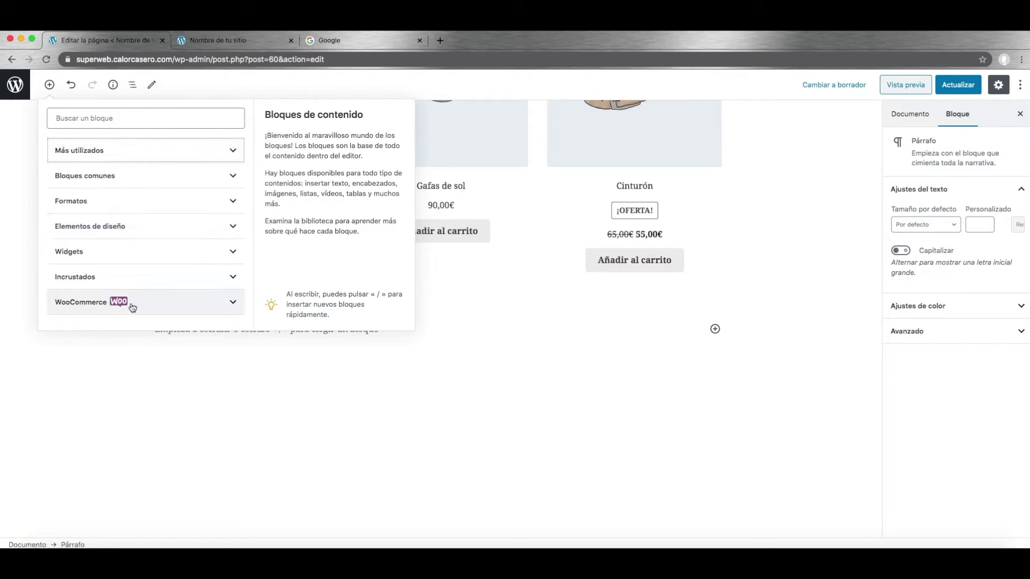
click(189, 301)
scroll(158, 259, down, 2)
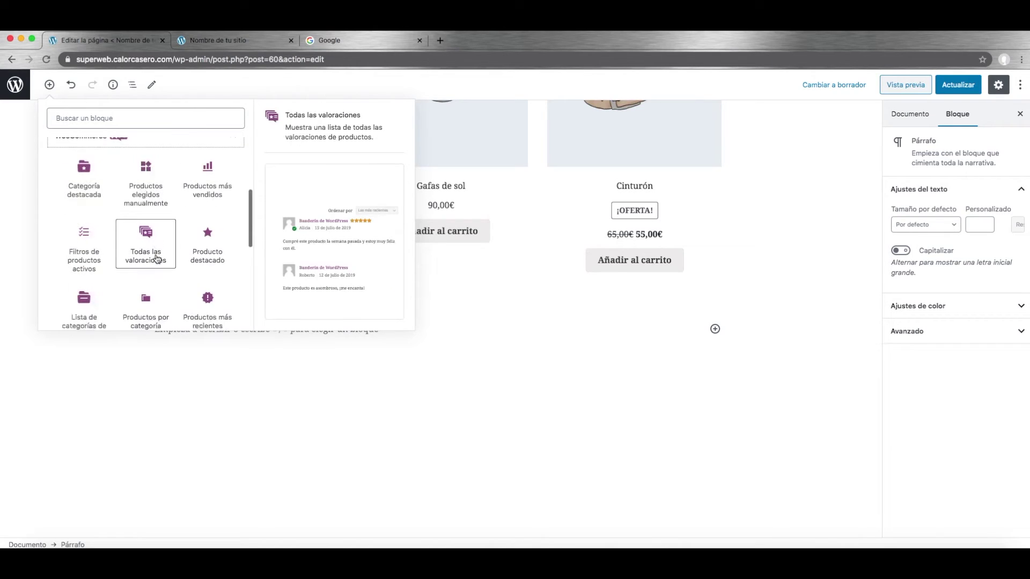
scroll(157, 259, down, 1)
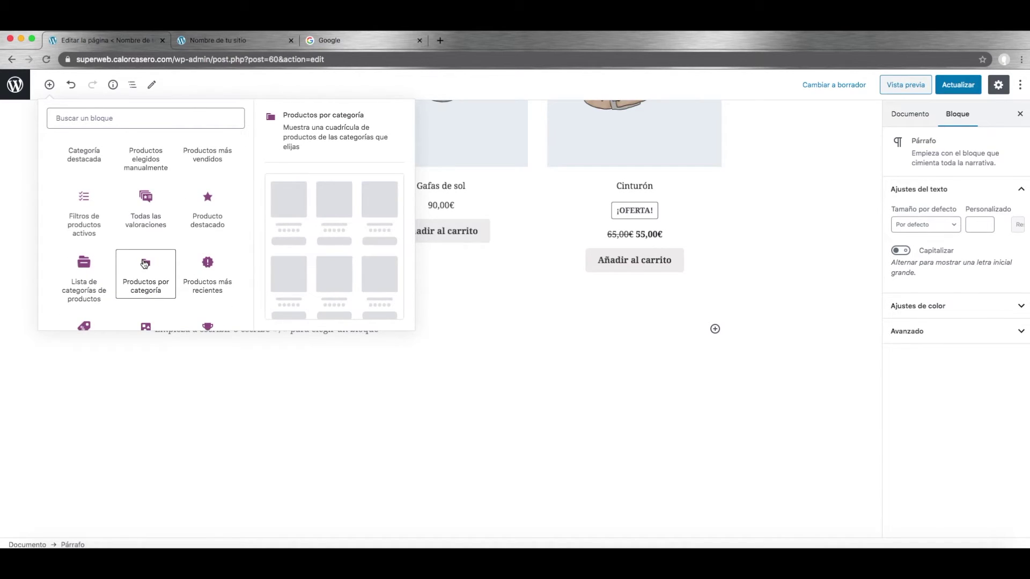
scroll(145, 263, down, 3)
scroll(202, 207, down, 2)
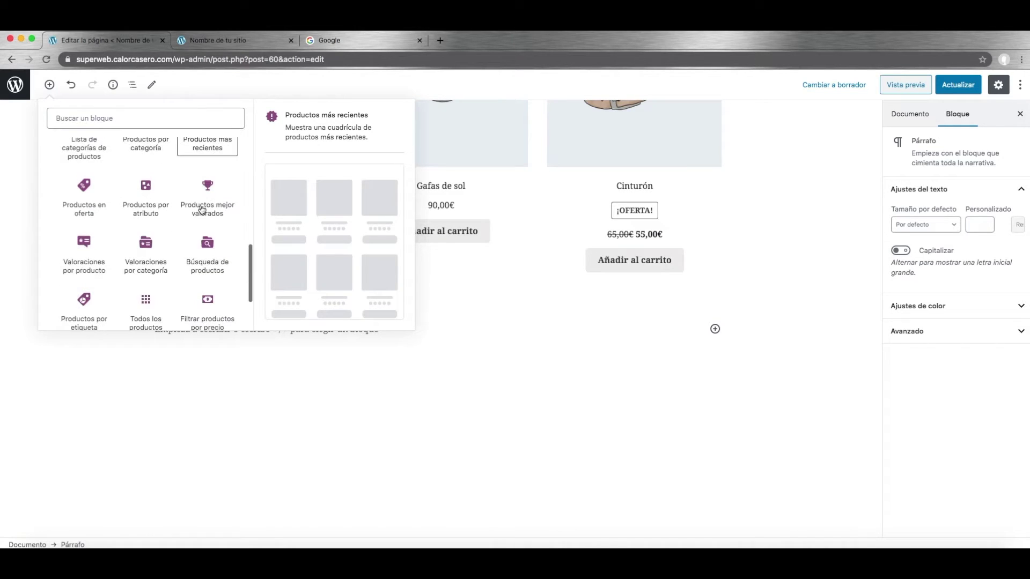
scroll(195, 207, down, 3)
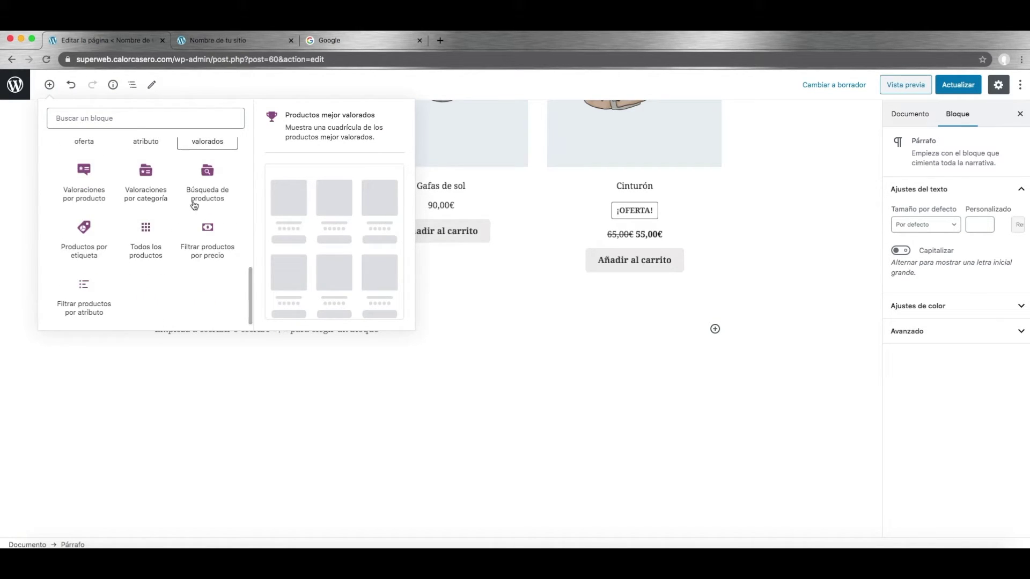
scroll(193, 206, up, 5)
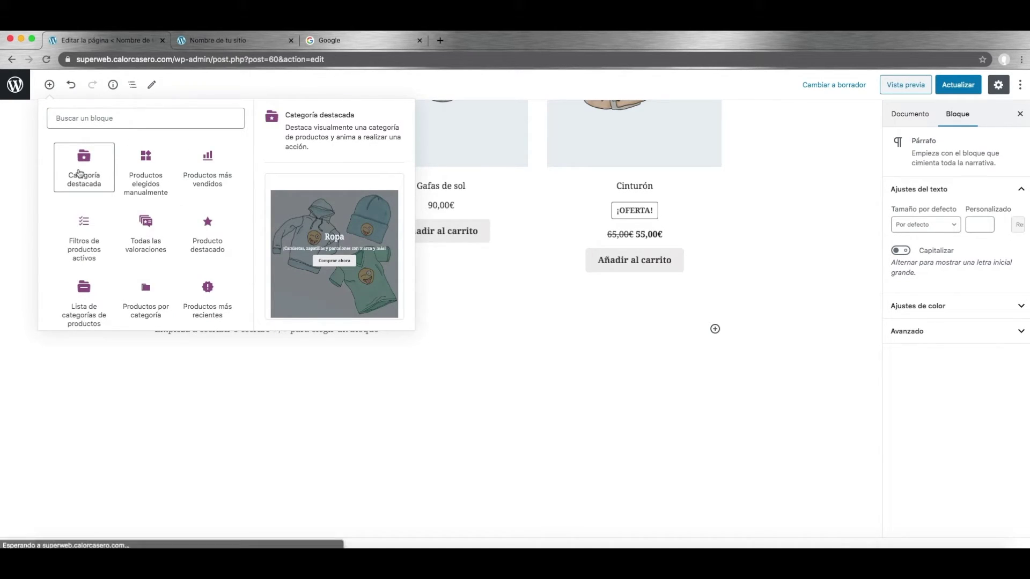
click(79, 173)
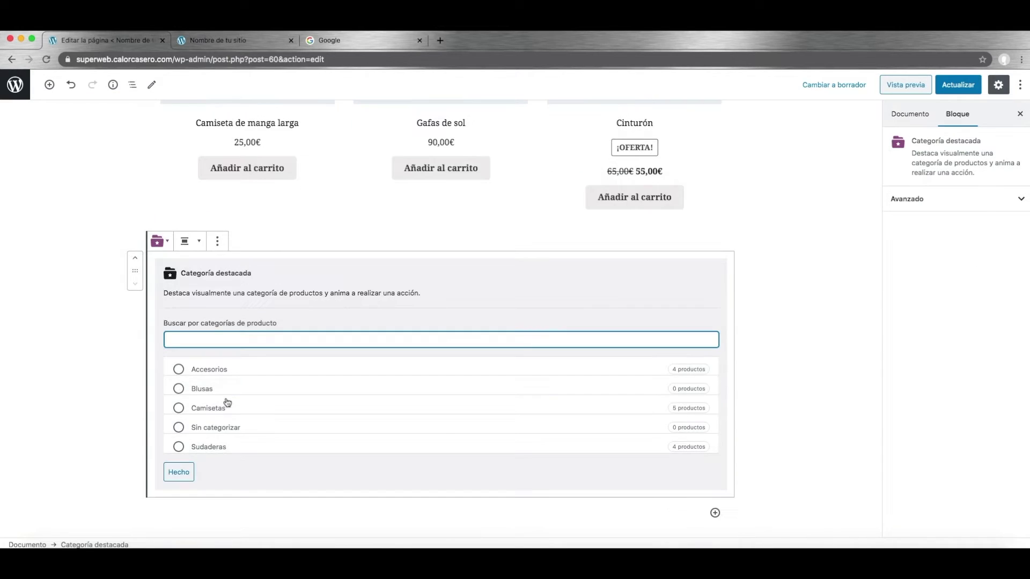
Step: Set Camisetas as the featured category, finish the block setup and deselect it to view the banner
click(179, 409)
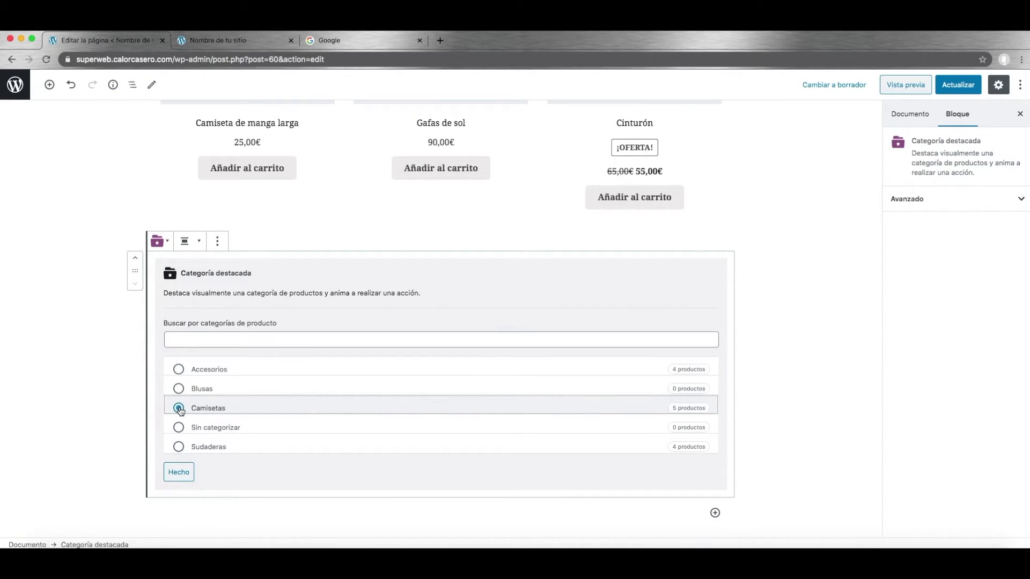
click(185, 473)
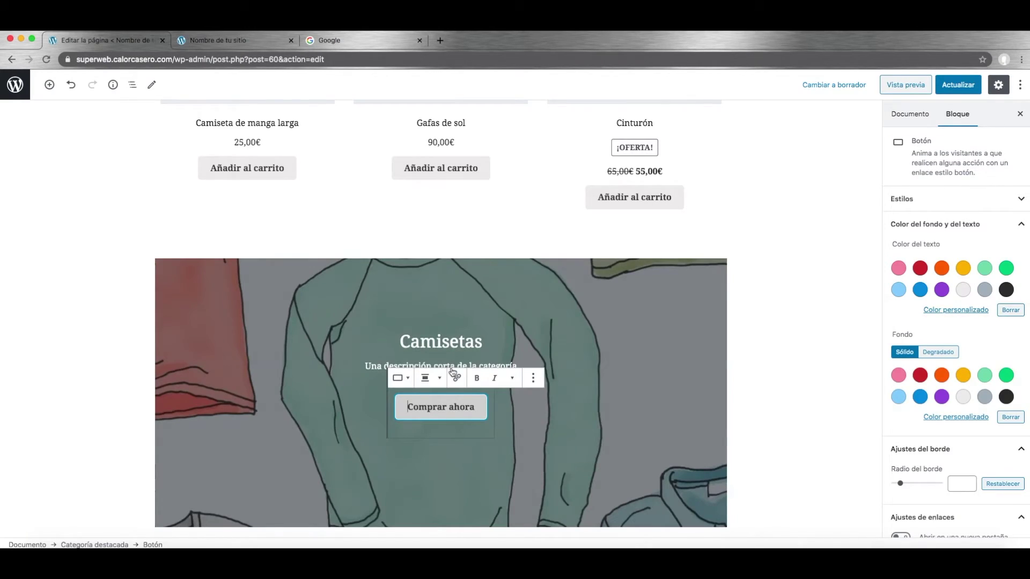
scroll(459, 350, down, 1)
scroll(701, 324, down, 3)
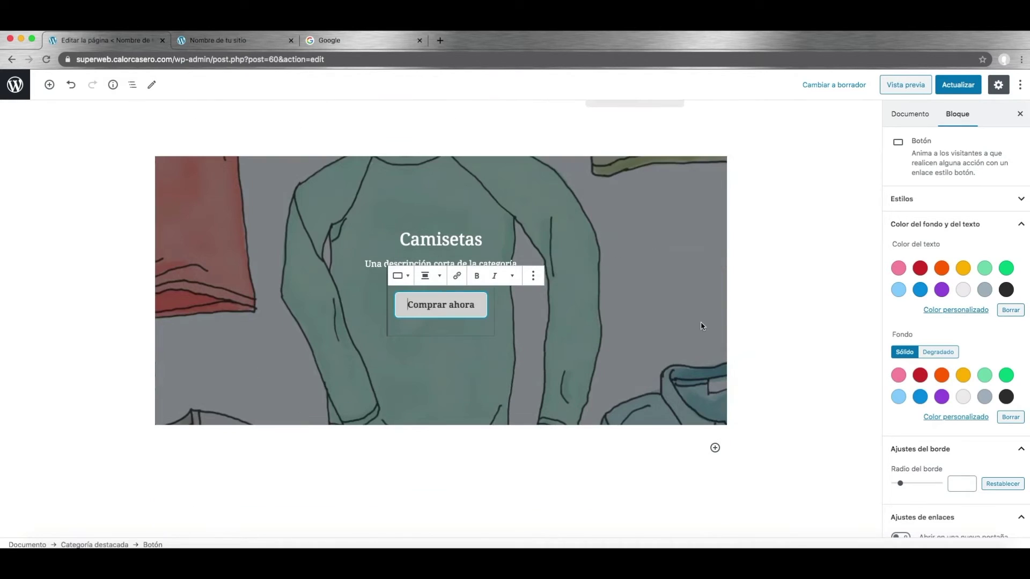
click(768, 339)
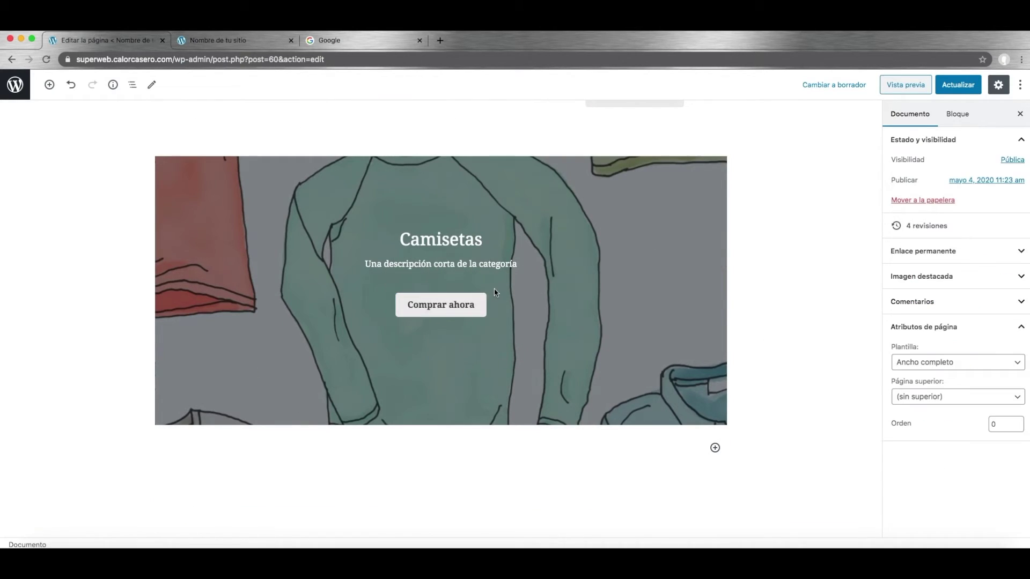
Step: Try different text and background colours on the Comprar ahora button and clear them again
click(428, 310)
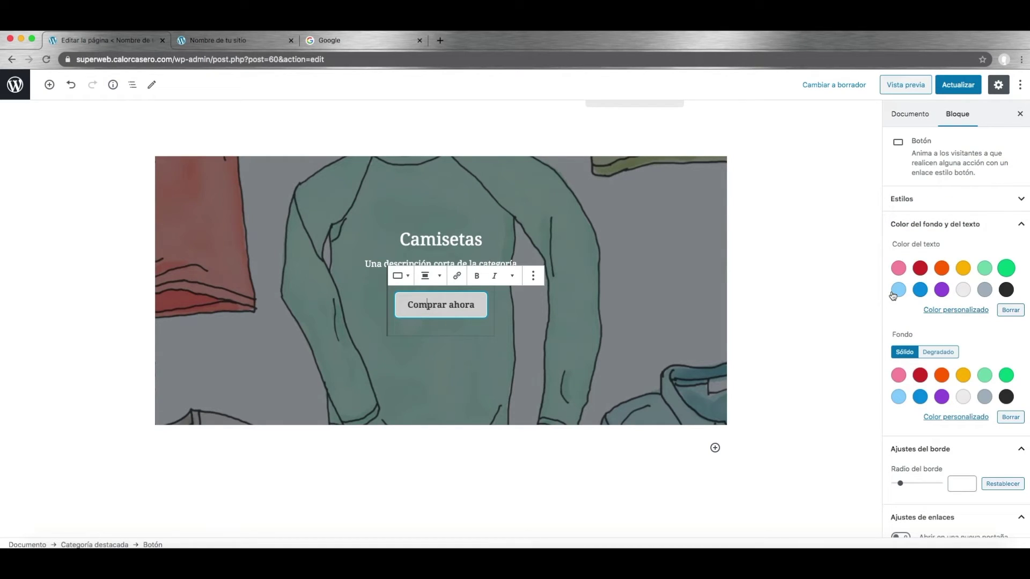
click(915, 292)
click(899, 289)
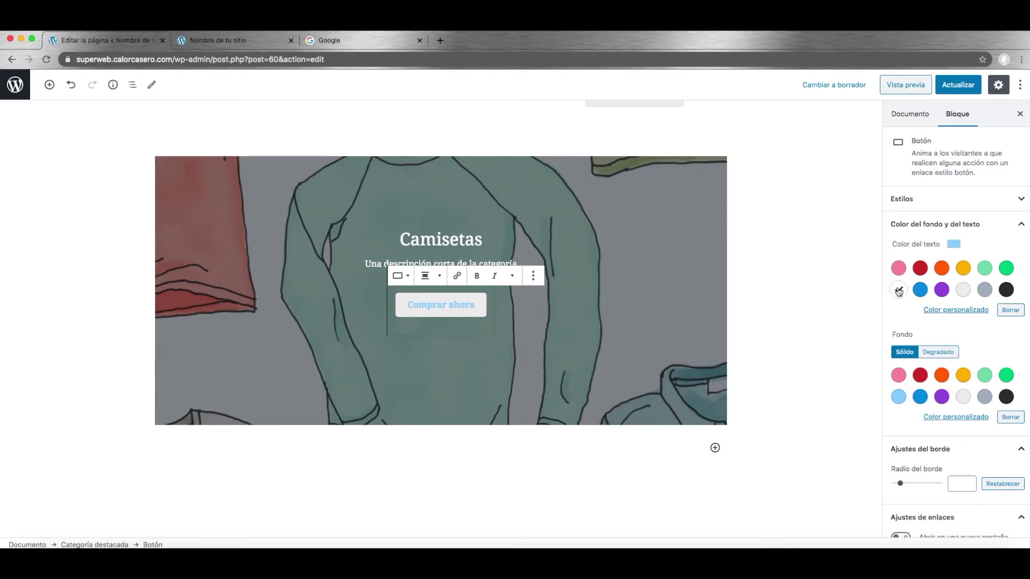
click(1005, 270)
click(1009, 311)
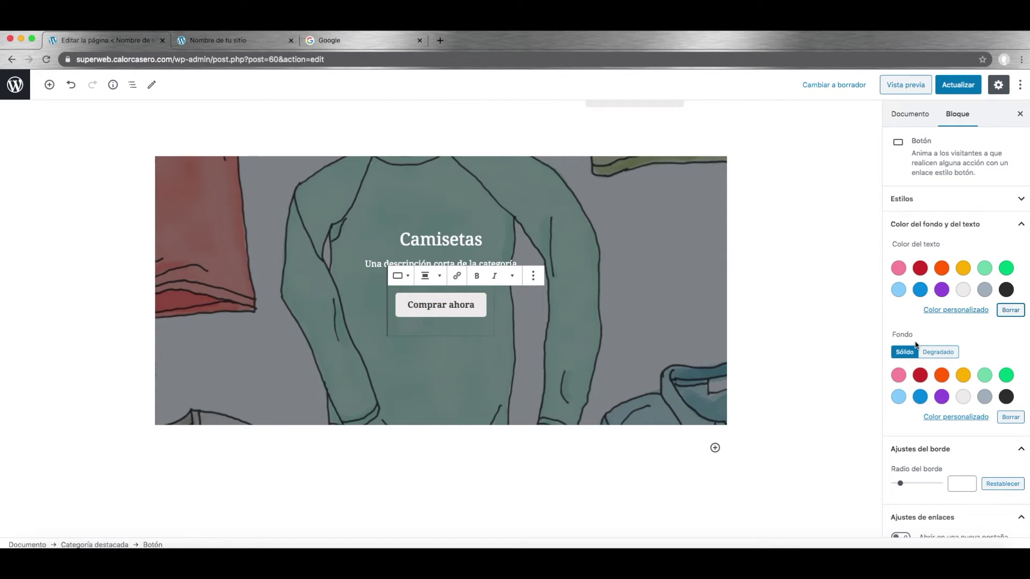
click(1005, 376)
click(920, 396)
click(963, 290)
click(1010, 311)
click(1010, 417)
Step: Hide the category description in the Camisetas featured category block
click(617, 248)
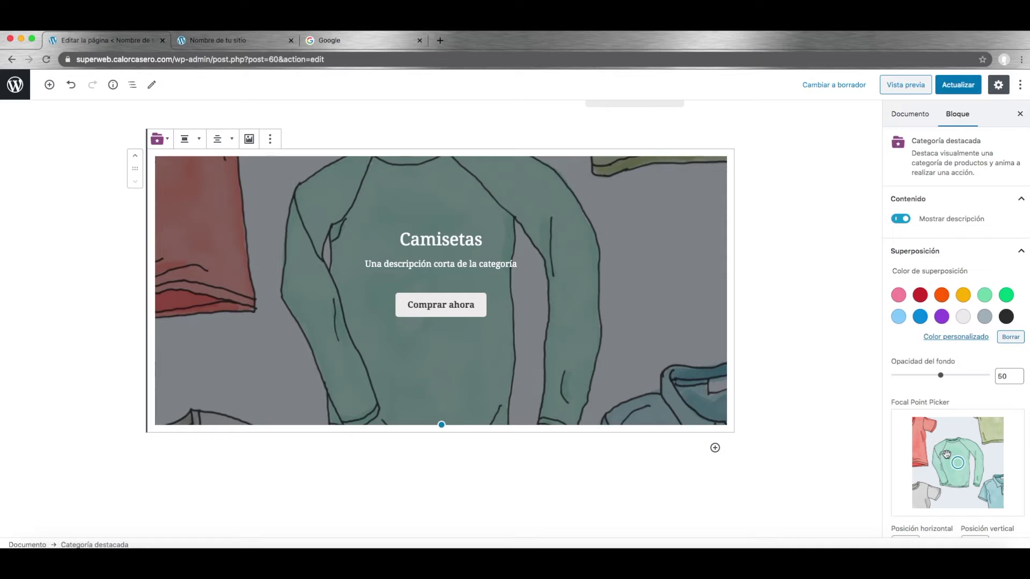
triple_click(466, 265)
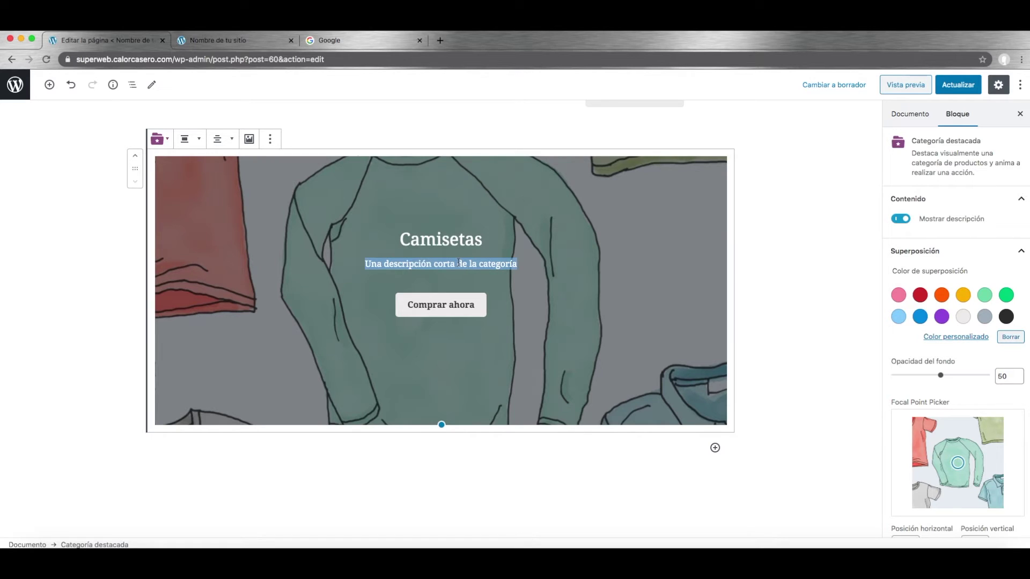
click(457, 263)
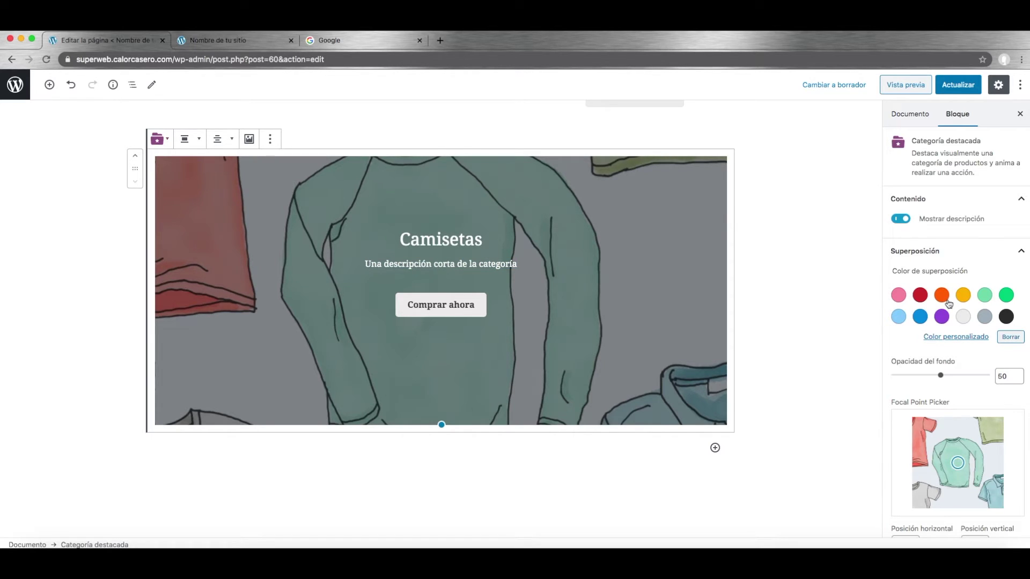
click(906, 219)
click(905, 220)
key(space)
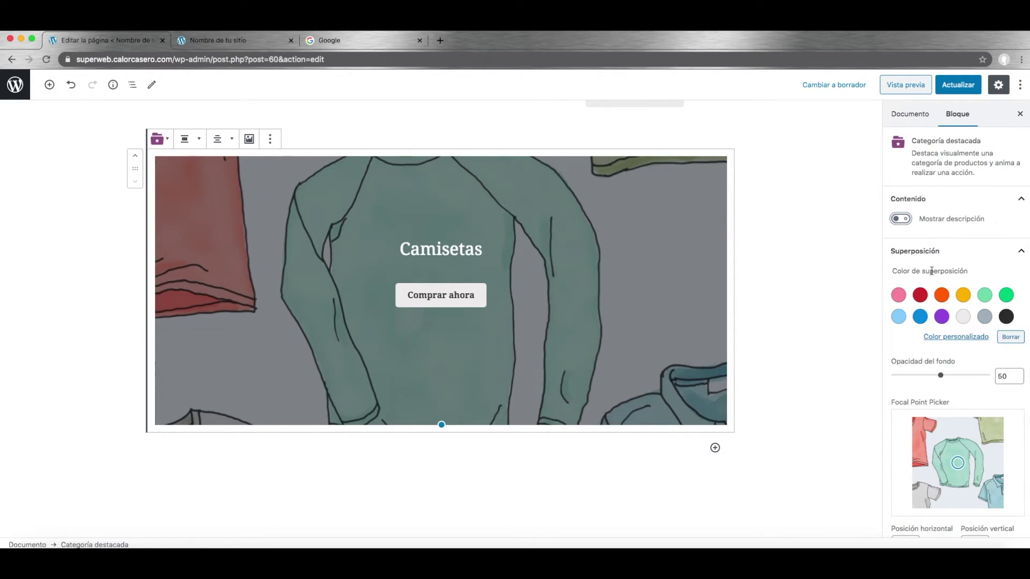
Step: Update the home page and review its content from the title down
click(955, 92)
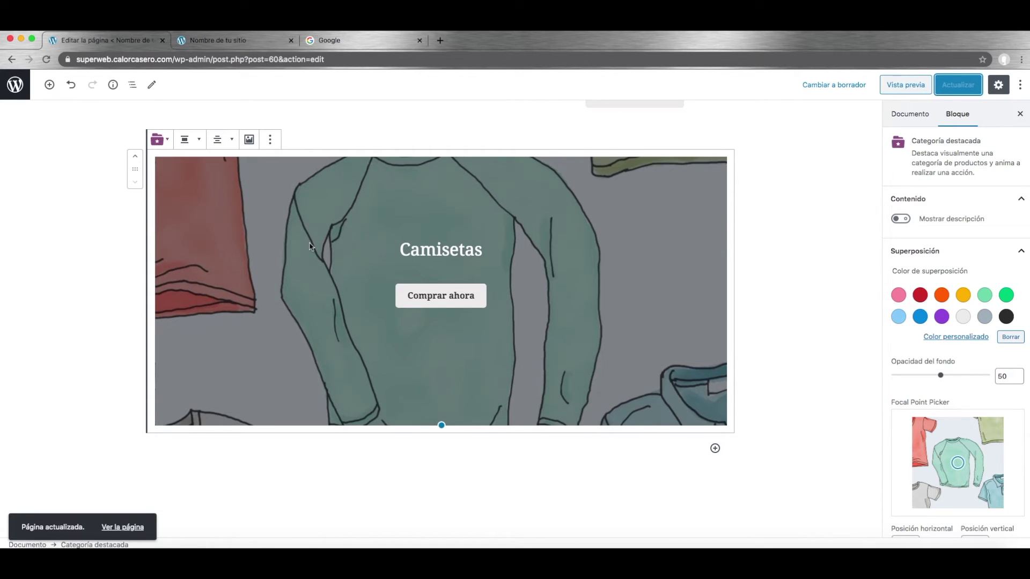
scroll(311, 246, up, 7)
scroll(310, 246, up, 6)
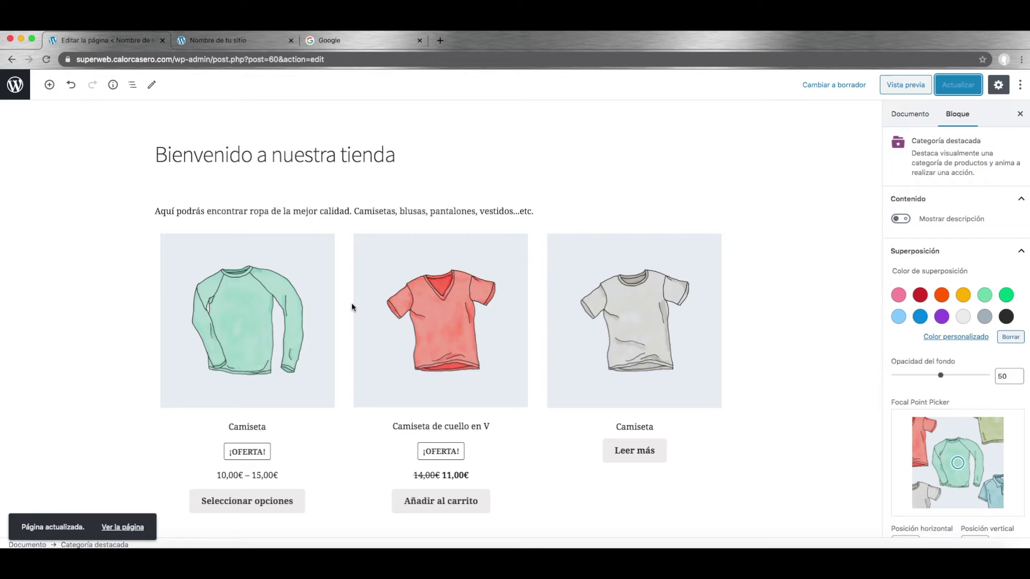
Step: Add an empty paragraph below the Camisetas banner and examine the WooCommerce blocks available for insertion
scroll(352, 305, down, 6)
scroll(352, 303, down, 10)
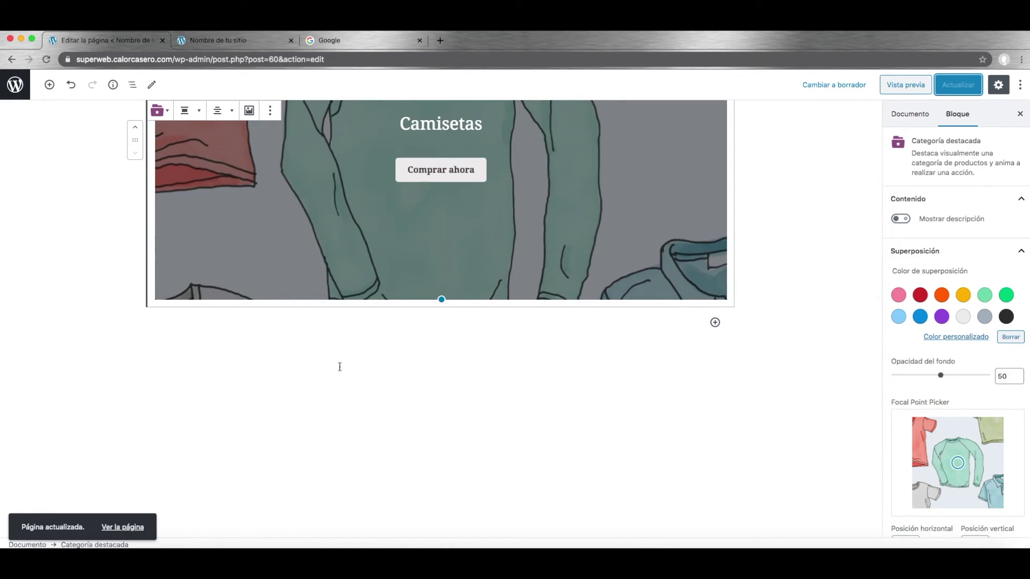
click(327, 329)
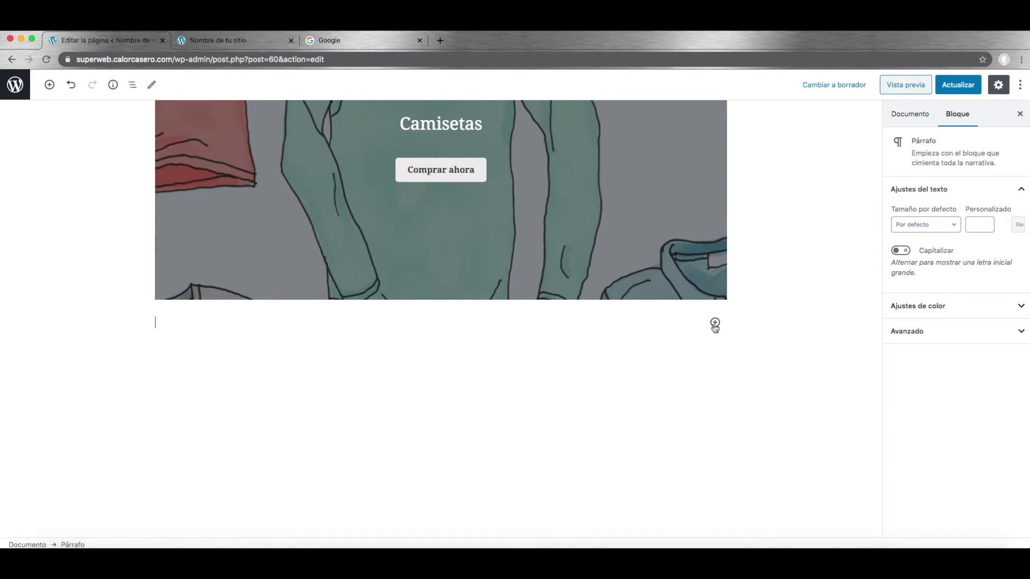
click(49, 85)
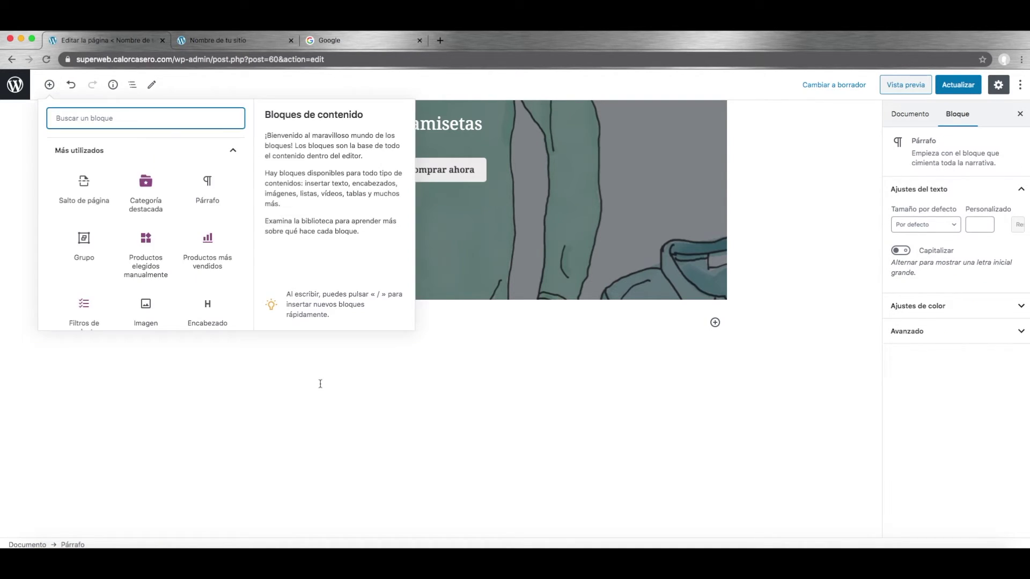
click(226, 151)
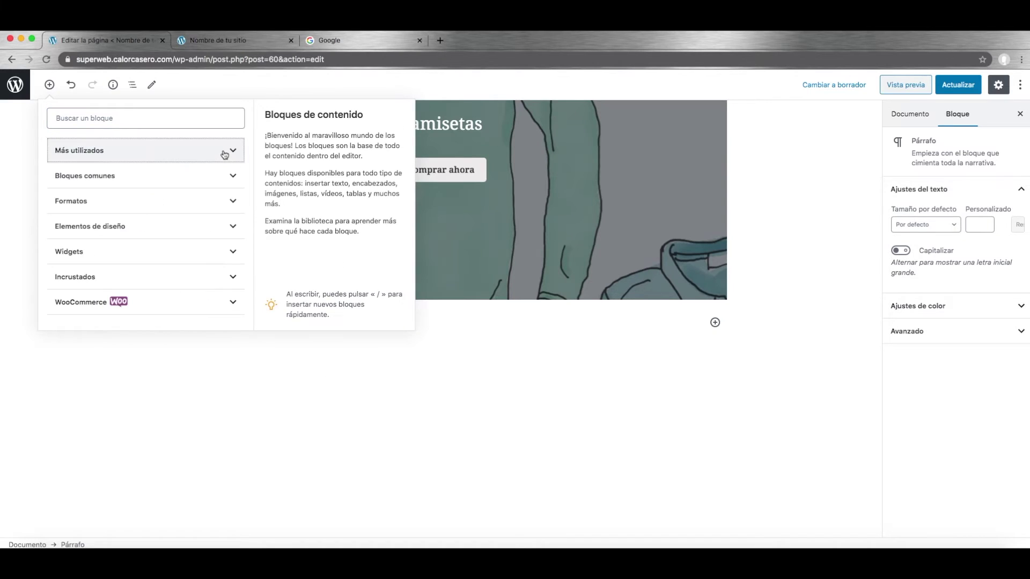
click(217, 302)
scroll(177, 258, down, 3)
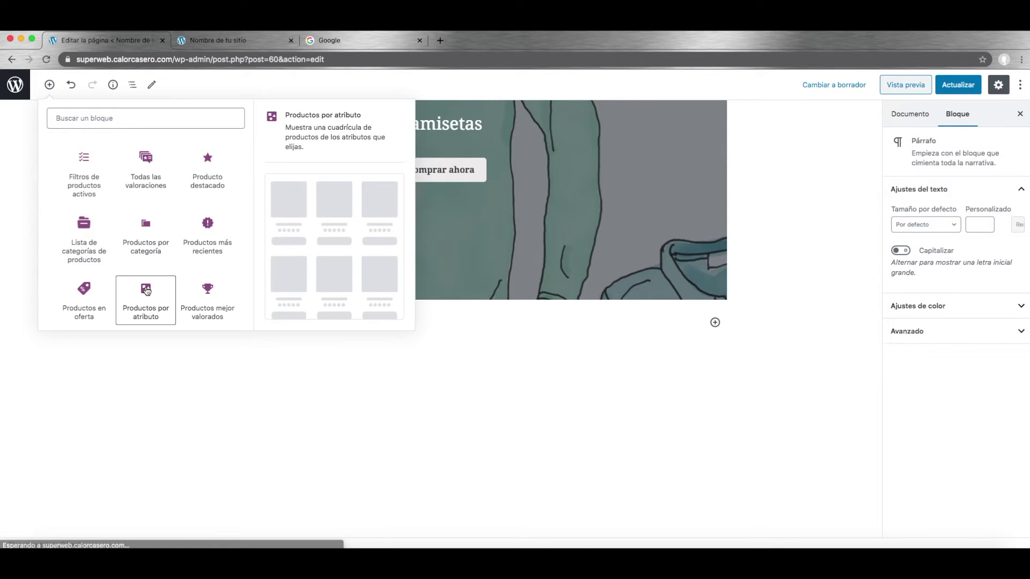
scroll(197, 267, down, 3)
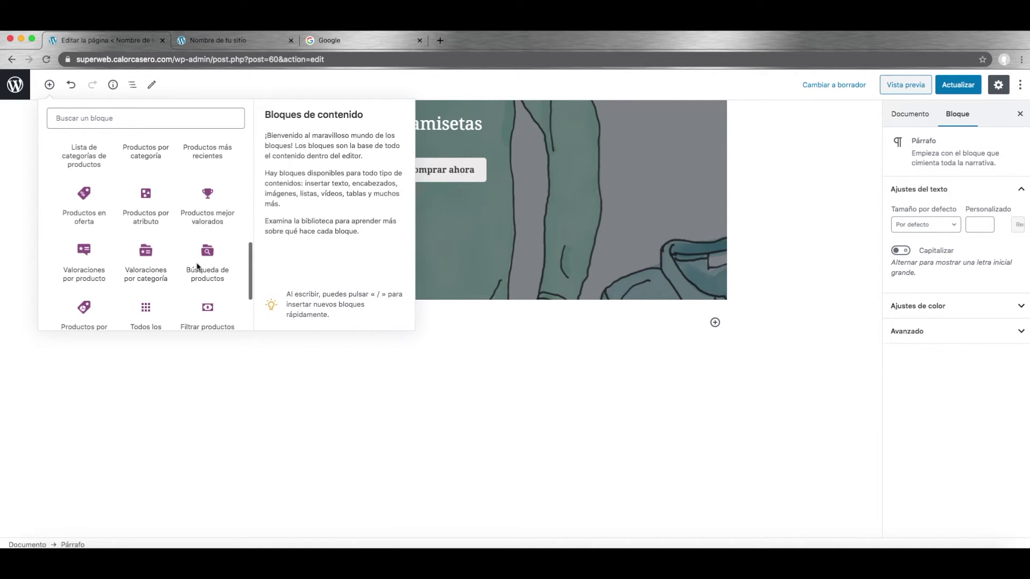
scroll(198, 267, down, 3)
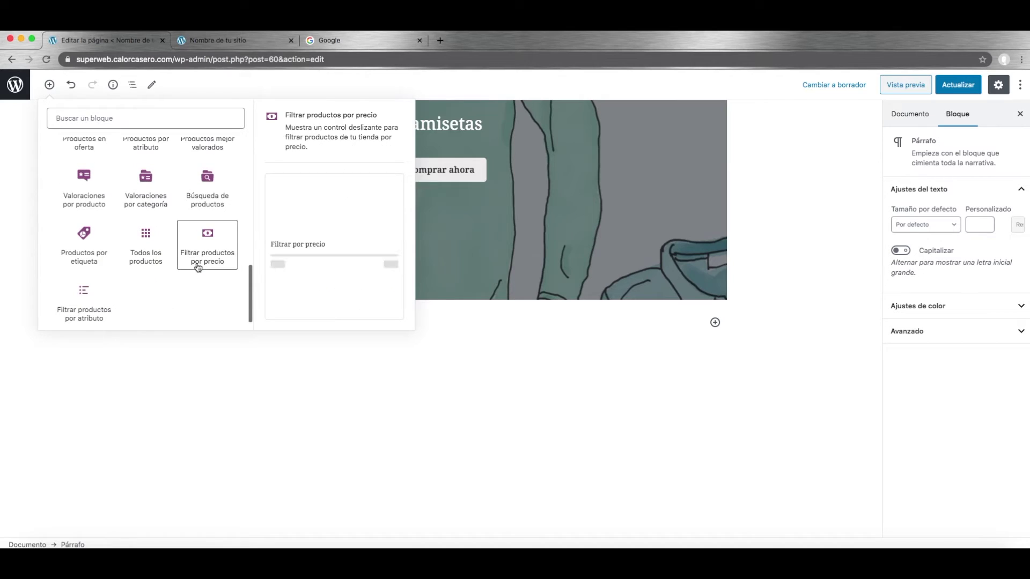
key(Escape)
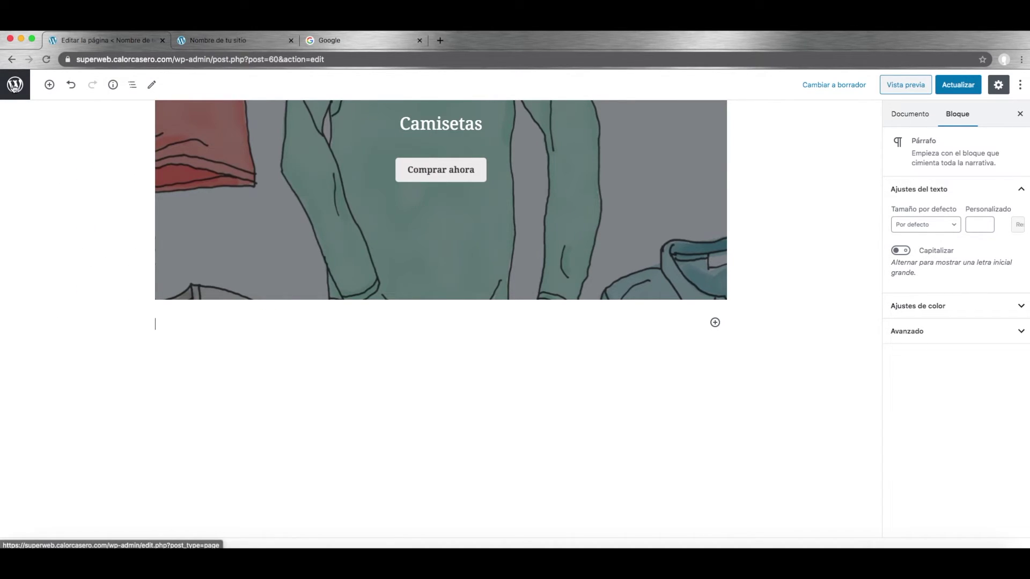
Step: Leave the page editor without saving the pending changes and reload the store's public home page
click(15, 85)
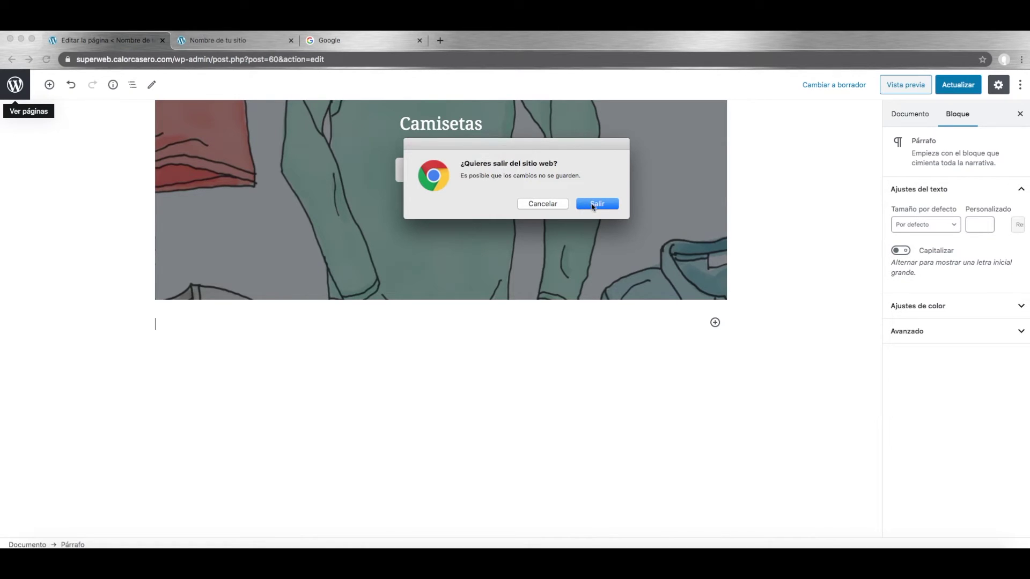
click(593, 207)
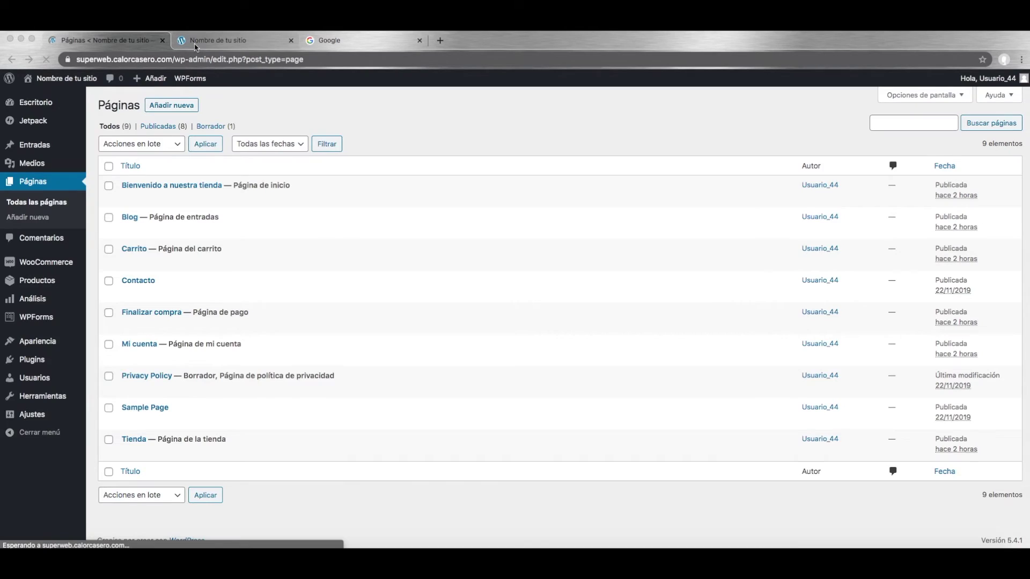
click(194, 47)
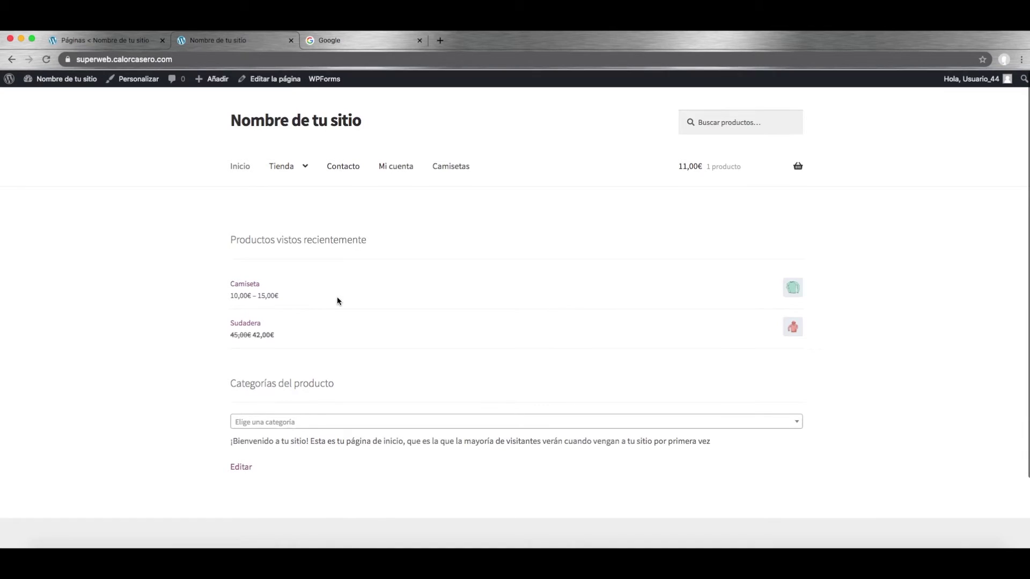
click(48, 60)
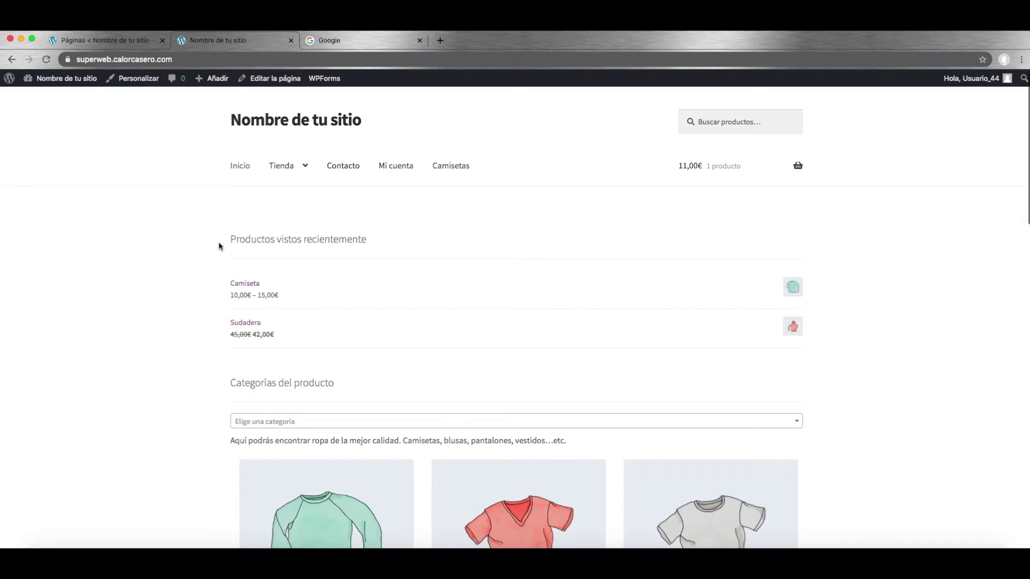
Step: Review the public home page from the welcome text through the product rows to the Camisetas banner
scroll(219, 247, down, 4)
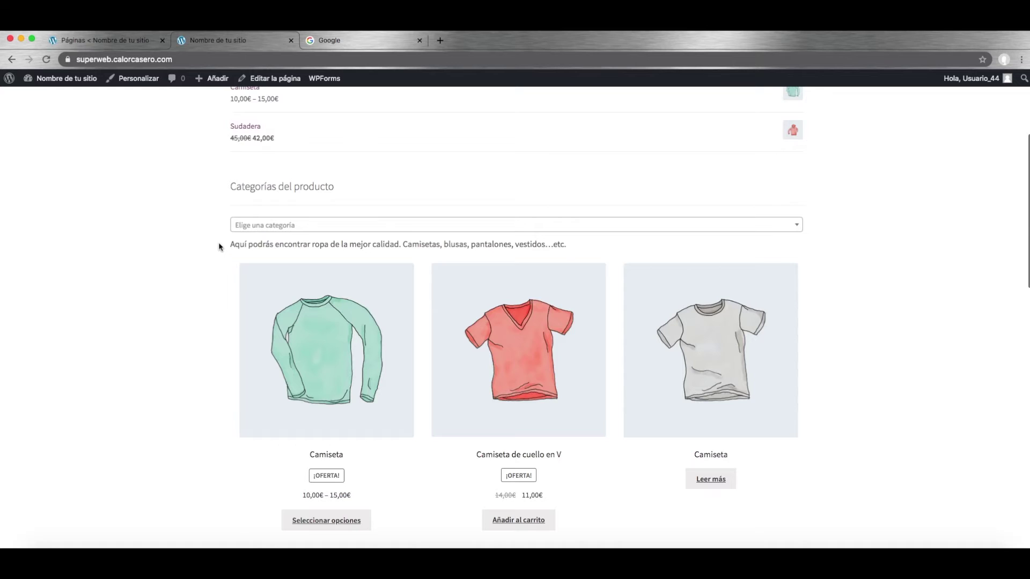
scroll(219, 247, down, 3)
click(280, 128)
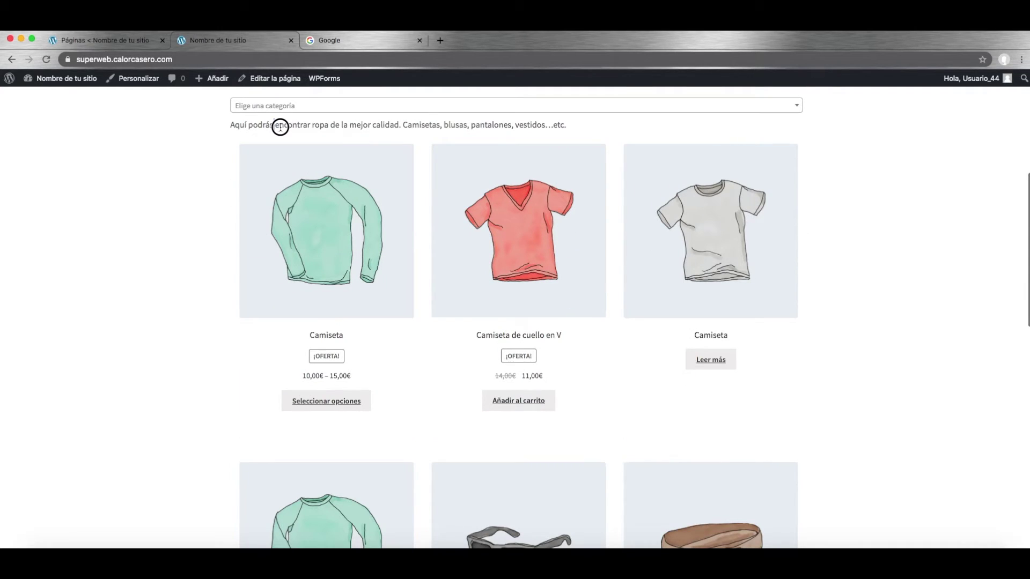
drag(280, 127, 432, 129)
scroll(374, 258, down, 3)
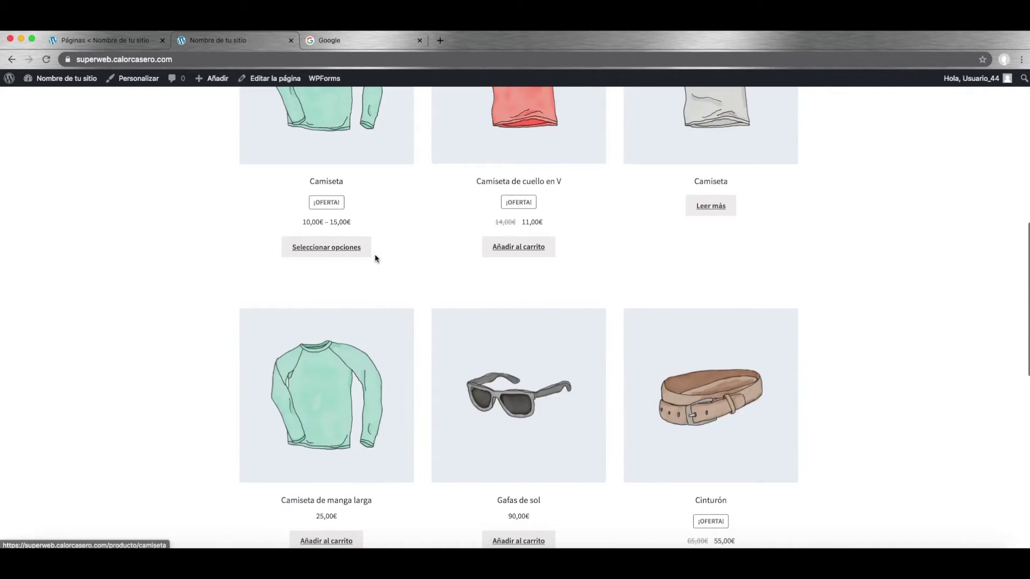
scroll(375, 259, down, 9)
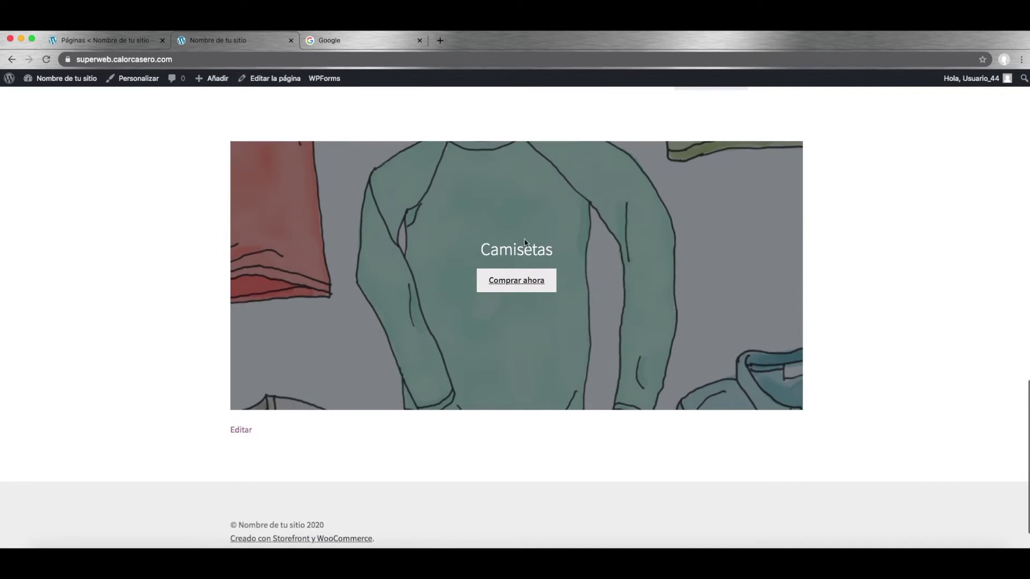
scroll(470, 263, down, 2)
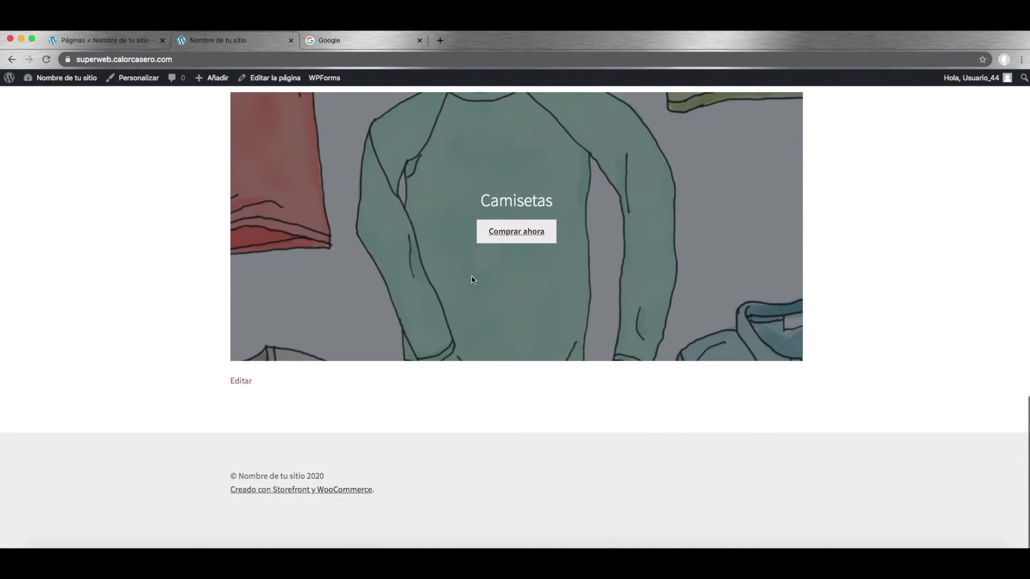
scroll(472, 279, up, 2)
Step: Follow the Camisetas banner's Comprar ahora link, review the category's products and return to the home page
click(517, 309)
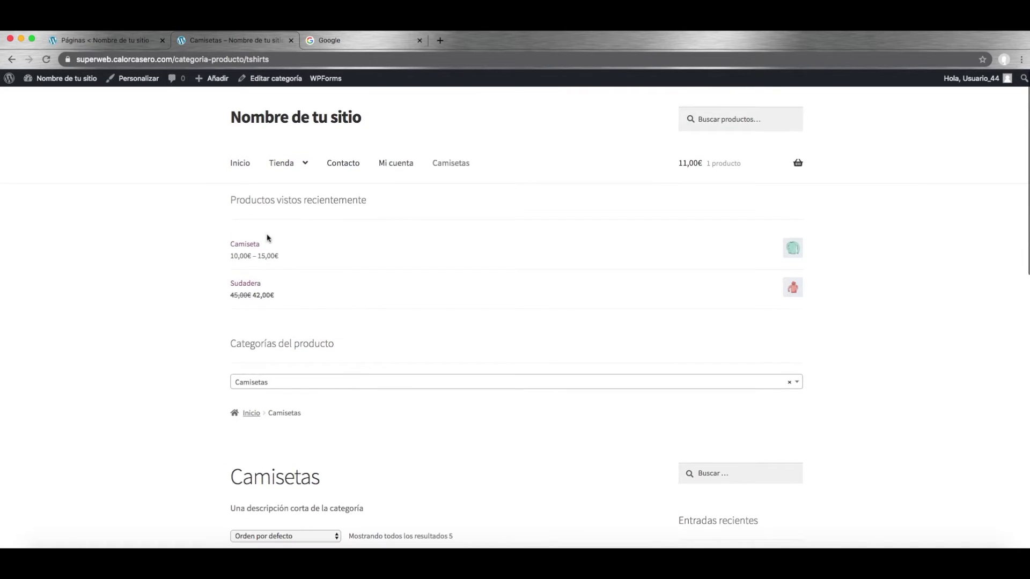
scroll(268, 237, down, 5)
scroll(381, 395, down, 3)
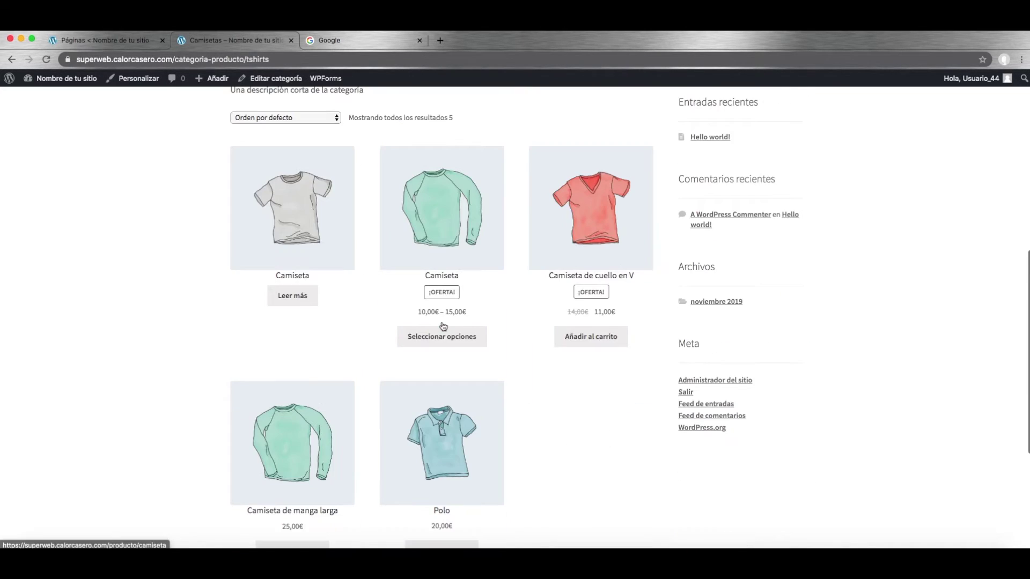
scroll(356, 317, down, 1)
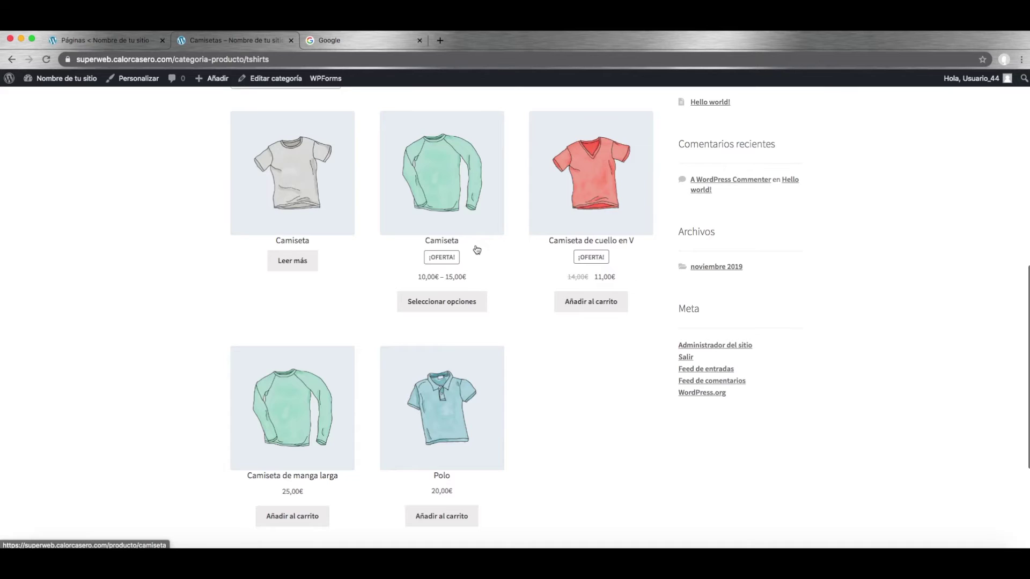
scroll(476, 250, up, 8)
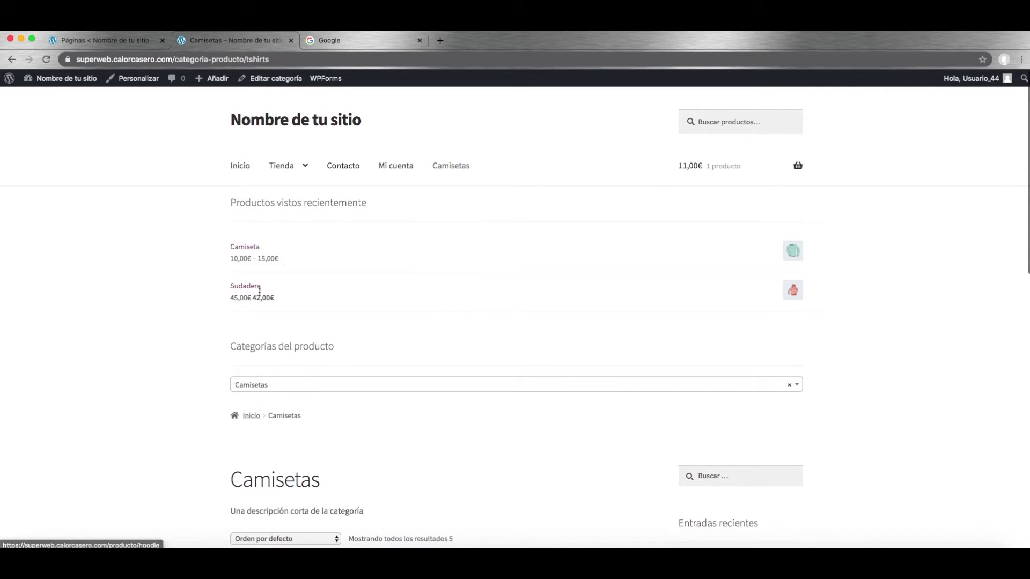
click(241, 167)
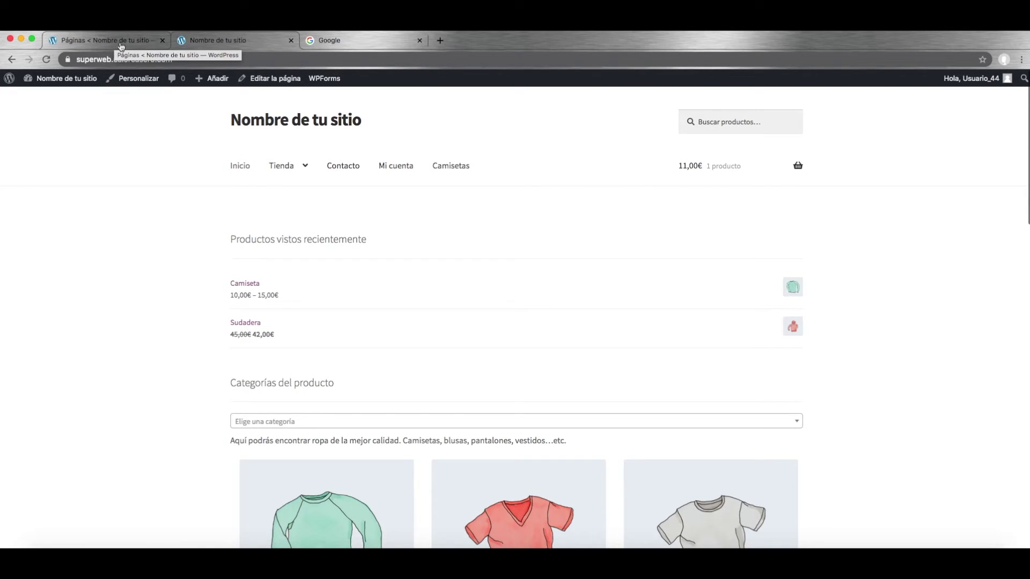
mouse_move(287, 167)
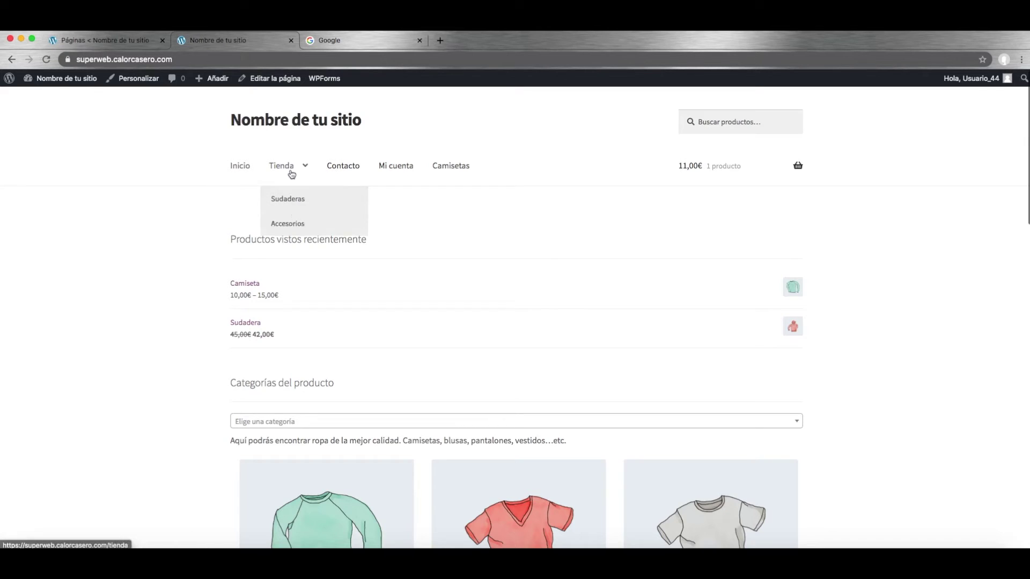
Step: Return to the WordPress admin and open the site's navigation menu structure for editing
click(133, 35)
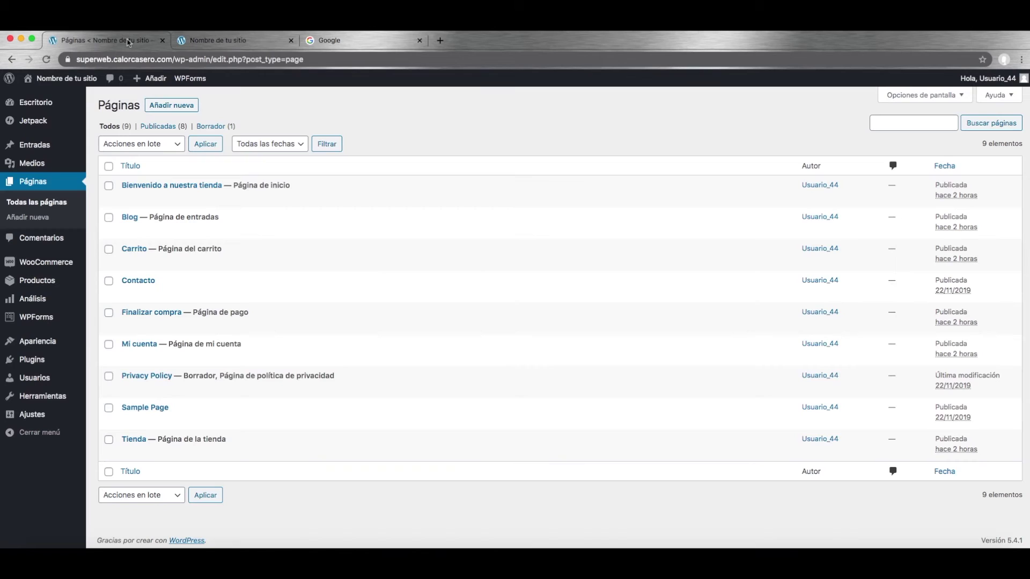
mouse_move(78, 297)
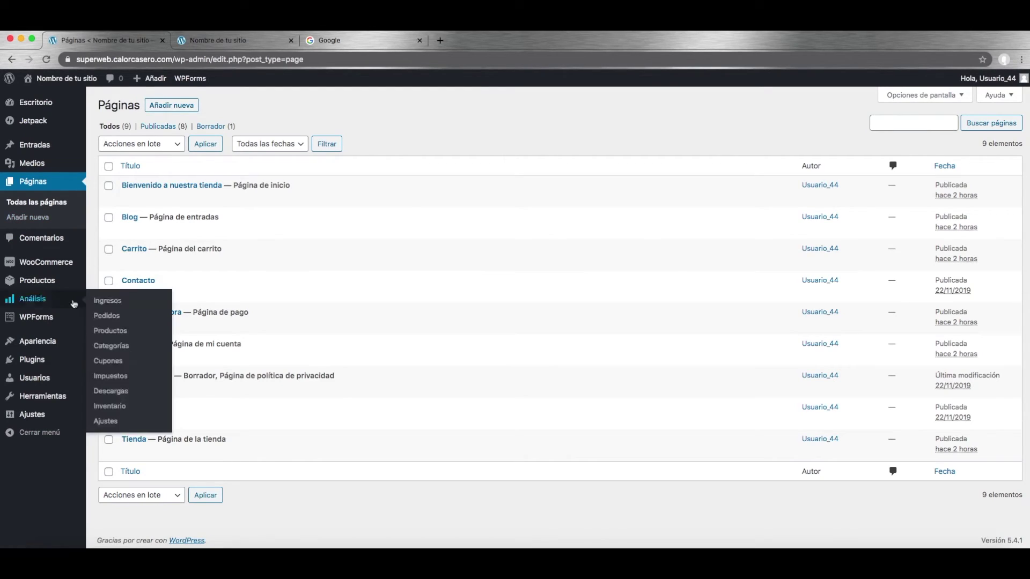
mouse_move(45, 344)
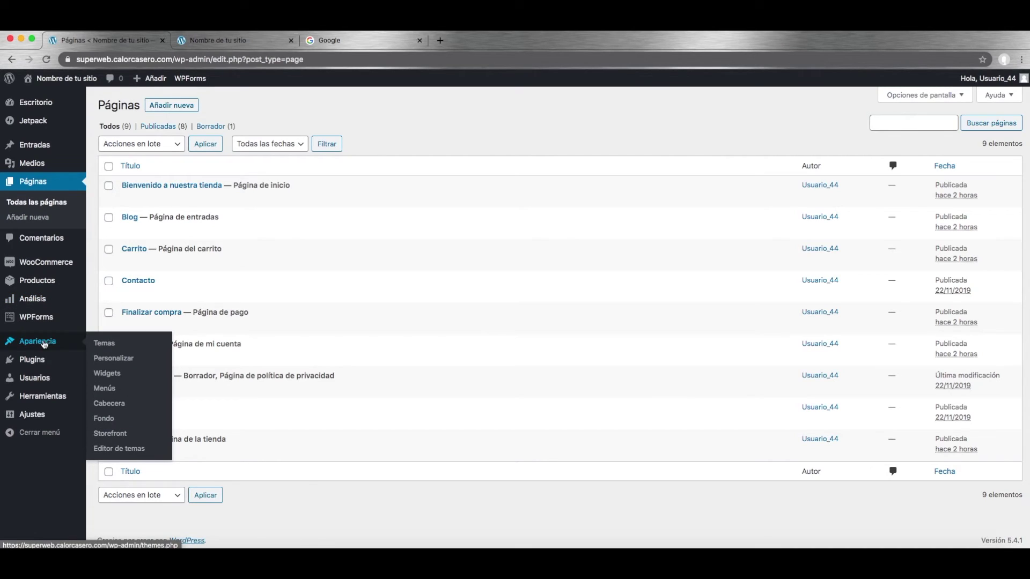
click(104, 389)
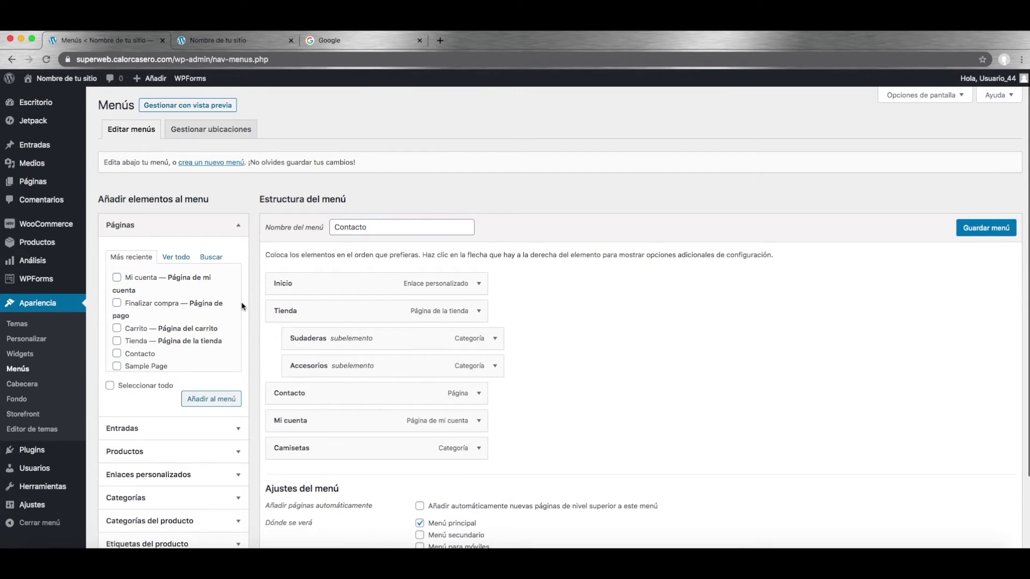
scroll(241, 306, down, 2)
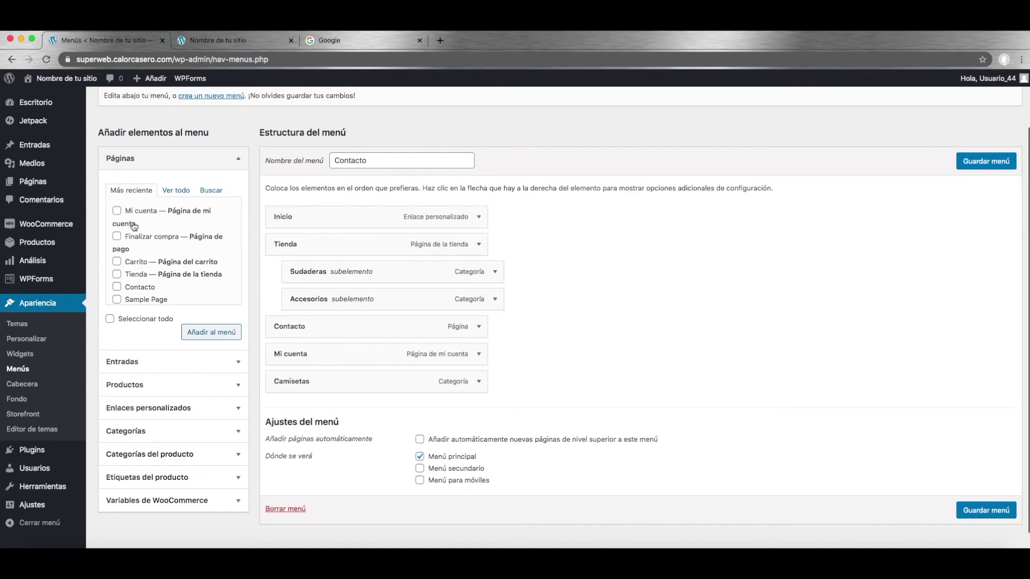
Step: Remove the Tienda, Sudaderas and Accesorios items from the navigation menu
click(476, 246)
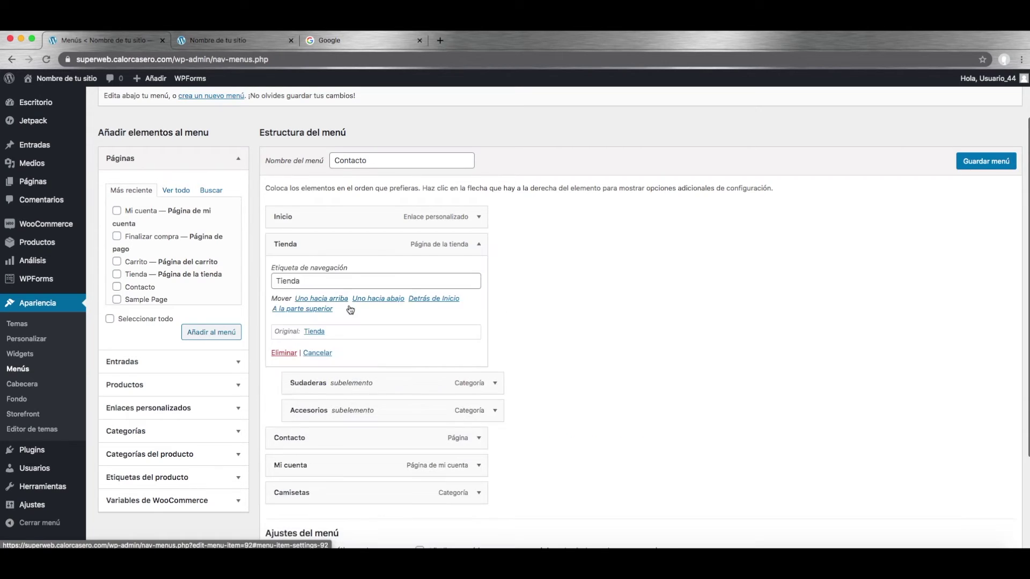
click(281, 353)
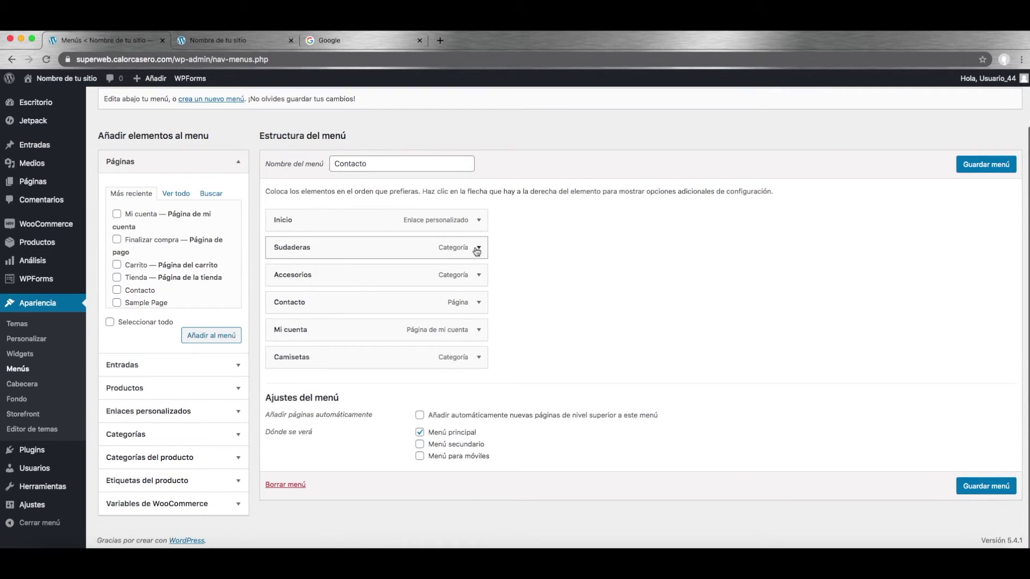
click(479, 245)
click(281, 353)
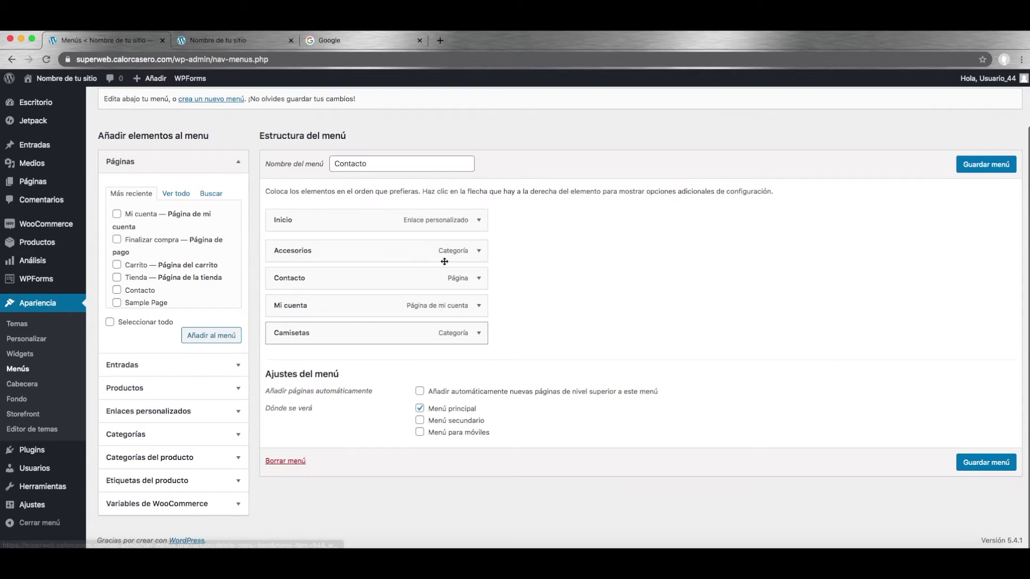
click(478, 244)
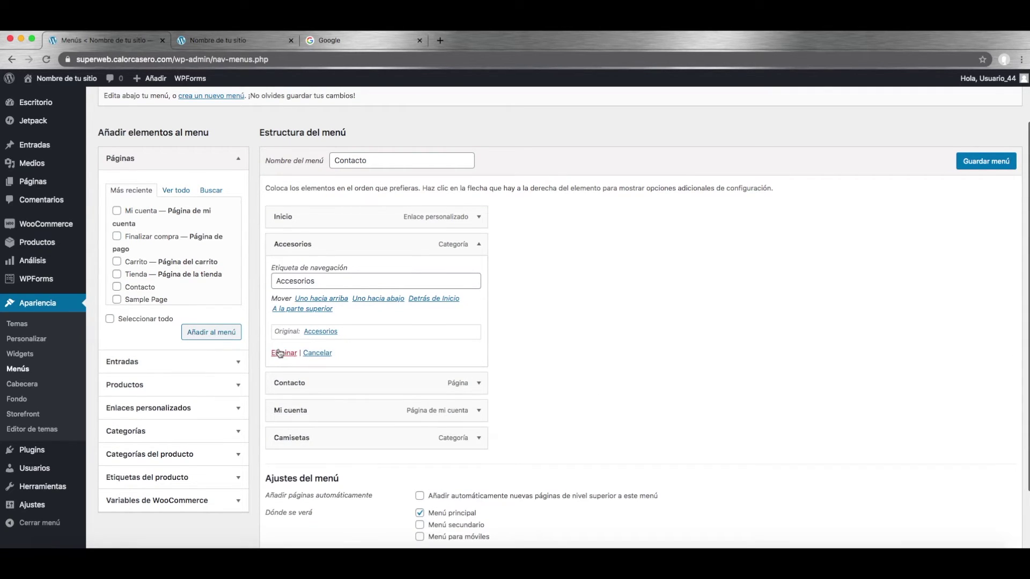
click(281, 352)
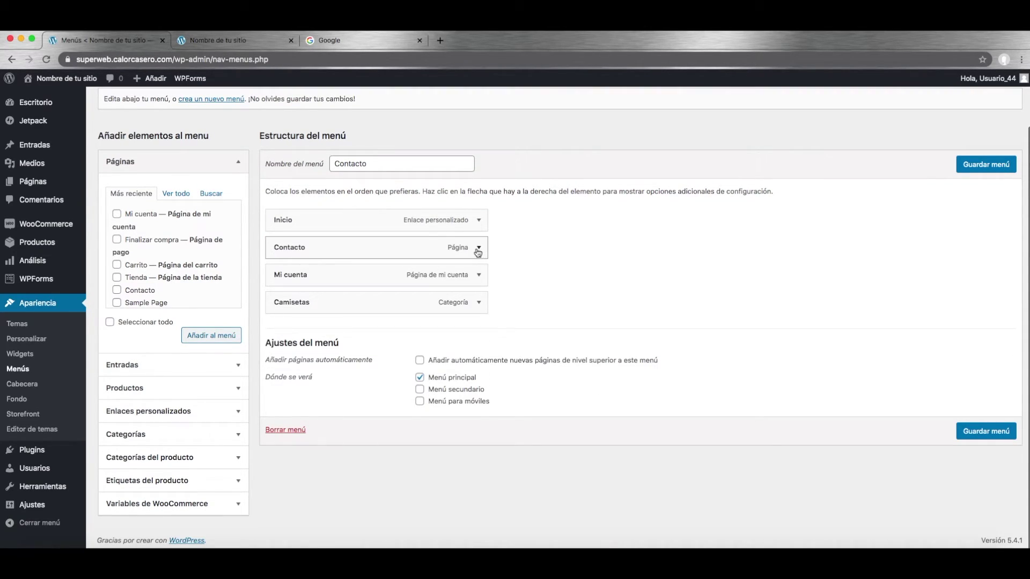
Step: Remove the Camisetas category and the Mi cuenta page from the navigation menu
click(476, 304)
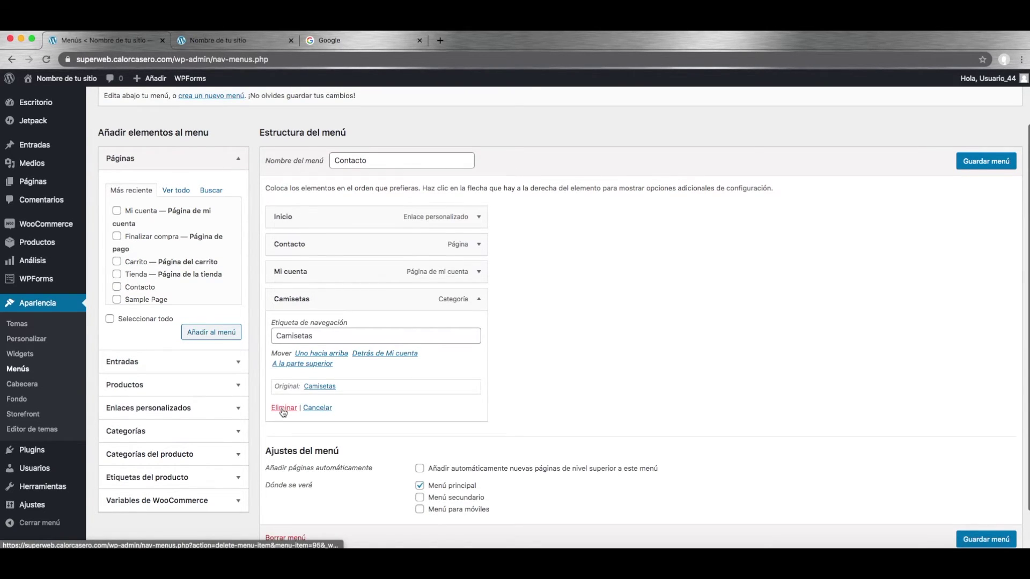
click(283, 408)
click(478, 275)
click(283, 444)
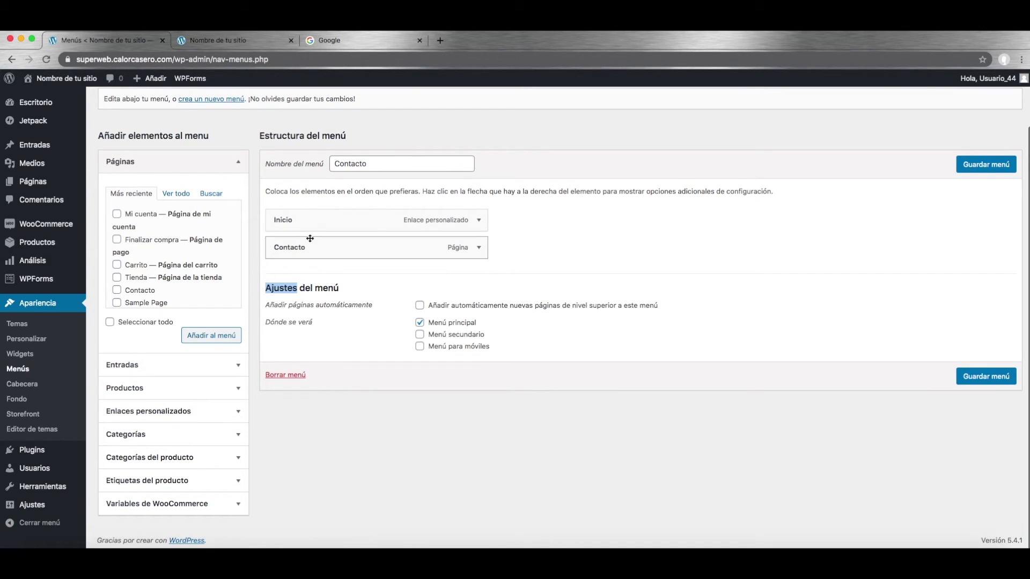
Step: Examine the cart drop-down in the storefront header and return to the menu editor
click(117, 265)
click(116, 265)
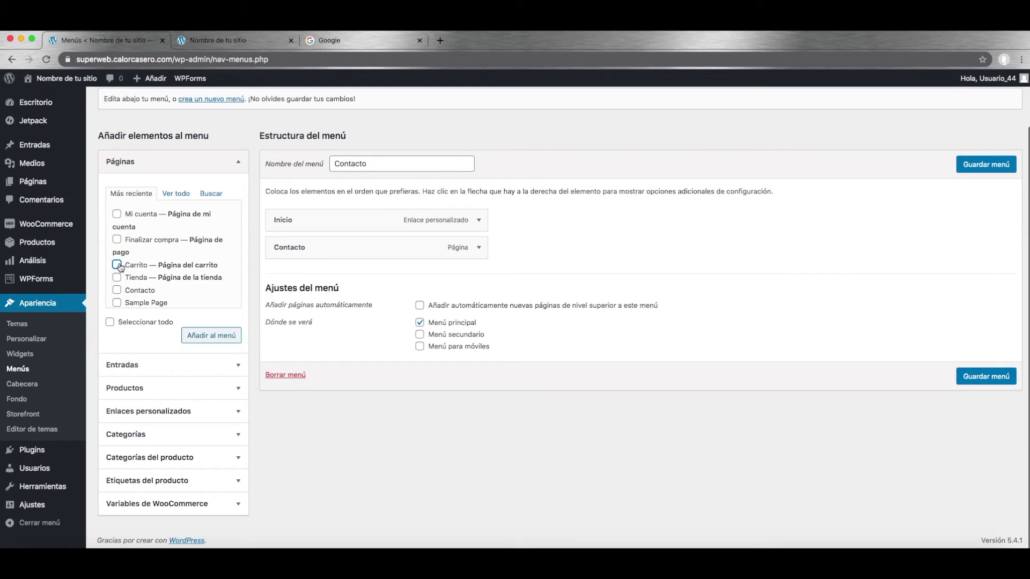
click(225, 40)
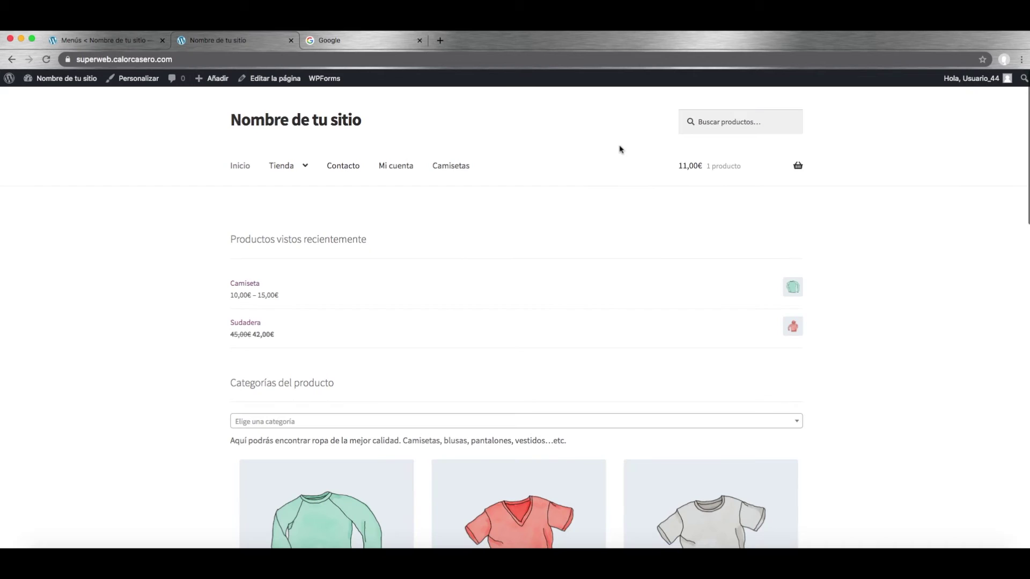
mouse_move(747, 168)
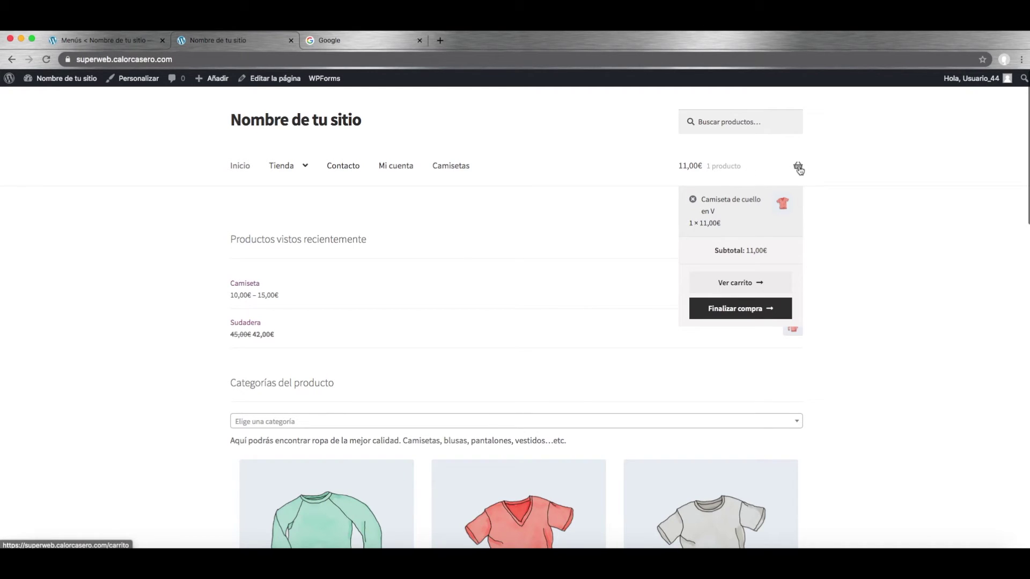
click(153, 46)
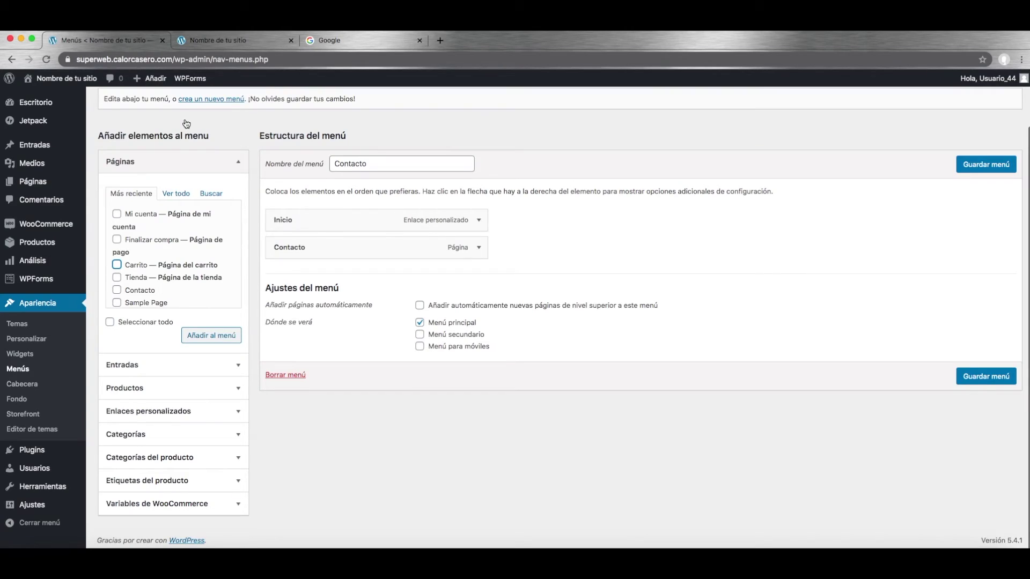
click(117, 270)
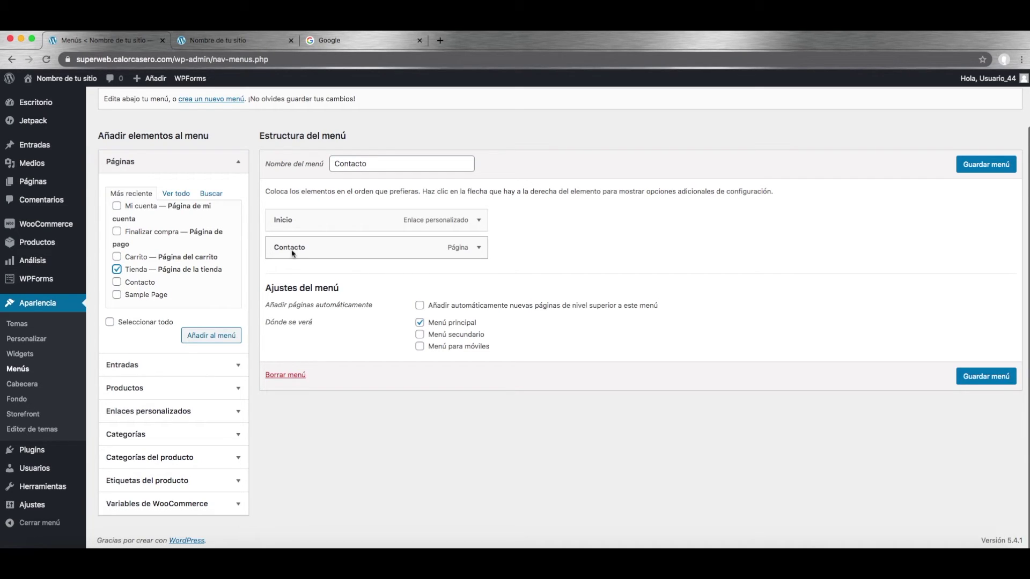
scroll(130, 267, up, 1)
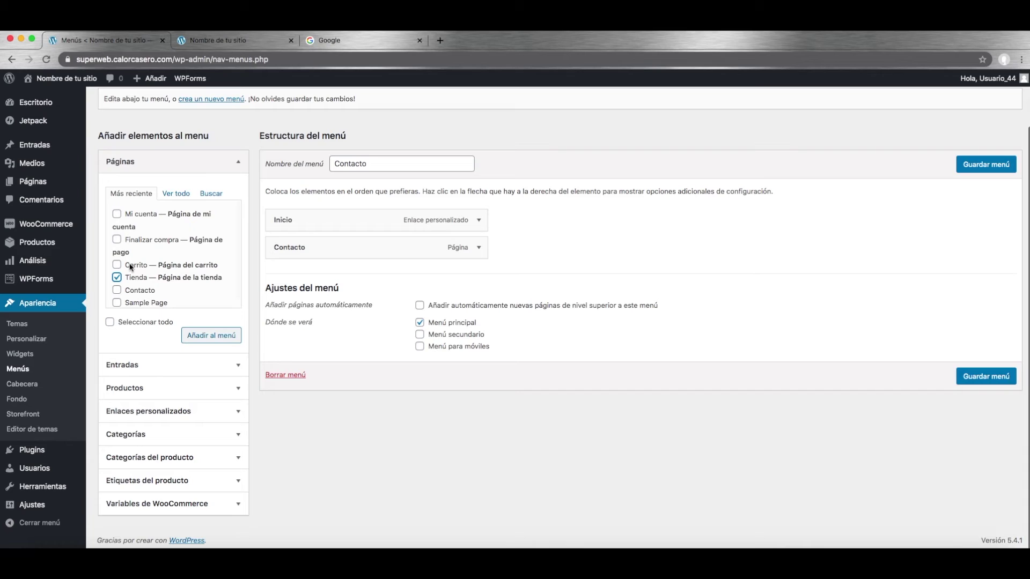
key(ctrl+Tab)
mouse_move(718, 179)
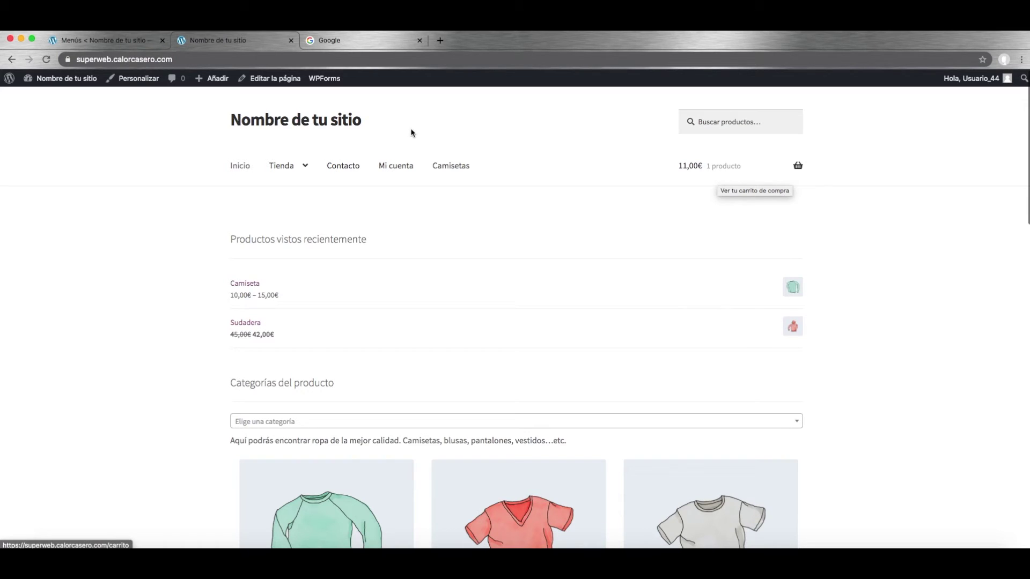
click(107, 40)
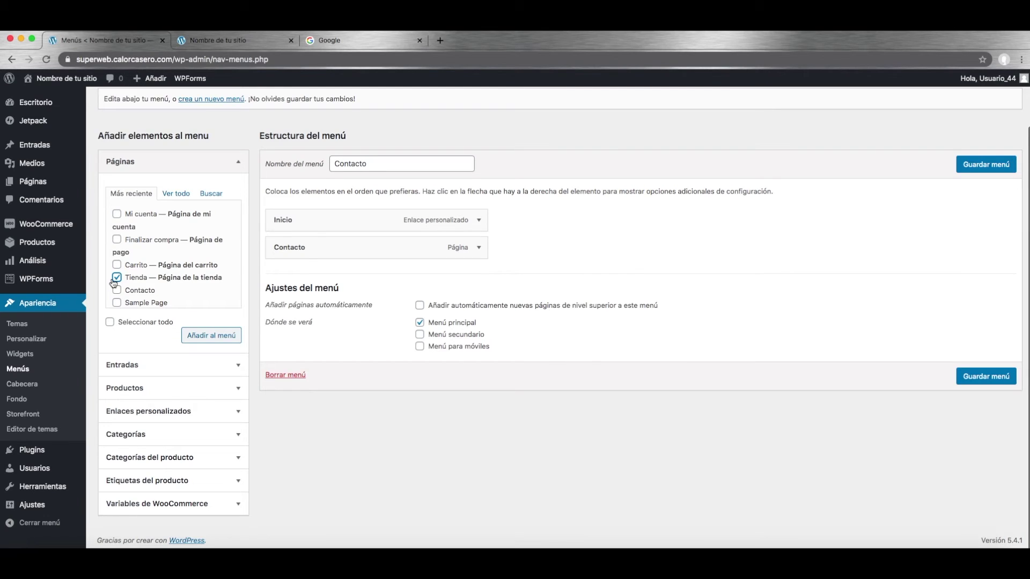
scroll(116, 238, down, 1)
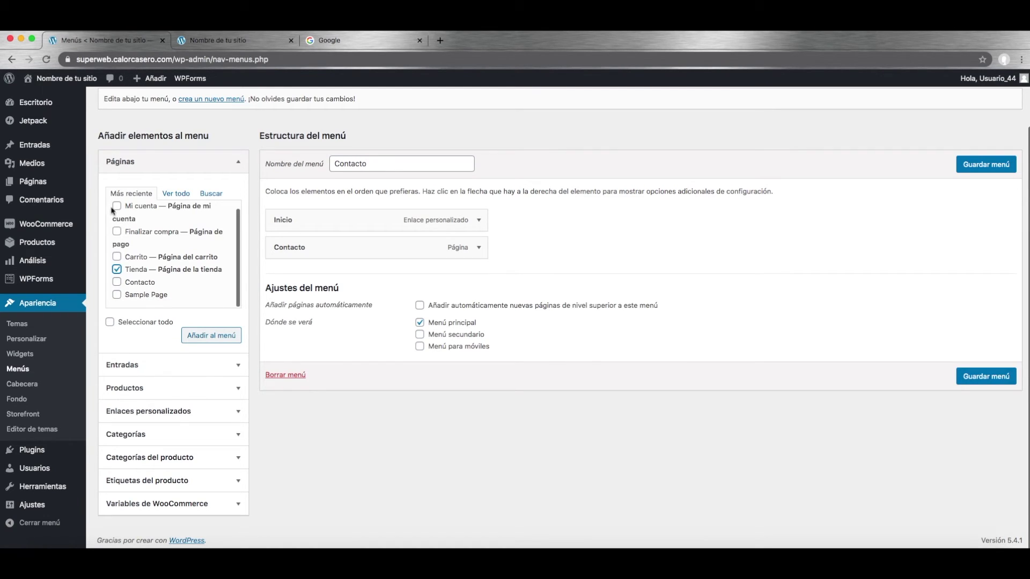
click(117, 209)
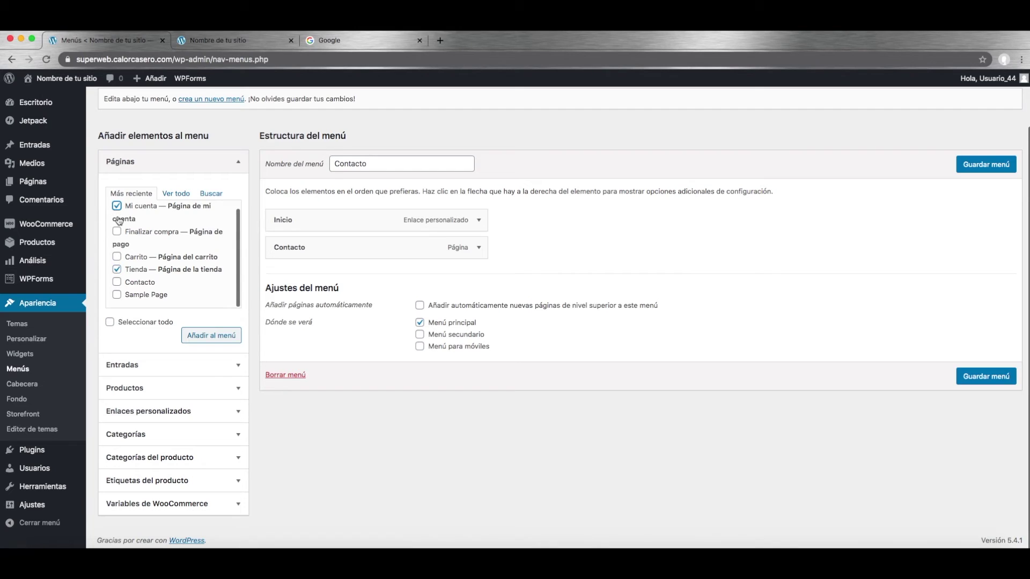
Step: Look through the full list of site pages and the post categories available for the menu
click(180, 198)
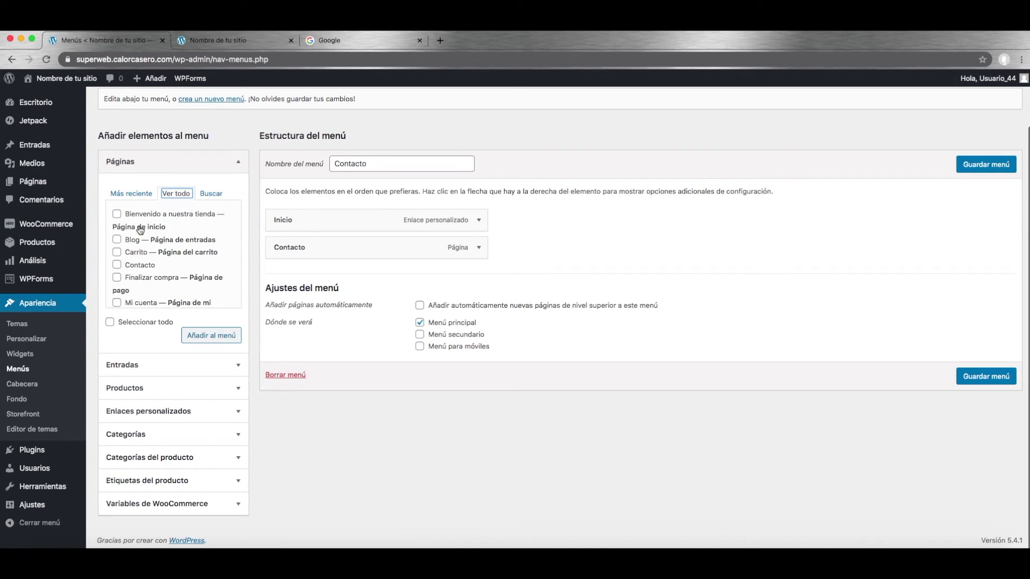
scroll(140, 231, down, 2)
scroll(140, 248, down, 2)
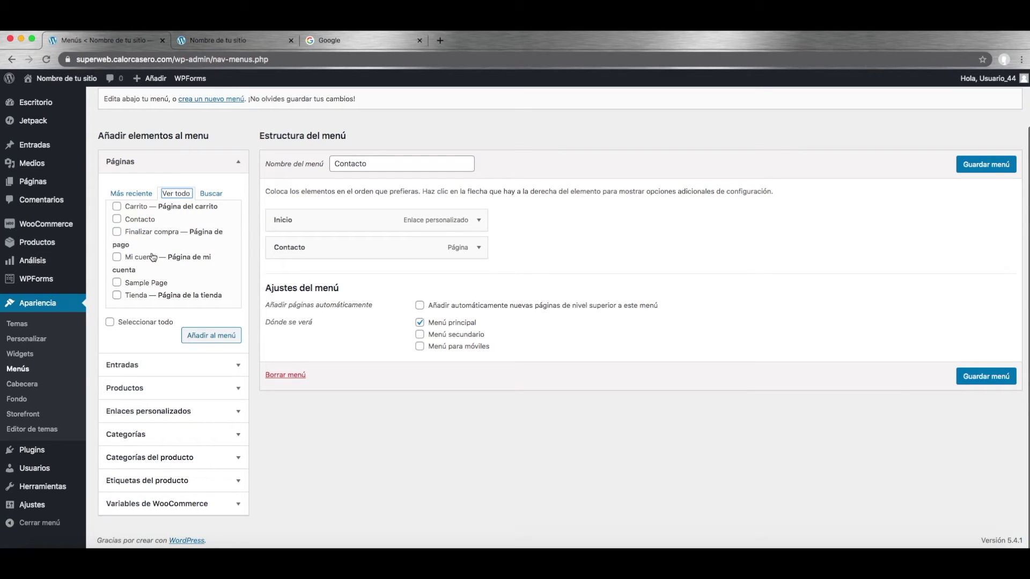
scroll(155, 248, up, 3)
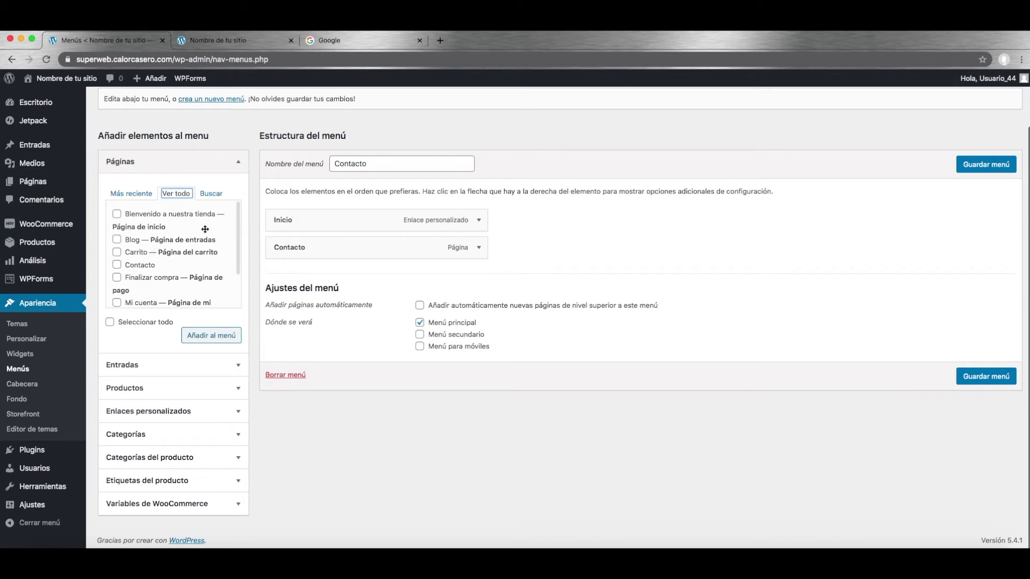
click(234, 164)
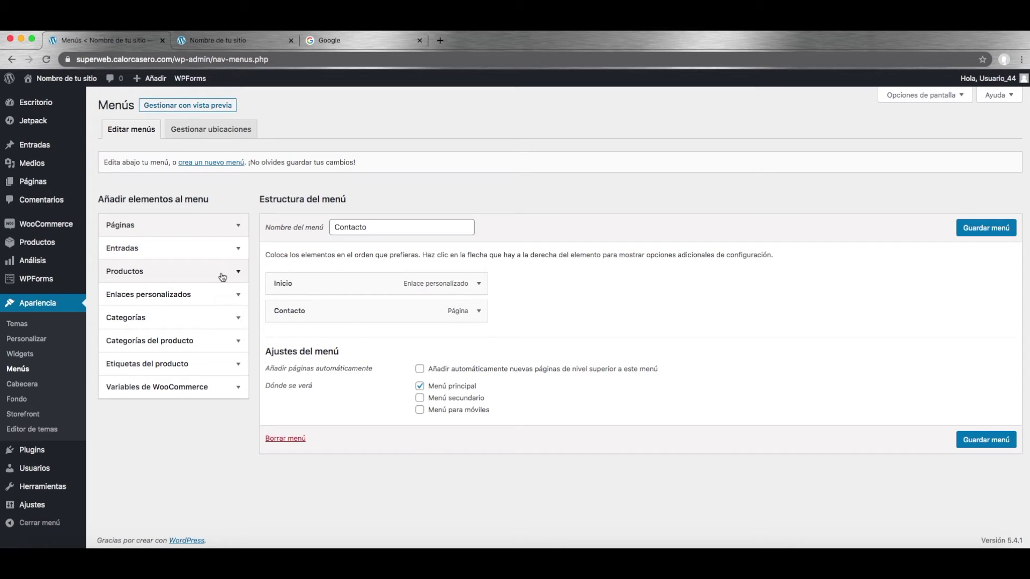
click(223, 318)
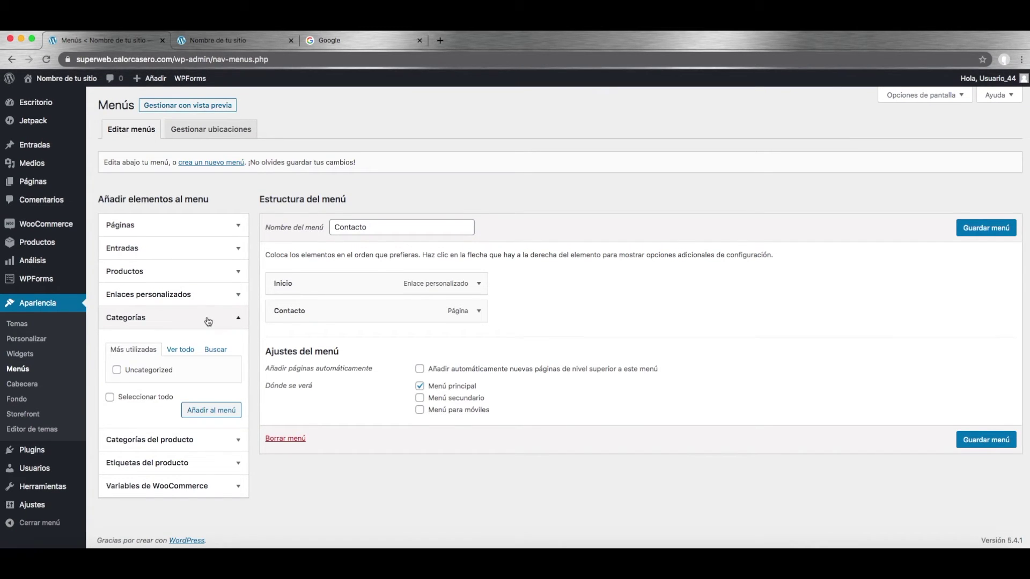
click(208, 318)
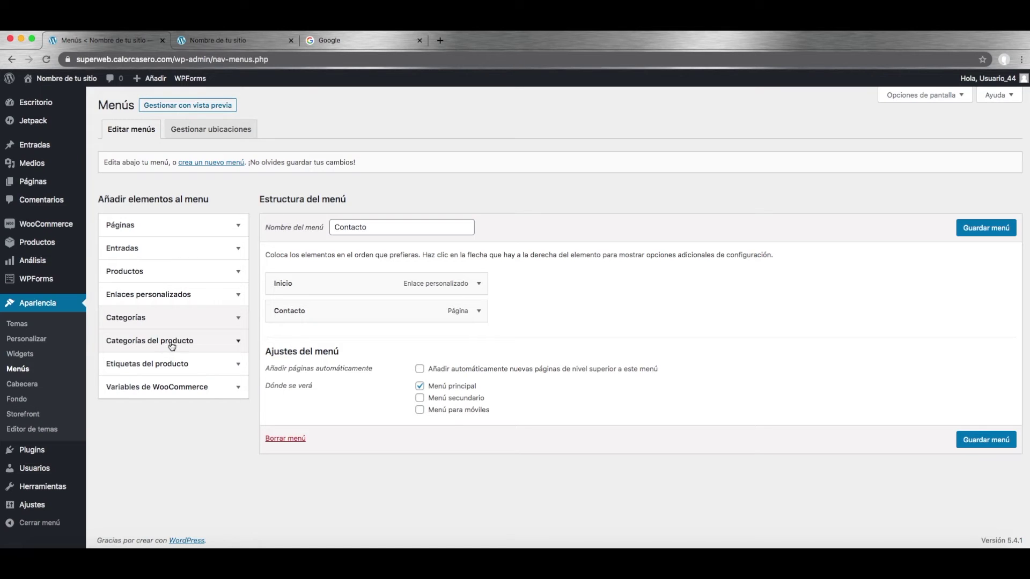
Step: Add the product categories Accesorios, Blusas, Camisetas and Sudaderas to the navigation menu
click(207, 342)
scroll(217, 360, down, 1)
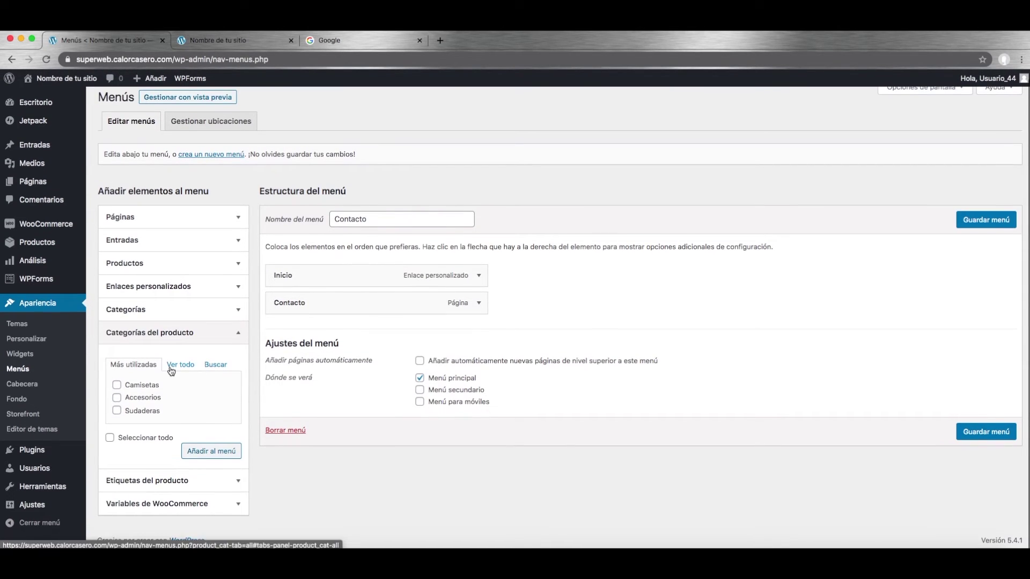
click(180, 361)
scroll(159, 379, down, 2)
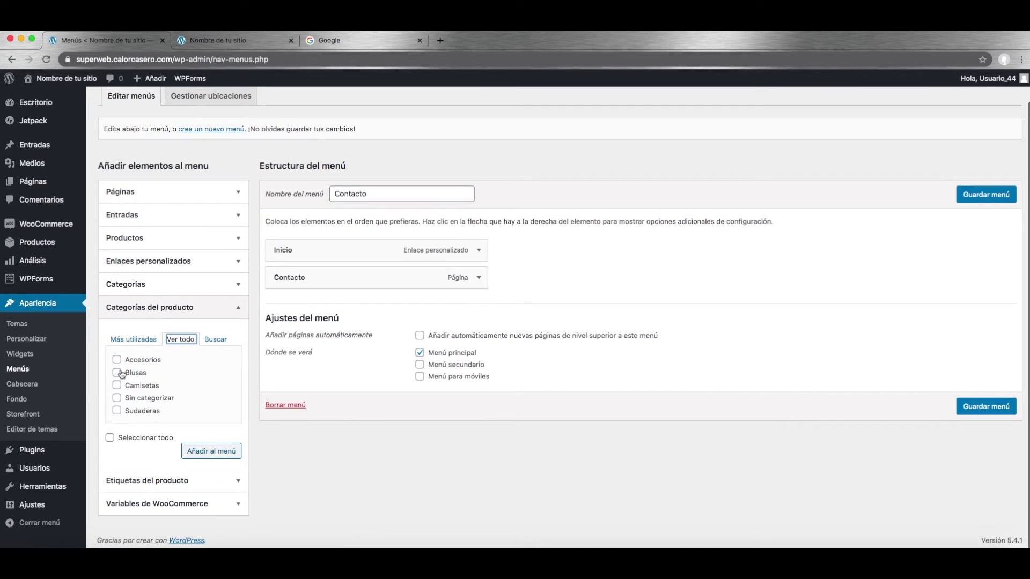
click(118, 361)
click(117, 372)
click(117, 385)
click(117, 410)
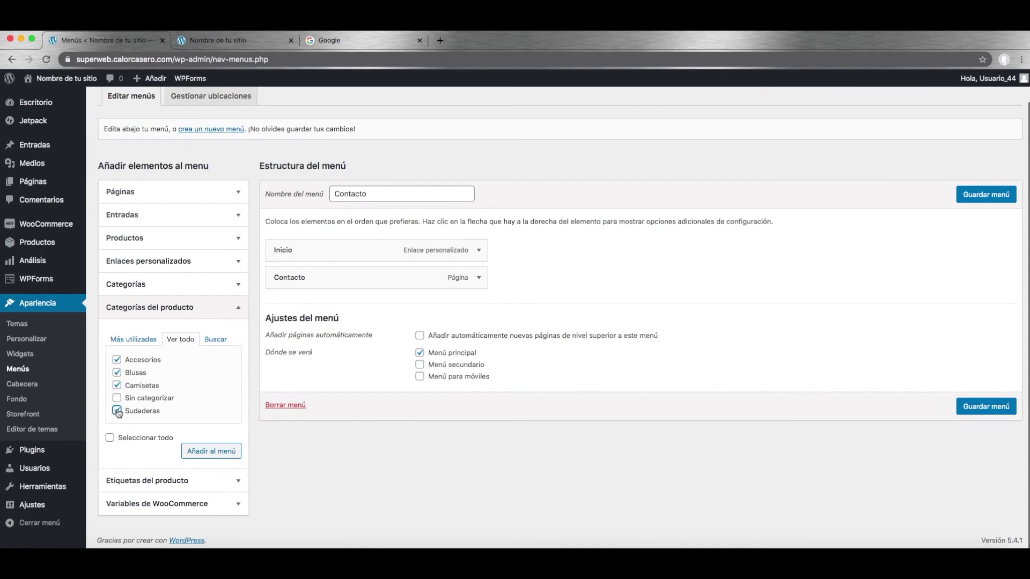
click(207, 453)
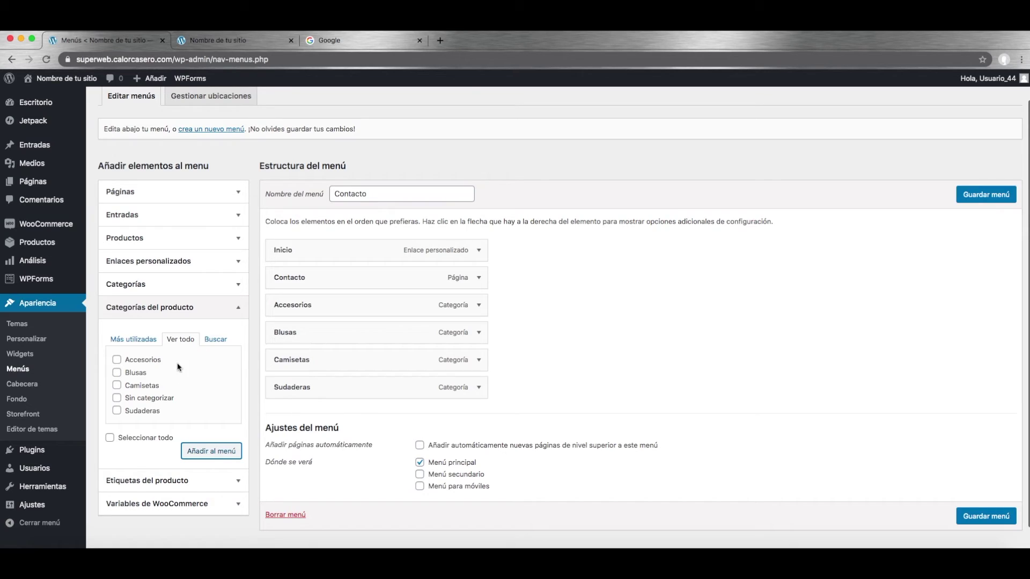
Step: Add the Tienda page to the navigation menu and place it directly after Inicio
click(216, 198)
scroll(148, 292, down, 2)
scroll(148, 292, down, 1)
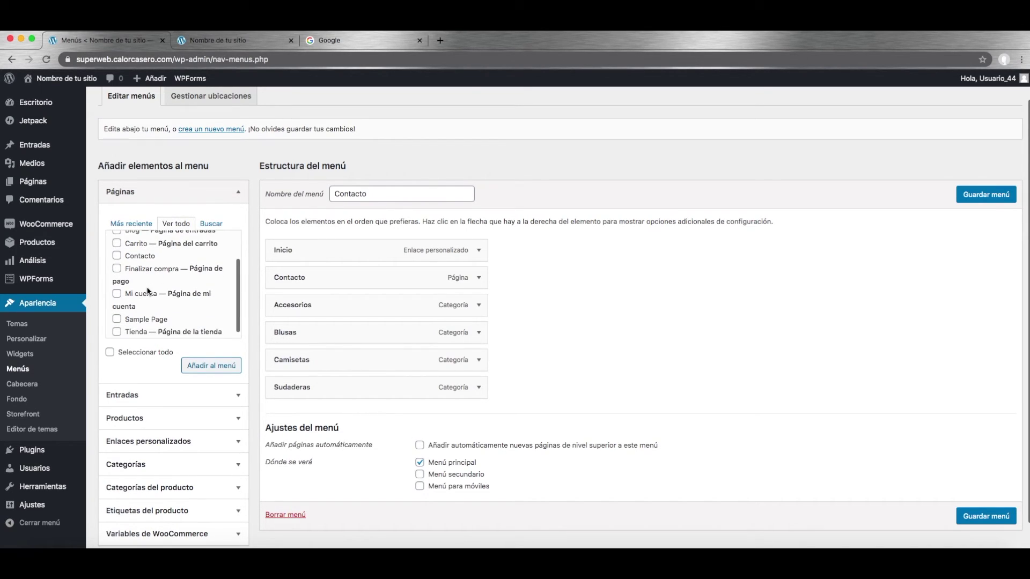
click(117, 325)
click(206, 370)
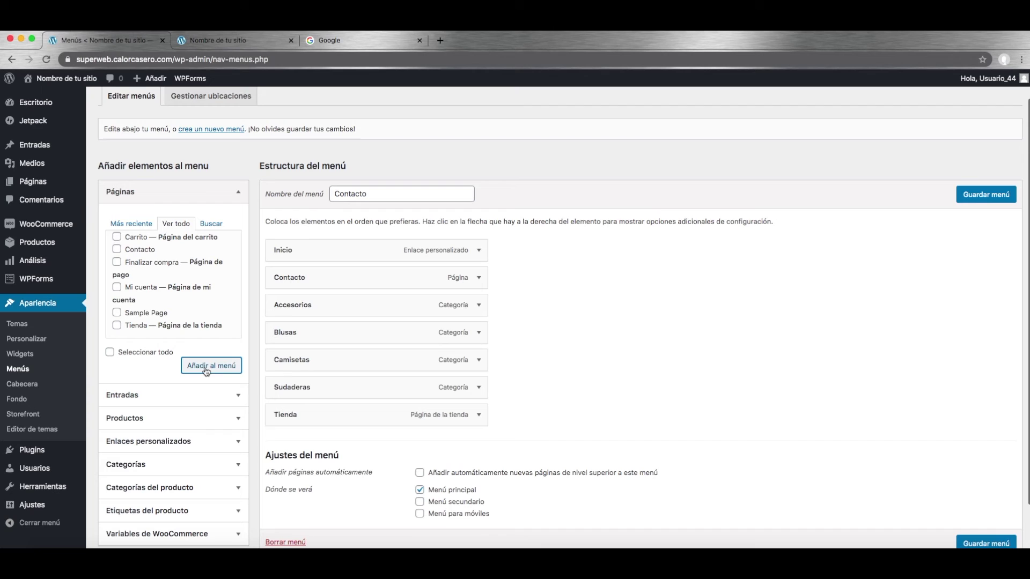
drag(295, 415, 288, 275)
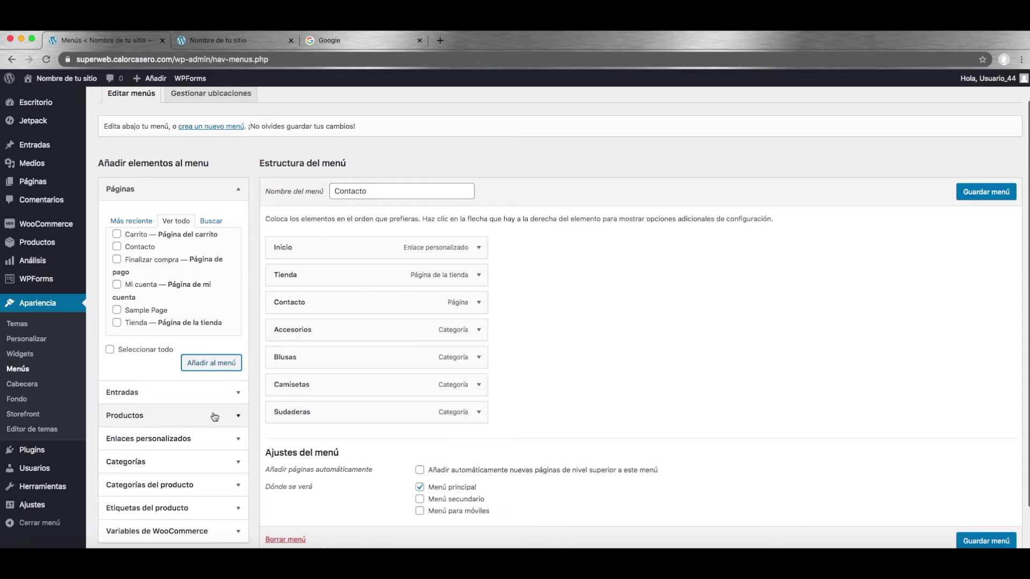
Step: Nest the Camisetas, Blusas and Accesorios categories, in that order, as sub-items of Tienda
scroll(212, 416, down, 2)
click(223, 432)
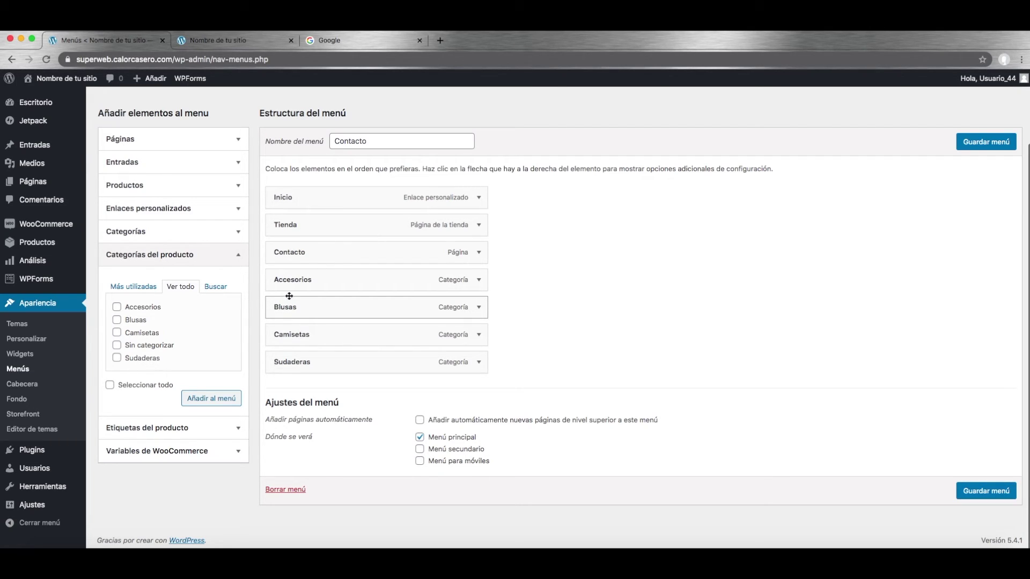
click(304, 337)
drag(304, 337, 329, 278)
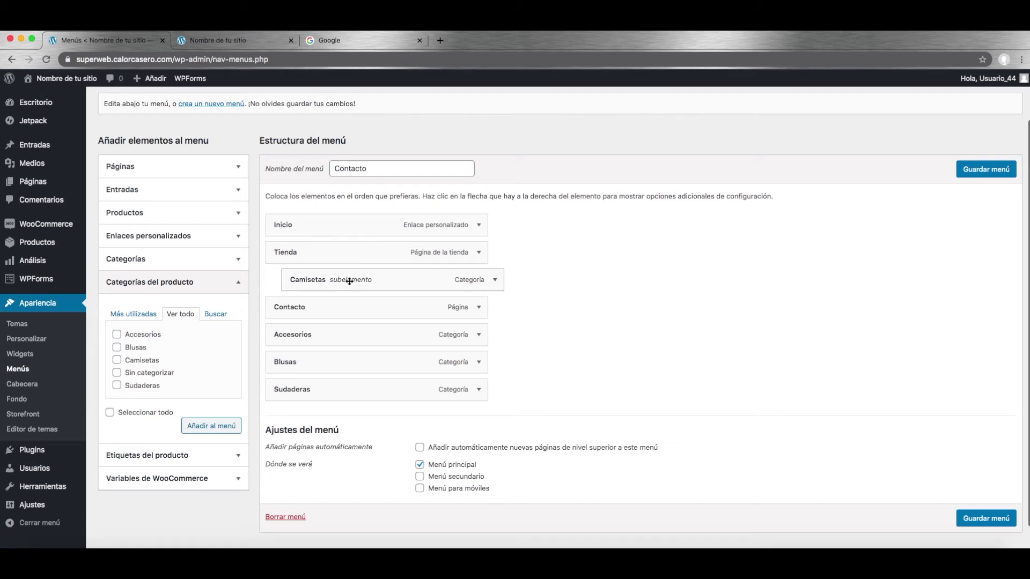
drag(311, 359, 331, 306)
drag(317, 363, 333, 333)
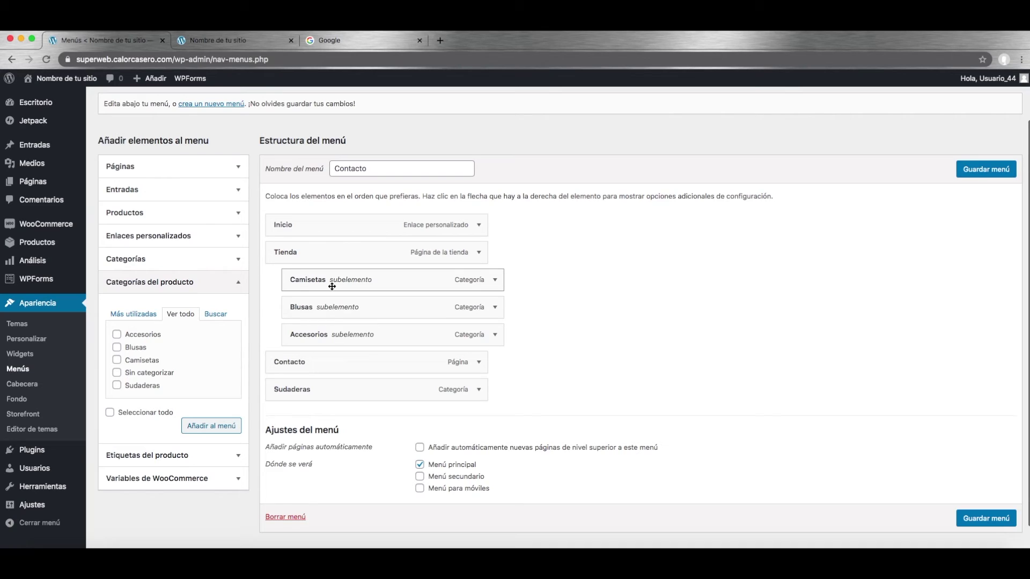
Step: Nest Sudaderas as the last sub-item of Tienda, ahead of Contacto, and save the menu
click(308, 309)
mouse_move(309, 308)
mouse_down()
mouse_move(343, 308)
mouse_move(274, 307)
mouse_move(303, 316)
mouse_up()
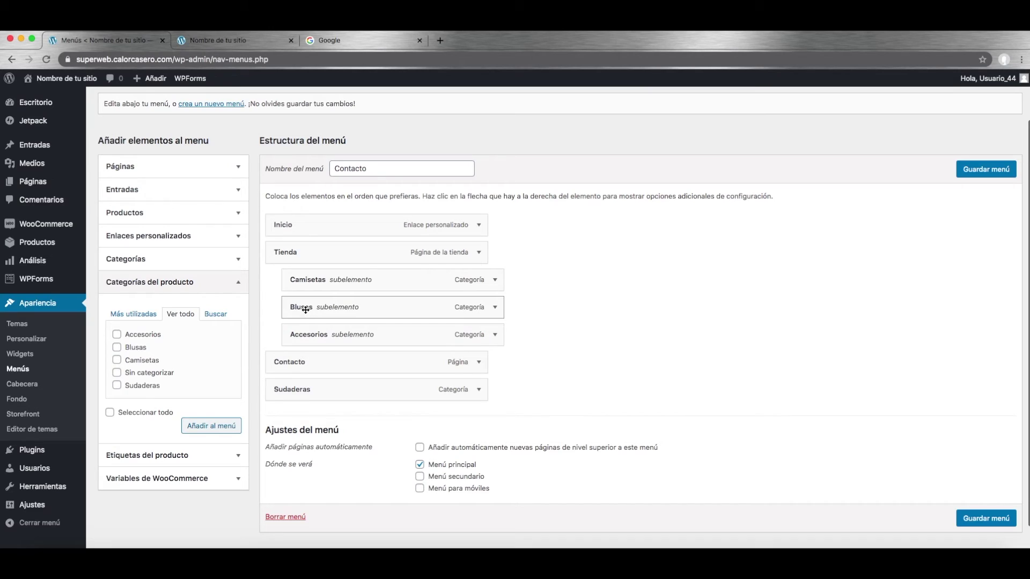
mouse_move(299, 374)
mouse_down()
mouse_move(319, 345)
mouse_move(293, 361)
mouse_up()
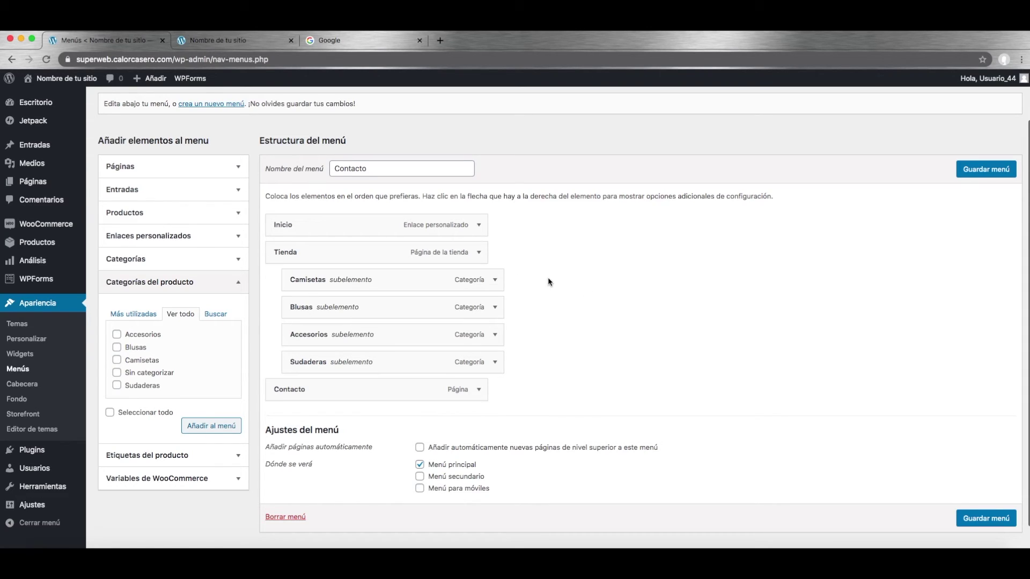
click(971, 173)
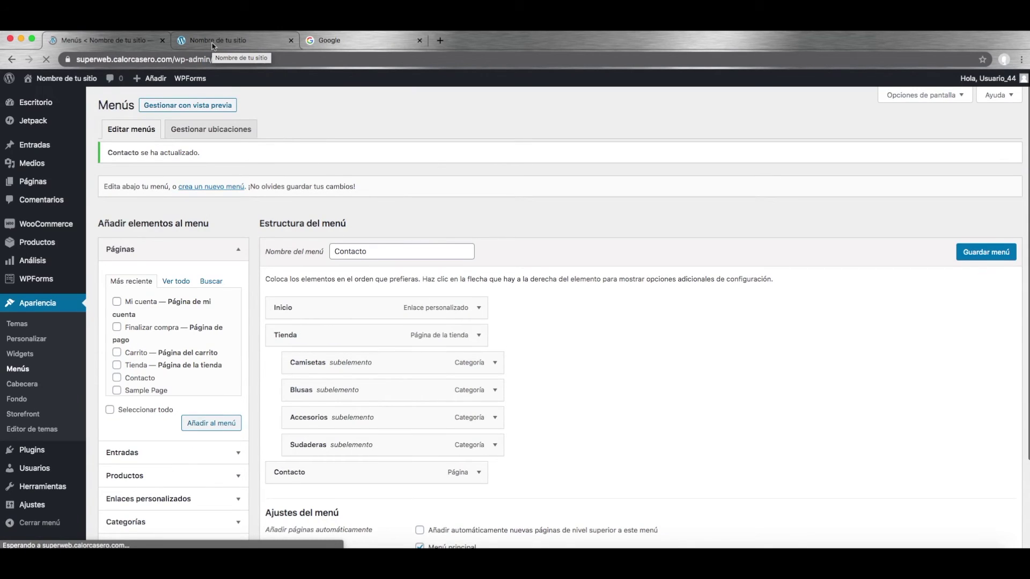
Step: Reload the storefront home page to review the saved navigation menu and follow its Inicio link
click(213, 46)
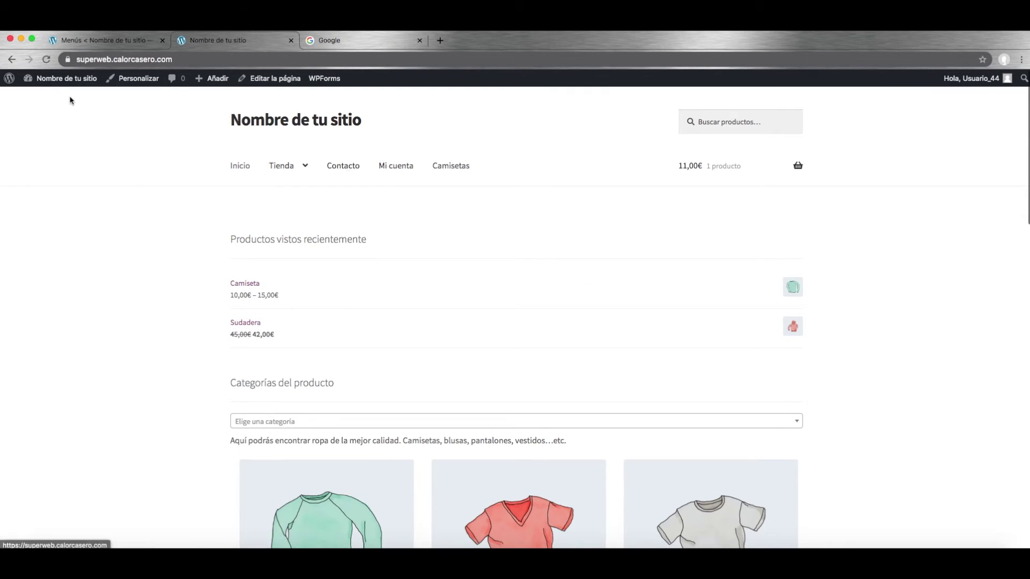
click(48, 60)
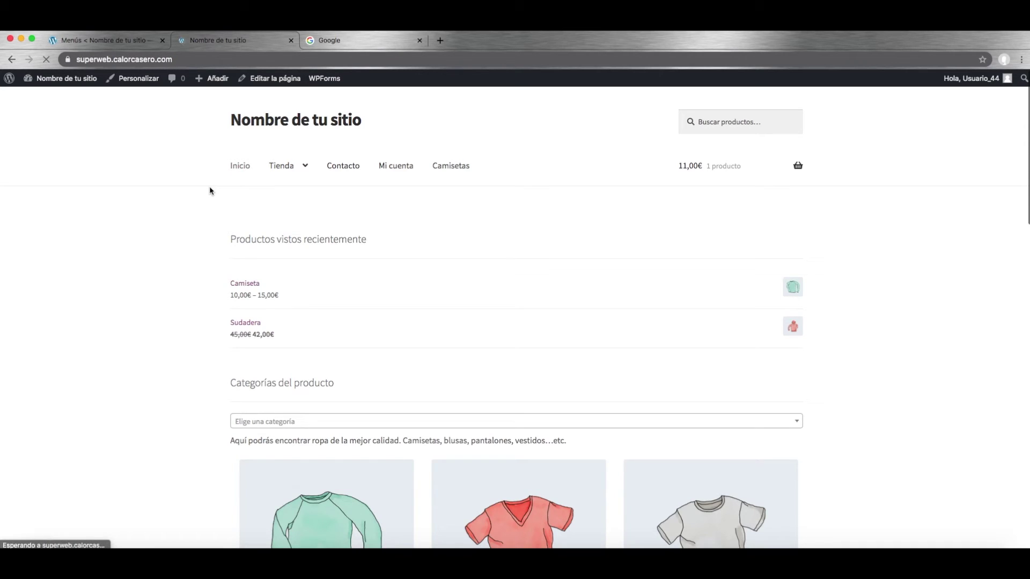
click(102, 41)
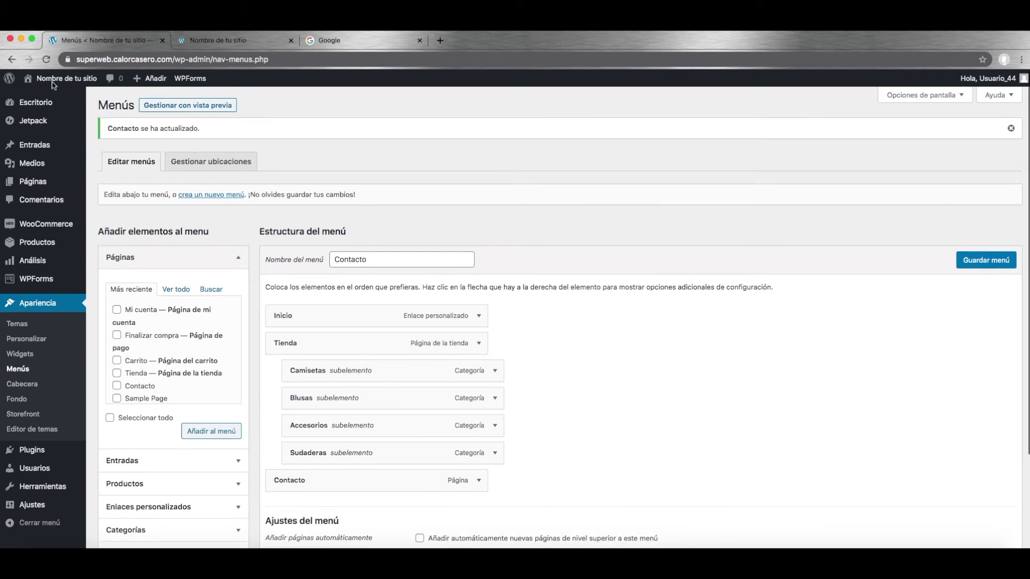
mouse_move(54, 85)
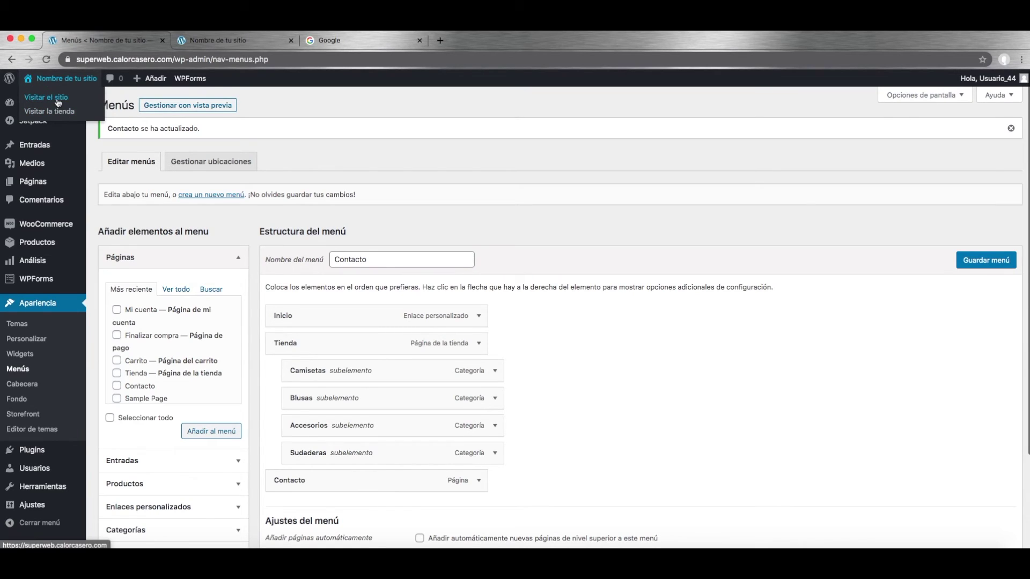
click(231, 40)
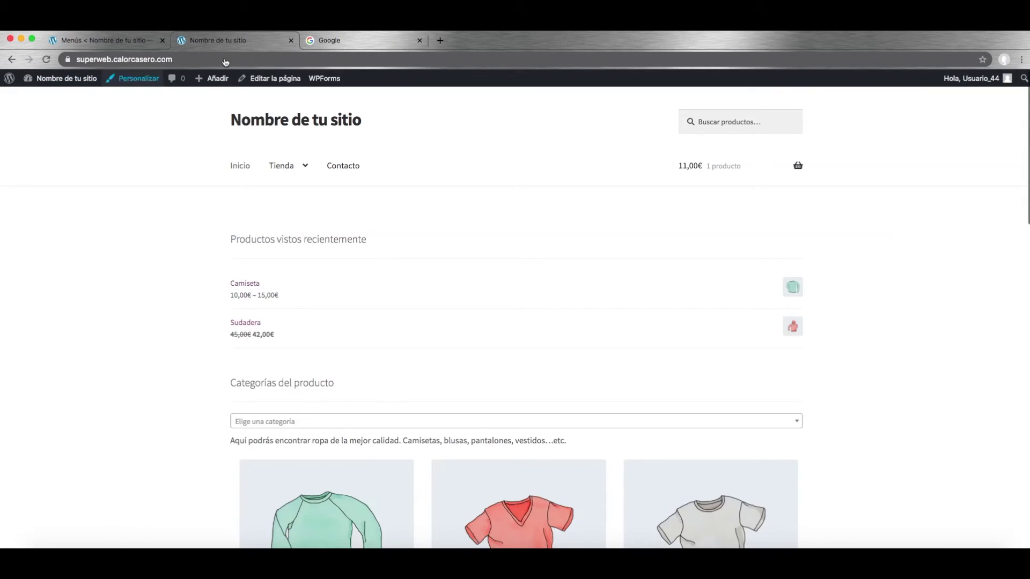
click(239, 168)
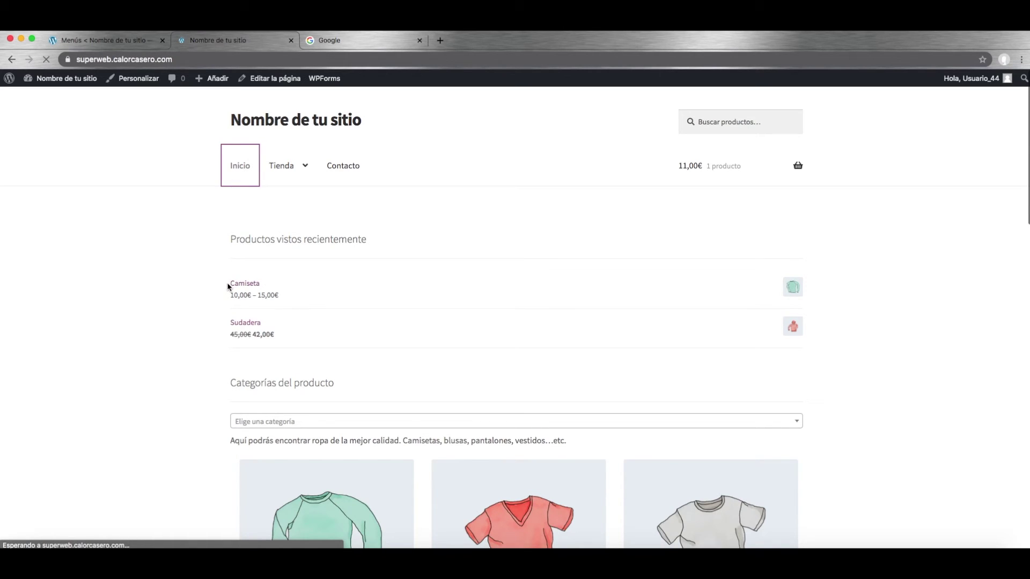
Step: Review the home page's product listing and the Sudaderas category page reached through the Tienda submenu
scroll(227, 287, down, 10)
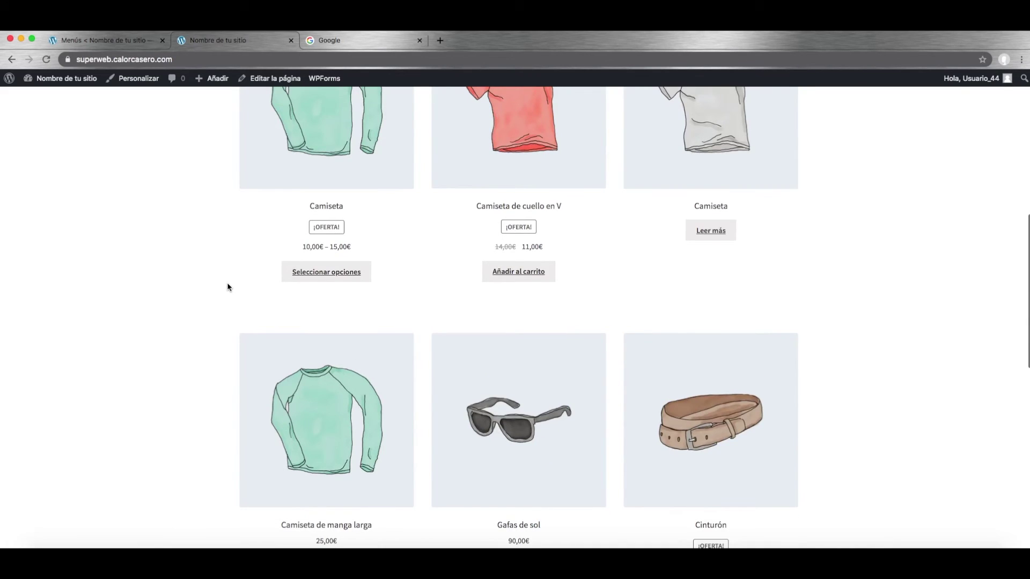
scroll(227, 287, up, 10)
mouse_move(285, 168)
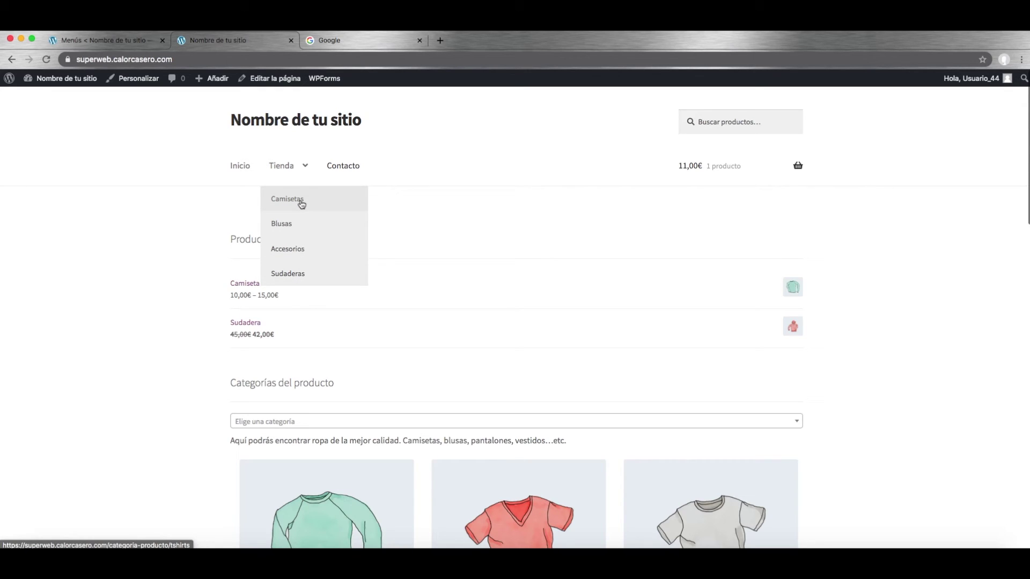
click(295, 281)
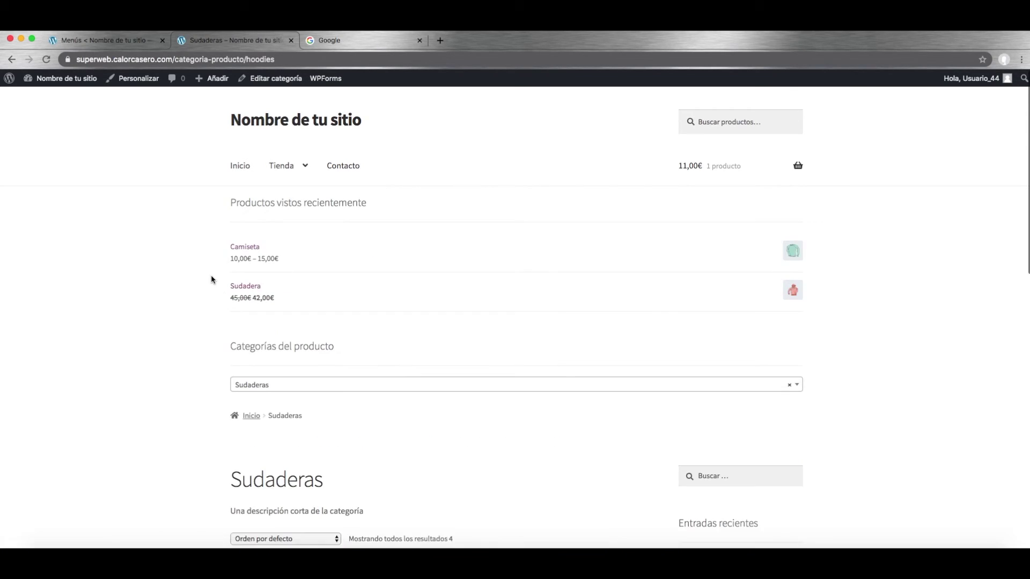
scroll(212, 279, down, 5)
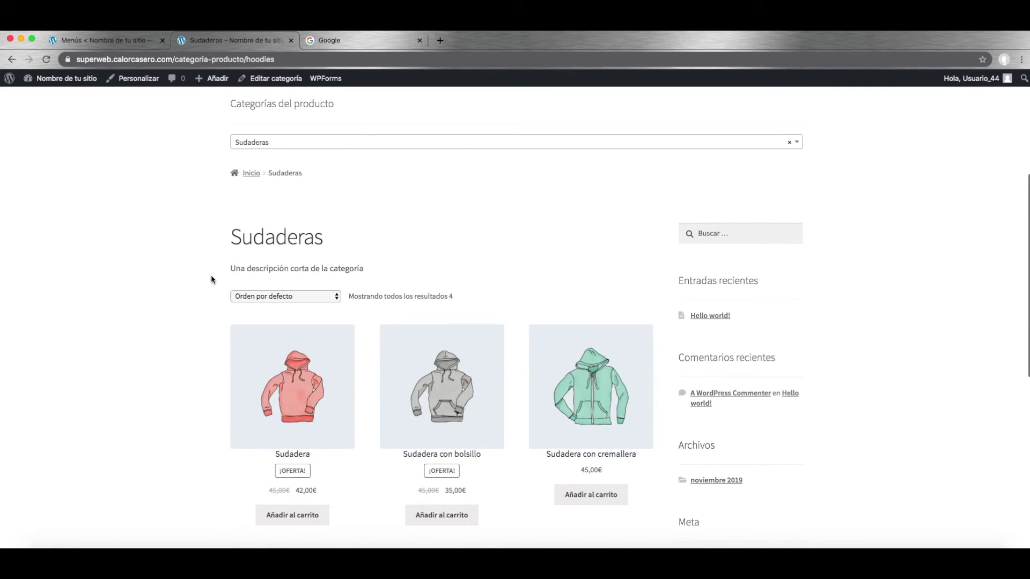
scroll(214, 273, up, 5)
Step: Open the Camisetas category from the Tienda submenu and review its product listing and sidebar
mouse_move(292, 171)
click(296, 204)
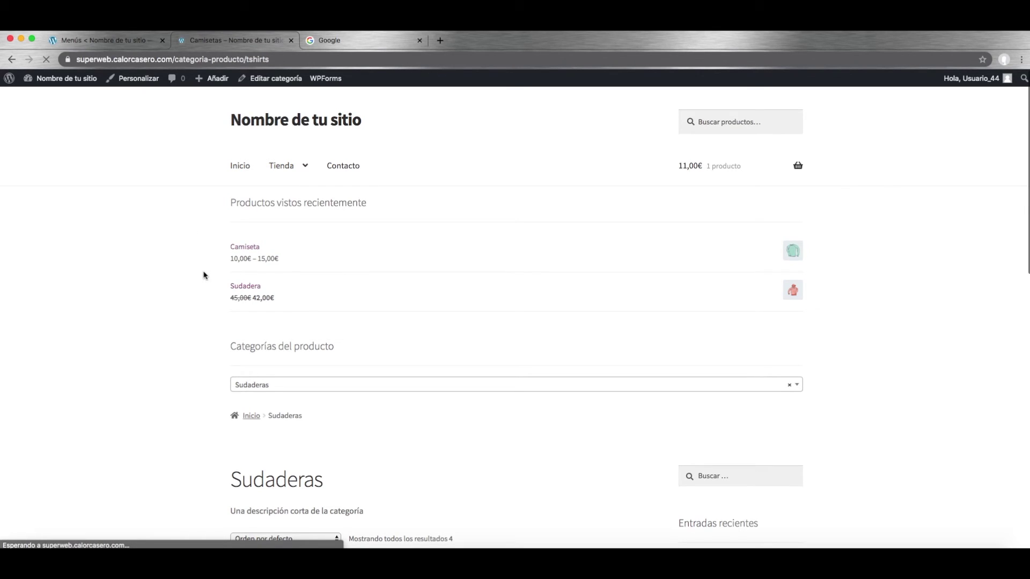
scroll(203, 275, down, 5)
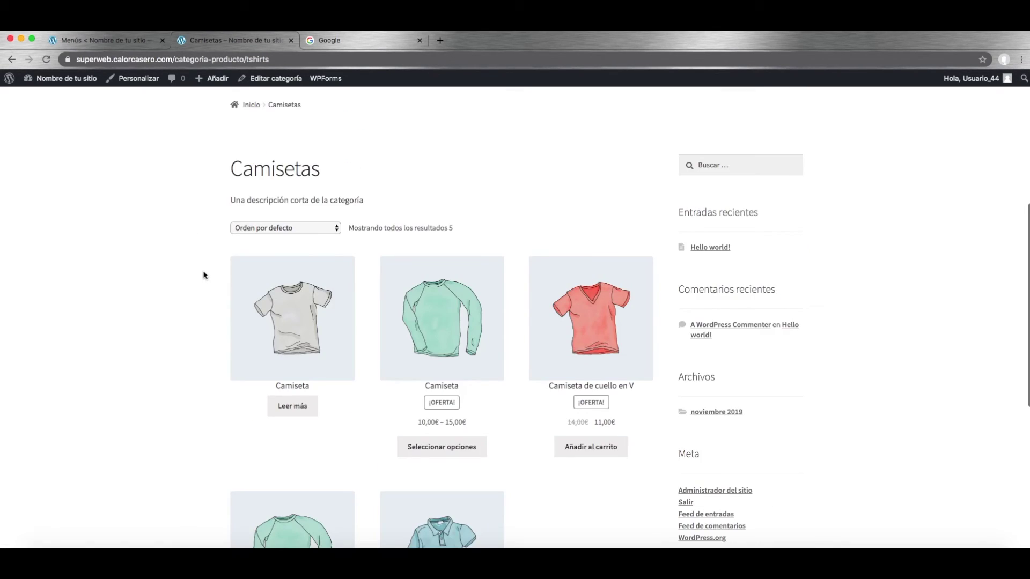
scroll(203, 275, up, 5)
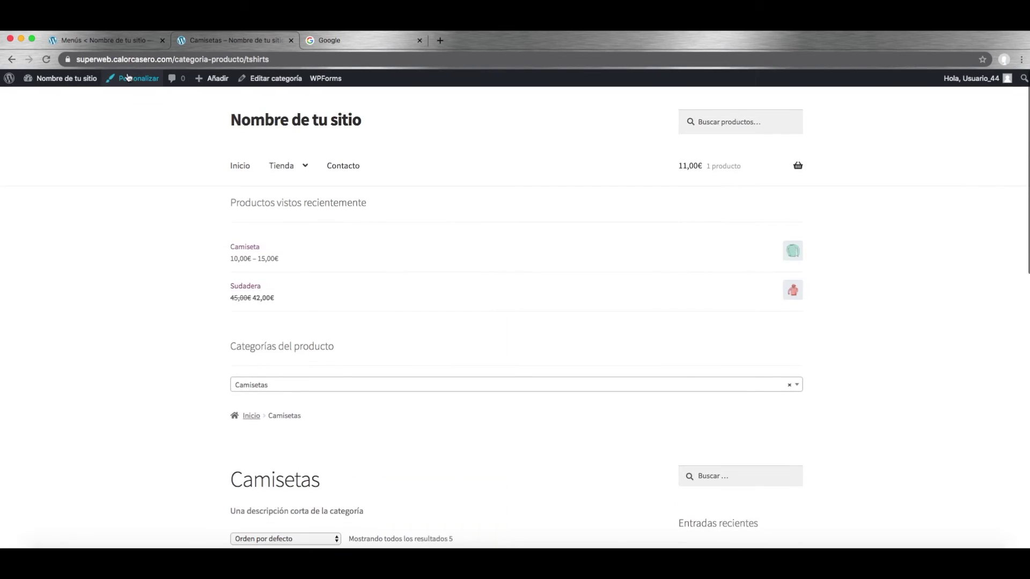
Step: Return to the WordPress admin, open the Widgets settings and delete Entradas recientes from Barra lateral
click(78, 41)
scroll(264, 316, down, 2)
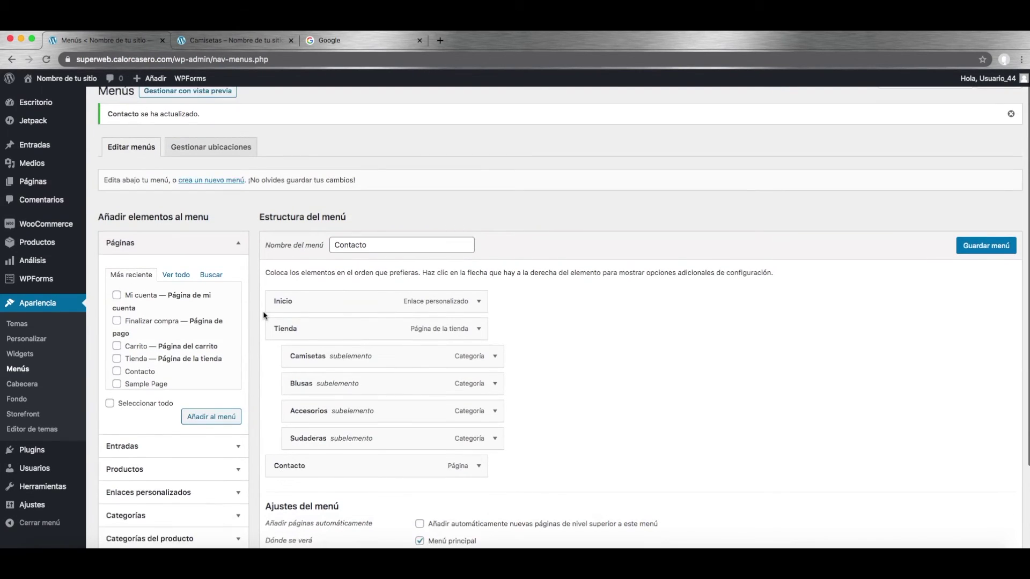
scroll(263, 316, down, 2)
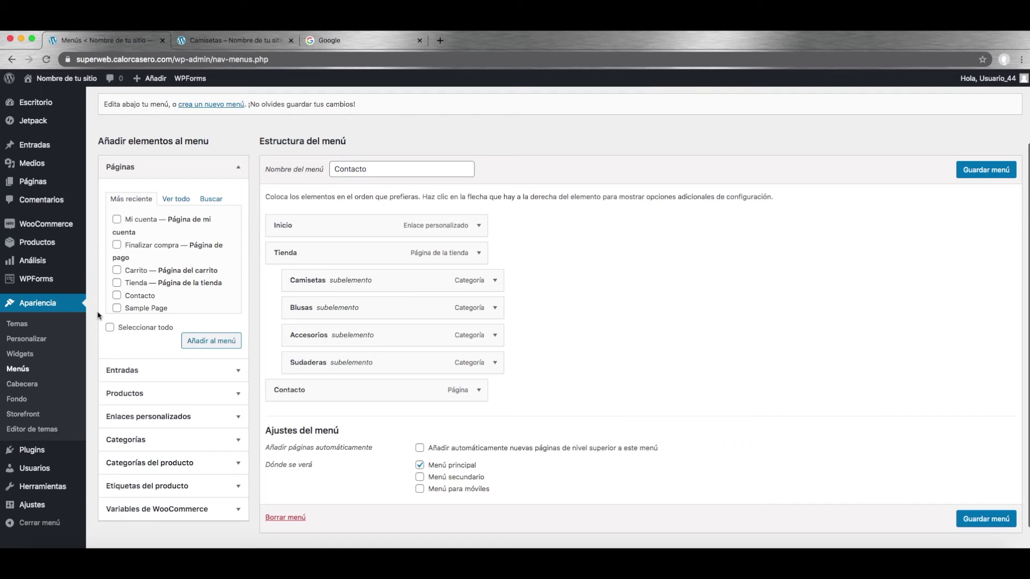
click(20, 355)
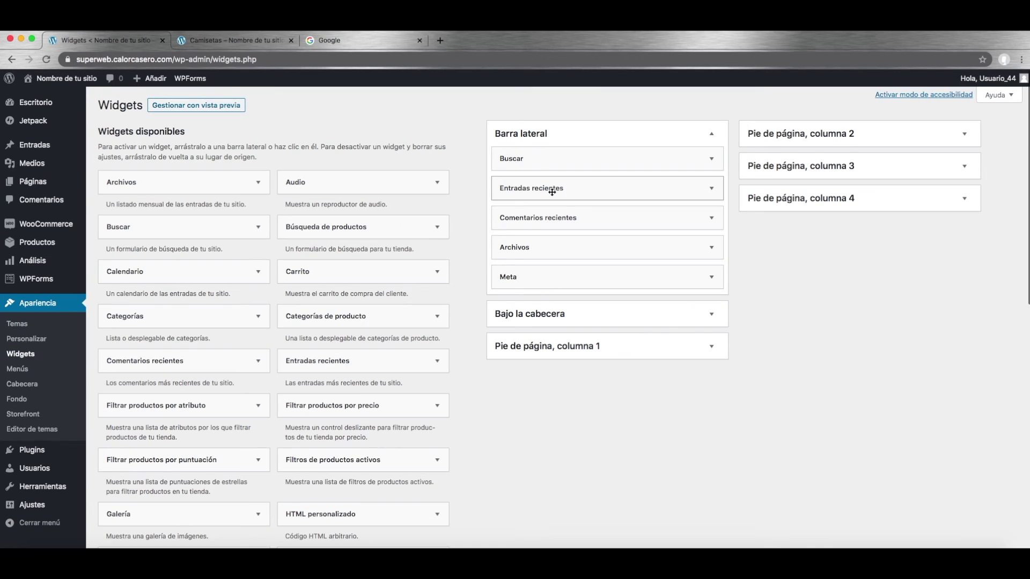
click(711, 189)
click(507, 288)
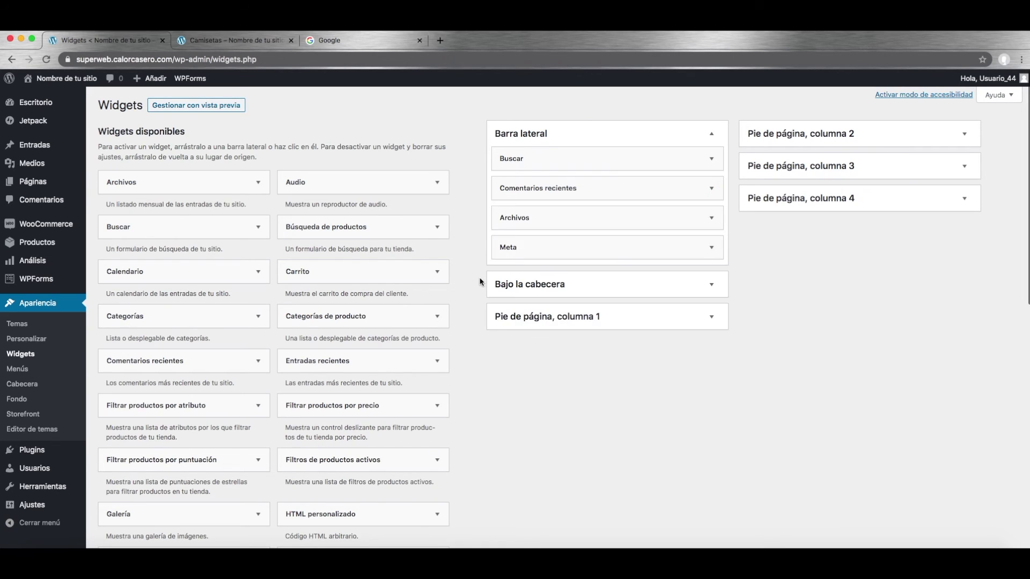
Step: Compare Barra lateral with the sidebar on the Camisetas page and delete its Meta and Archivos widgets
click(553, 250)
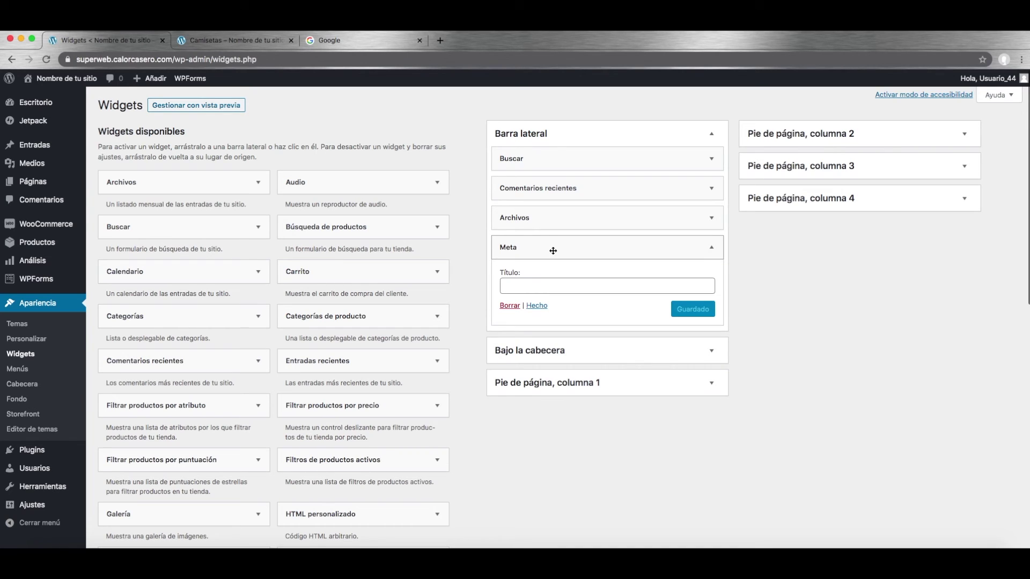
click(249, 41)
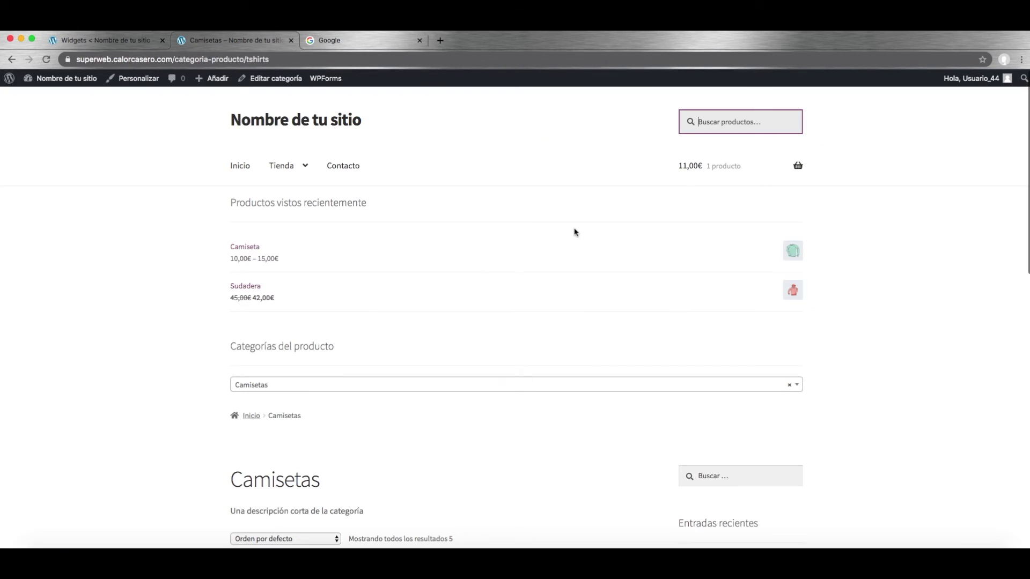
scroll(731, 299, down, 6)
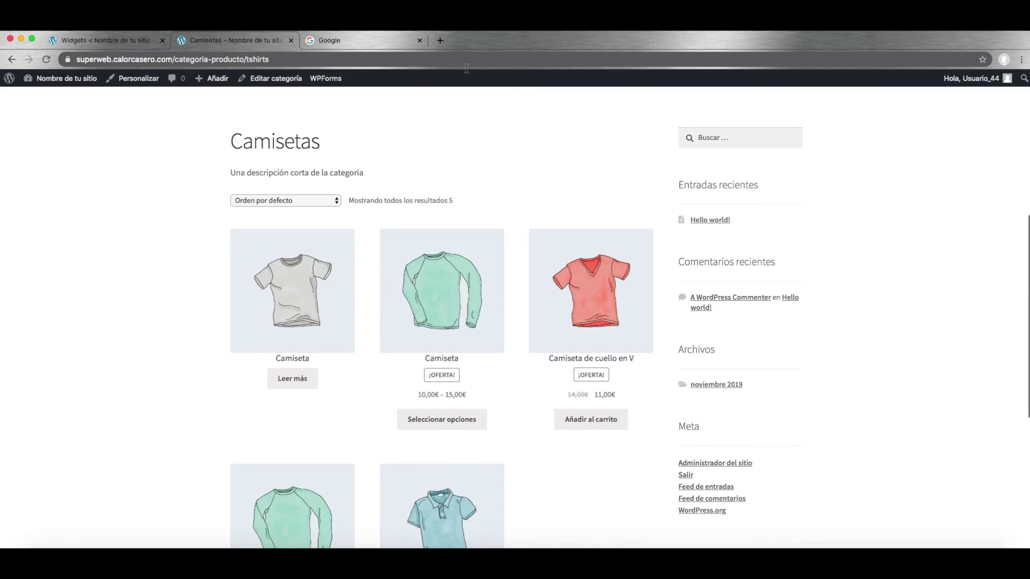
click(102, 40)
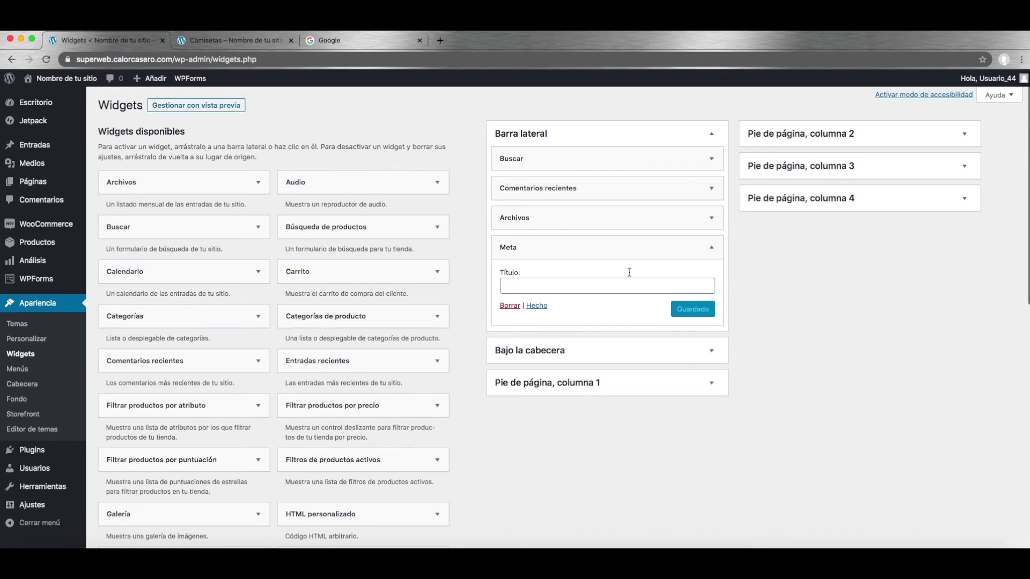
click(508, 306)
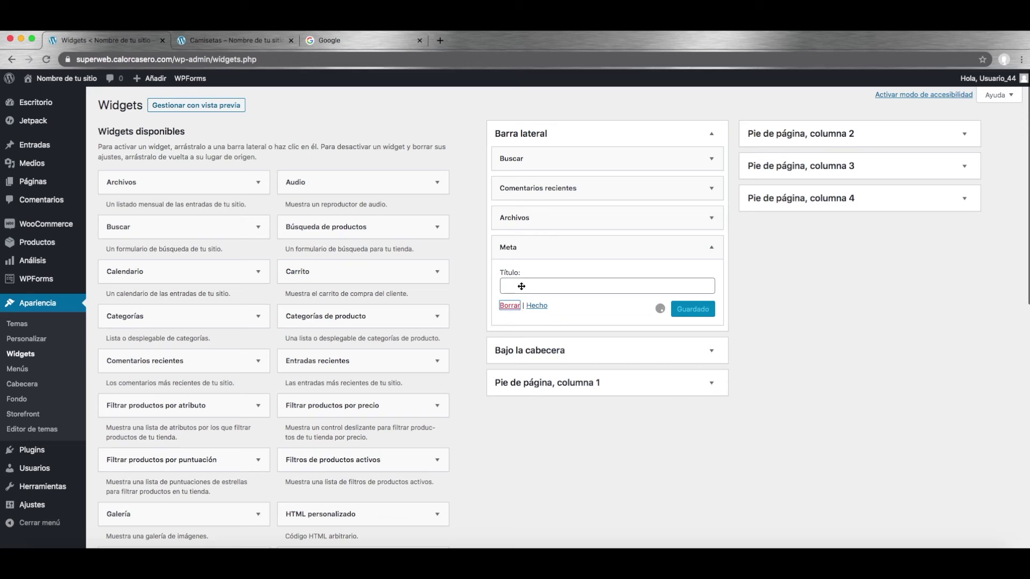
click(646, 219)
click(510, 304)
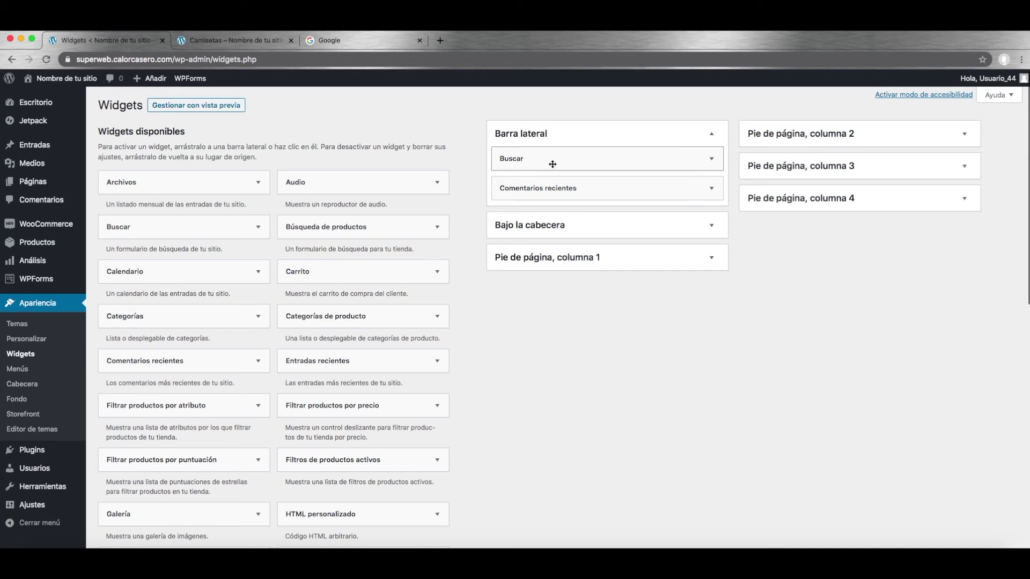
Step: Delete the Productos vistos recientemente and Categorías de producto widgets from the Bajo la cabecera area
click(573, 232)
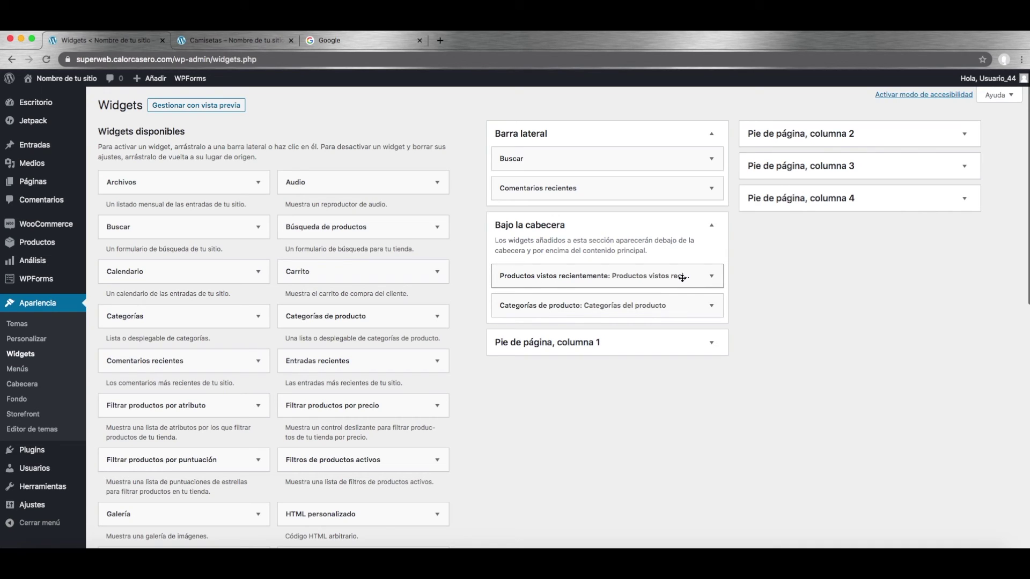
click(705, 282)
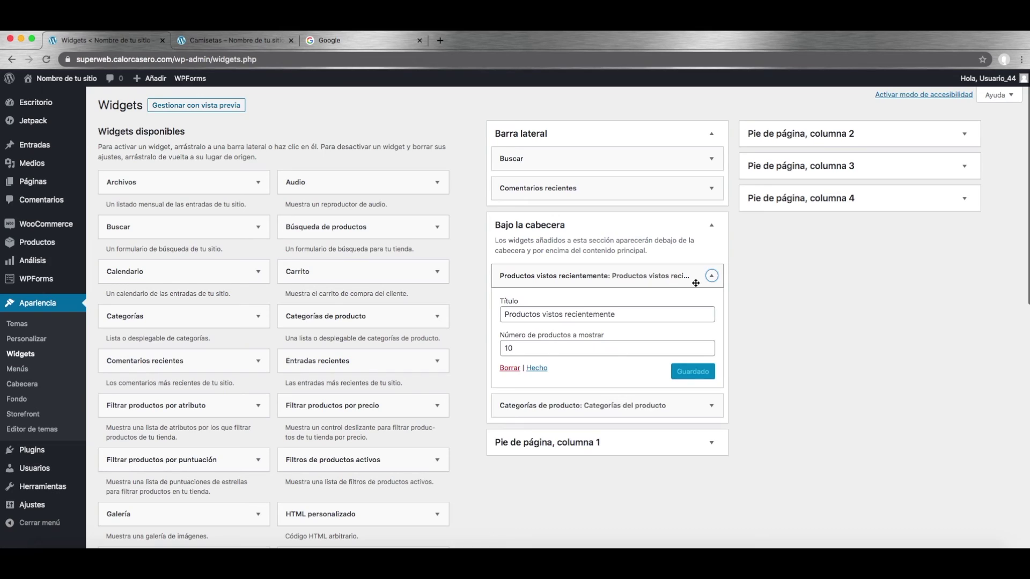
click(509, 369)
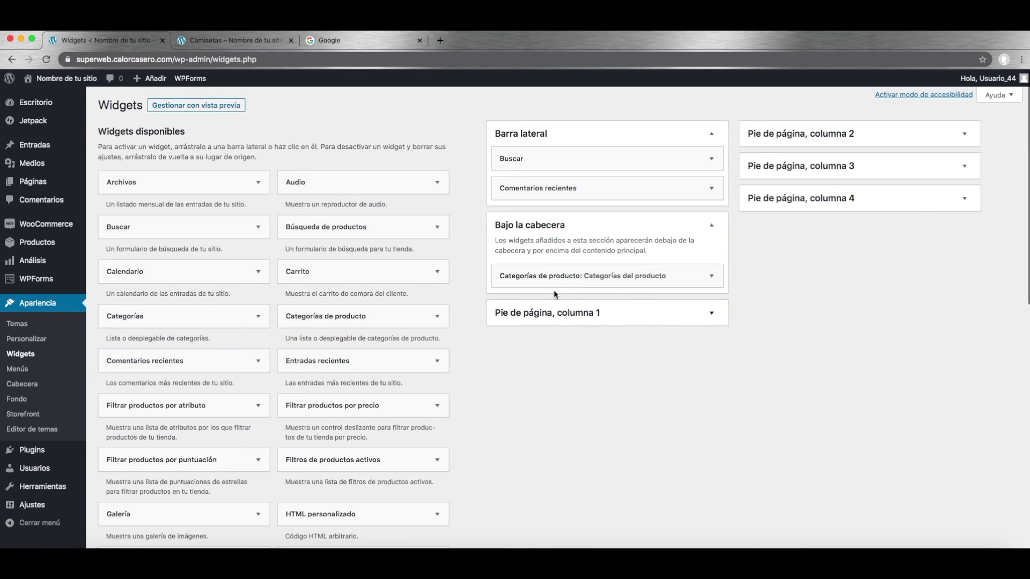
click(709, 277)
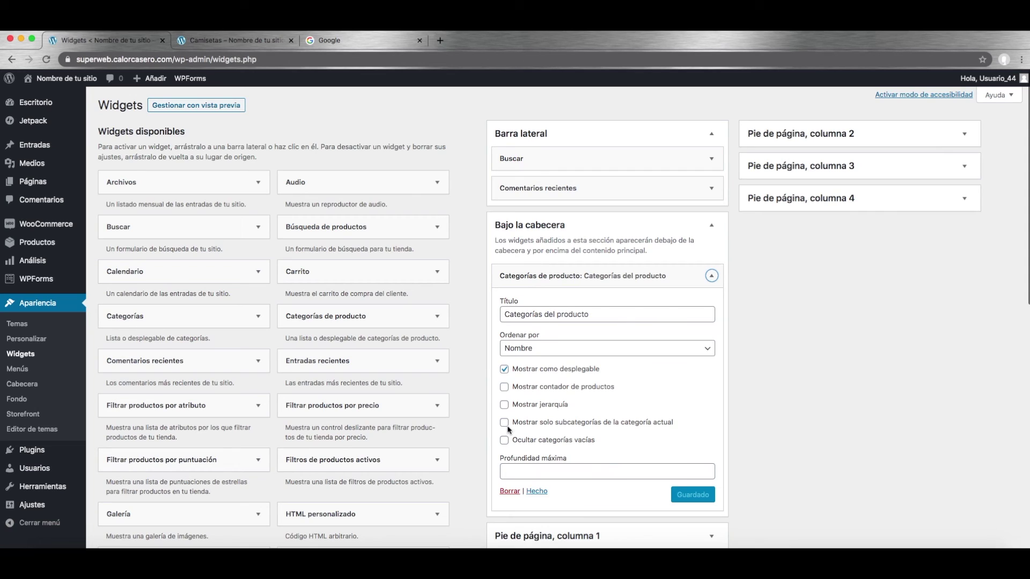
scroll(535, 402, down, 2)
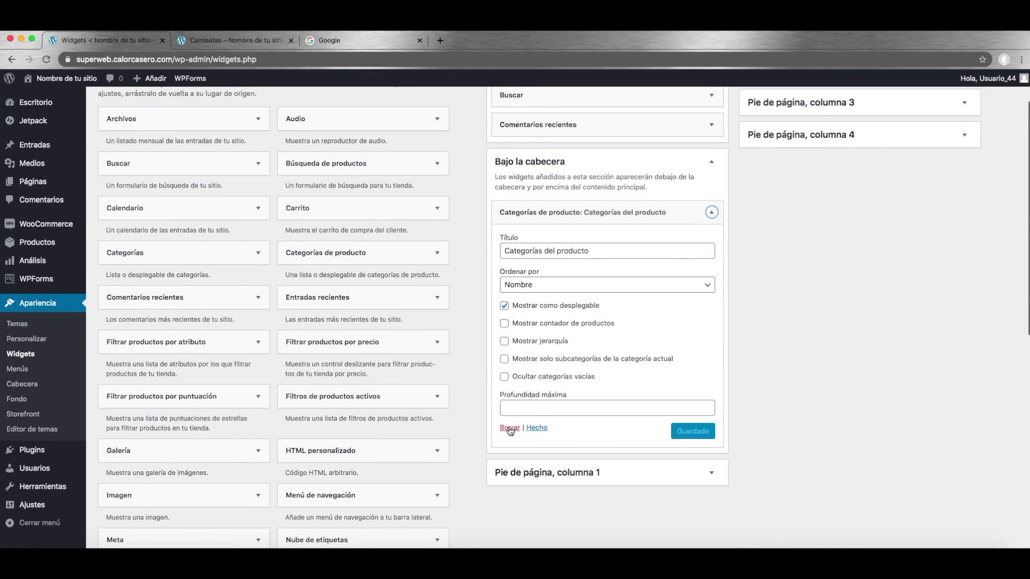
click(508, 429)
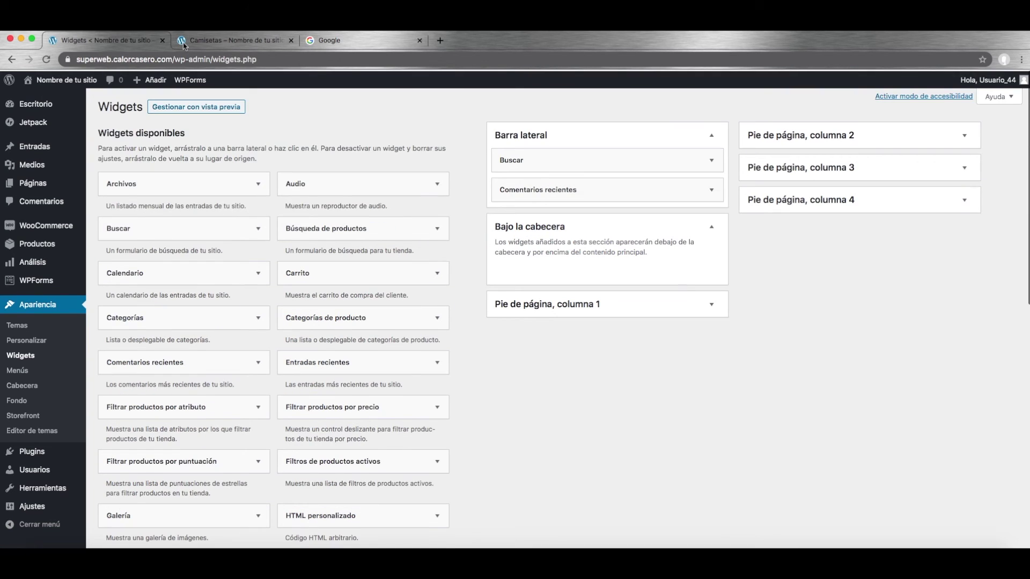
Step: Reload the Camisetas category page on the storefront and reopen it from the Tienda submenu to check the widget removals
click(231, 40)
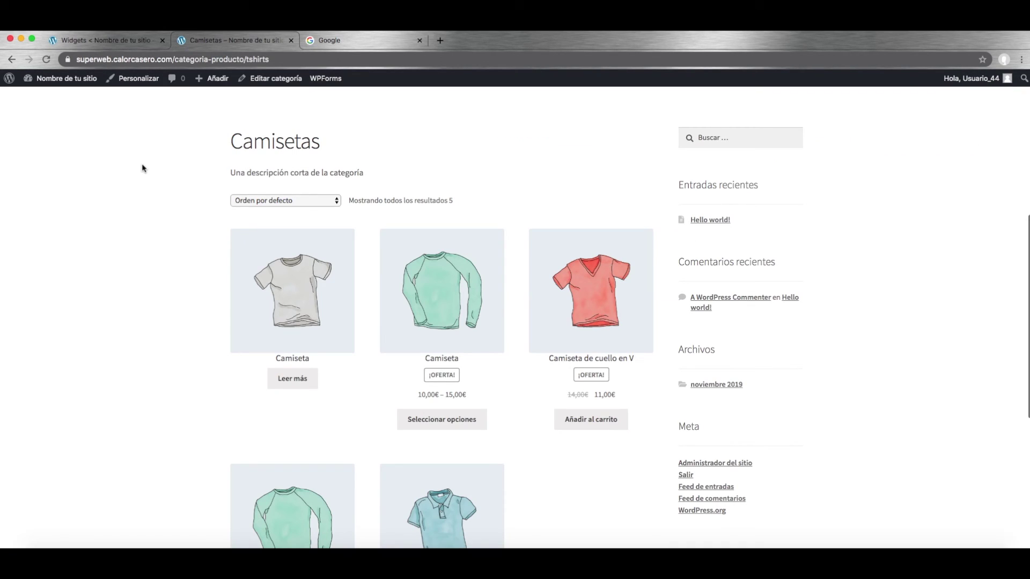
scroll(165, 161, up, 5)
scroll(200, 278, up, 2)
click(46, 59)
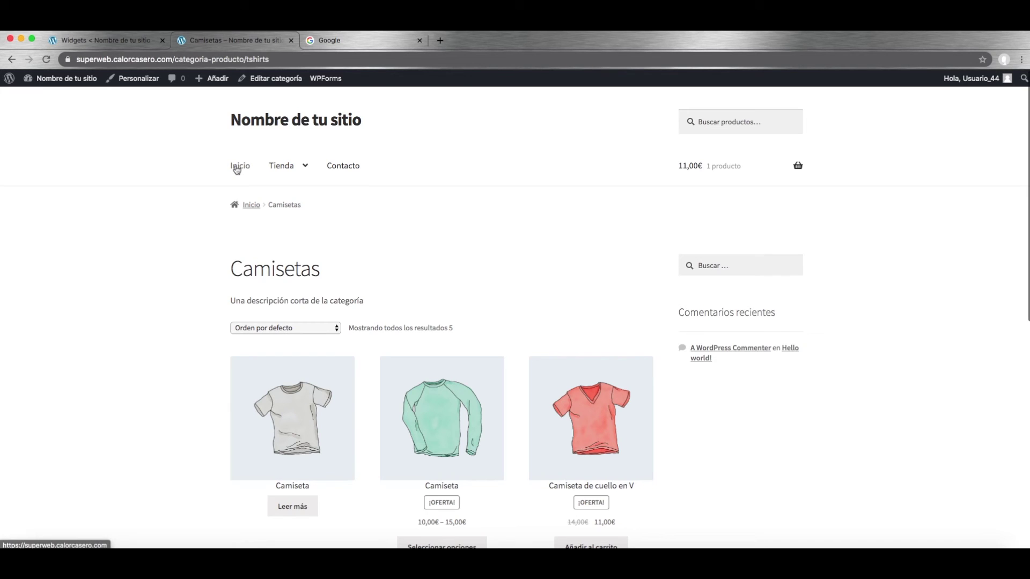
mouse_move(276, 168)
click(278, 197)
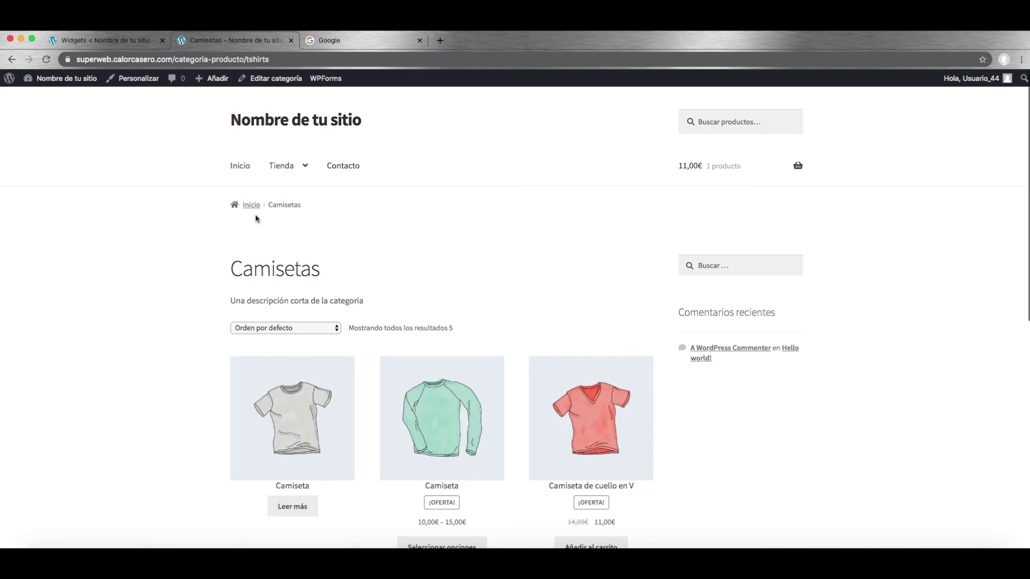
Step: Review the Tienda page's product listing and sort it by price from low to high
click(275, 168)
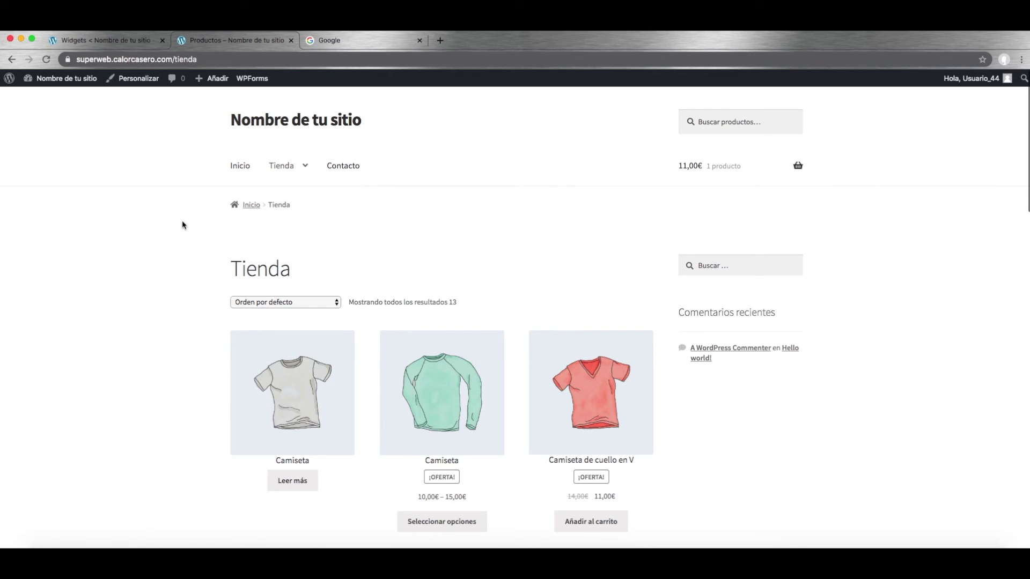
scroll(182, 221, down, 8)
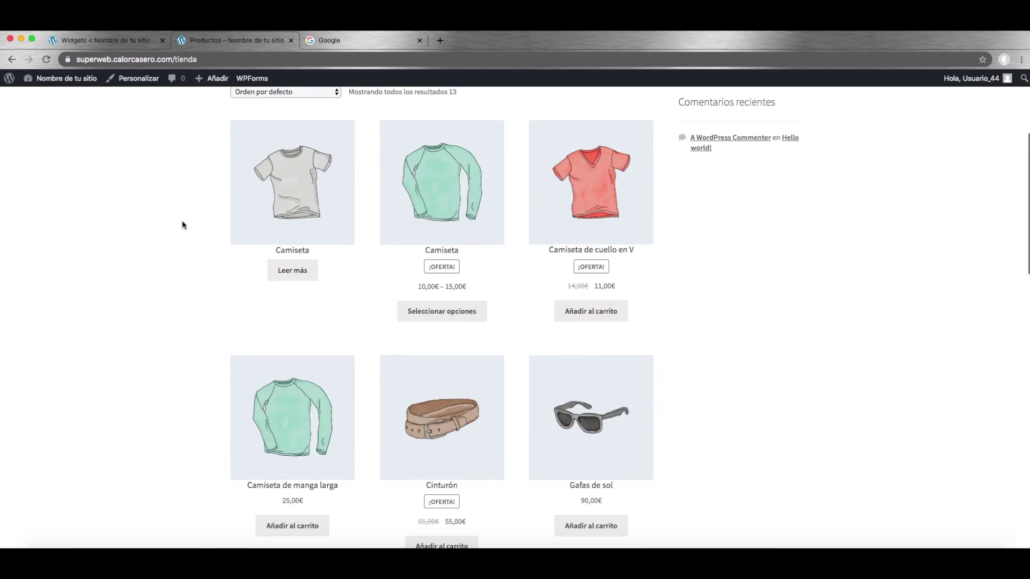
scroll(182, 224, up, 8)
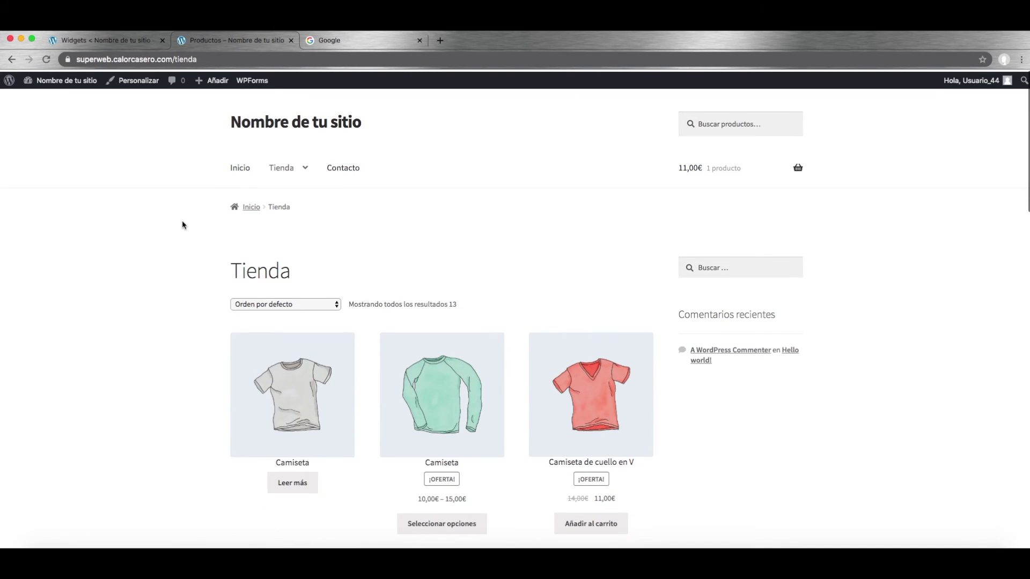
click(333, 304)
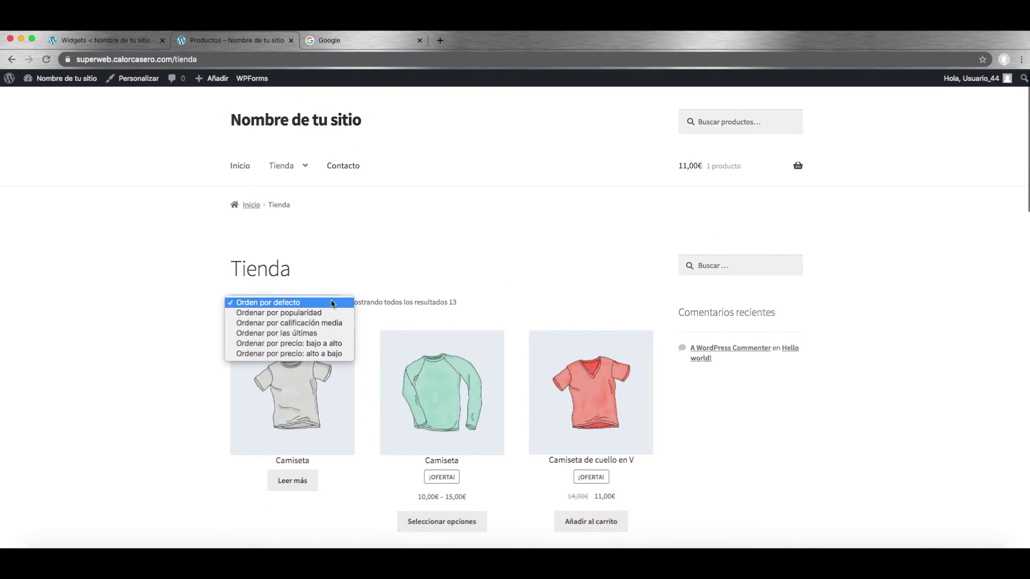
click(330, 344)
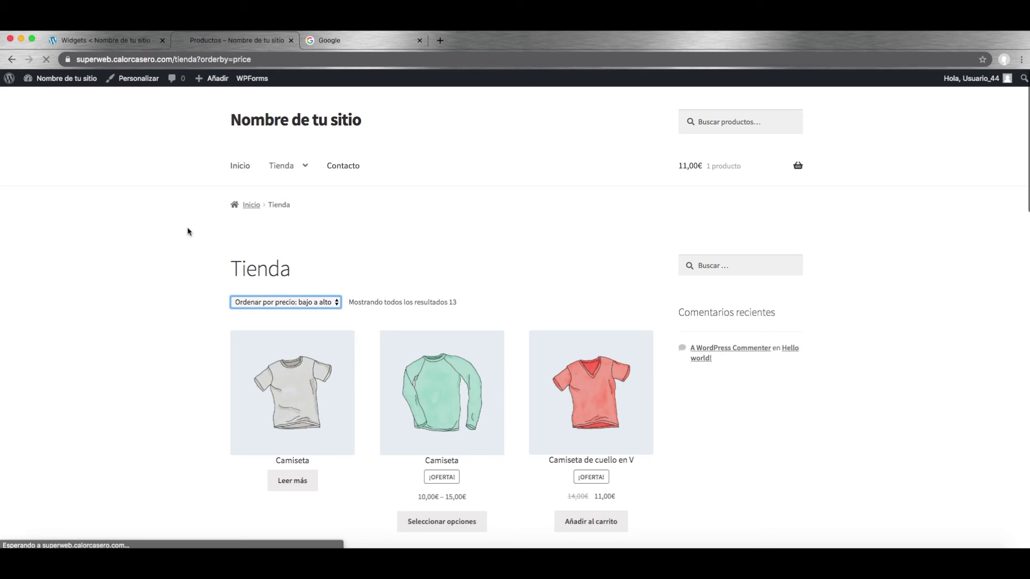
scroll(188, 232, down, 3)
scroll(188, 232, up, 3)
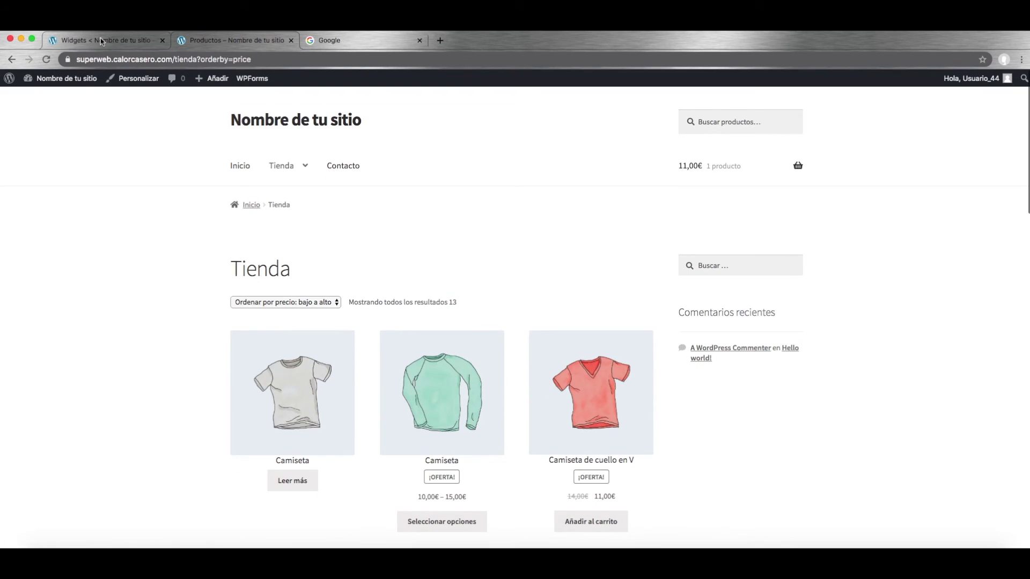
Step: Switch to Google and search for "pexels"
click(104, 42)
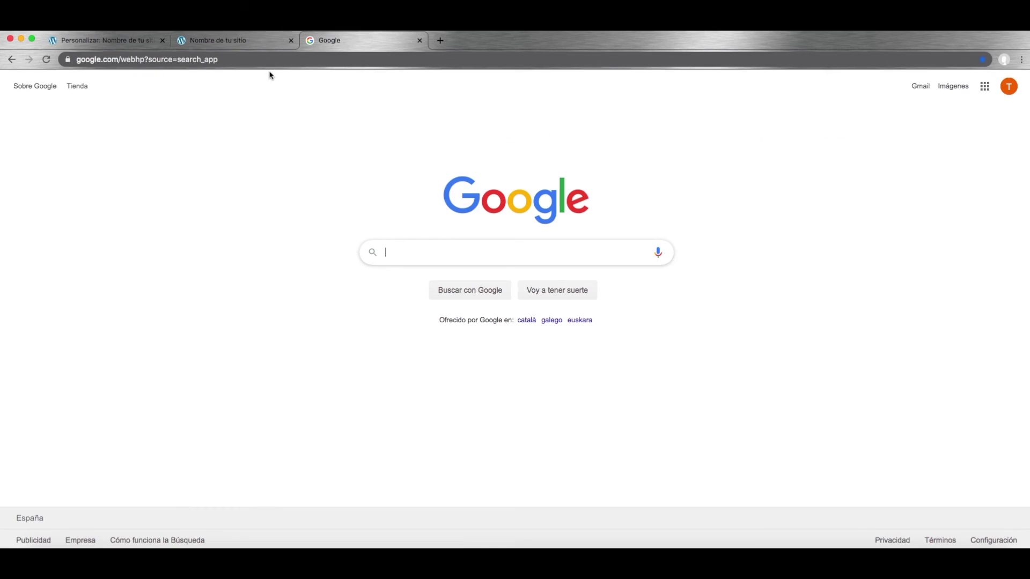
text(pexel)
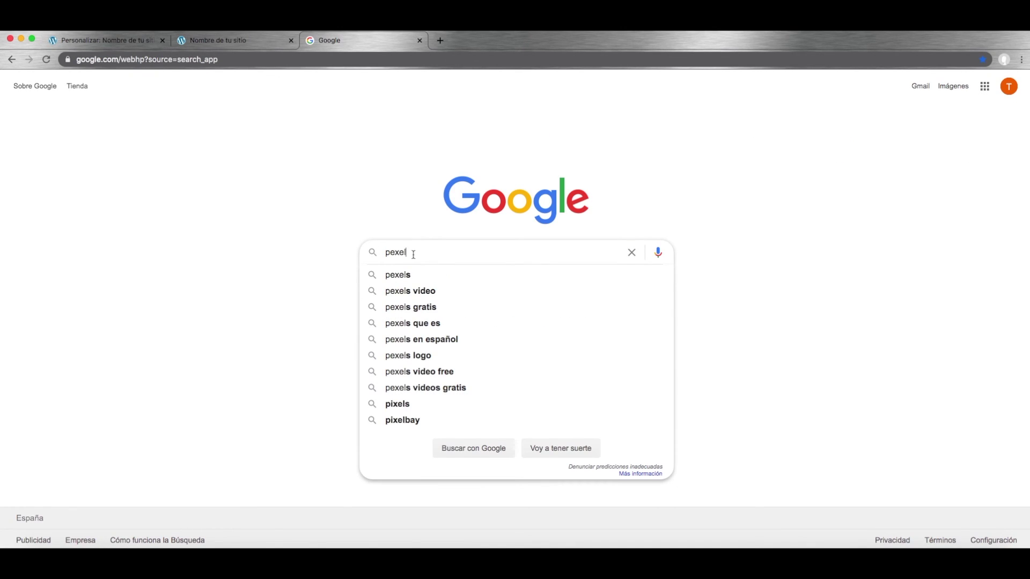
click(412, 274)
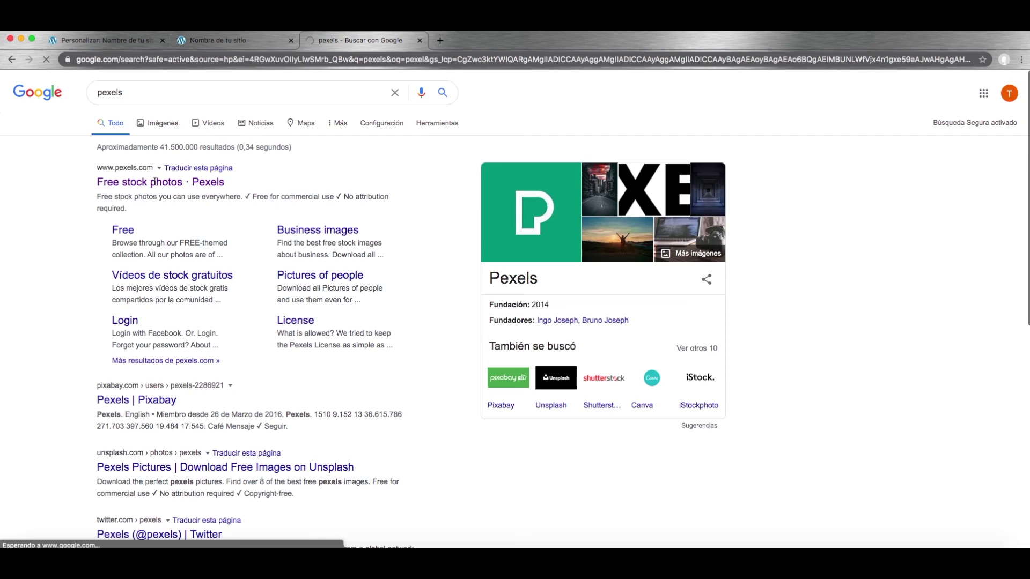
Step: Open the Pexels website from the search results and search its photo library for "clothes"
click(140, 185)
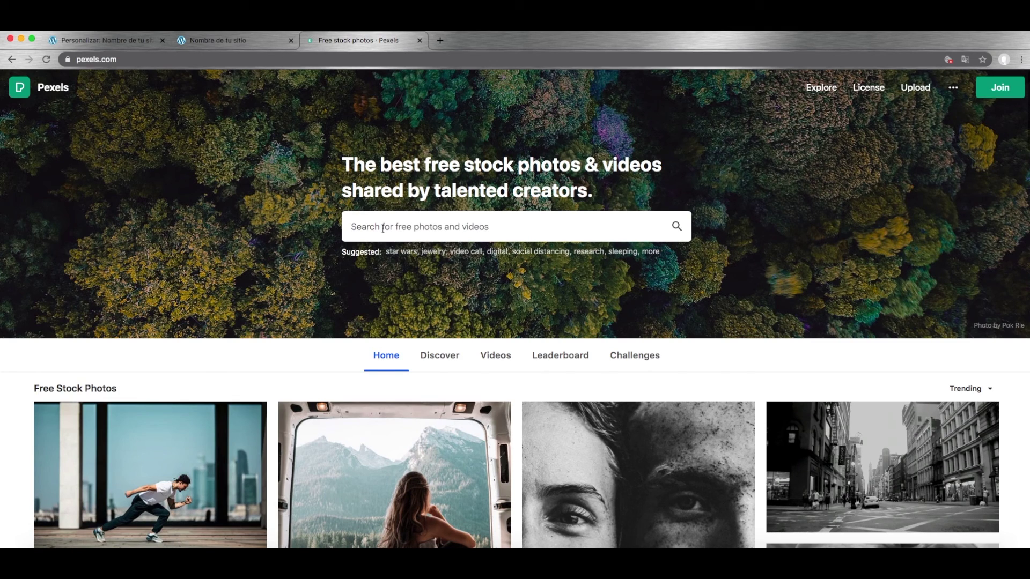
click(382, 228)
text(cloth)
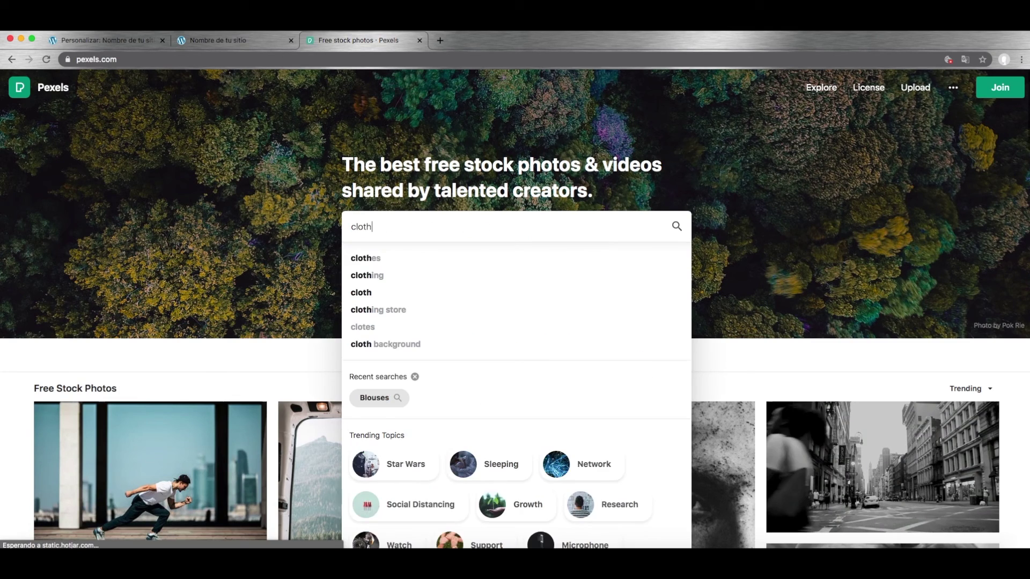
text(es)
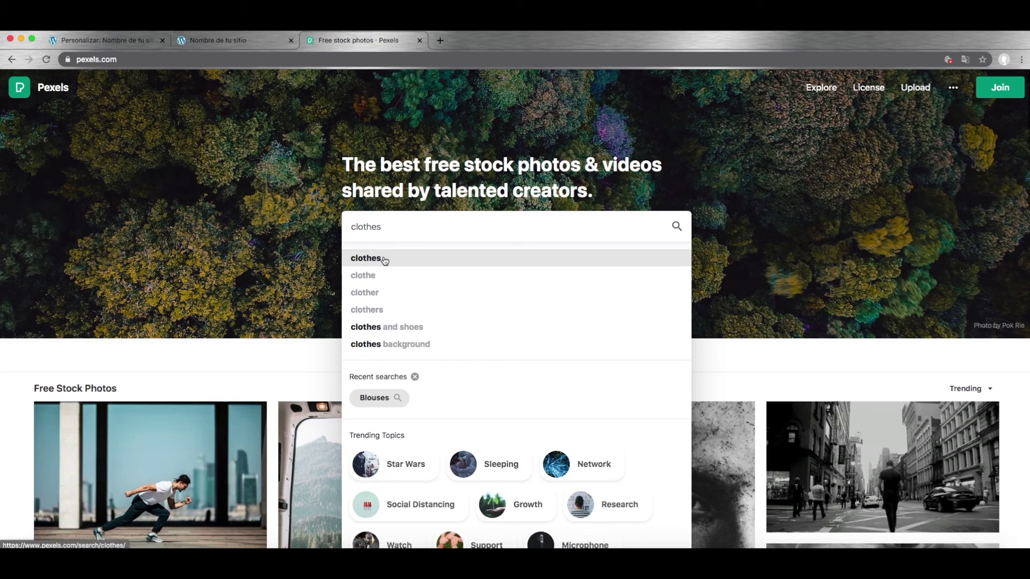
click(385, 259)
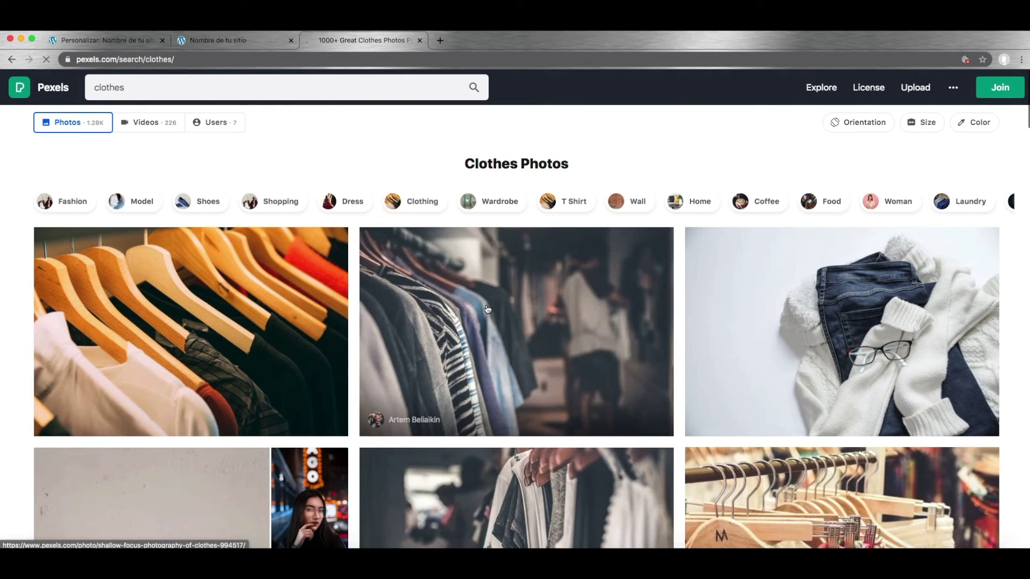
Step: Browse the clothes photos with the orientation filter set to Horizontal and open the image size filter options
scroll(451, 310, down, 3)
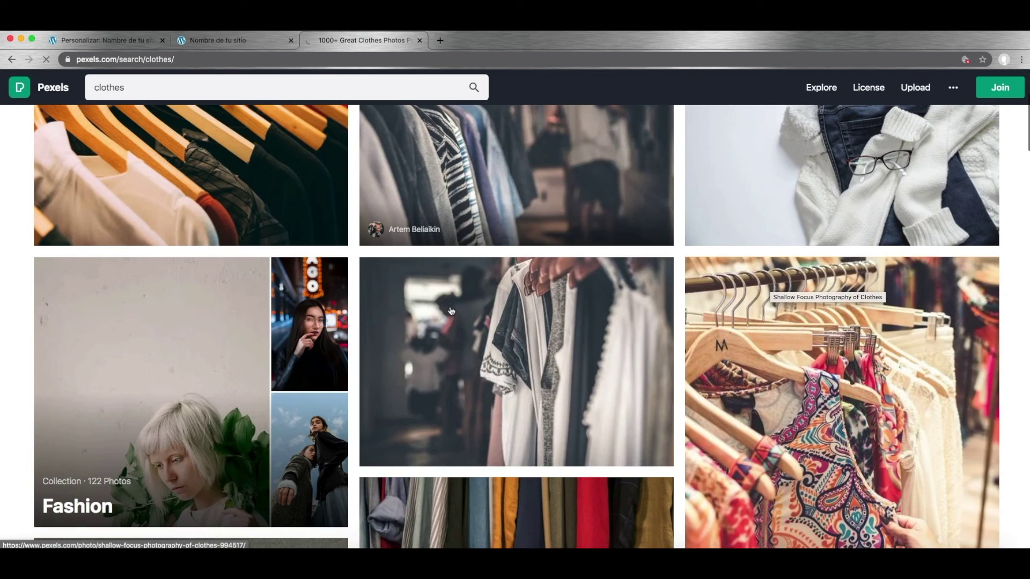
scroll(451, 310, up, 3)
scroll(540, 225, down, 10)
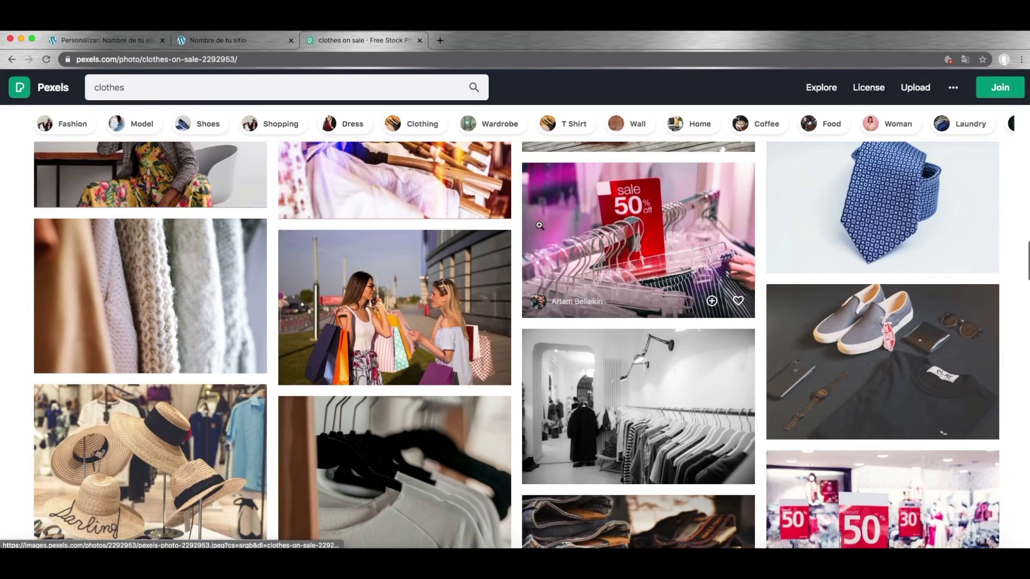
scroll(316, 241, up, 4)
scroll(316, 242, up, 5)
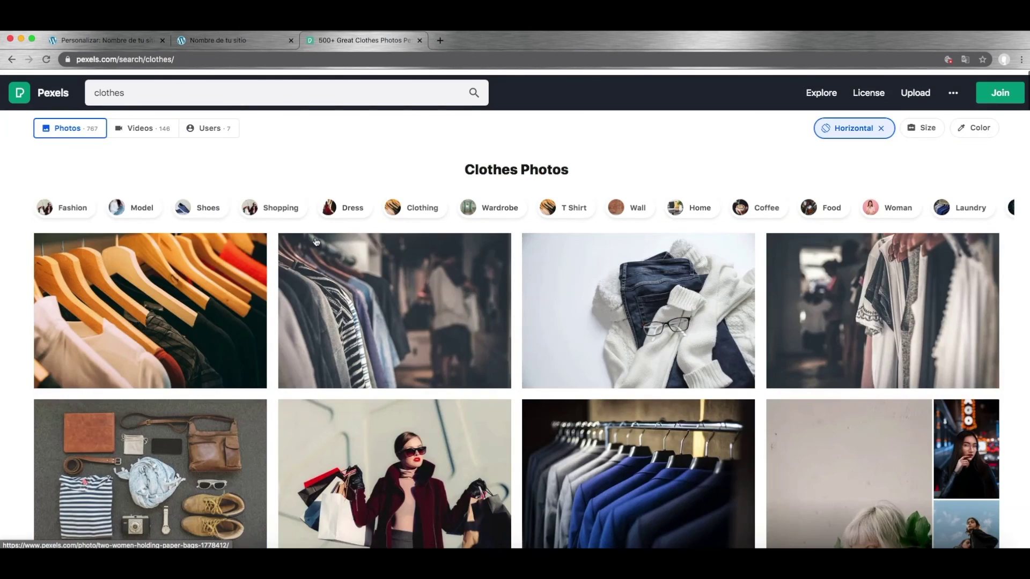
click(922, 125)
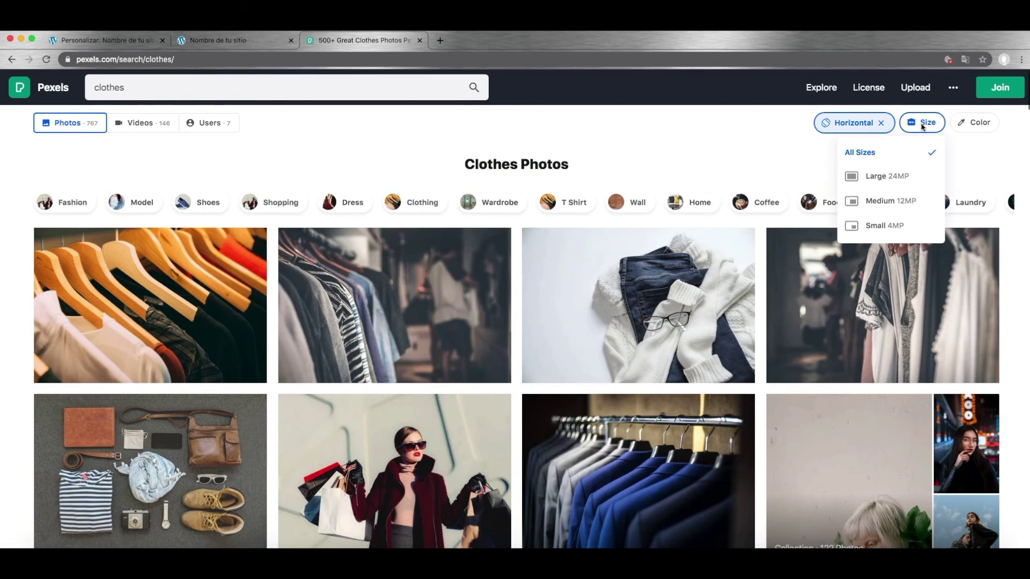